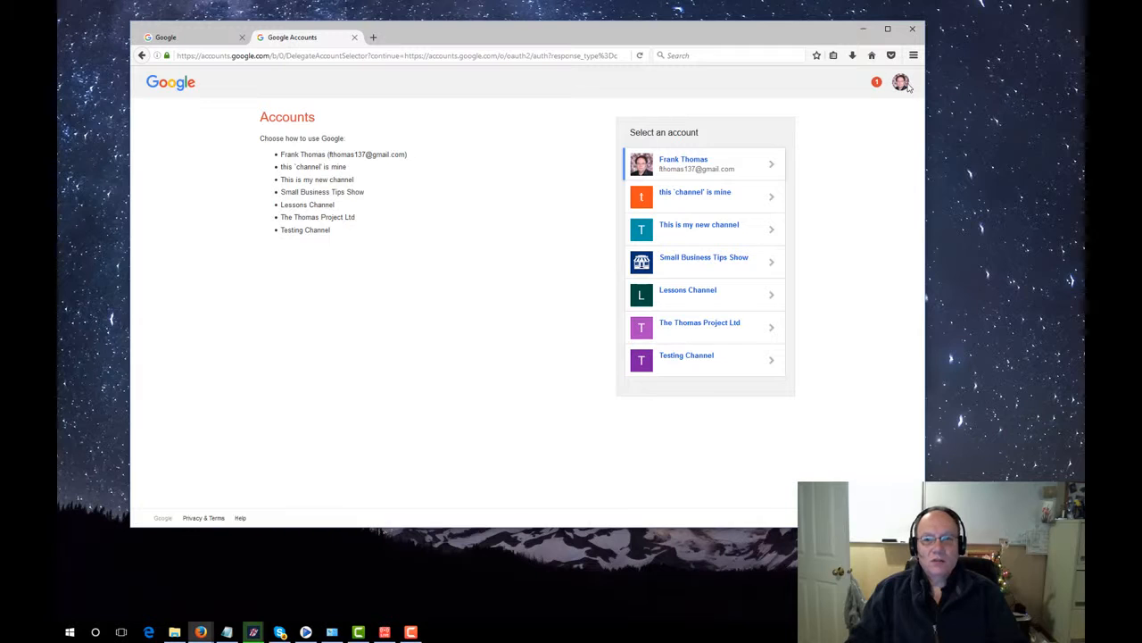
Sign out of the current Google account and sign in with a different account's email and password.
left_click(901, 82)
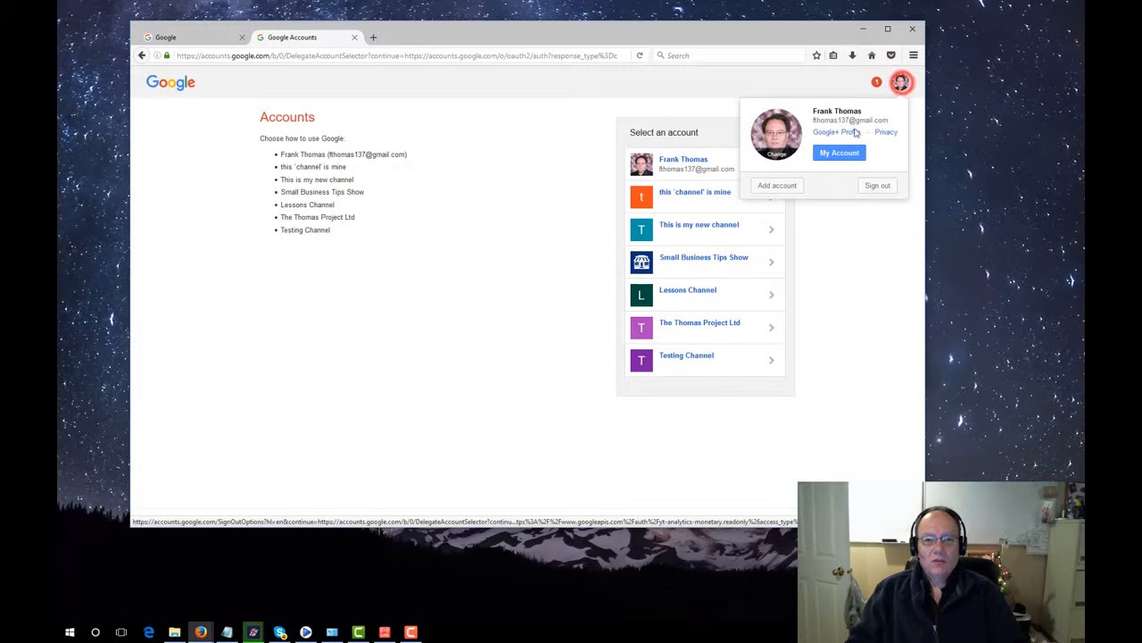
left_click(878, 185)
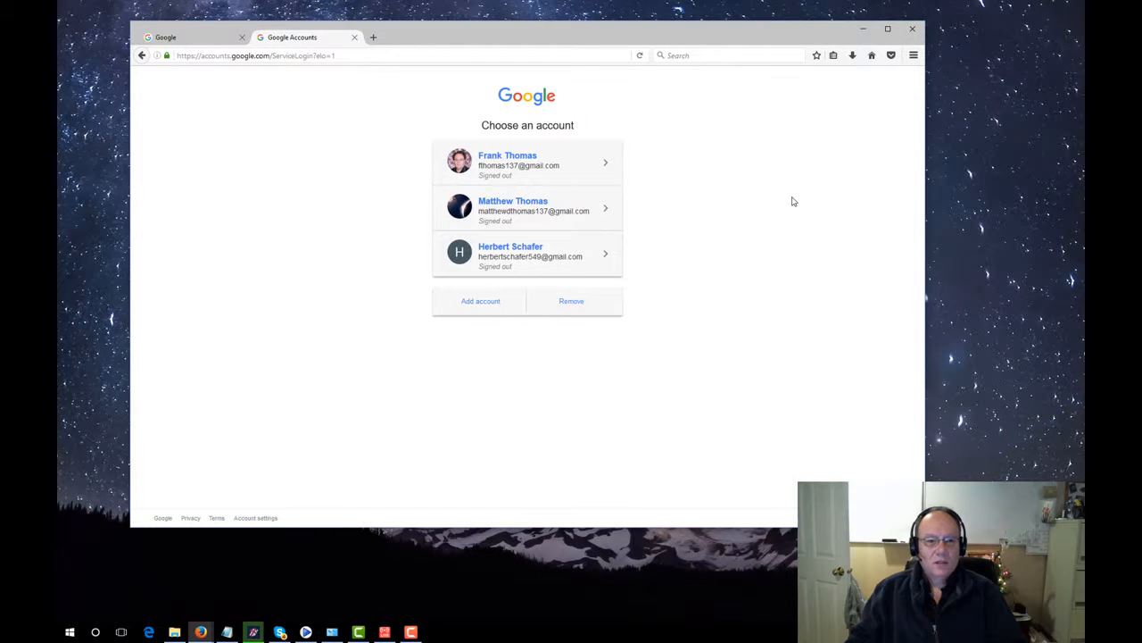
left_click(500, 306)
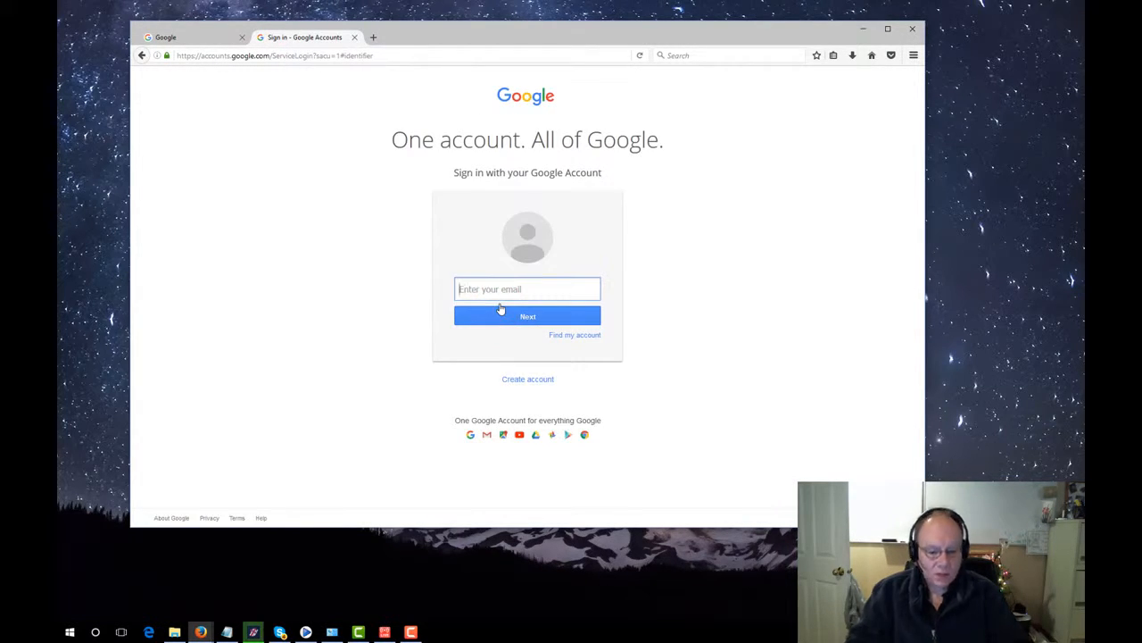
type("fran")
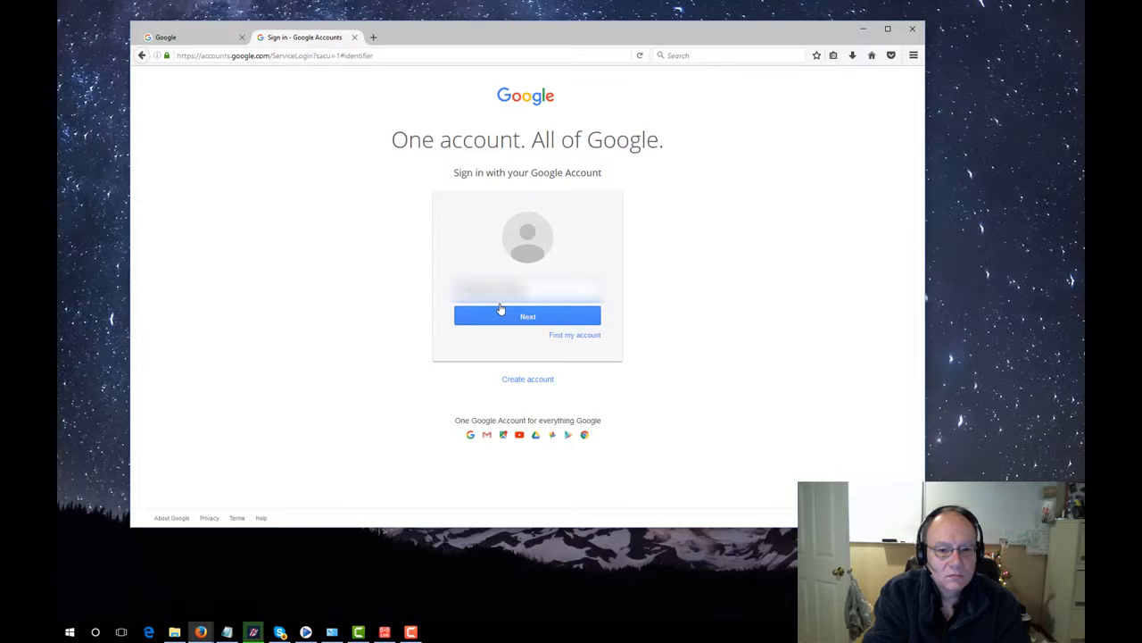
left_click(500, 310)
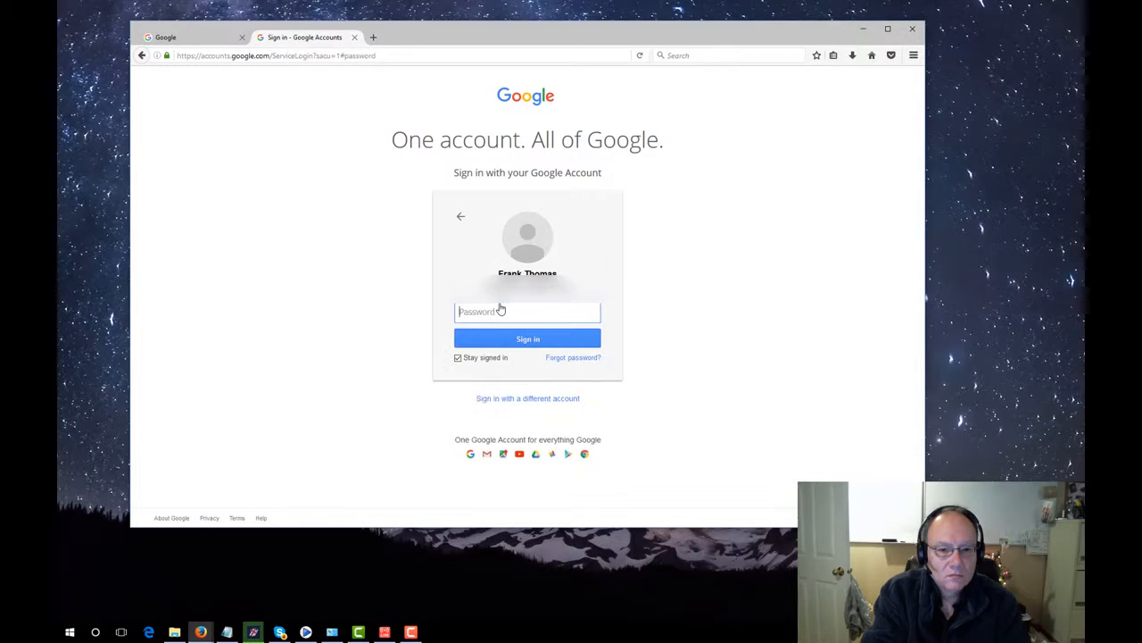
key("ctrl+v")
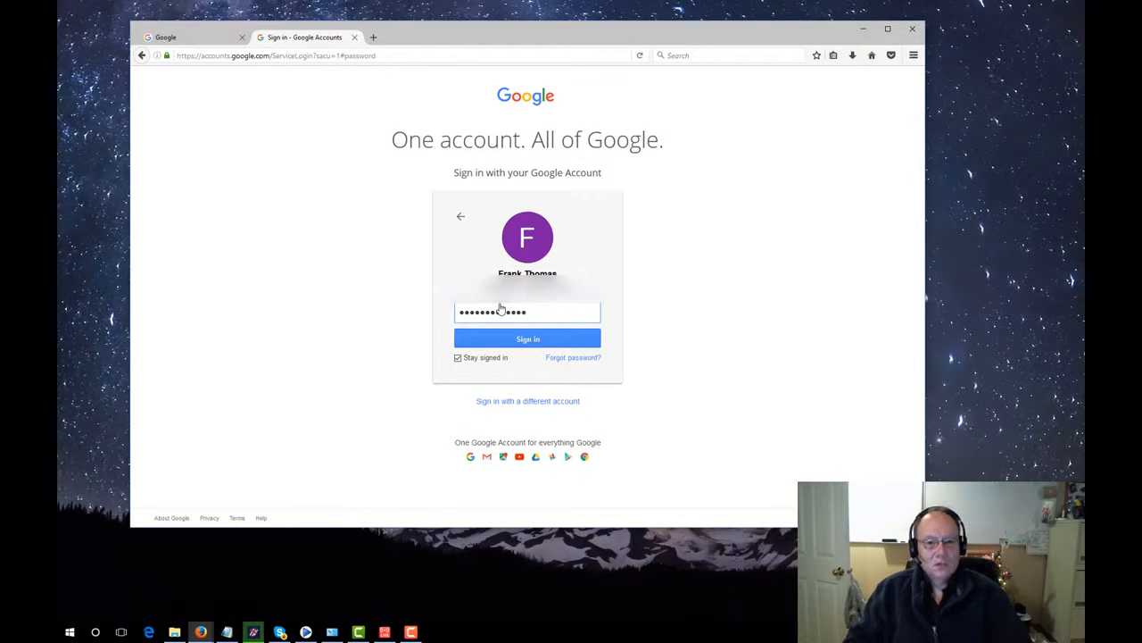
left_click(521, 339)
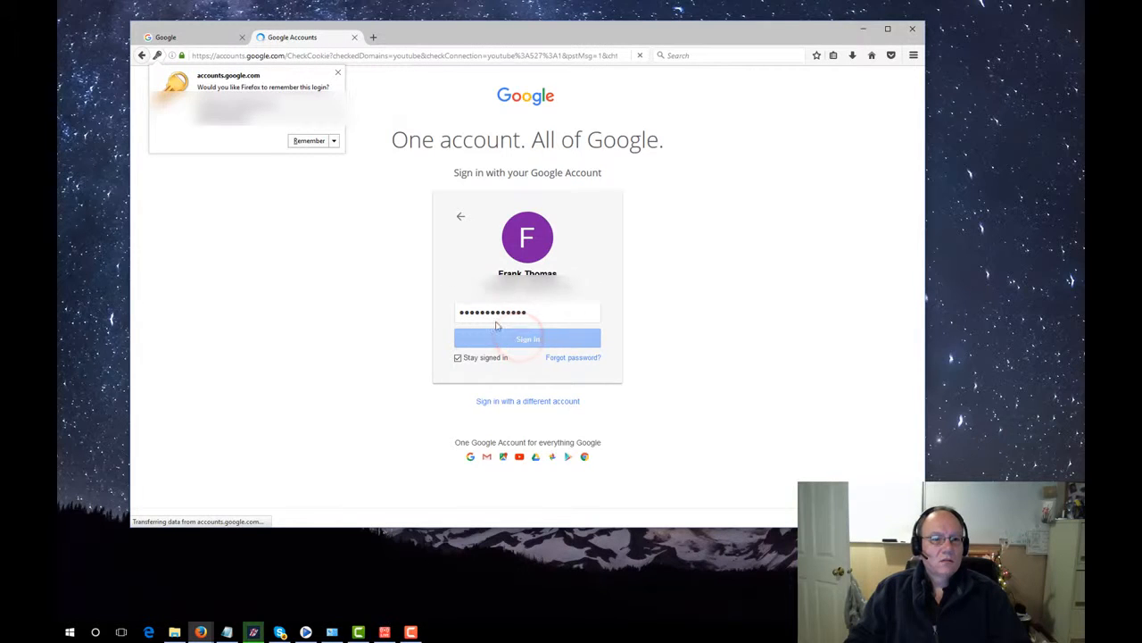
Dismiss the save-login prompt and check the new account's brand accounts in the account menu.
left_click(338, 73)
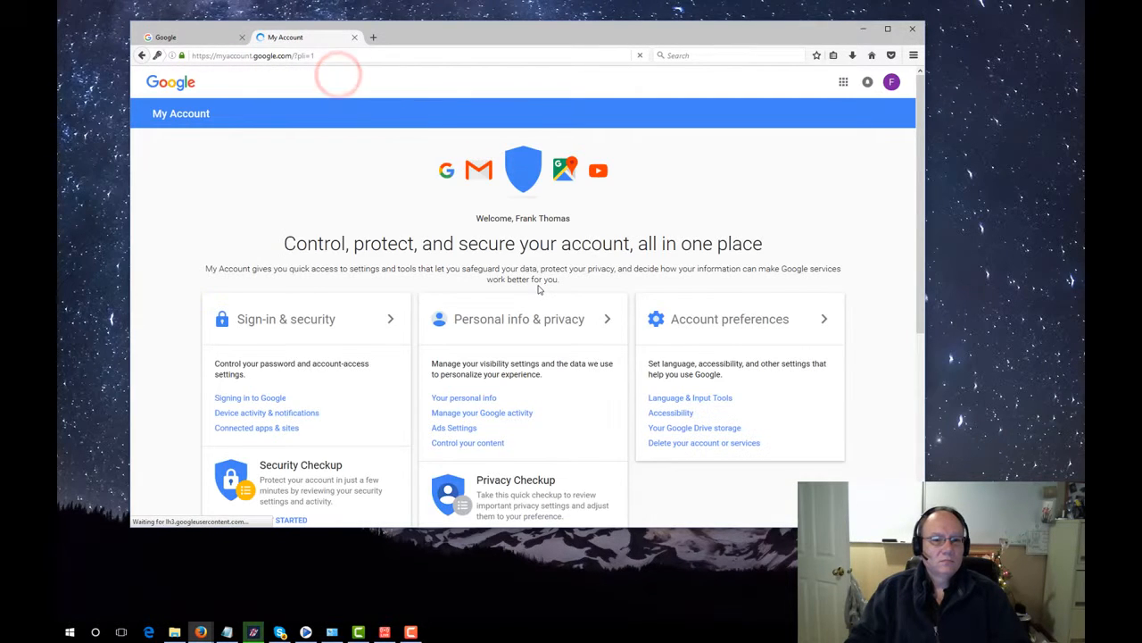
left_click(891, 82)
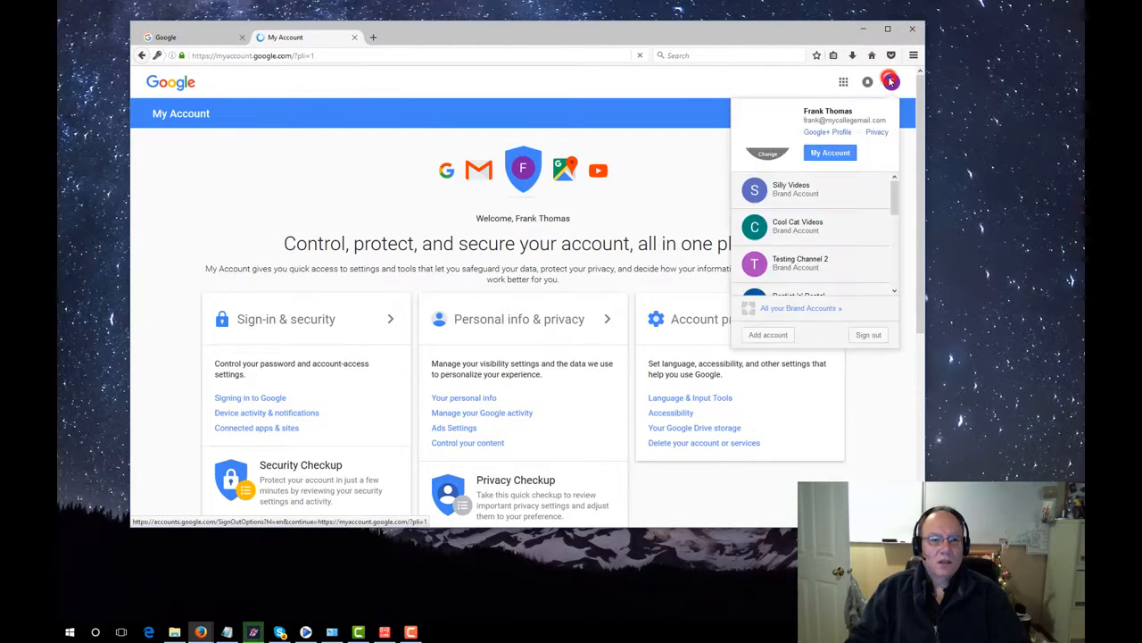
left_click(589, 85)
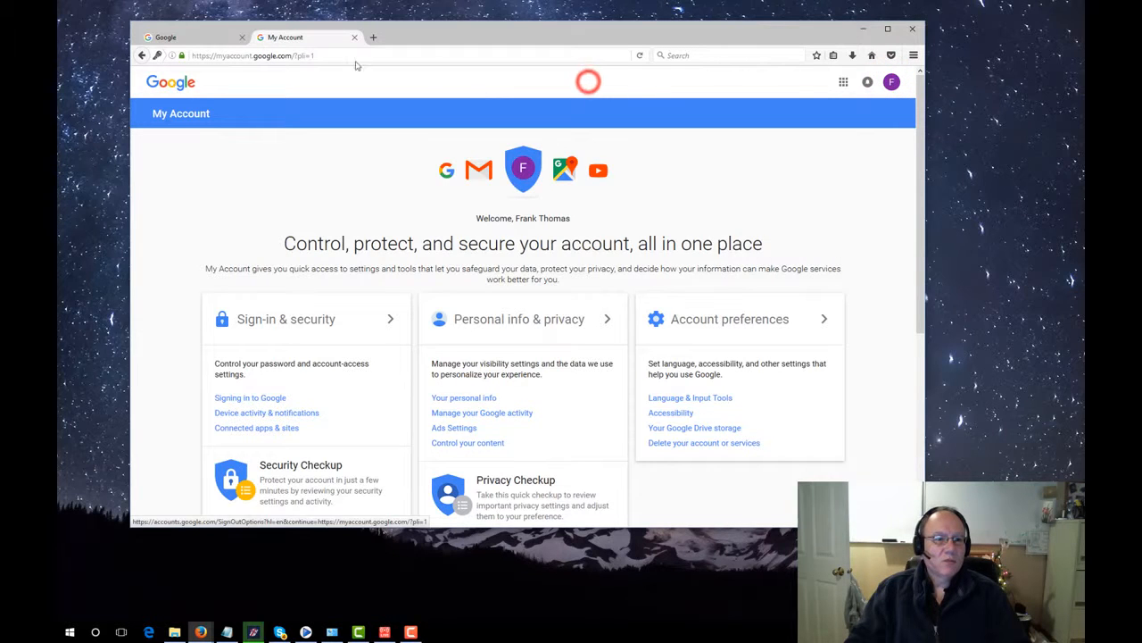
left_click(298, 56)
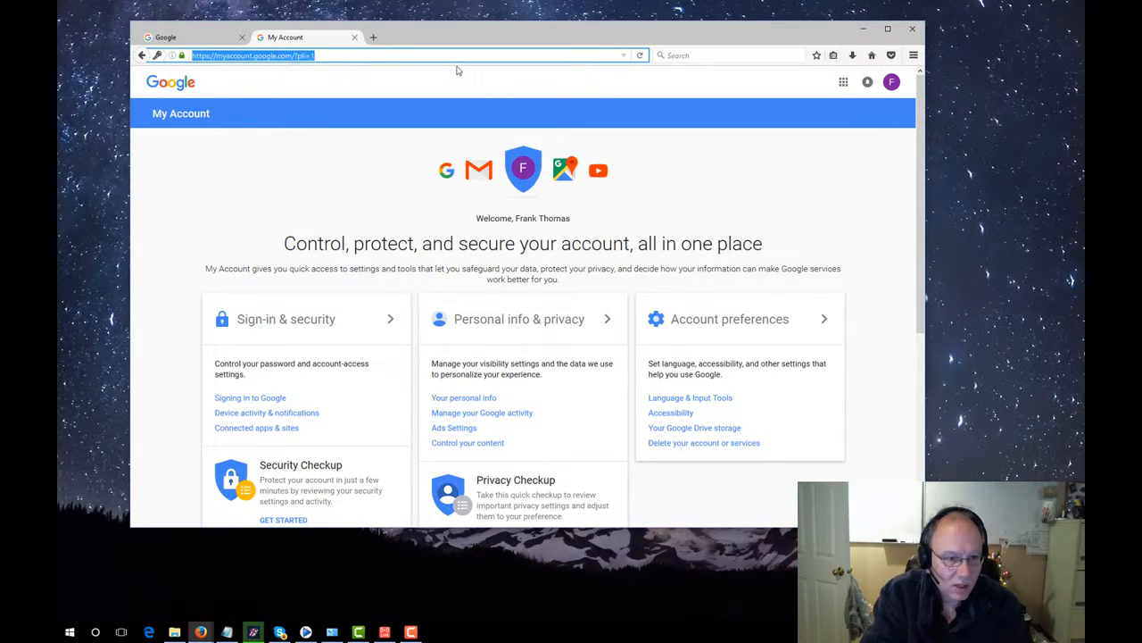
Import Test Channel via Google login, granting YTubeSpy the requested channel permissions.
type("a")
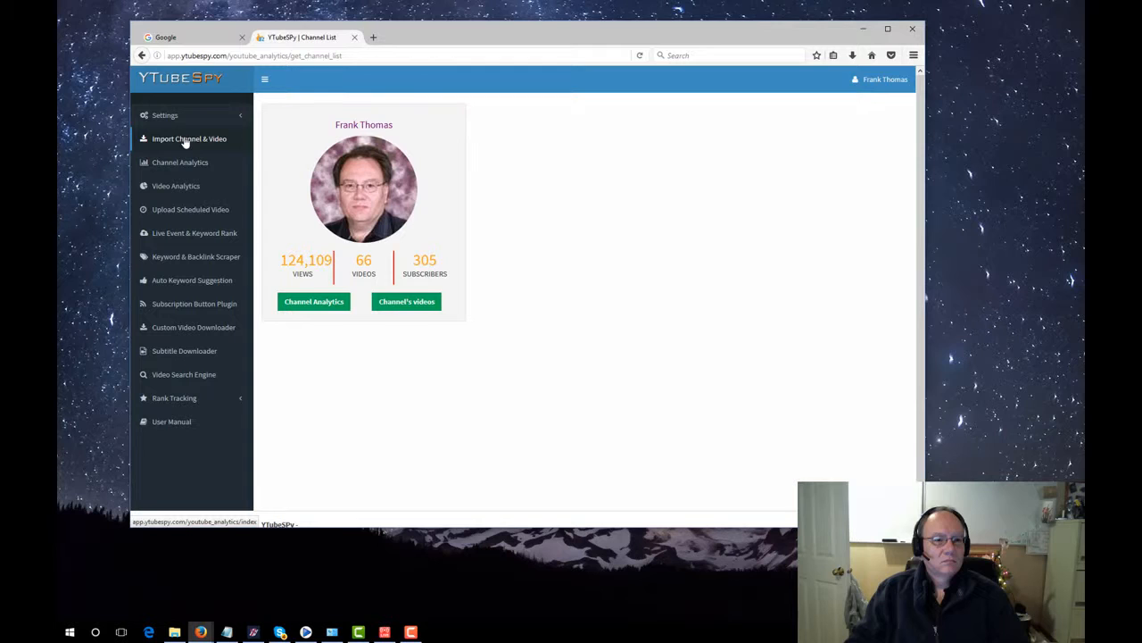
left_click(184, 138)
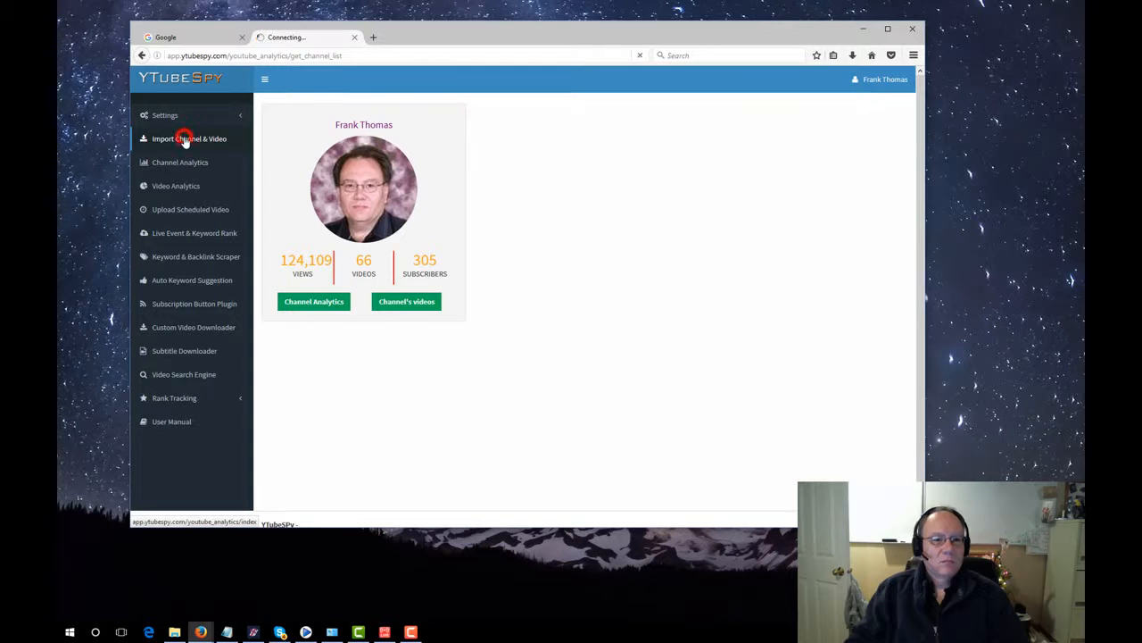
left_click(572, 128)
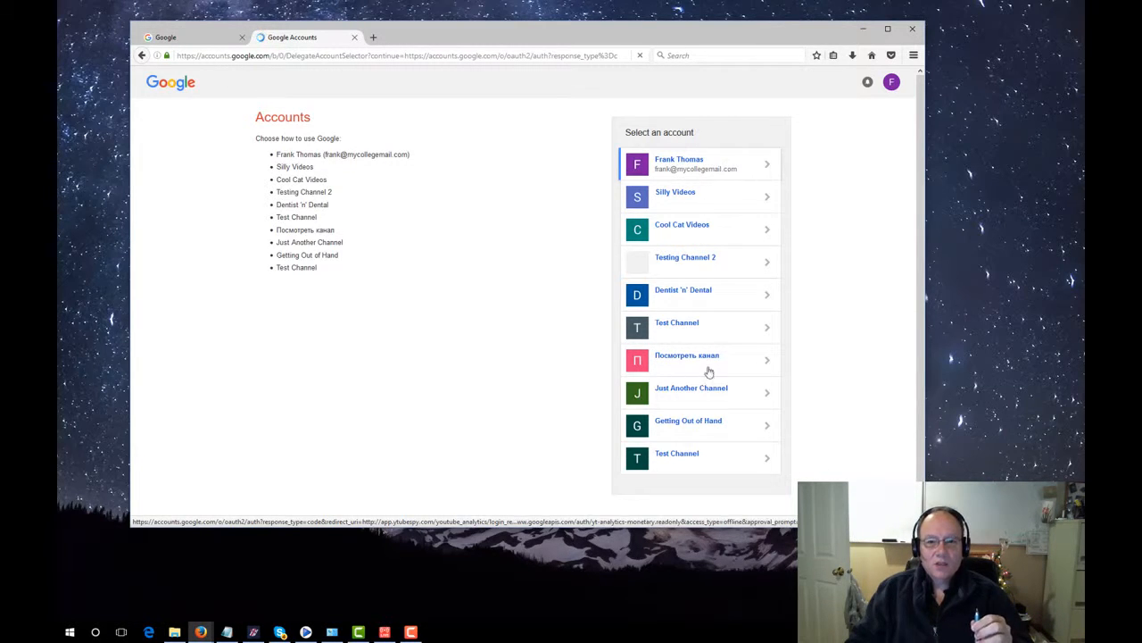
left_click(681, 458)
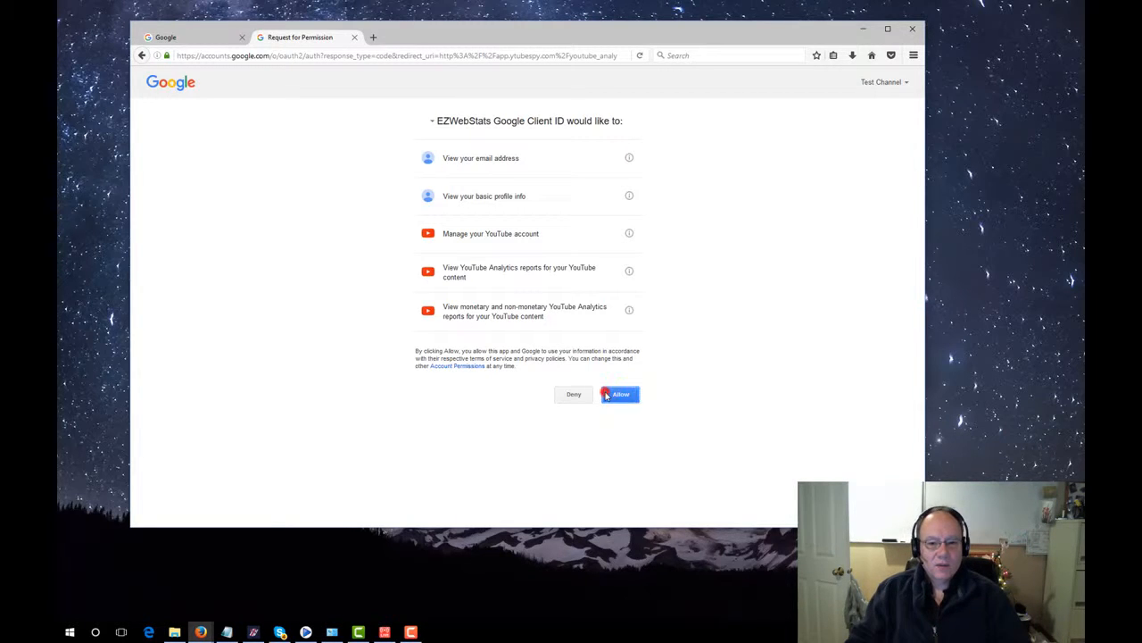
left_click(606, 394)
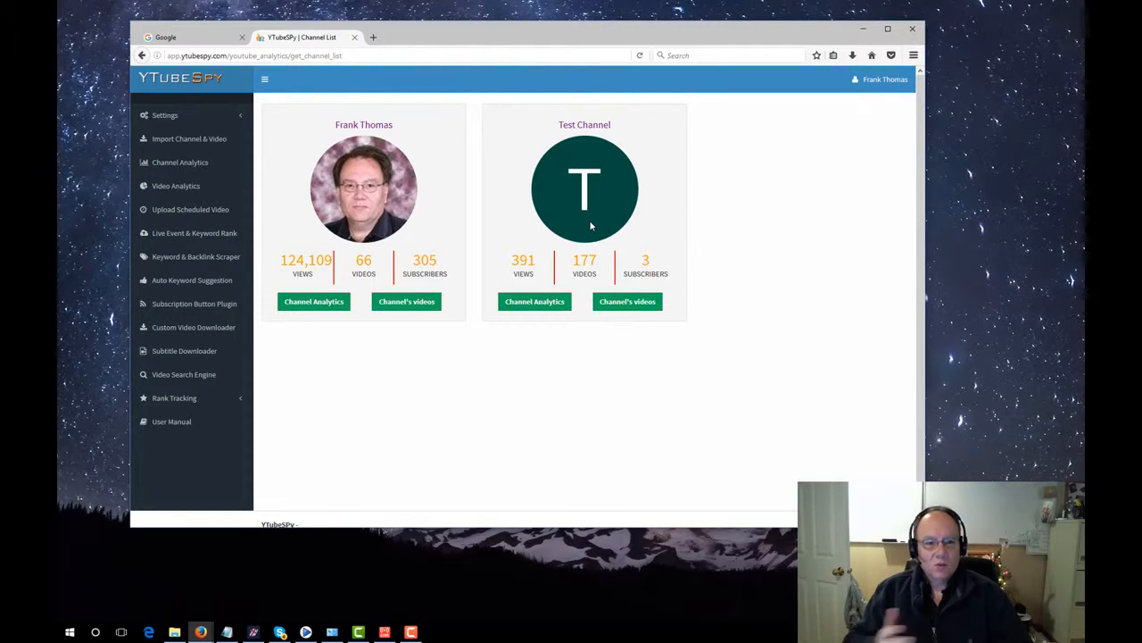
Browse Test Channel's videos, then open its analytics for 2016-Oct-03 to 2016-Oct-31.
left_click(623, 303)
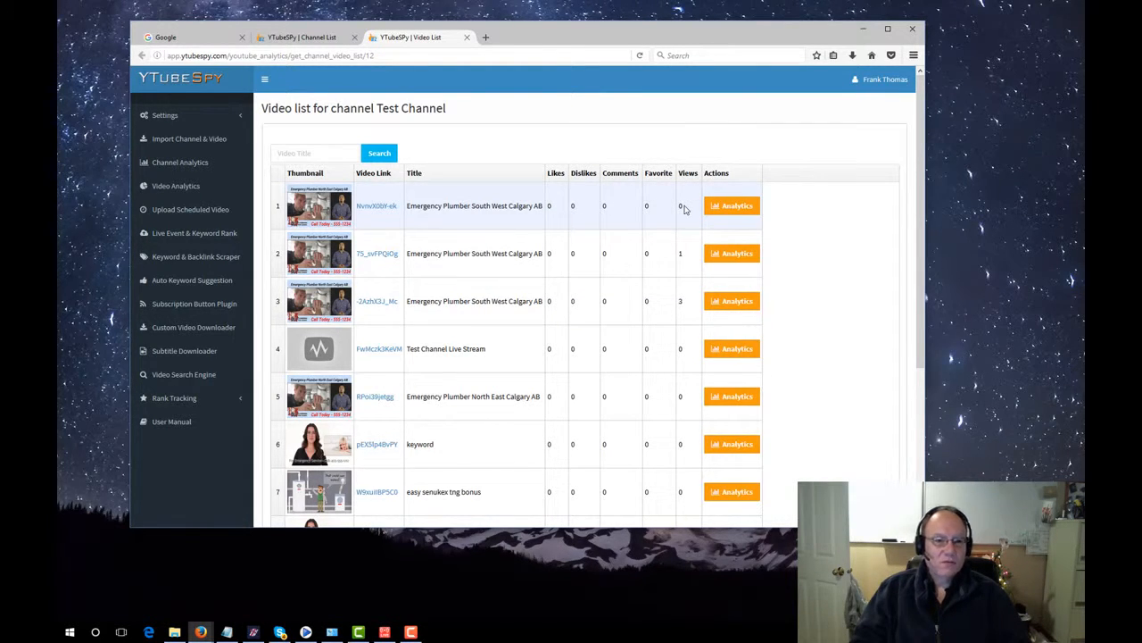
left_click(182, 163)
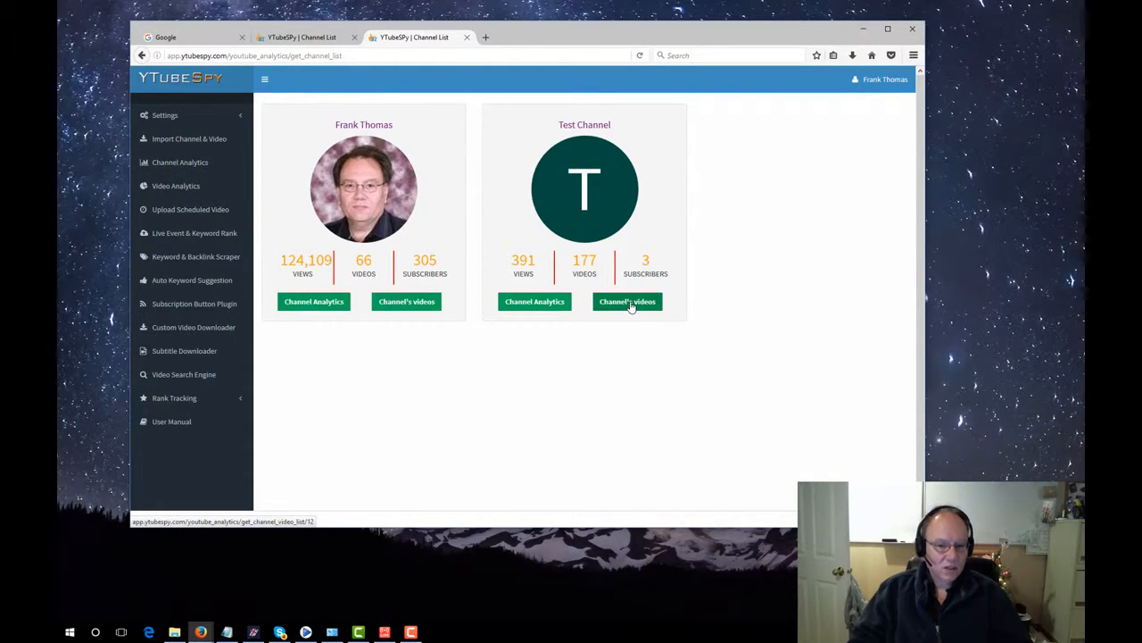
left_click(534, 302)
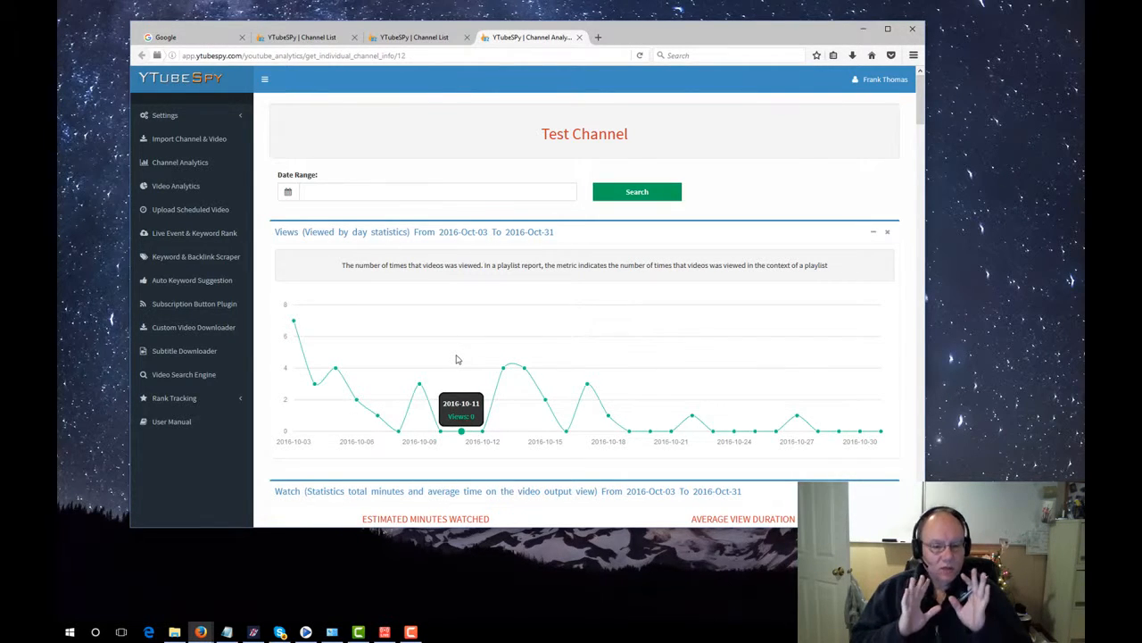
Scroll through Test Channel's analytics charts, then go to the Import Channel & Video page.
scroll(575, 415, "down", 3)
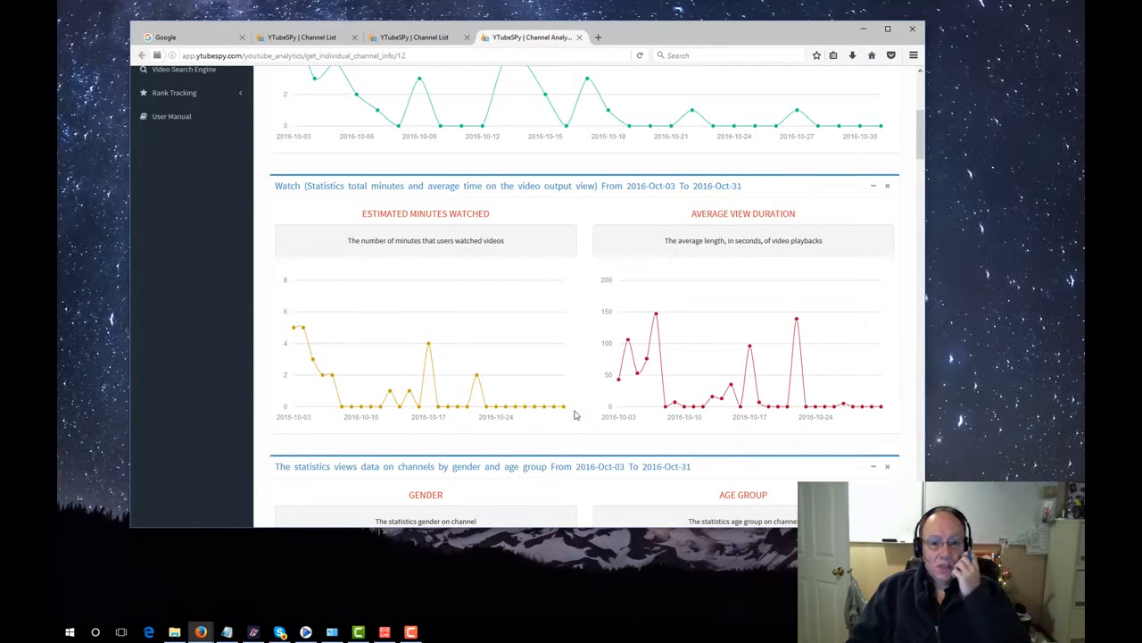
scroll(575, 415, "down", 3)
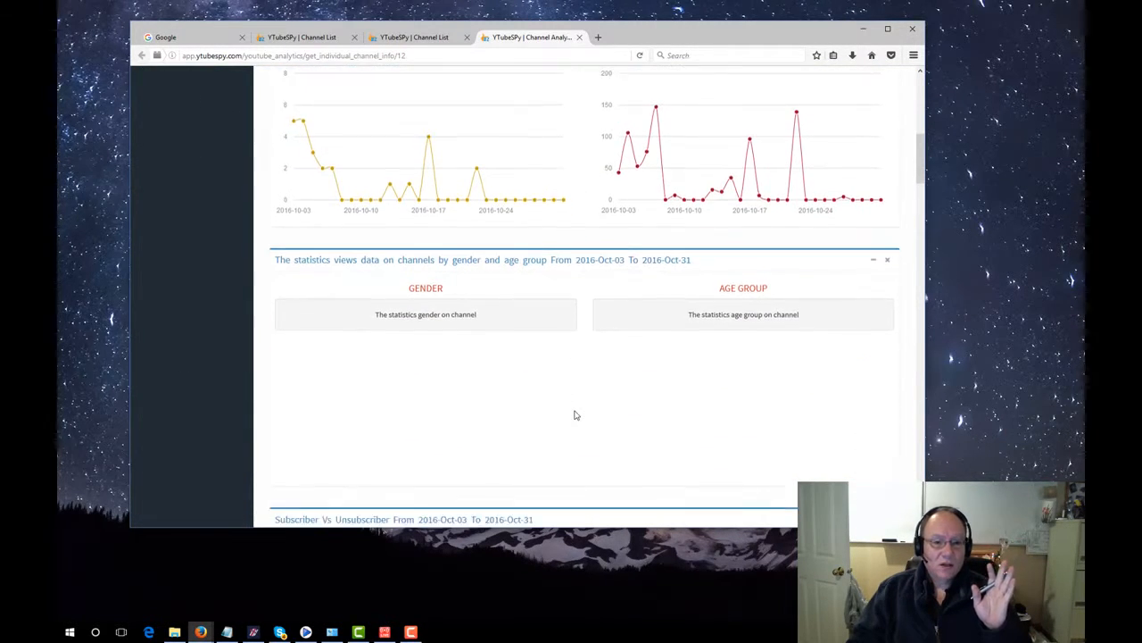
scroll(575, 414, "down", 3)
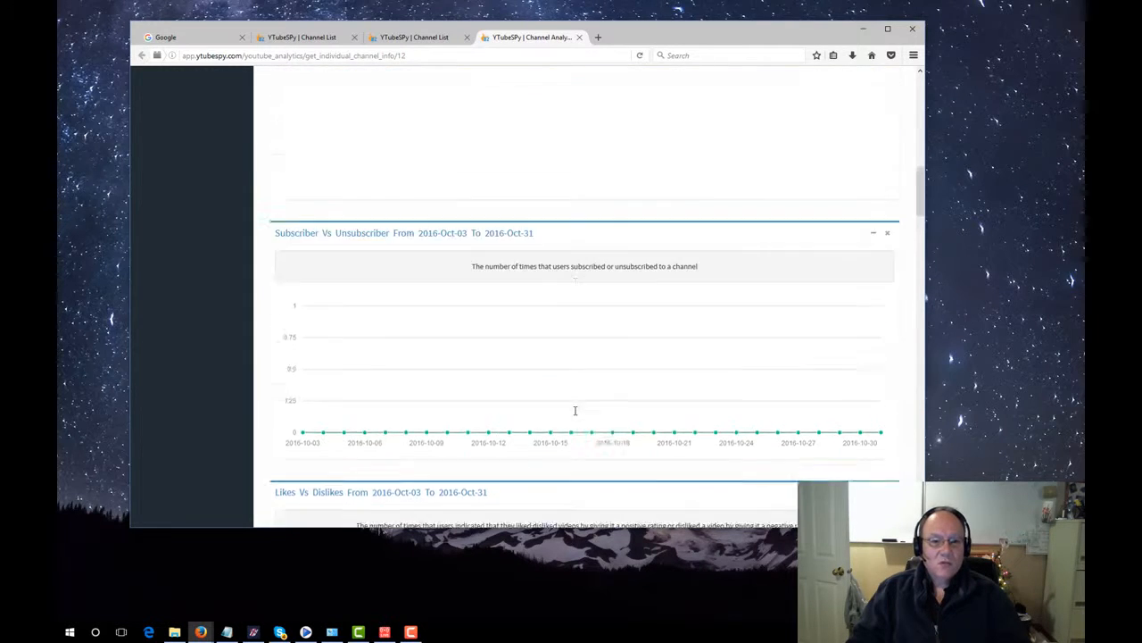
scroll(531, 363, "up", 2)
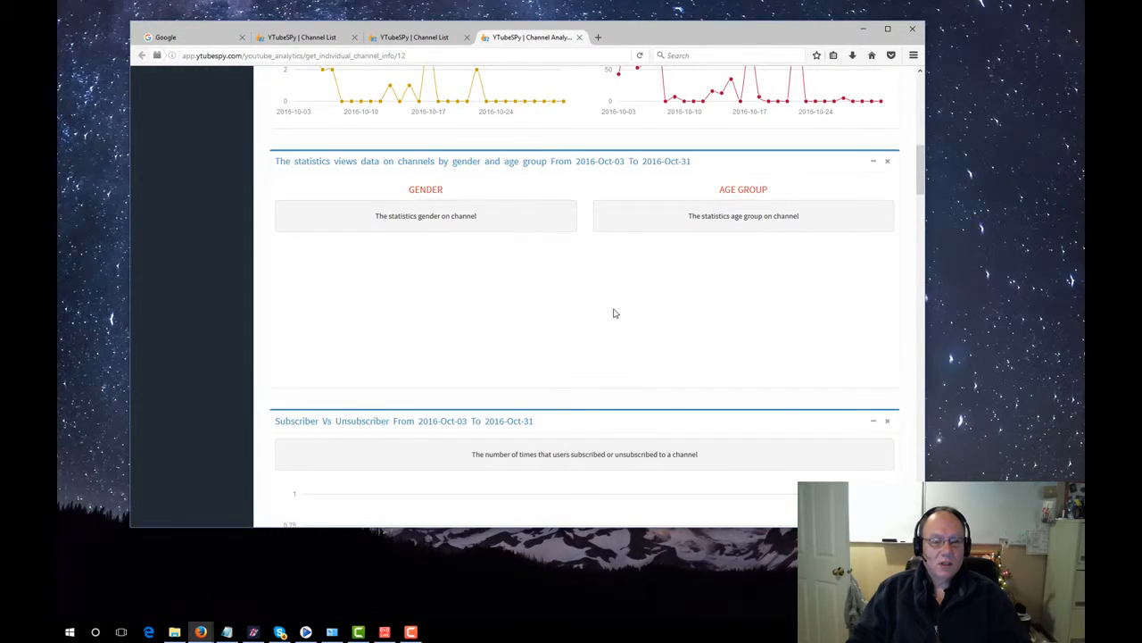
scroll(613, 314, "up", 10)
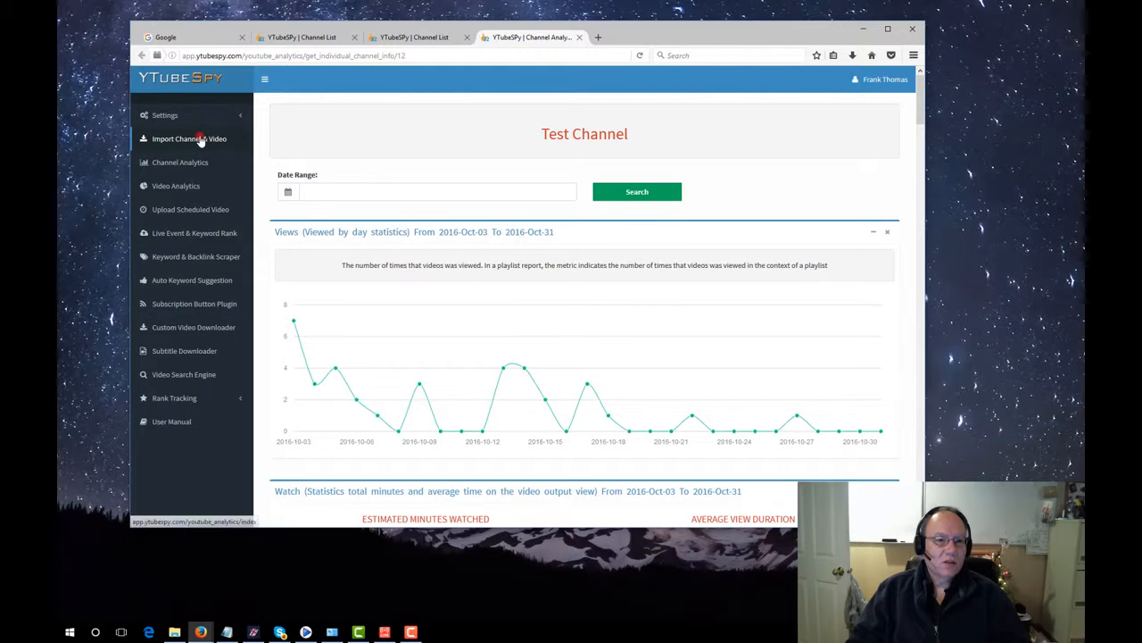
left_click(201, 141)
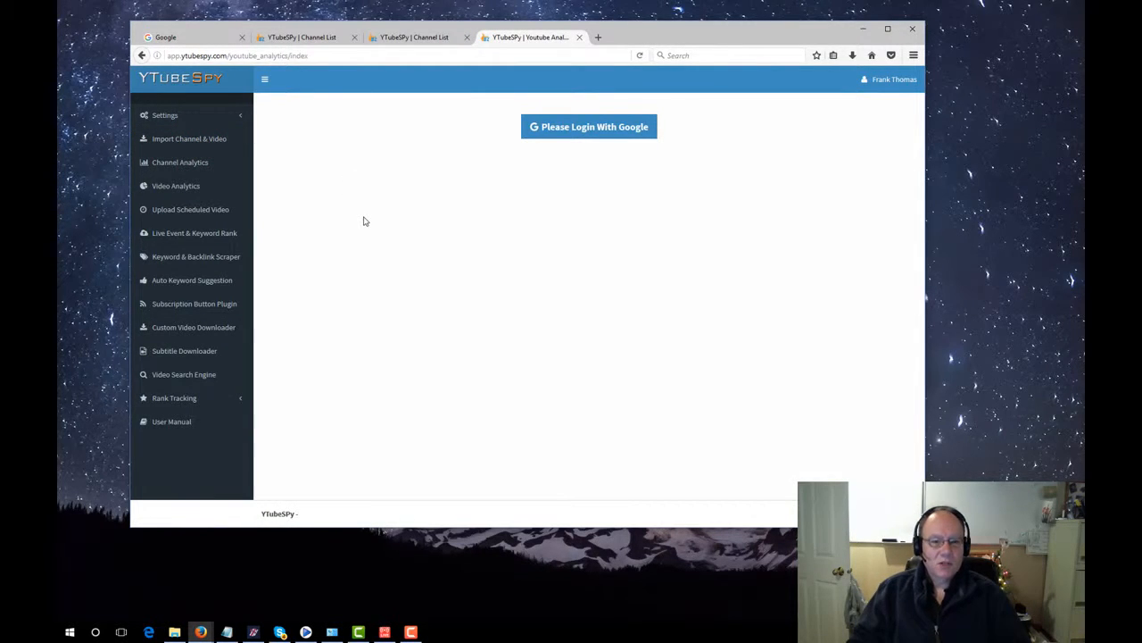
Open the main channel's analytics and scroll to its gender (87.5% male) and age-group charts.
left_click(184, 161)
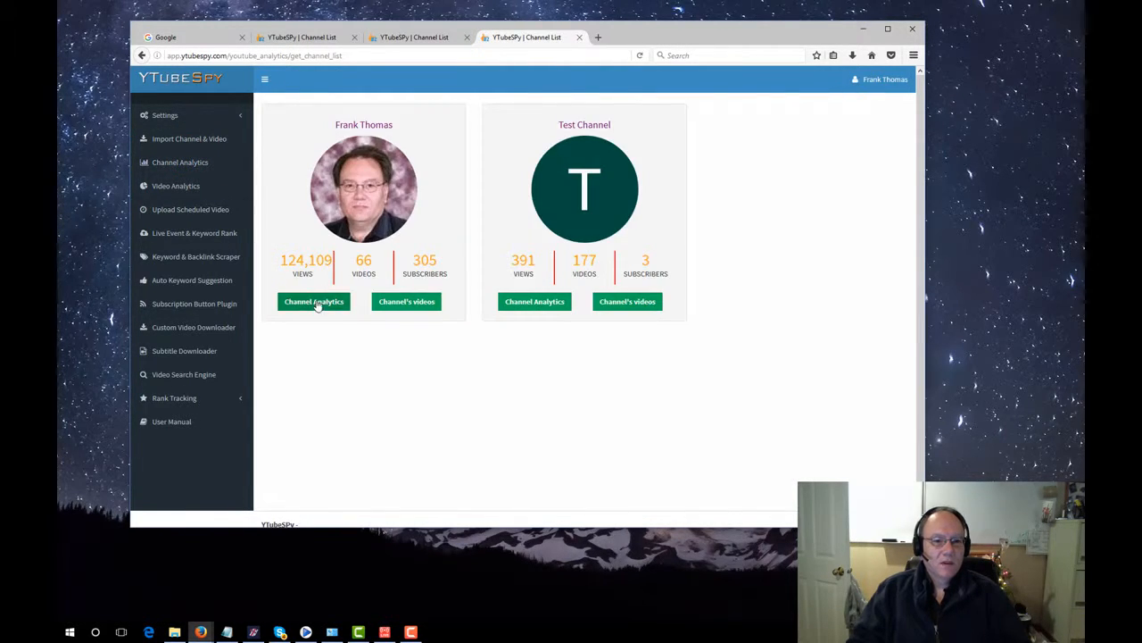
left_click(334, 305)
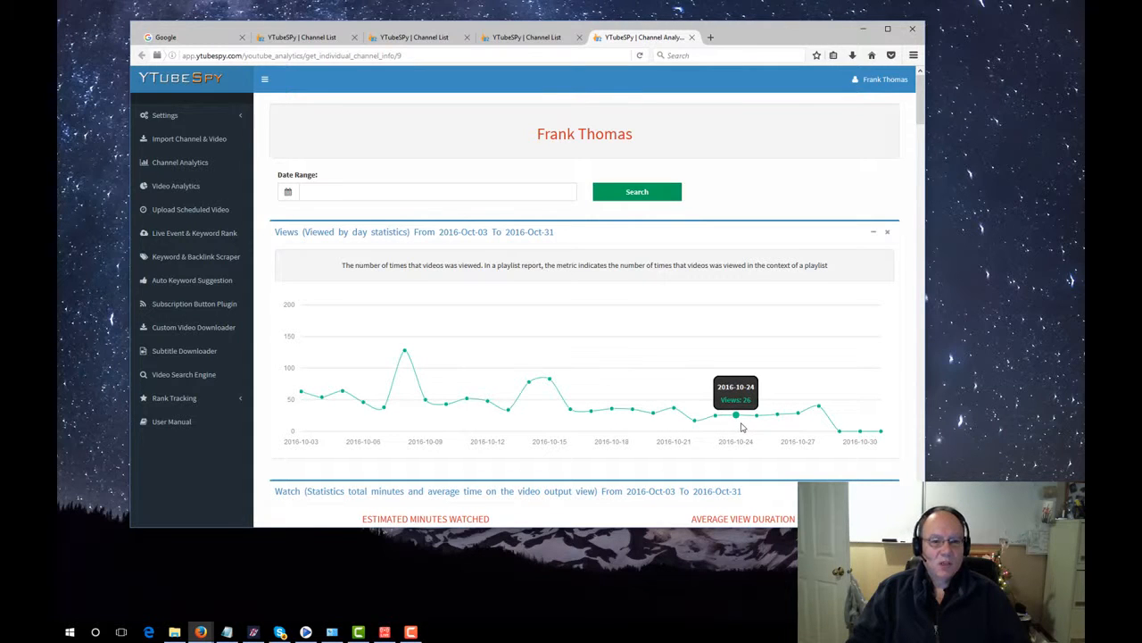
scroll(740, 427, "down", 4)
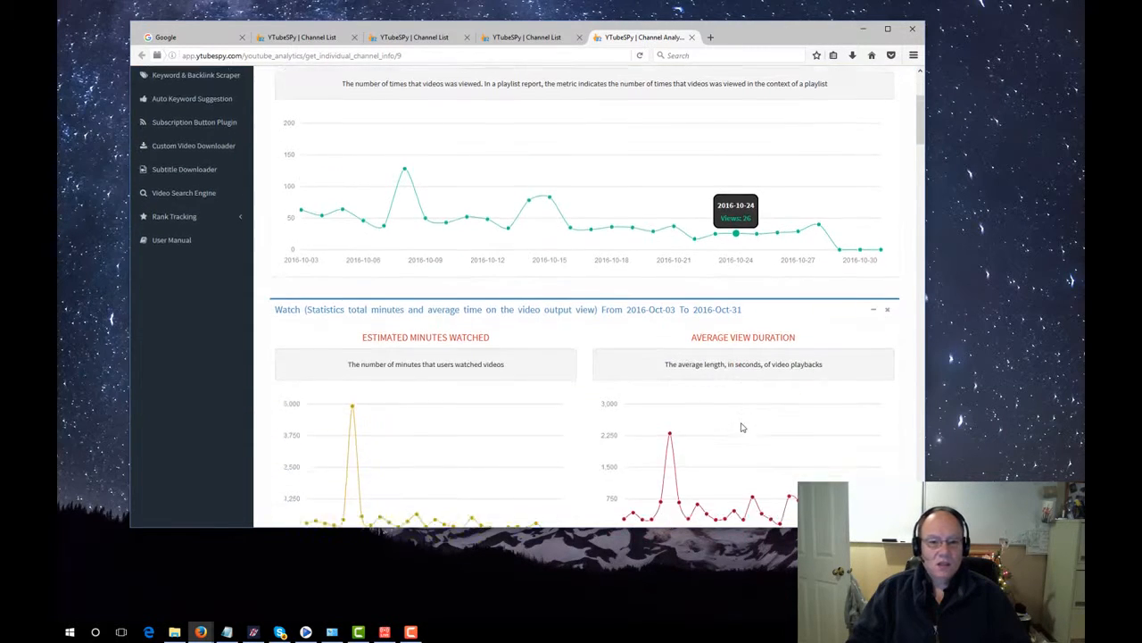
scroll(741, 427, "down", 2)
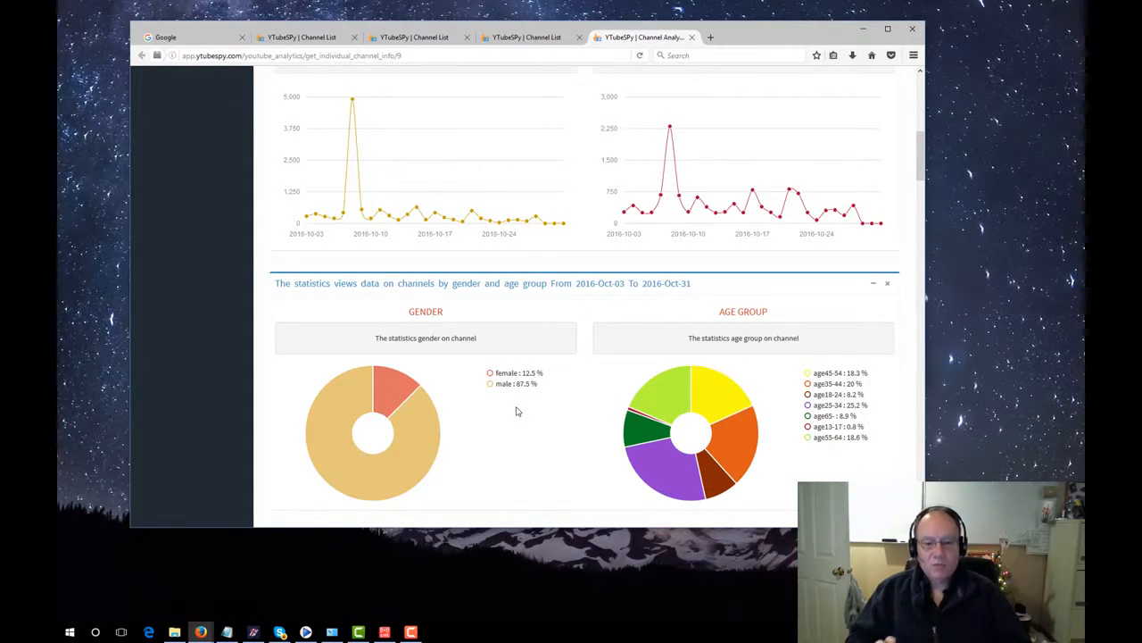
scroll(515, 412, "down", 2)
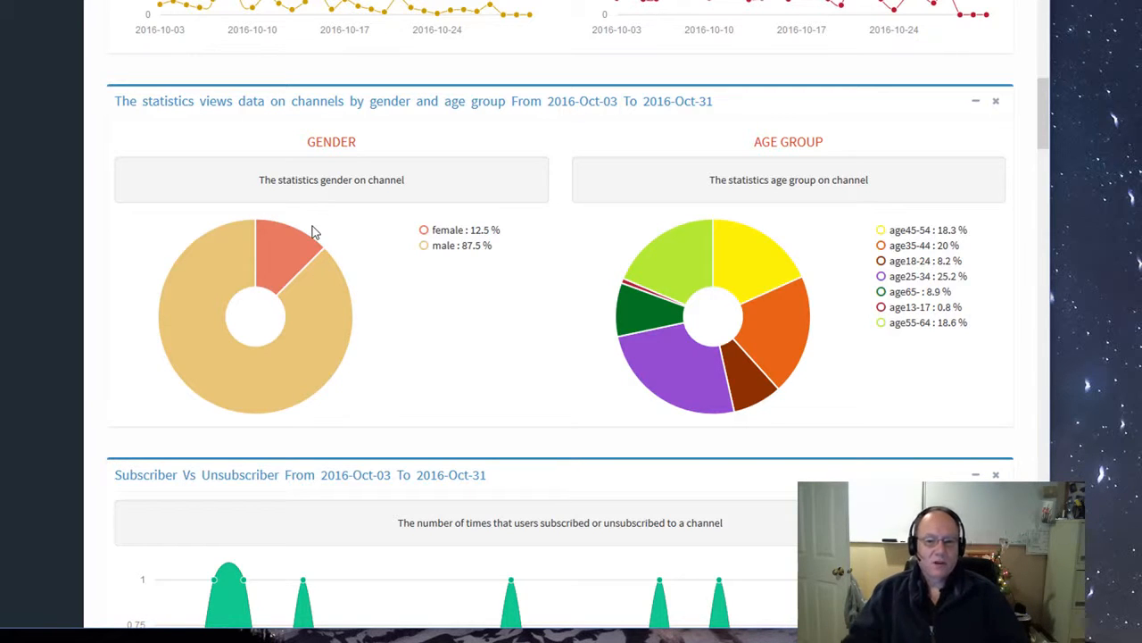
triple_click(437, 246)
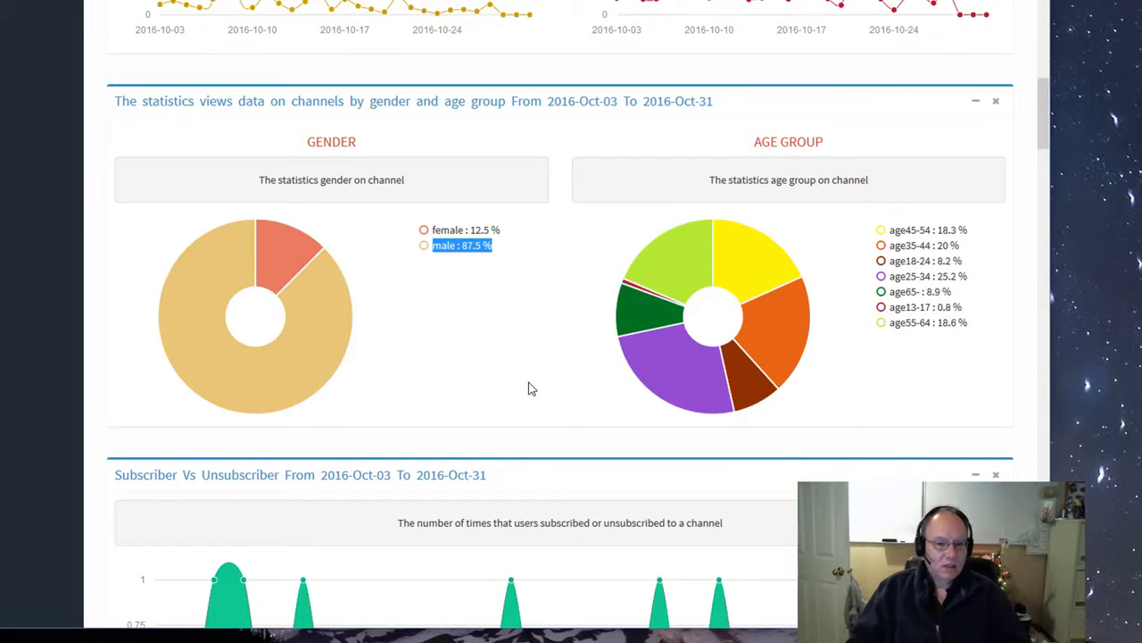
scroll(529, 388, "down", 3)
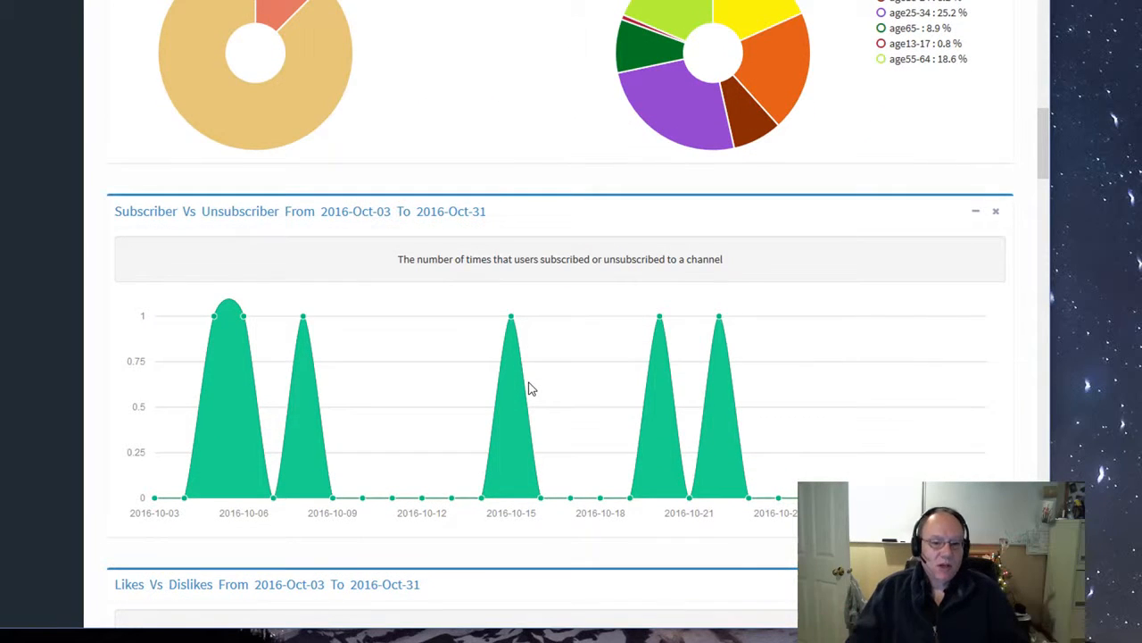
scroll(528, 388, "down", 3)
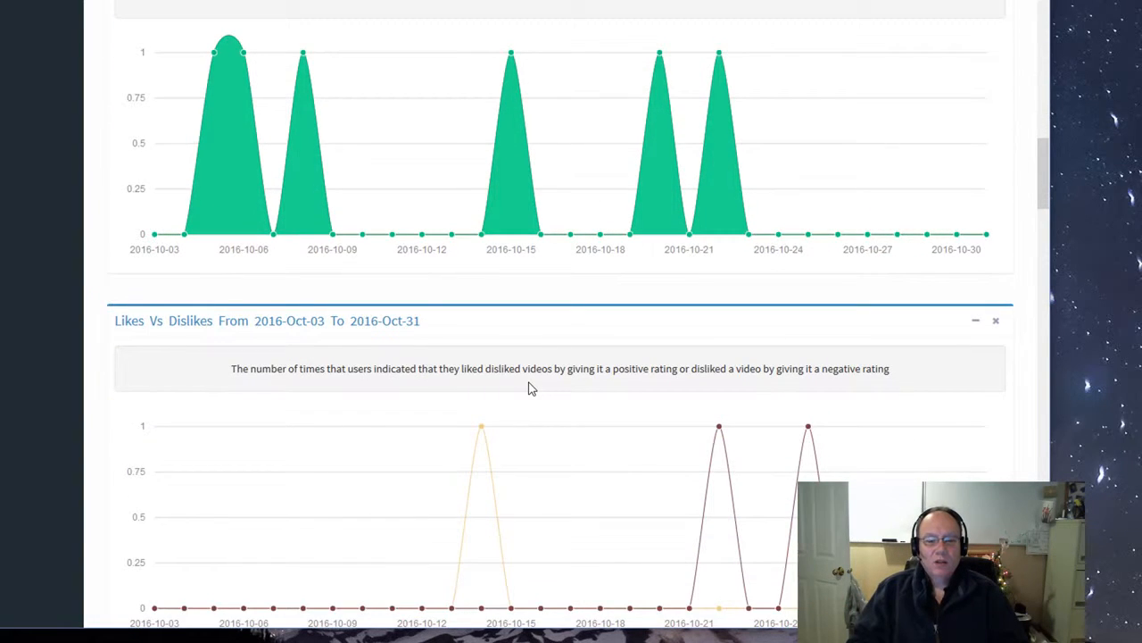
scroll(528, 388, "down", 9)
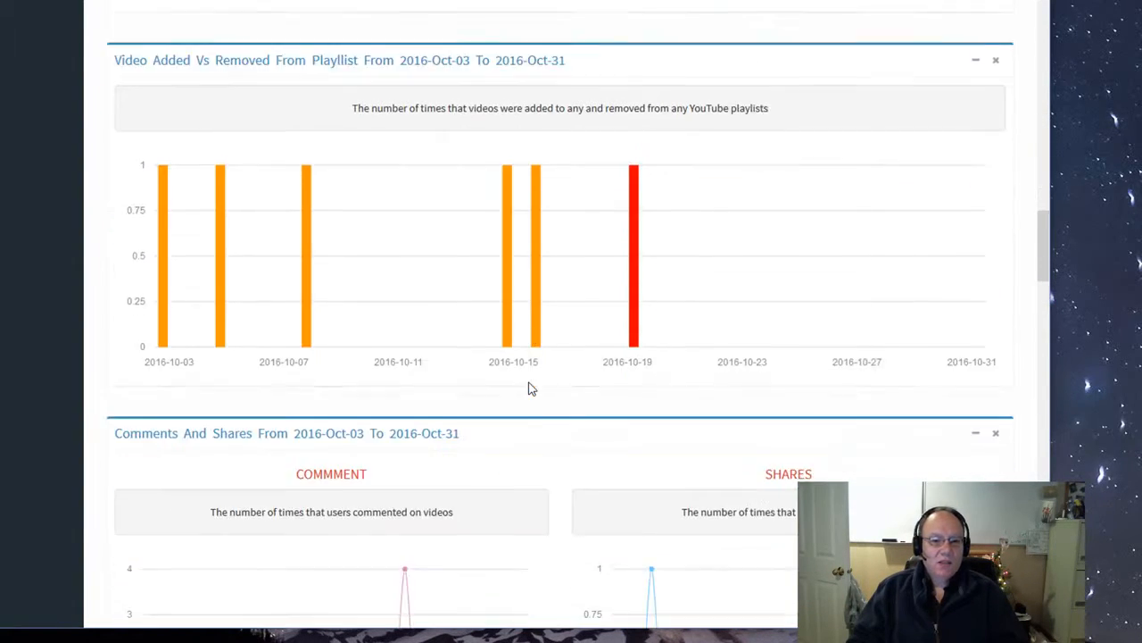
scroll(528, 388, "down", 3)
scroll(529, 388, "down", 3)
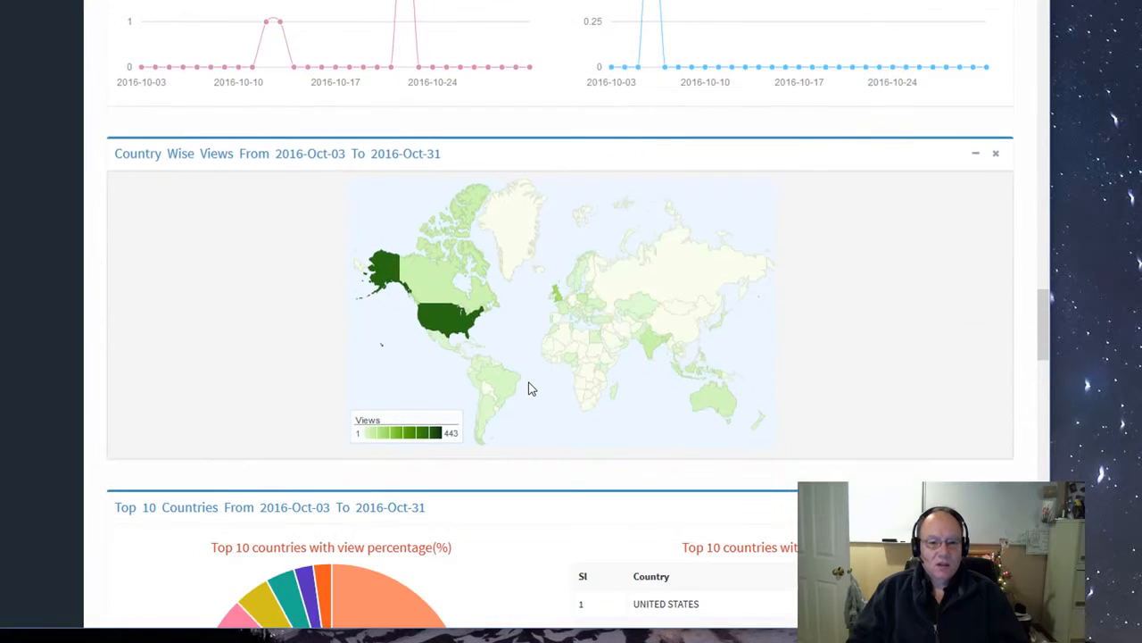
mouse_move(378, 280)
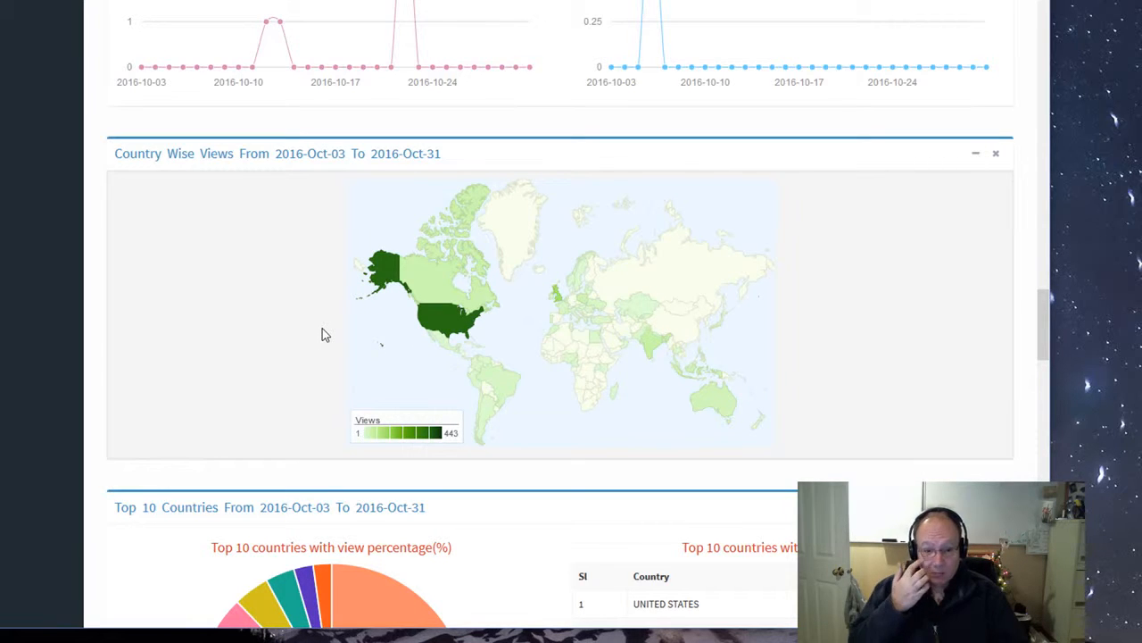
scroll(324, 333, "down", 5)
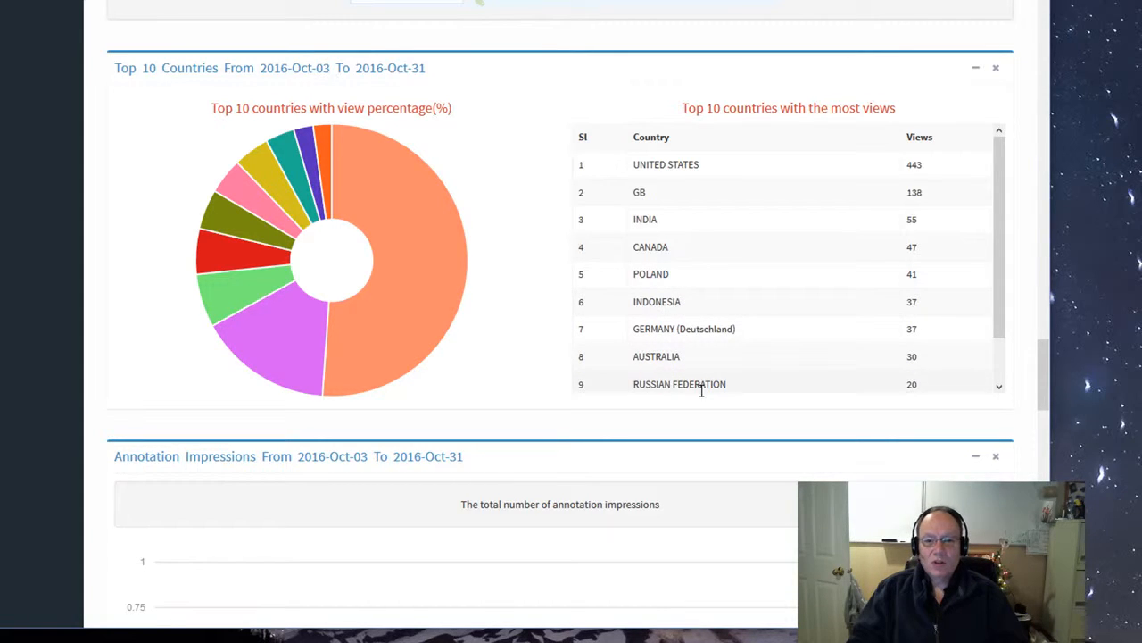
scroll(652, 386, "down", 1)
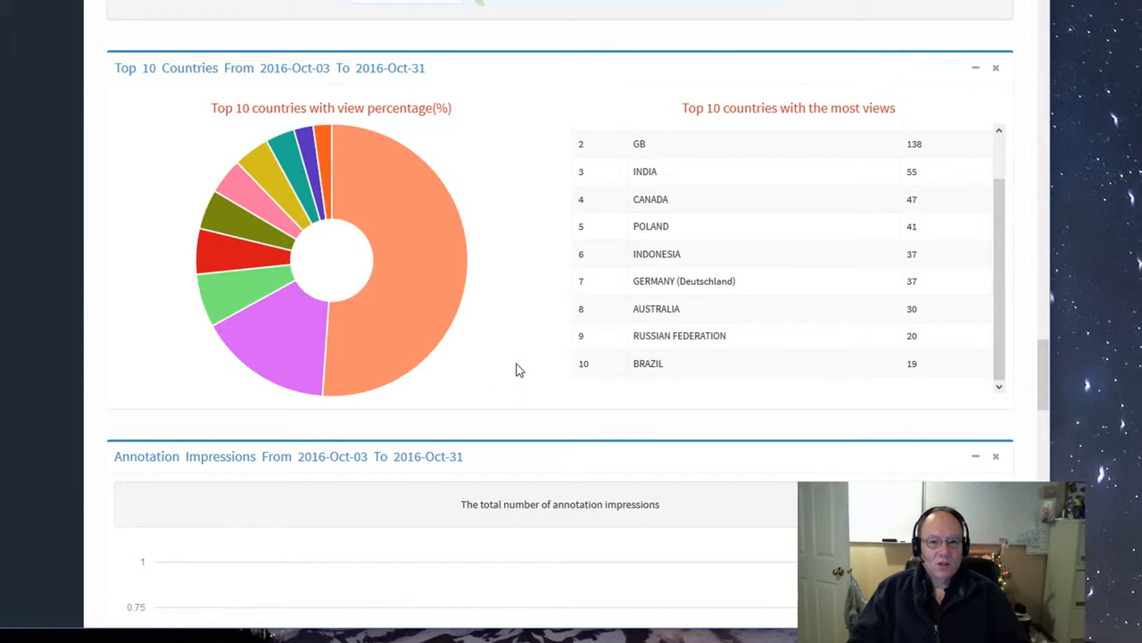
scroll(518, 370, "up", 20)
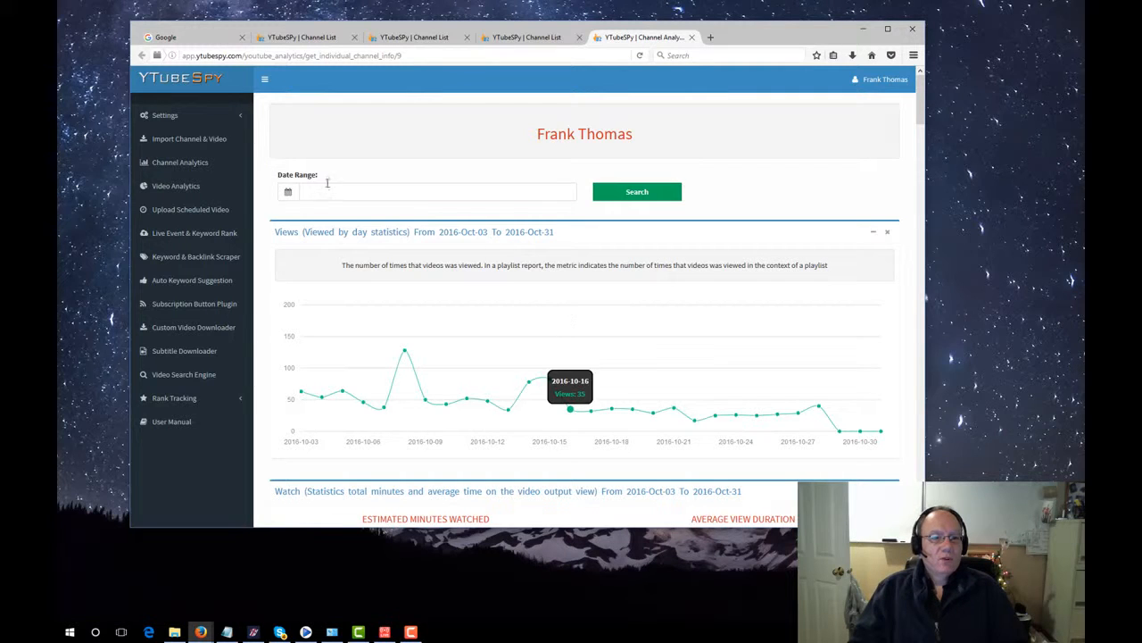
From the all-channel Video Analytics list, open analytics for lsg std II Promo Video.
left_click(179, 185)
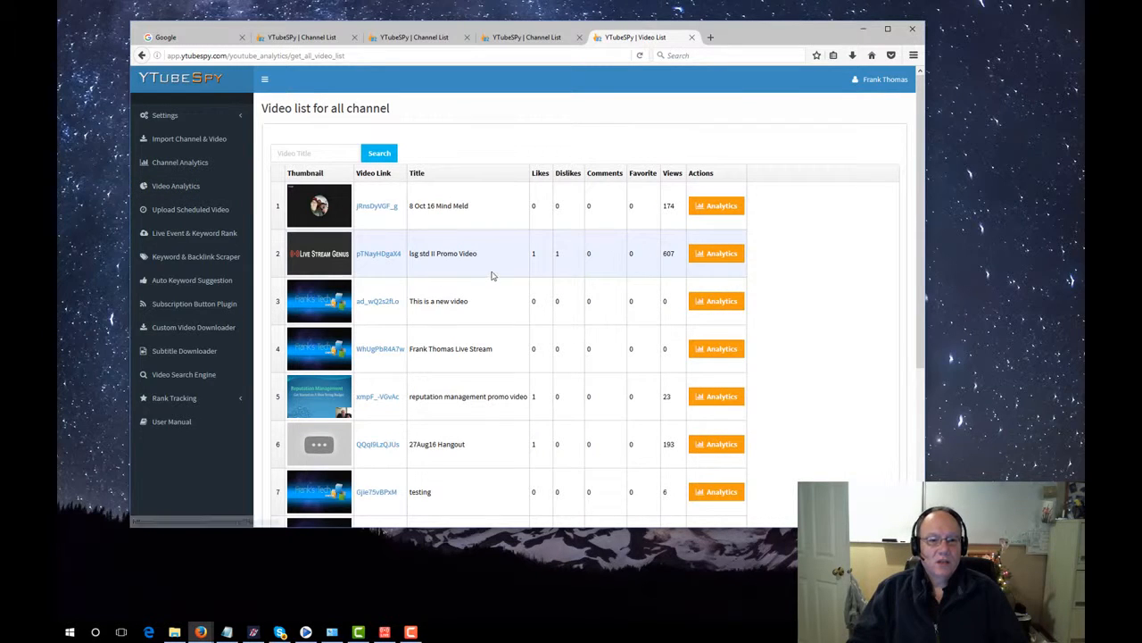
scroll(516, 301, "down", 2)
scroll(516, 301, "down", 1)
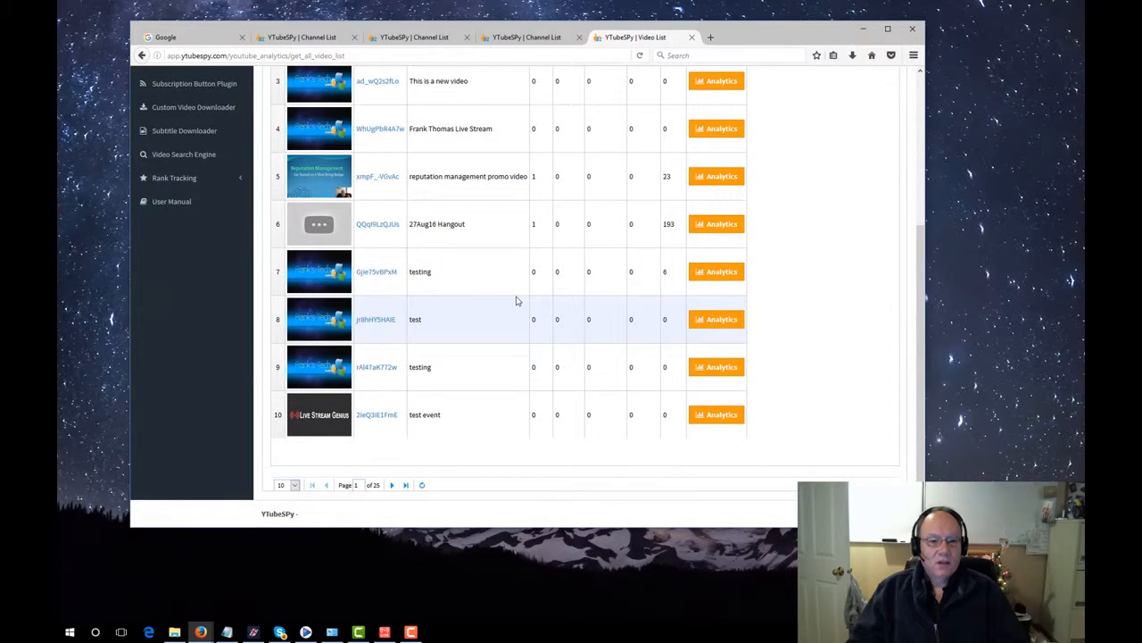
scroll(501, 369, "up", 3)
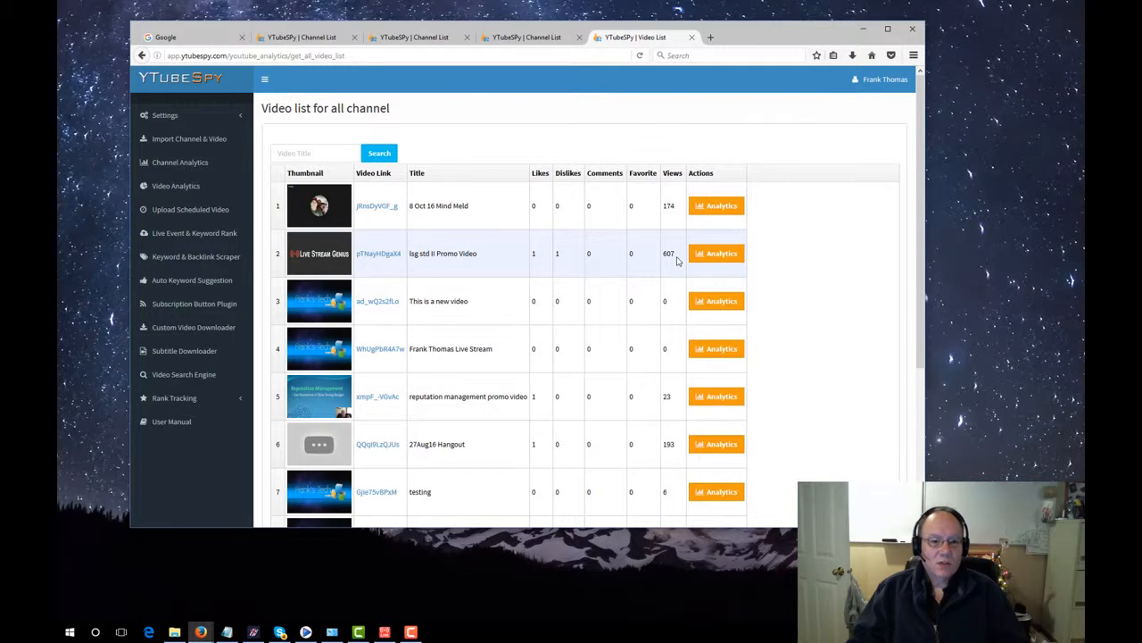
left_click(732, 257)
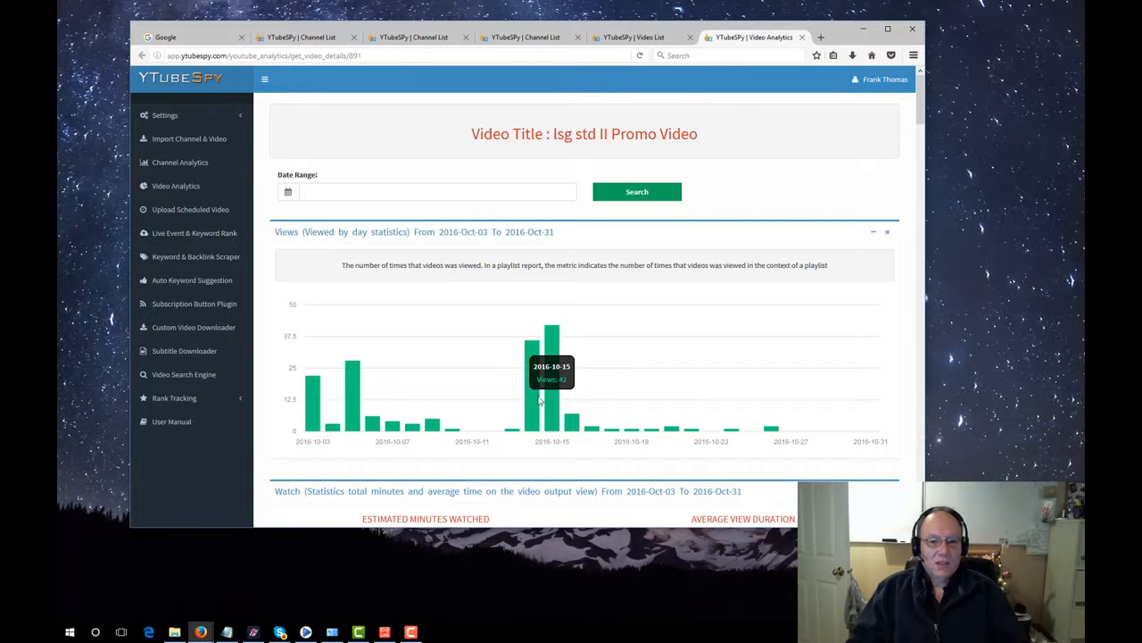
Scroll through the promo video's watch time, gender, age and country charts, then back up.
scroll(598, 401, "down", 5)
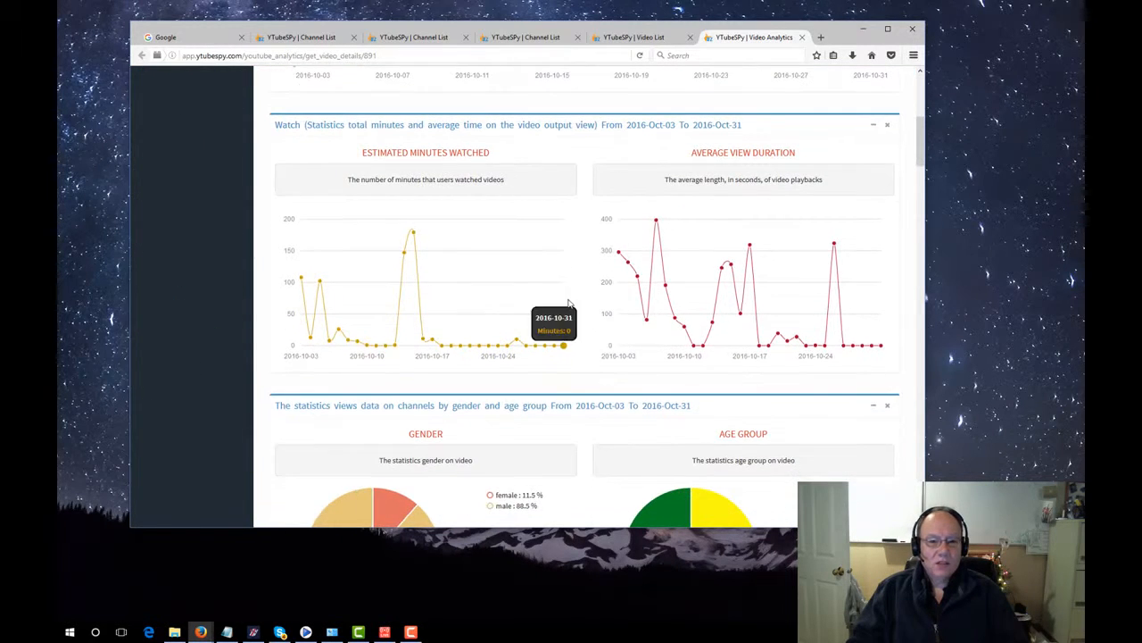
scroll(639, 329, "down", 2)
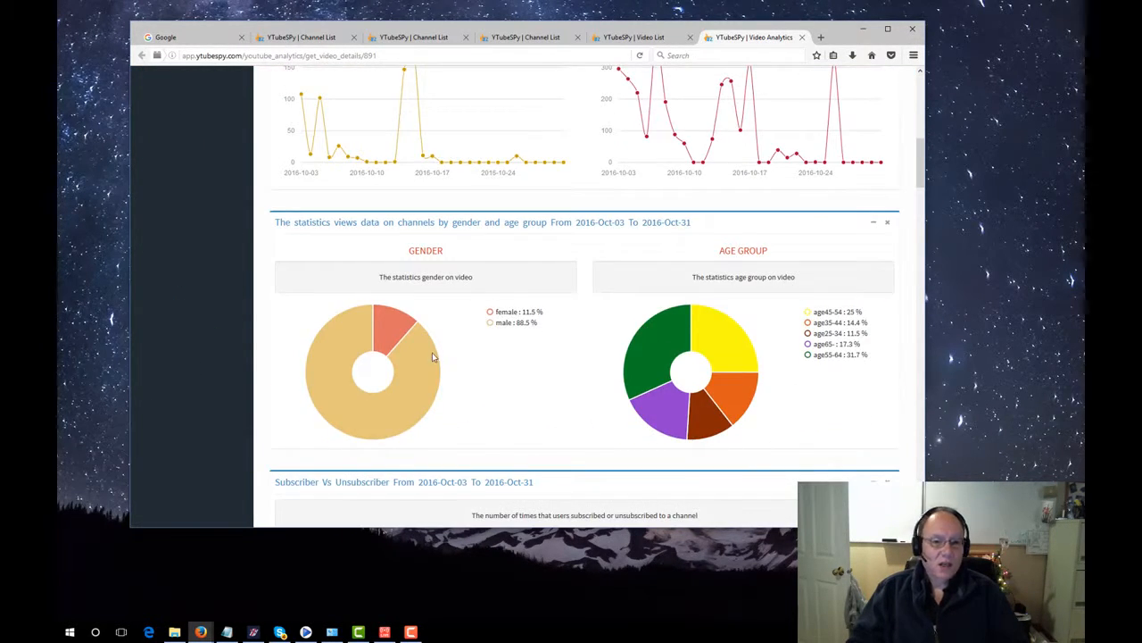
mouse_move(641, 376)
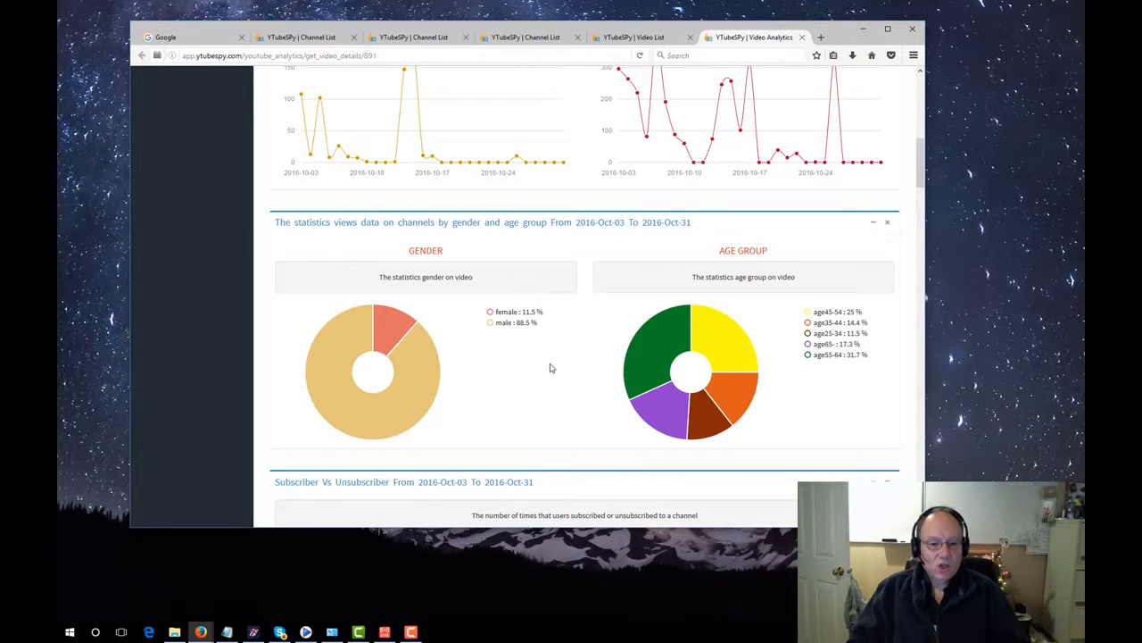
scroll(549, 367, "down", 3)
scroll(550, 367, "down", 3)
scroll(548, 367, "up", 2)
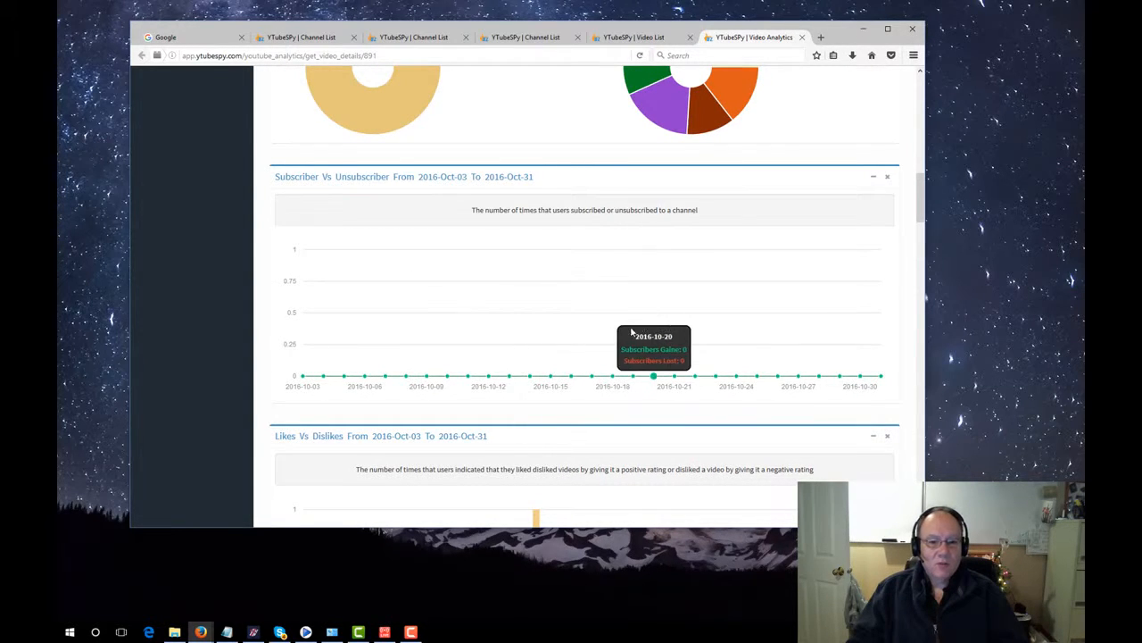
scroll(592, 331, "down", 8)
scroll(593, 332, "down", 3)
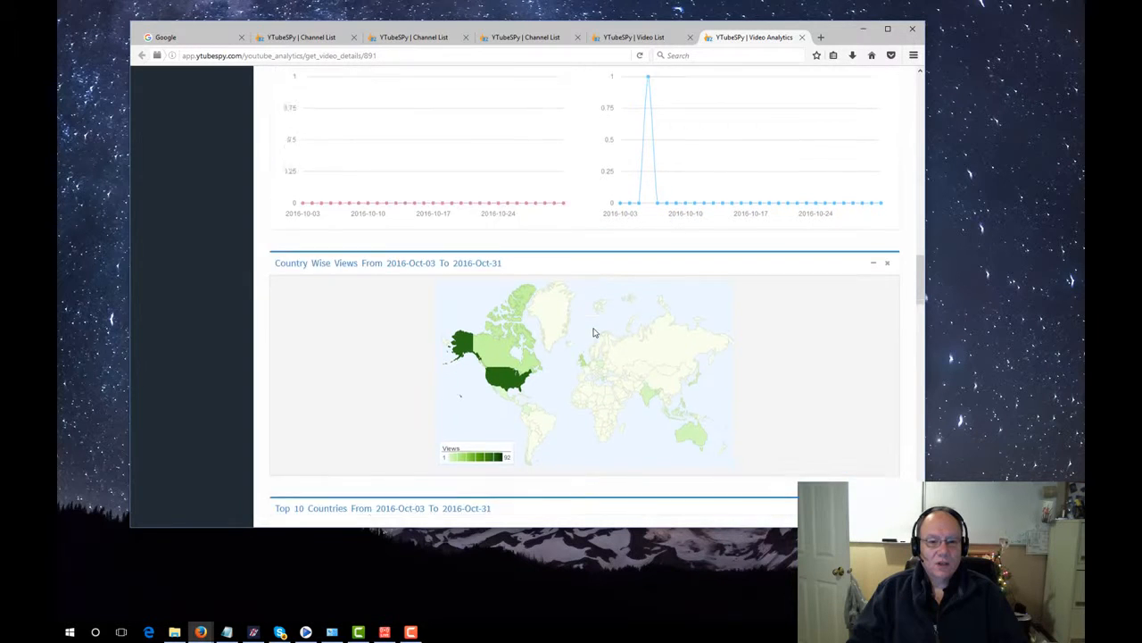
scroll(595, 330, "down", 3)
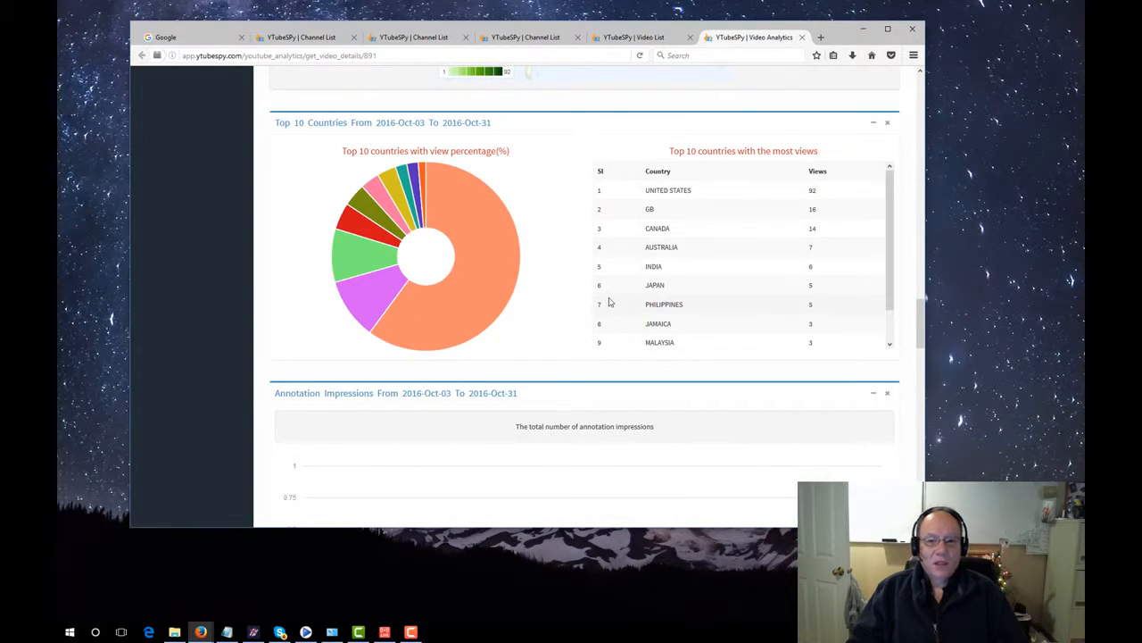
scroll(591, 293, "up", 7)
scroll(590, 294, "up", 15)
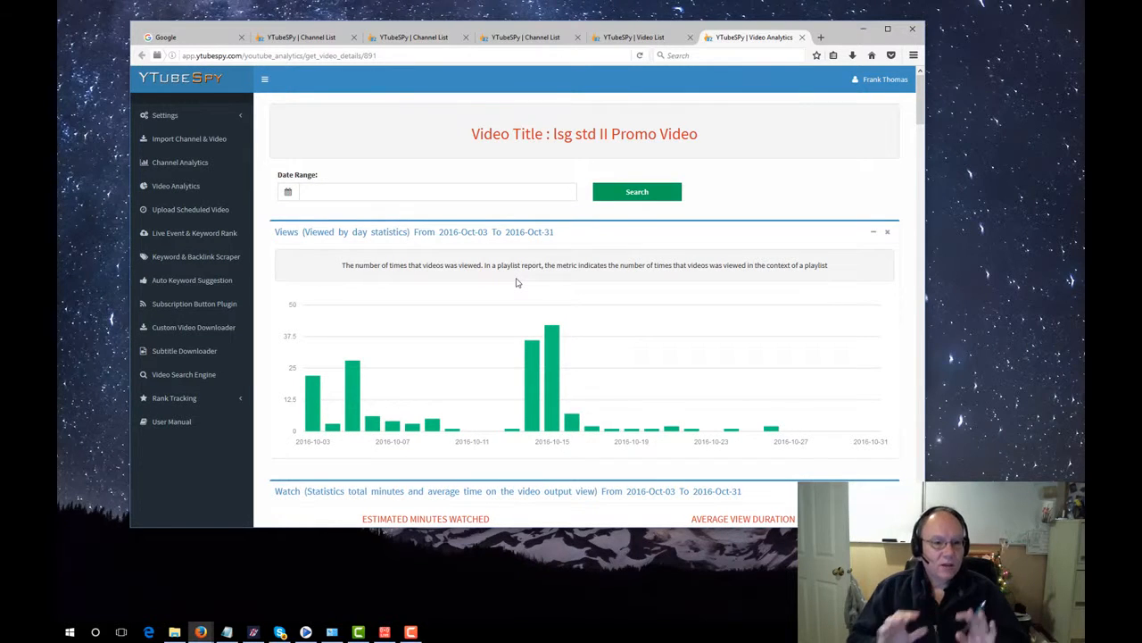
Start a new scheduled video upload targeting Test Channel.
left_click(191, 212)
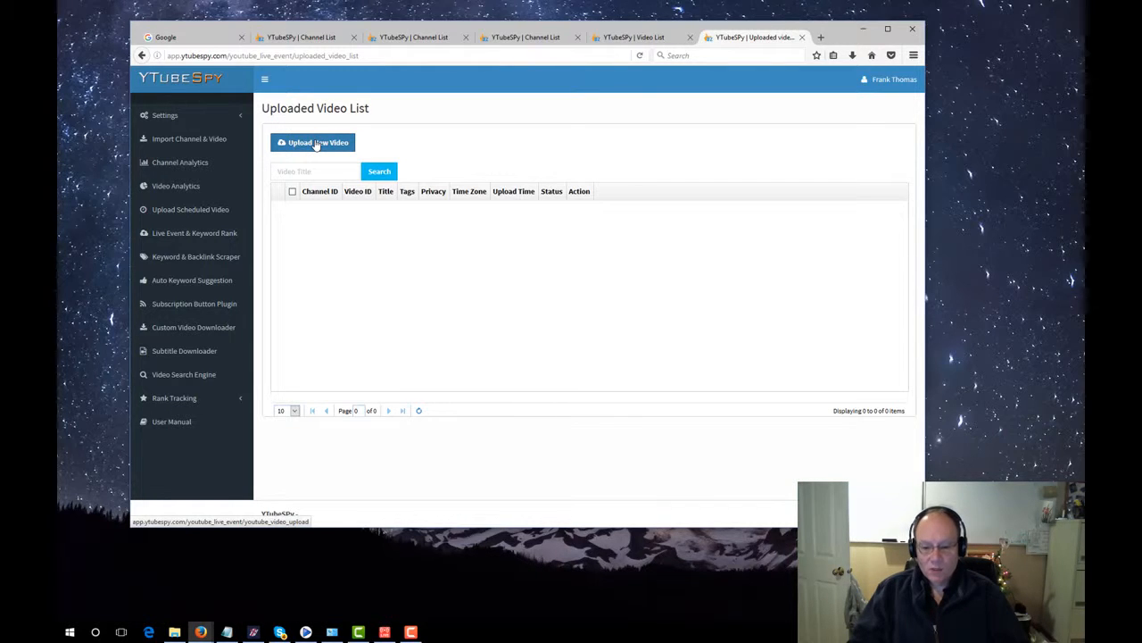
key("F10")
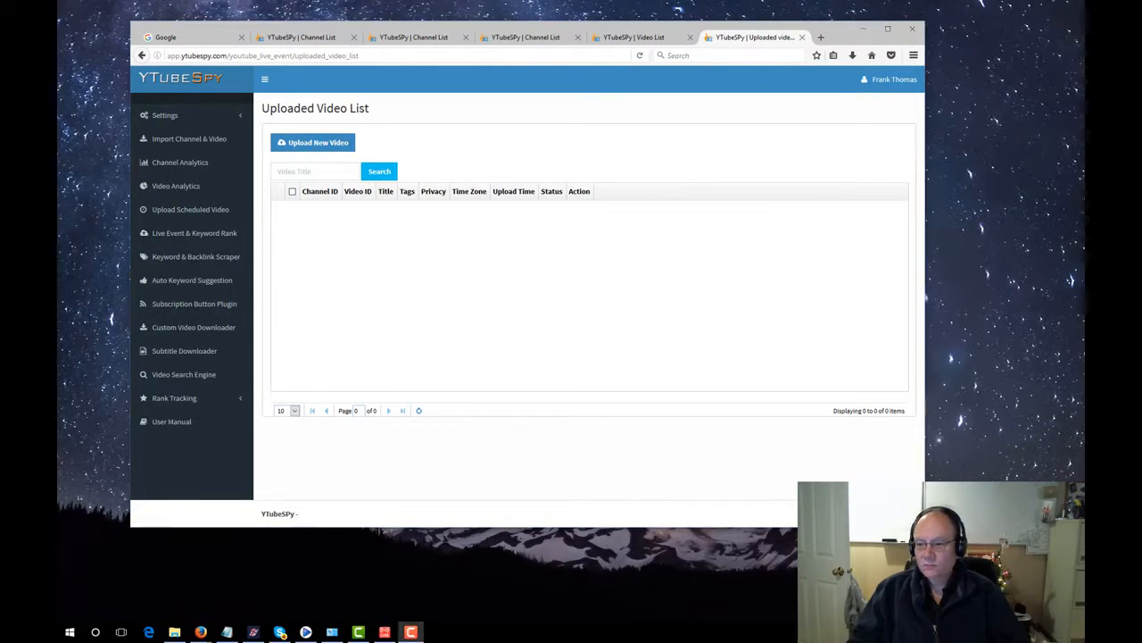
left_click(321, 144)
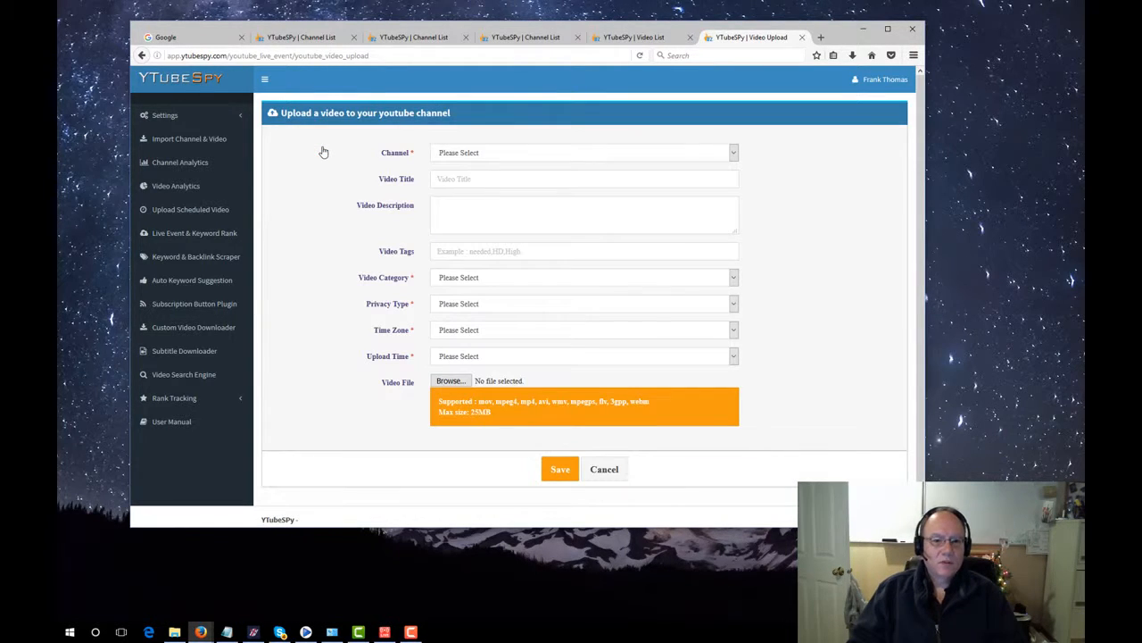
left_click(733, 155)
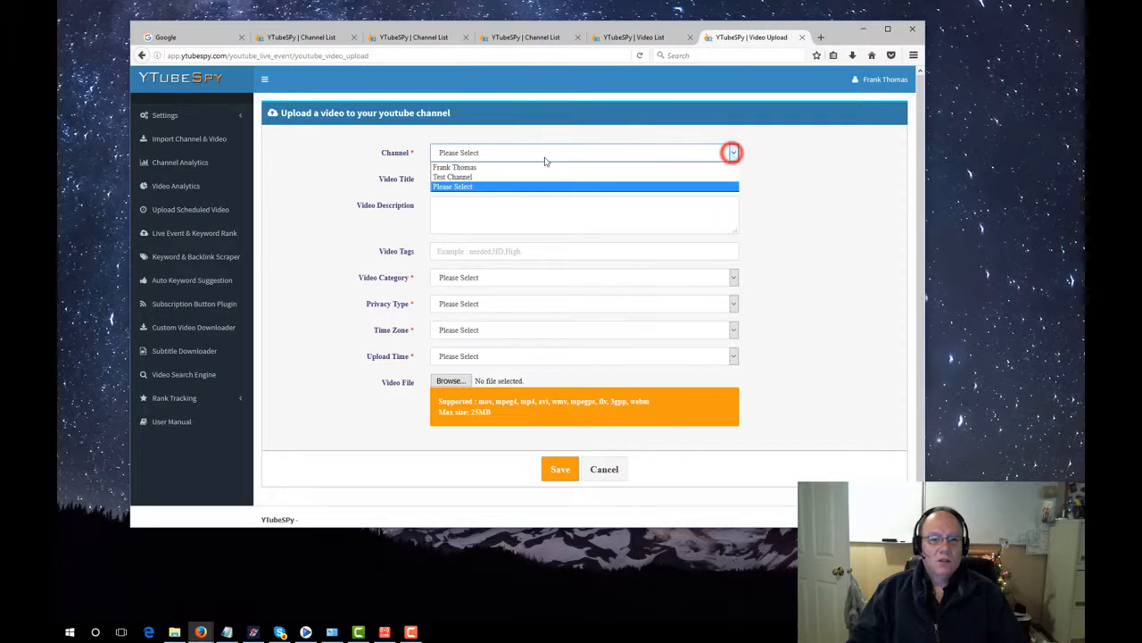
left_click(470, 177)
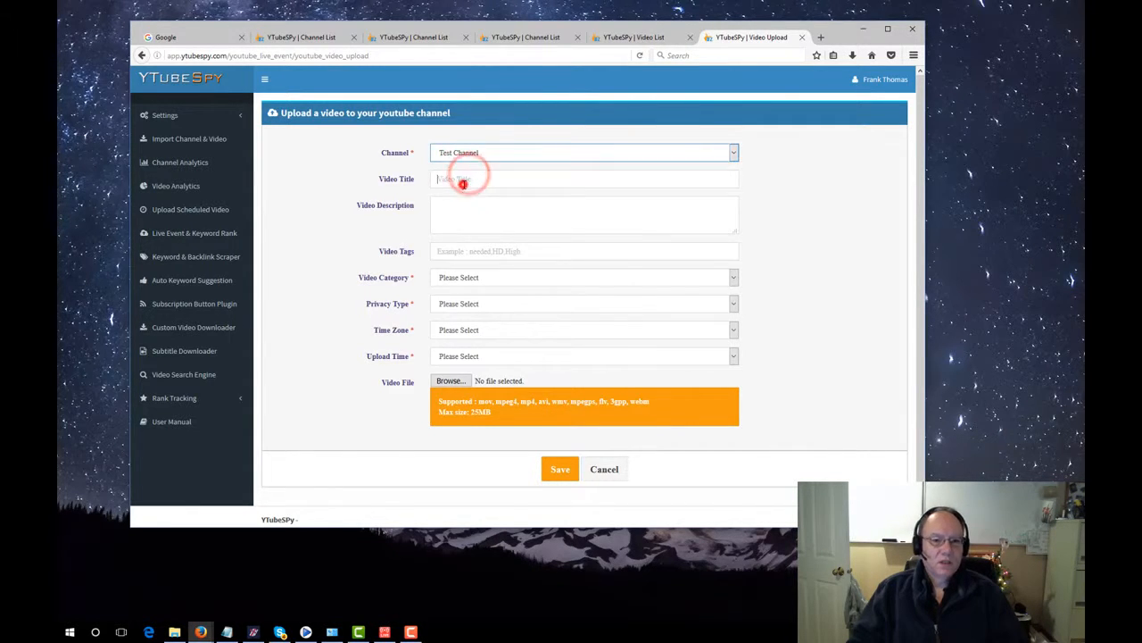
Fill title, description and tags with 'Plumbing in North Dakota'.
left_click(464, 180)
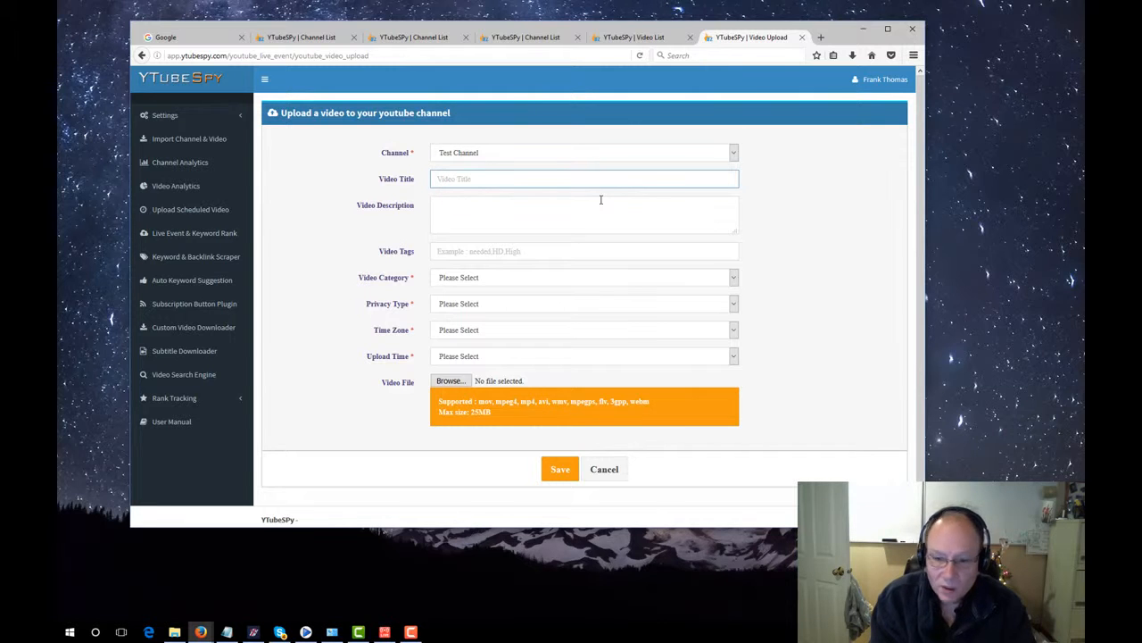
type("Plumbing in North Dakota")
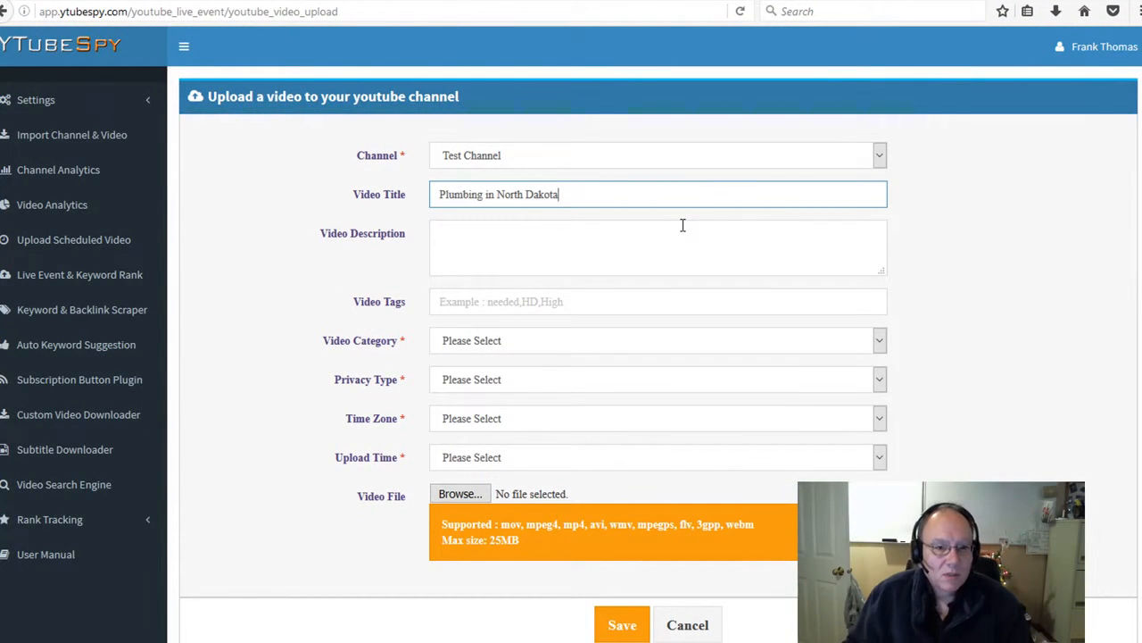
triple_click(604, 194)
key("ctrl+c")
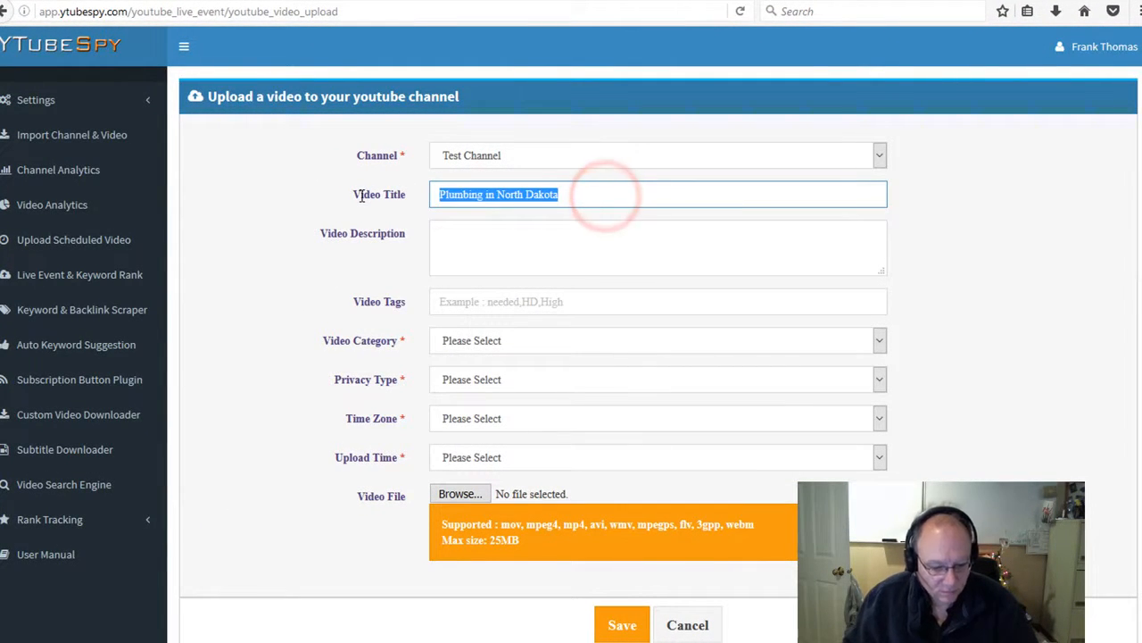
left_click(496, 248)
key("ctrl+v")
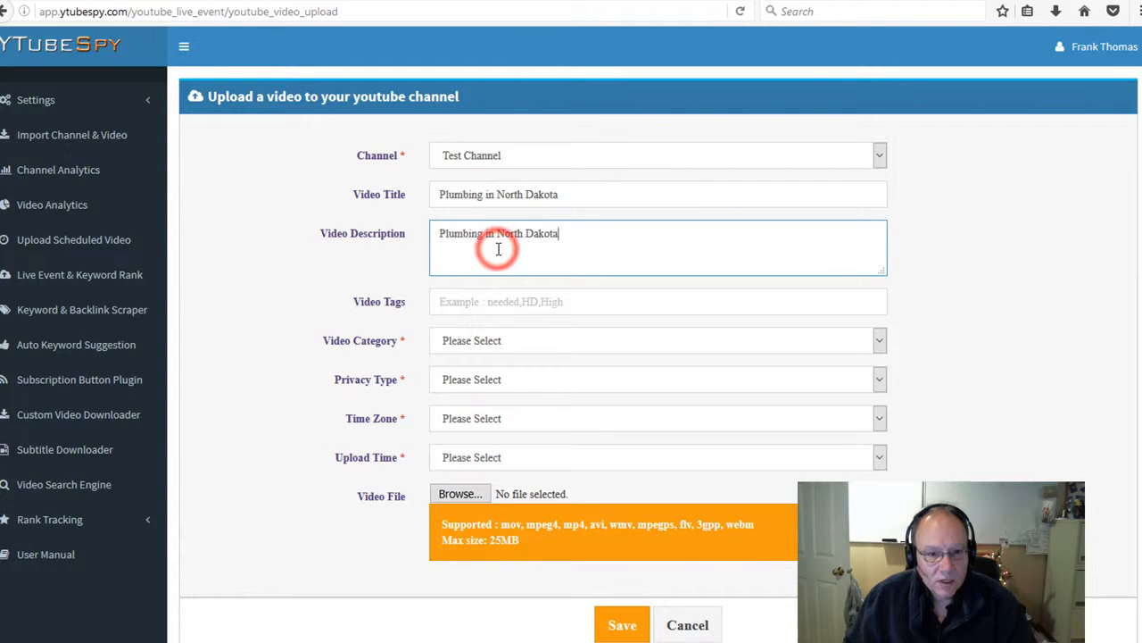
left_click(498, 302)
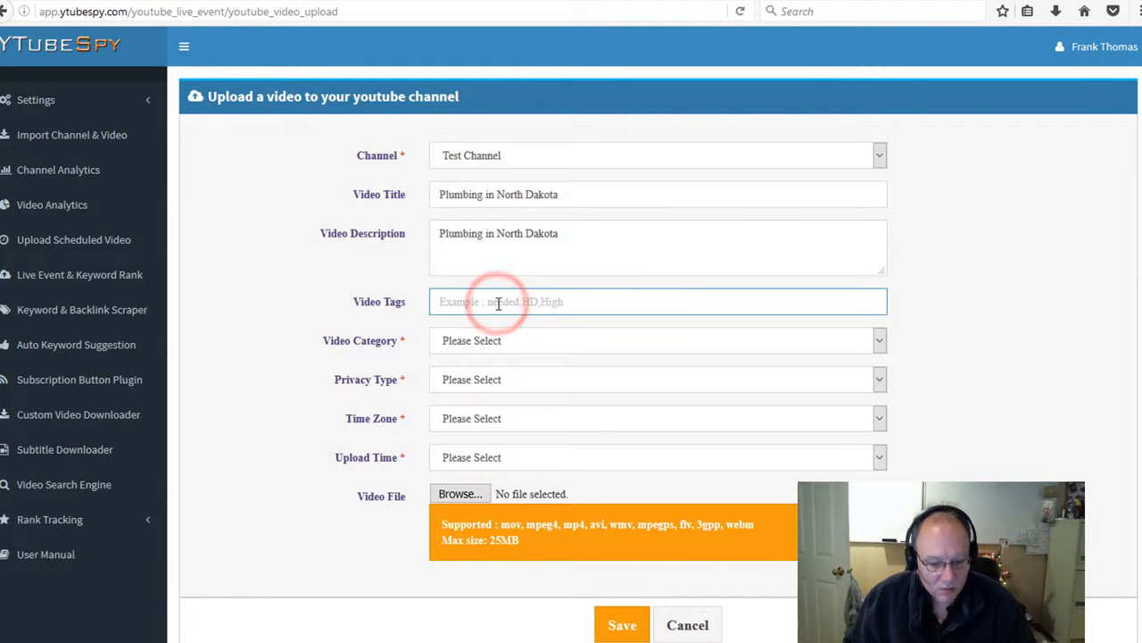
key("ctrl+v")
Set the category to How-to & Style and privacy to Public.
left_click(502, 342)
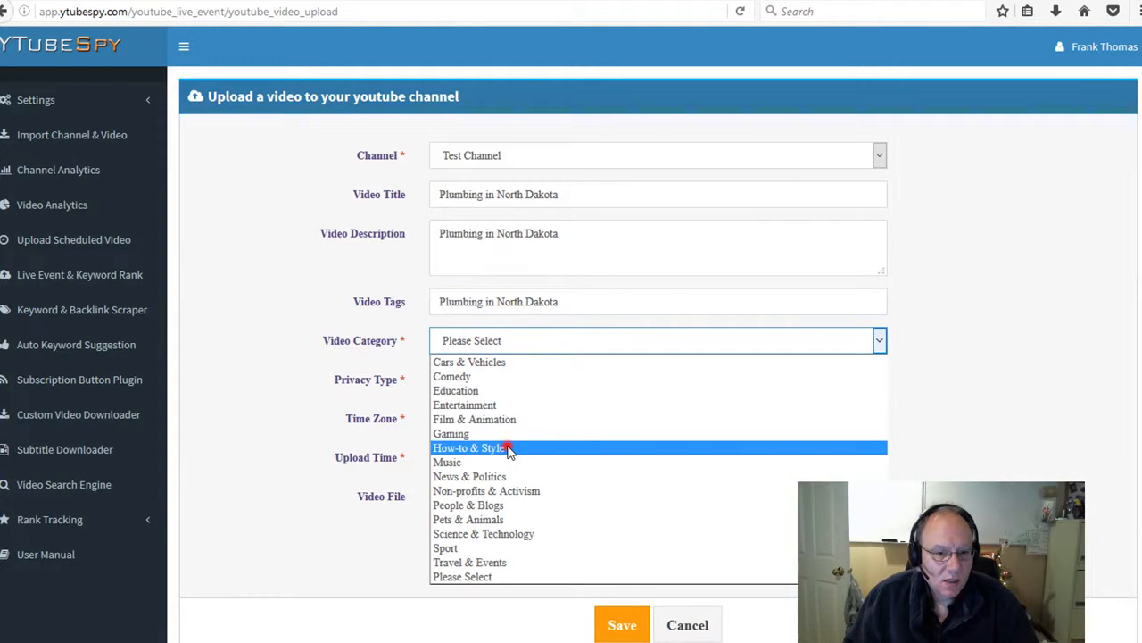
left_click(507, 449)
left_click(496, 380)
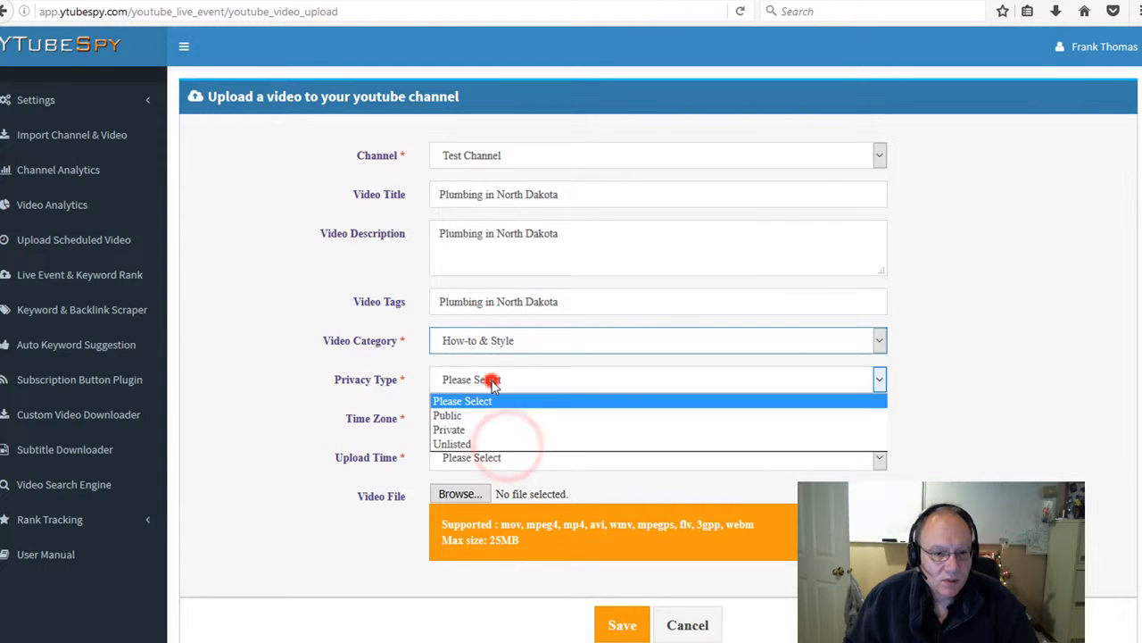
left_click(449, 415)
left_click(475, 418)
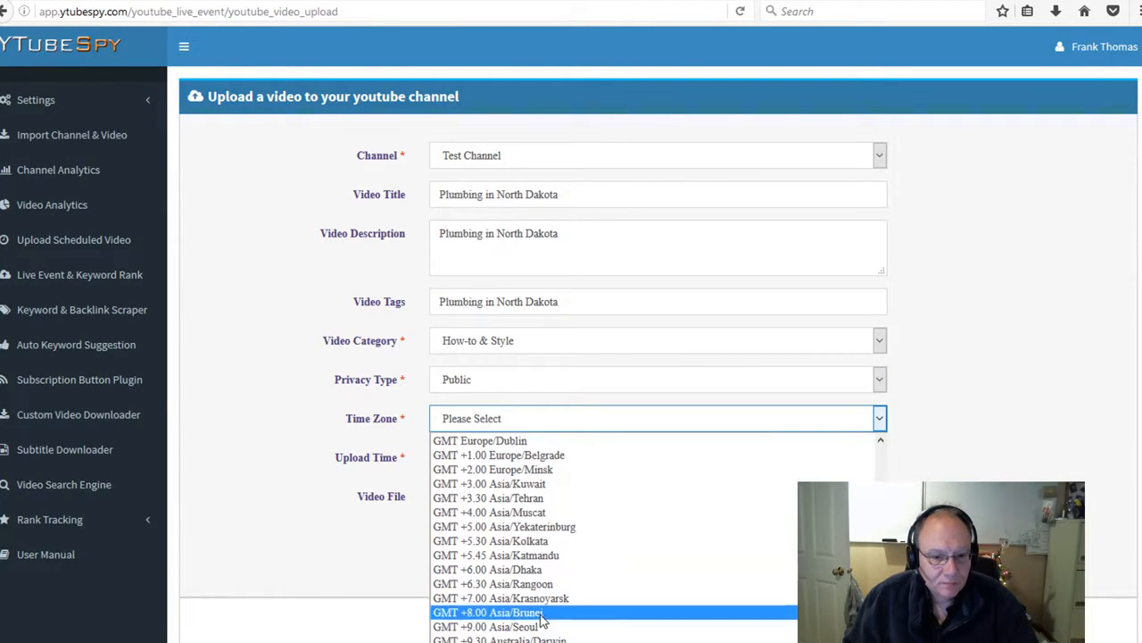
scroll(542, 619, "up", 10)
Schedule the upload for Later at 11:00 on 2016-10-31, GMT -7.00 America/Denver.
left_click(504, 505)
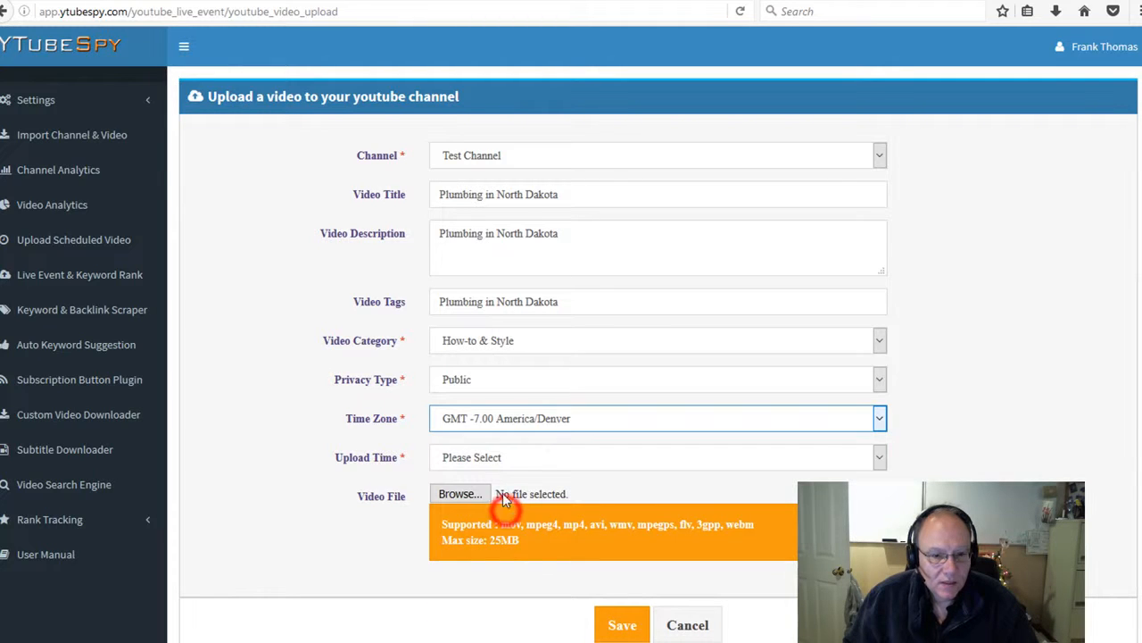
left_click(477, 457)
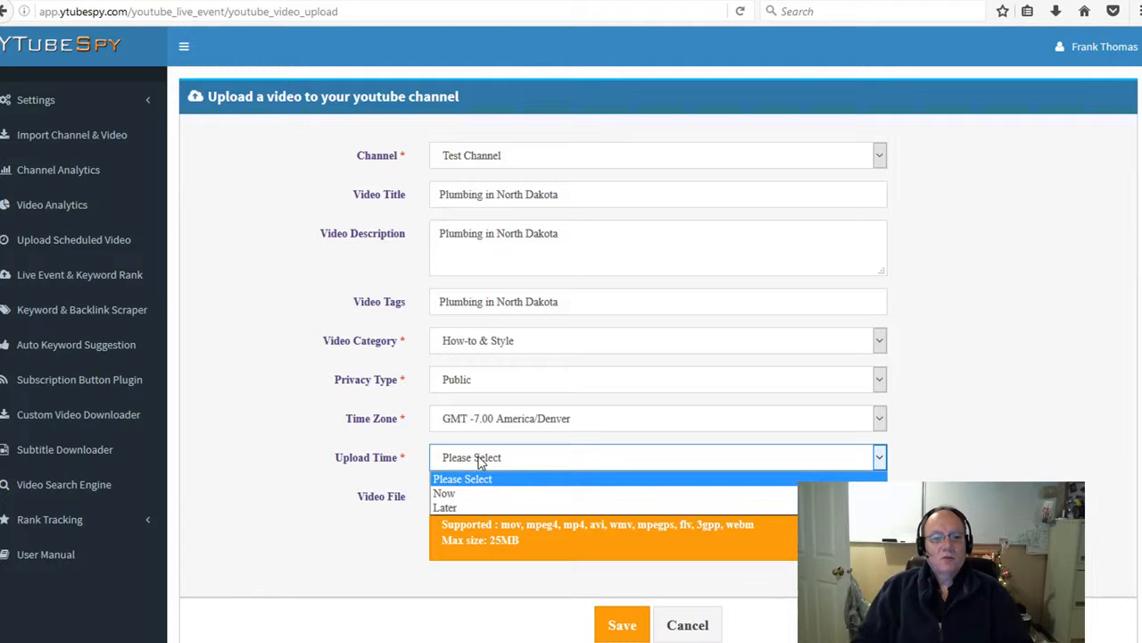
left_click(454, 506)
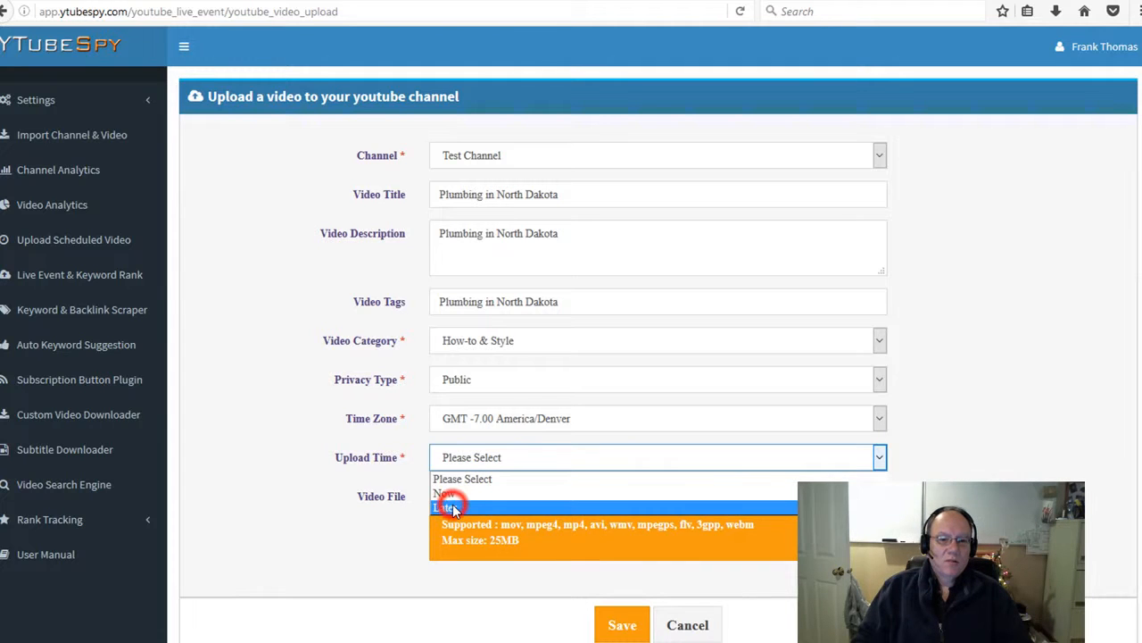
left_click(467, 501)
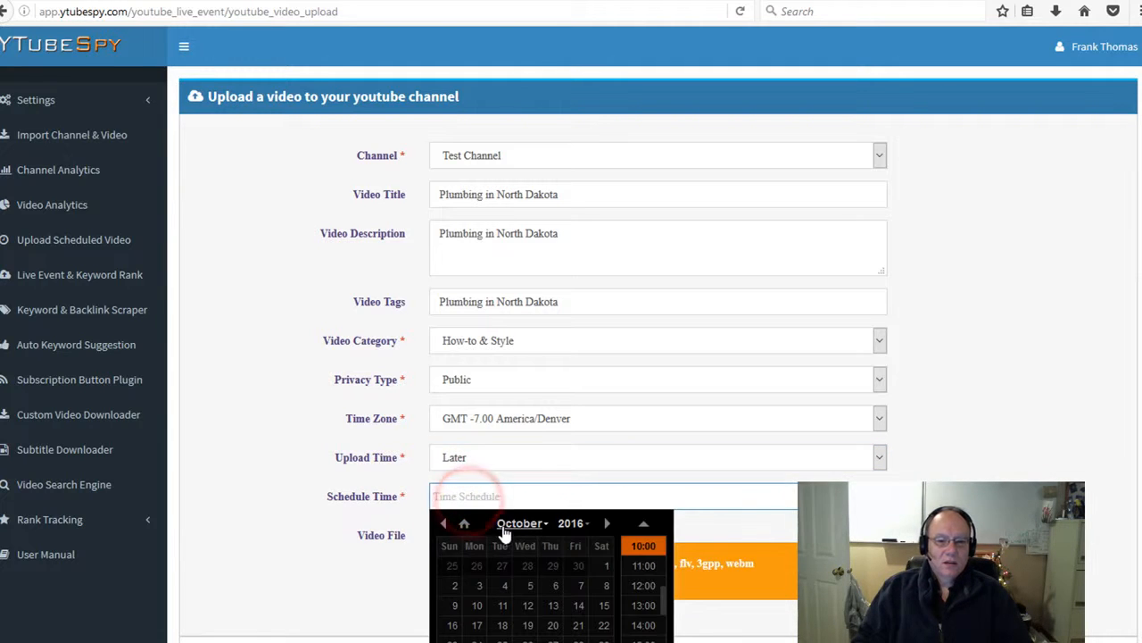
left_click(644, 566)
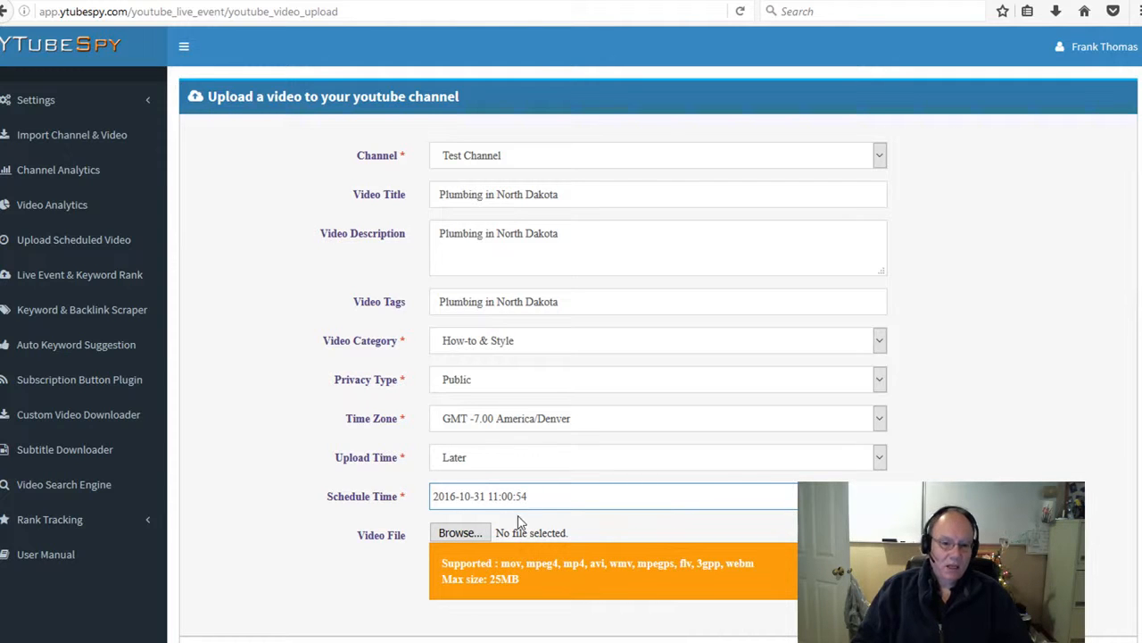
Attach Plumber-1.mp4 from the Videos folder as the upload file.
left_click(466, 535)
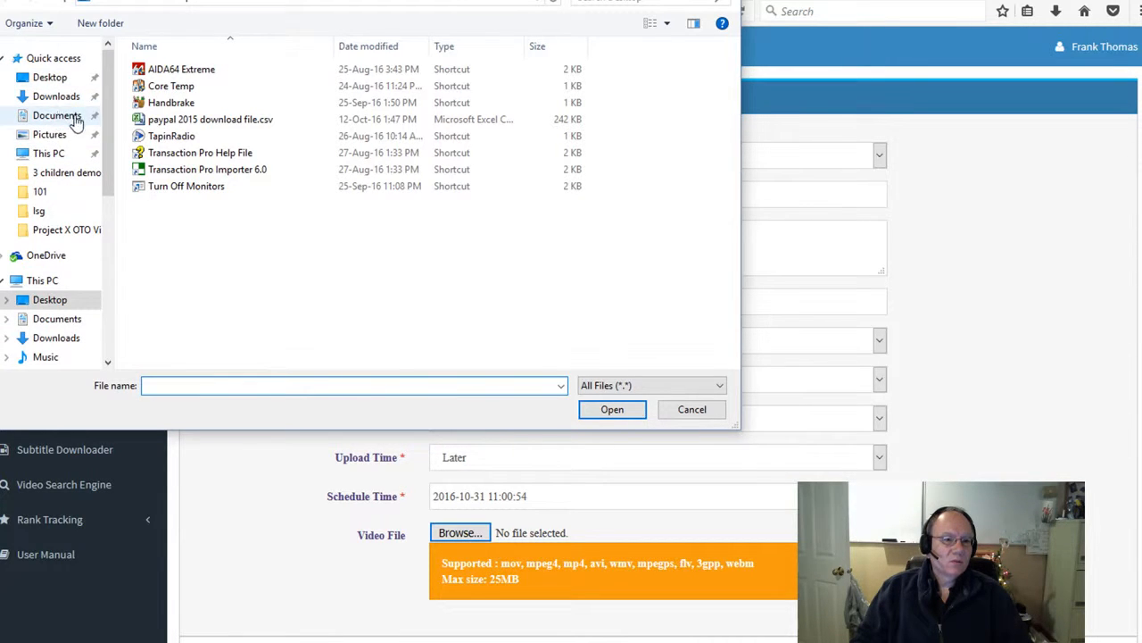
left_click_drag(105, 161, 103, 249)
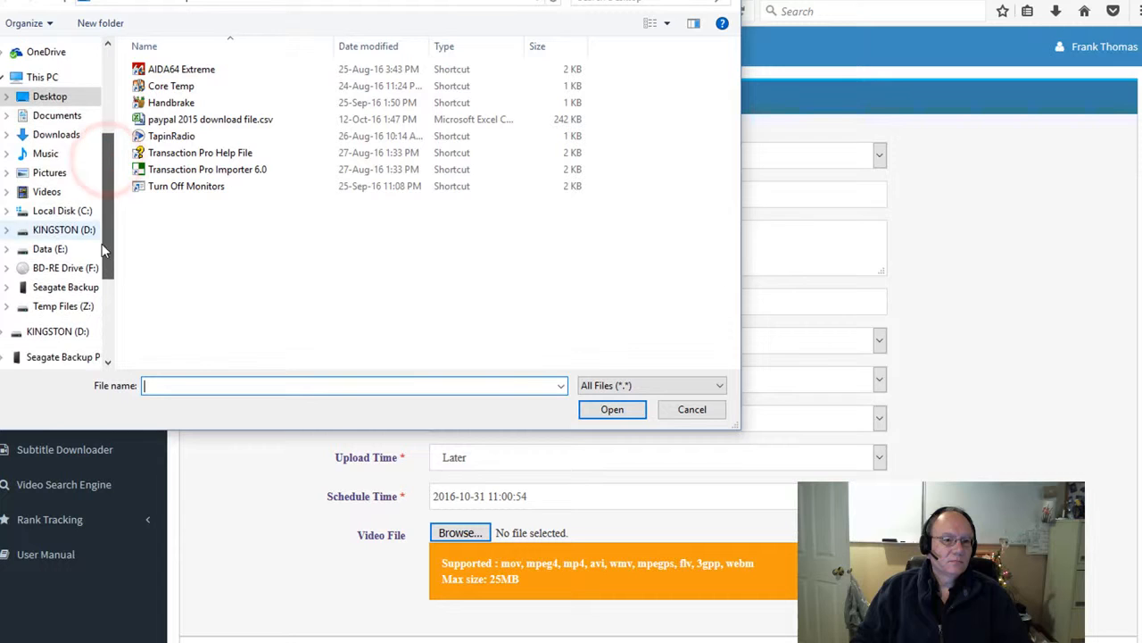
left_click(49, 189)
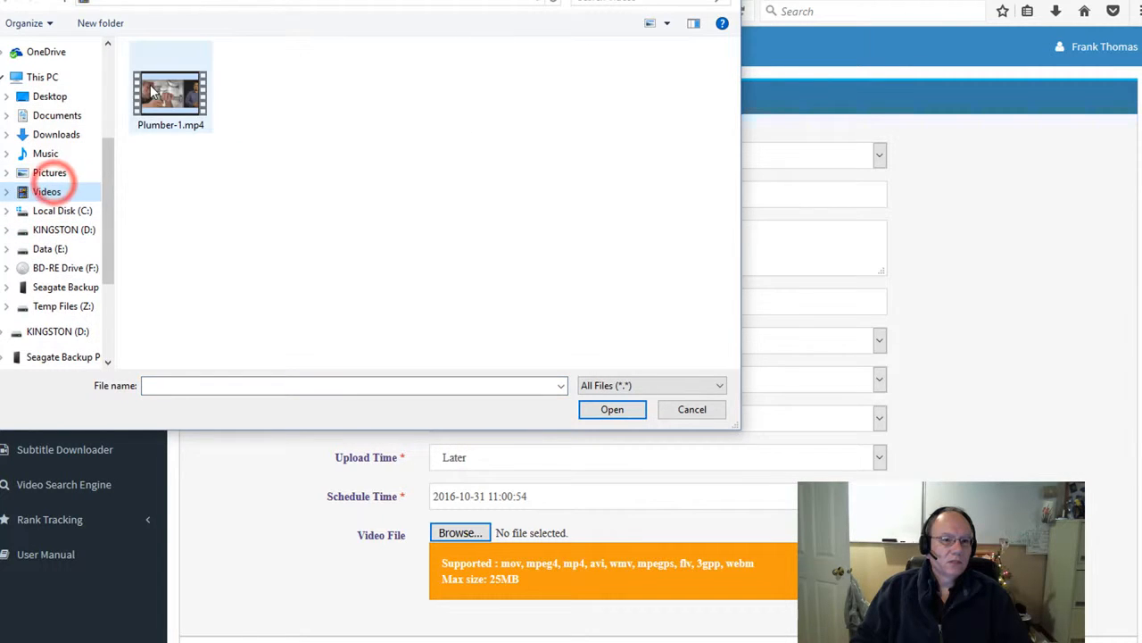
left_click(154, 92)
left_click(634, 416)
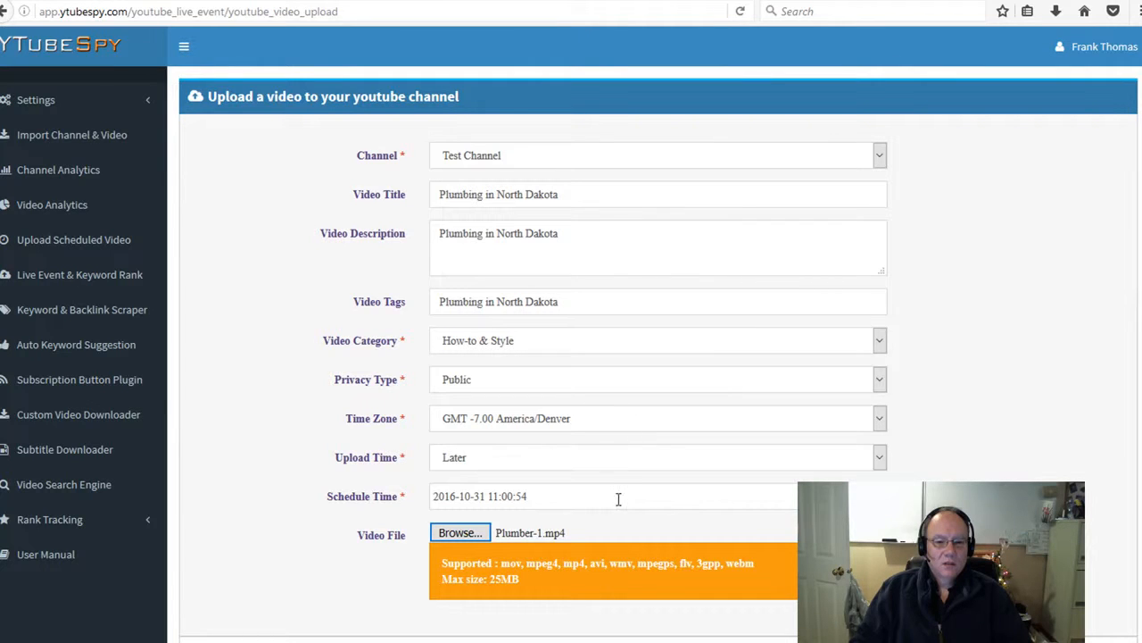
left_click(620, 639)
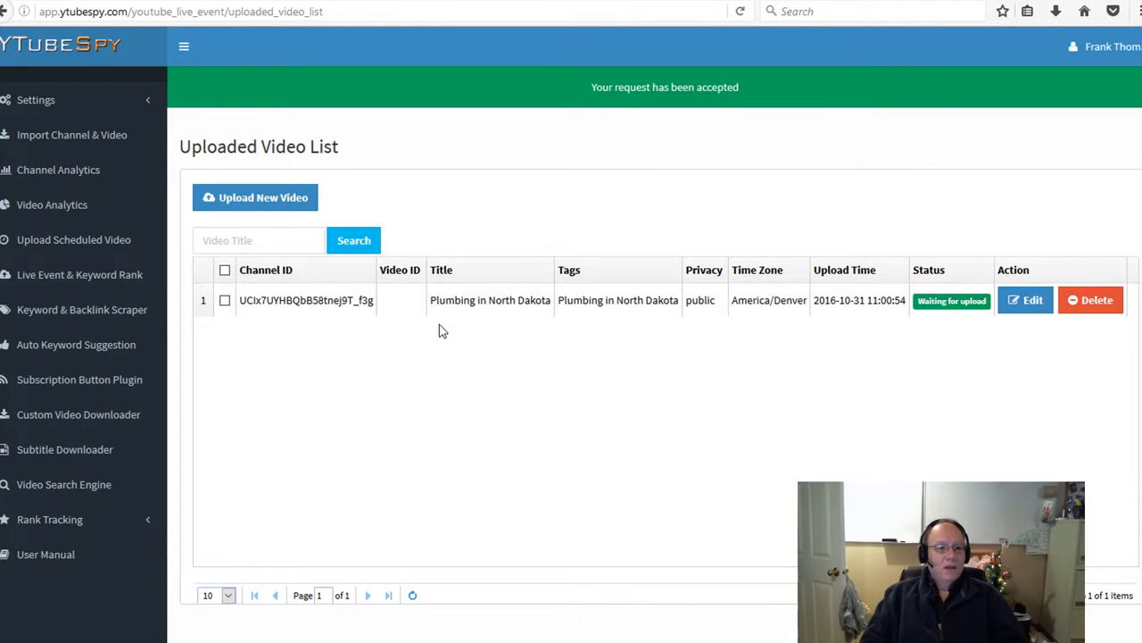
Go to Live Event & Keyword Rank to show the Live Event List with the Okotoks AB event.
left_click(71, 274)
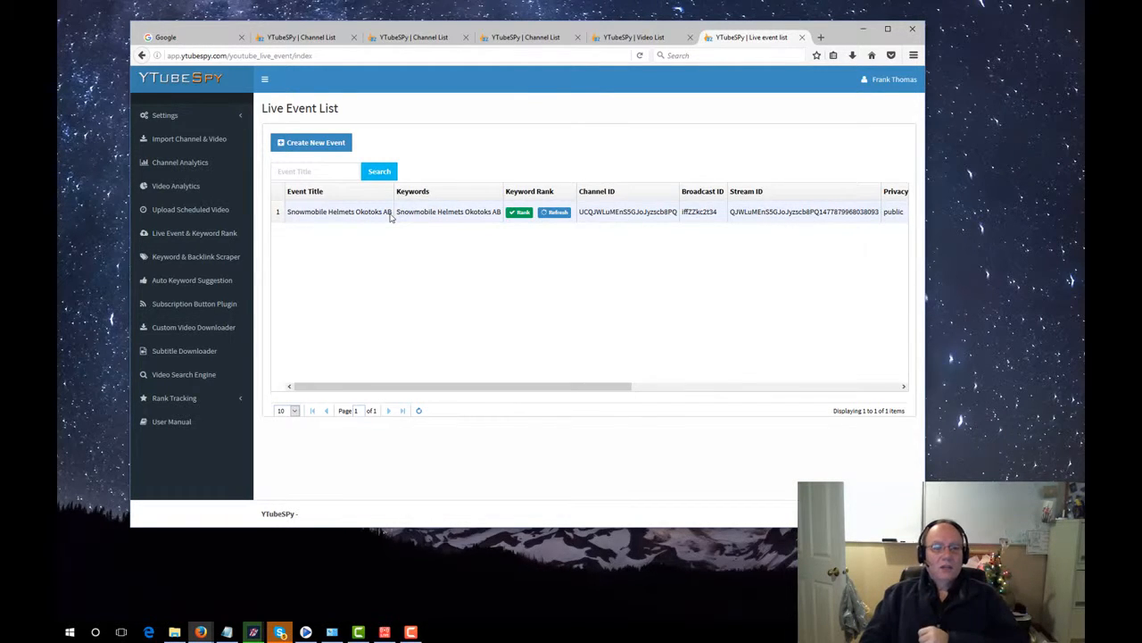
Start a new live event on Test Channel titled and described 'Snowmobile Helmets in Calgary AB'.
left_click(322, 154)
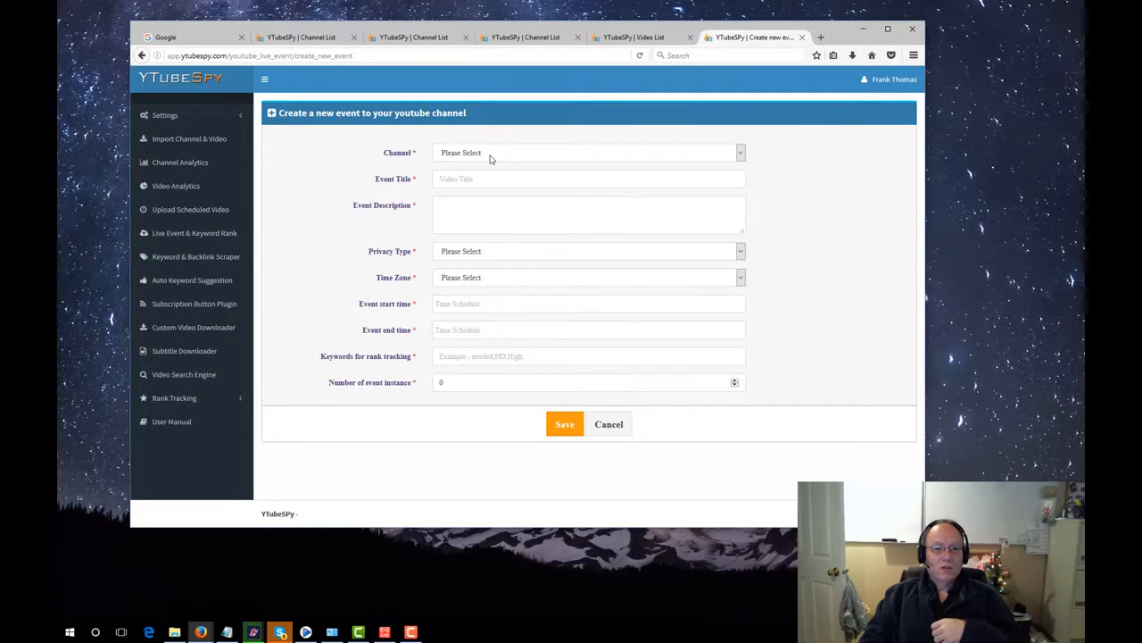
left_click(492, 153)
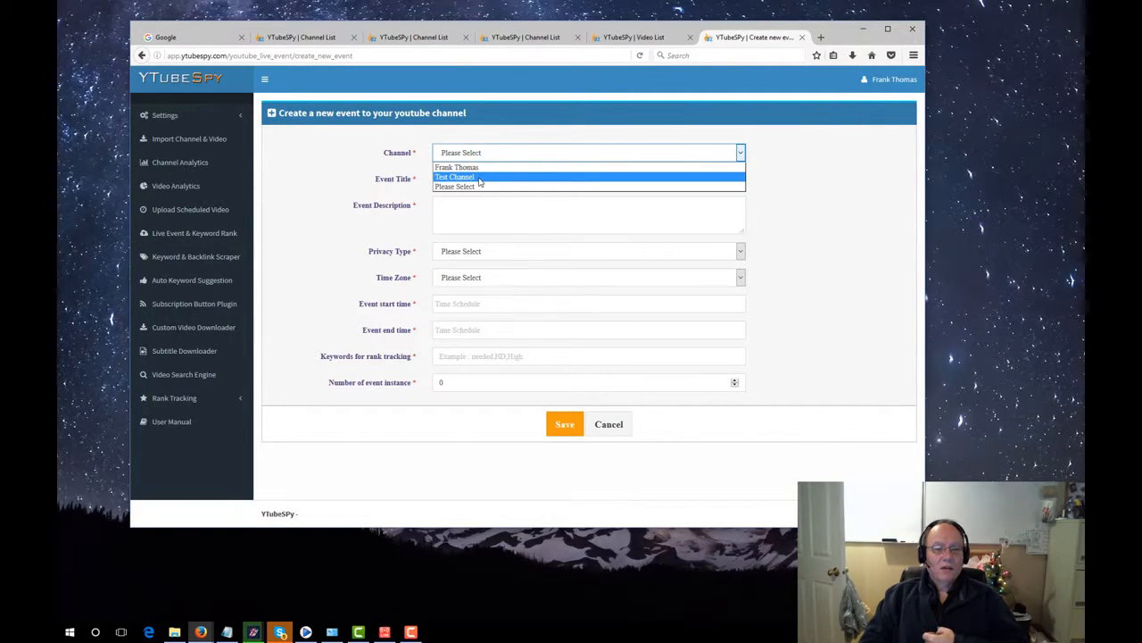
left_click(478, 177)
left_click(475, 182)
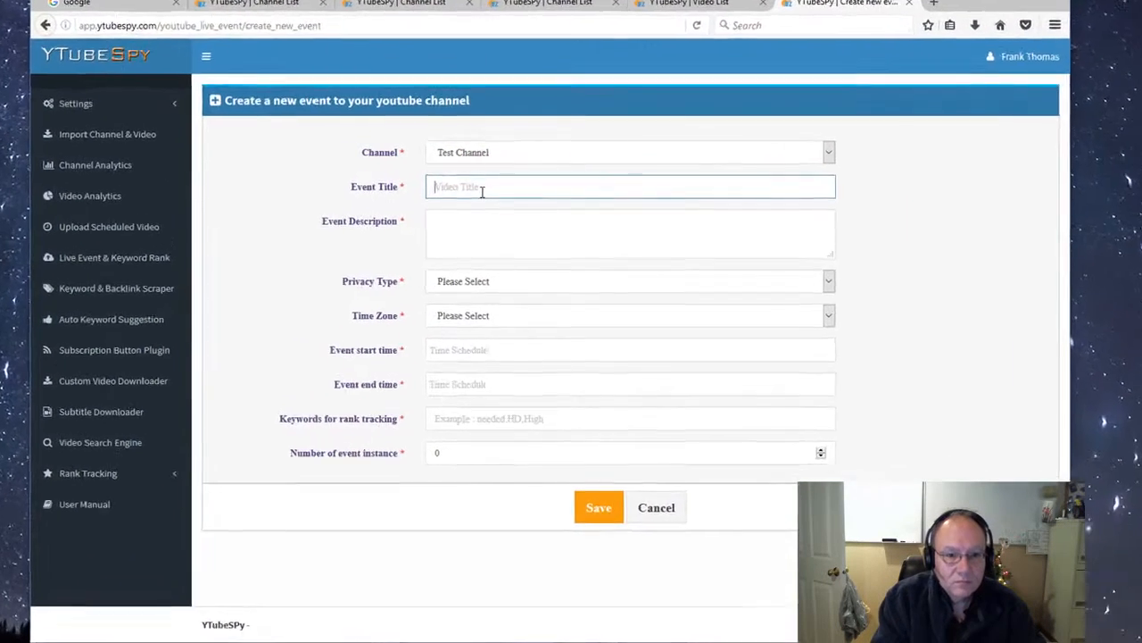
type("Snowmobile Helmets in Calgary AB")
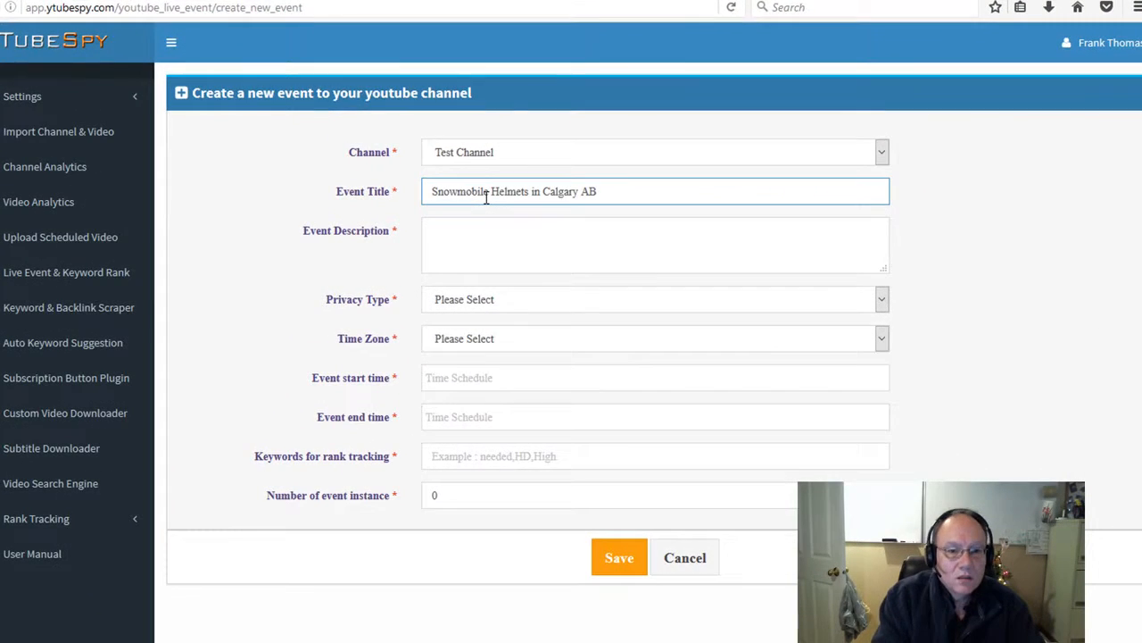
triple_click(612, 190)
key("ctrl+c")
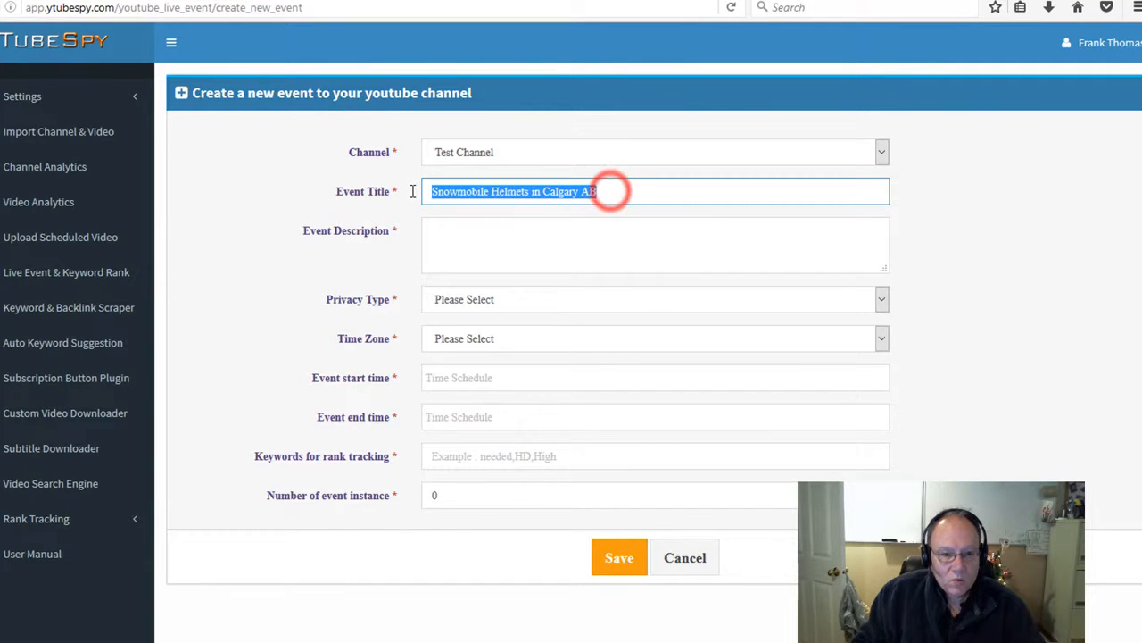
left_click(504, 228)
key("ctrl+v")
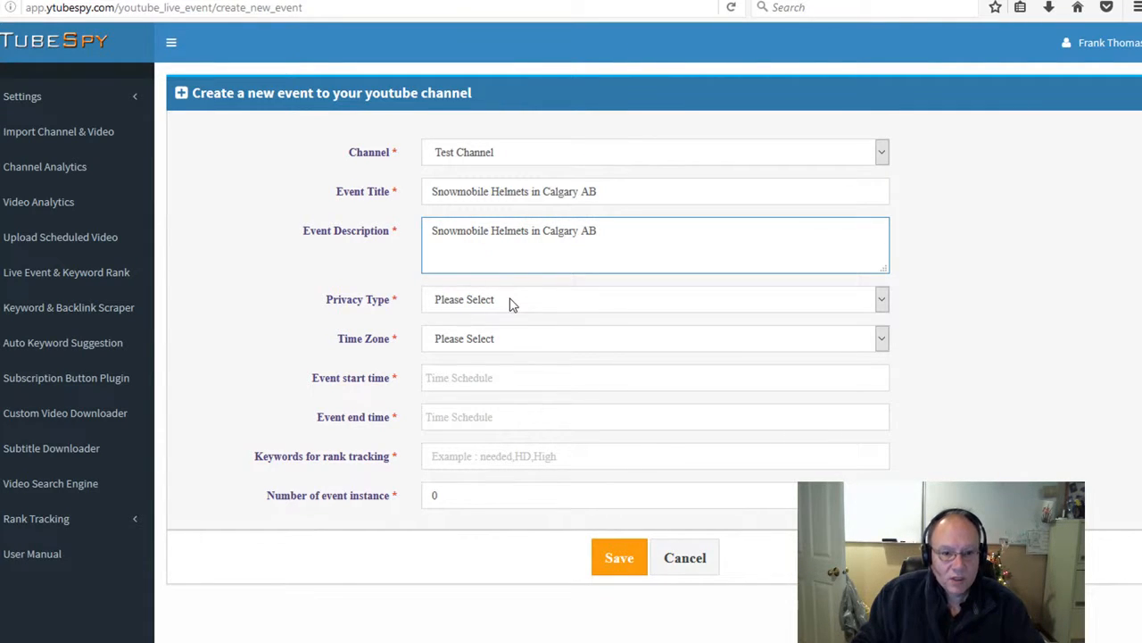
Set the event's privacy to Public and time zone to GMT -7.00 America/Denver.
left_click(511, 301)
left_click(464, 337)
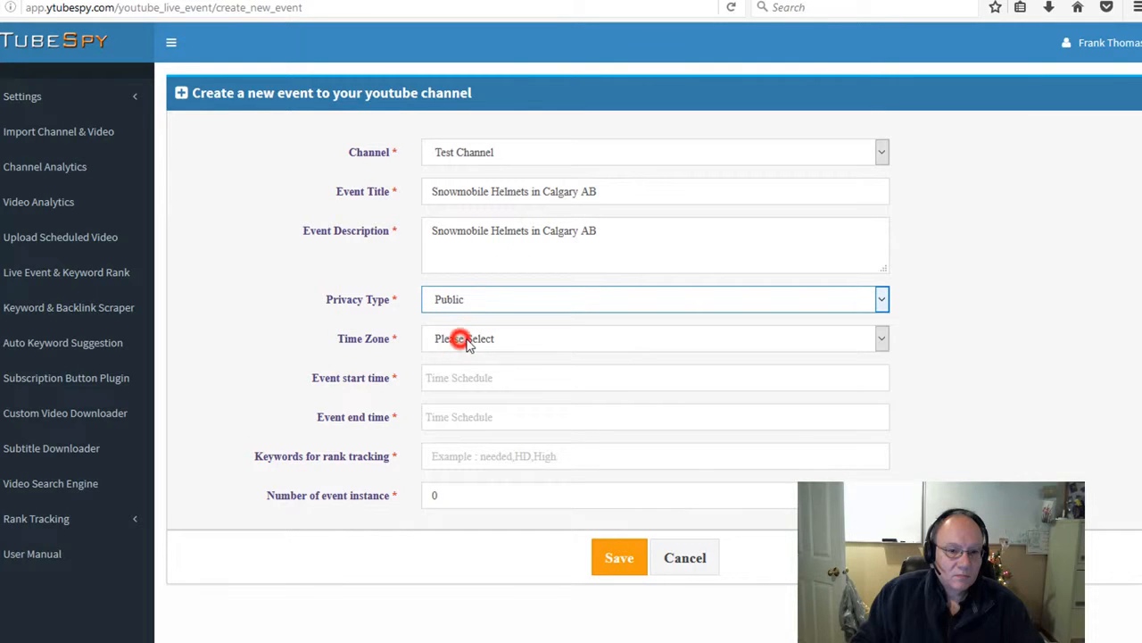
left_click(466, 341)
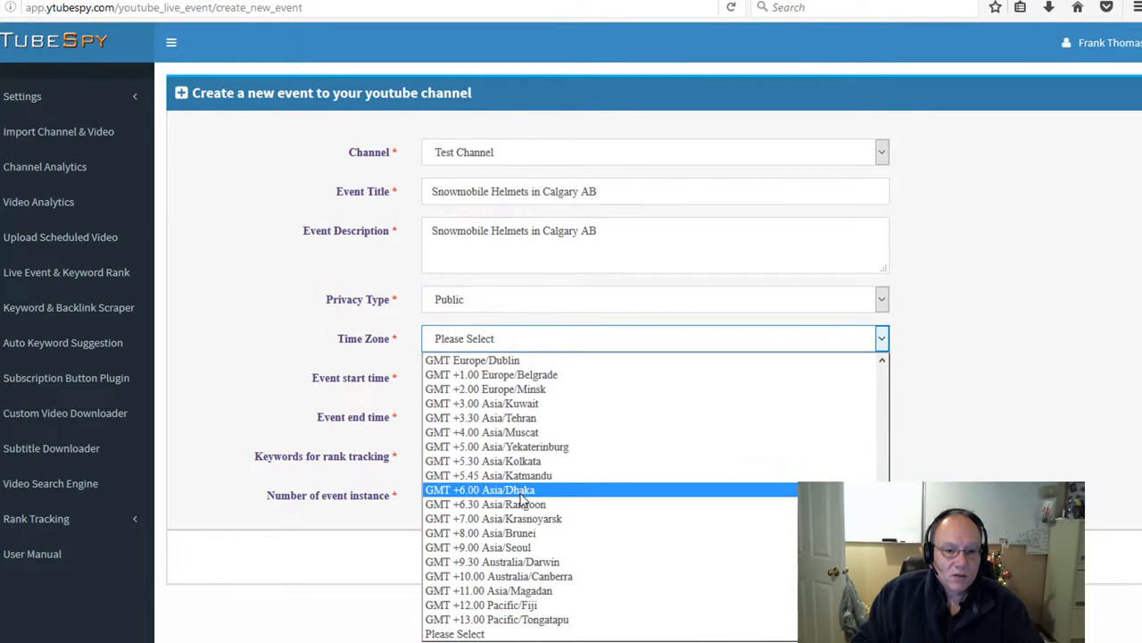
scroll(498, 443, "up", 5)
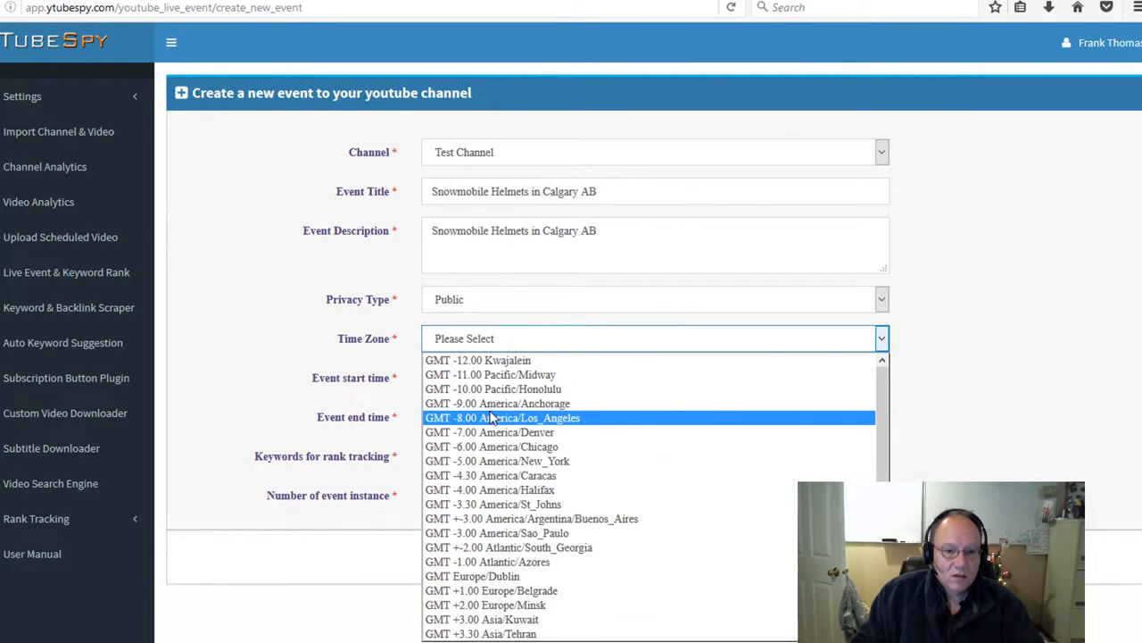
left_click(491, 432)
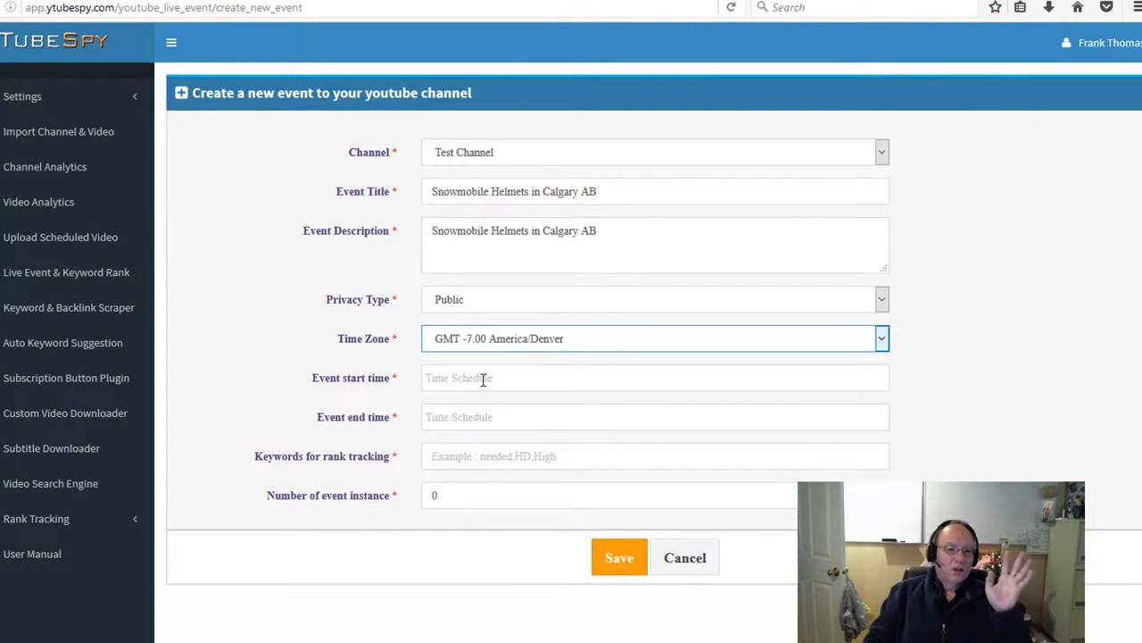
Set the event start date to November 9, keeping the default start time.
left_click(480, 379)
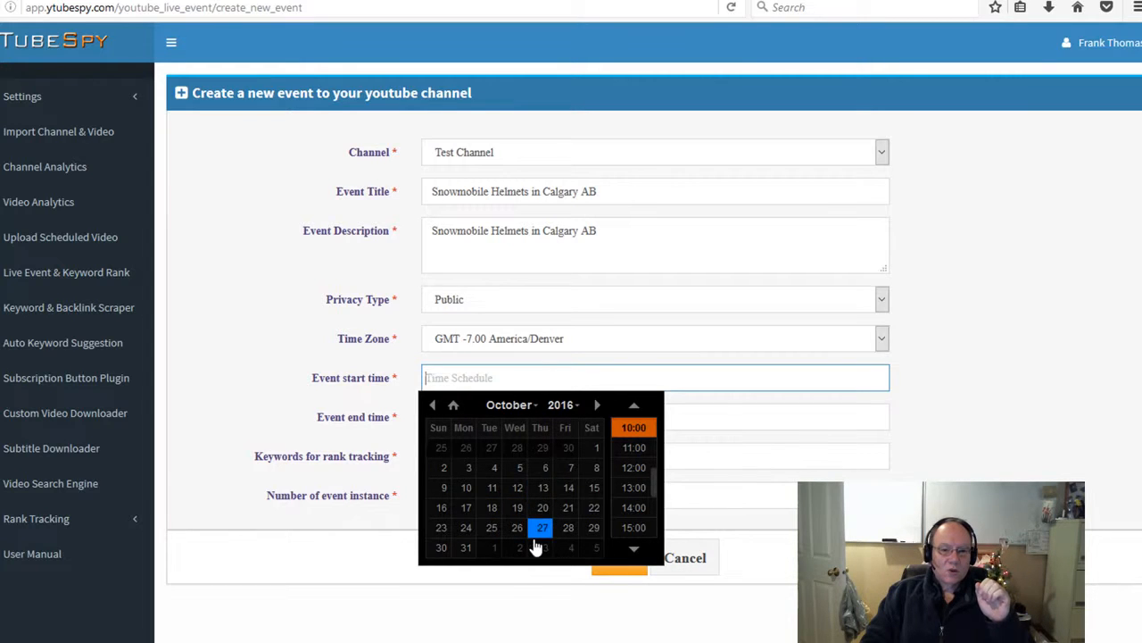
left_click(595, 404)
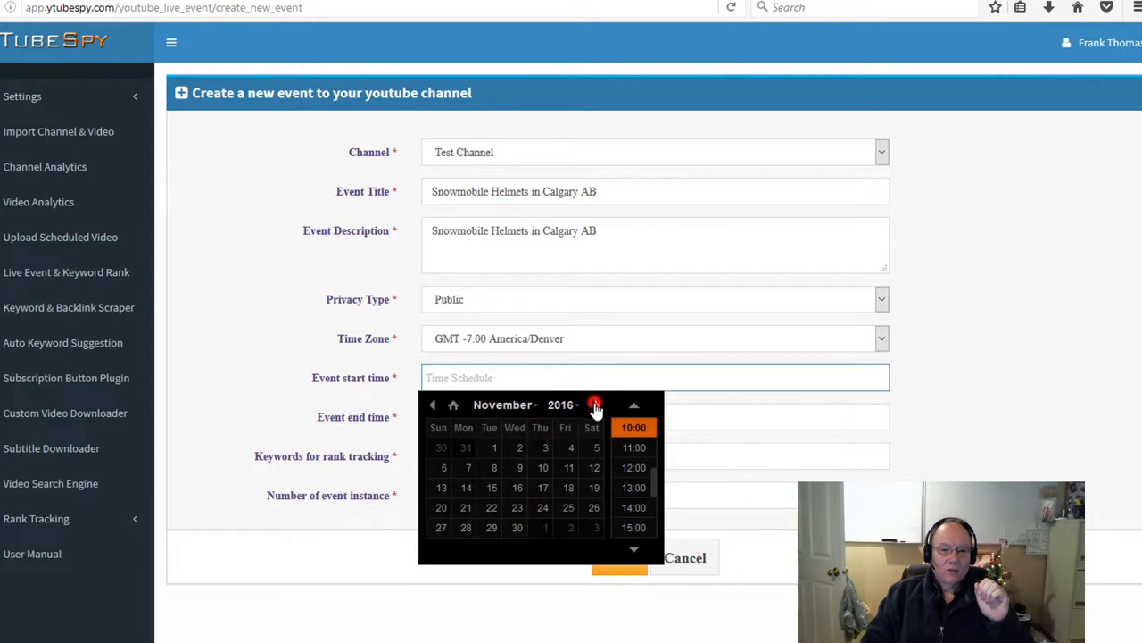
left_click(515, 467)
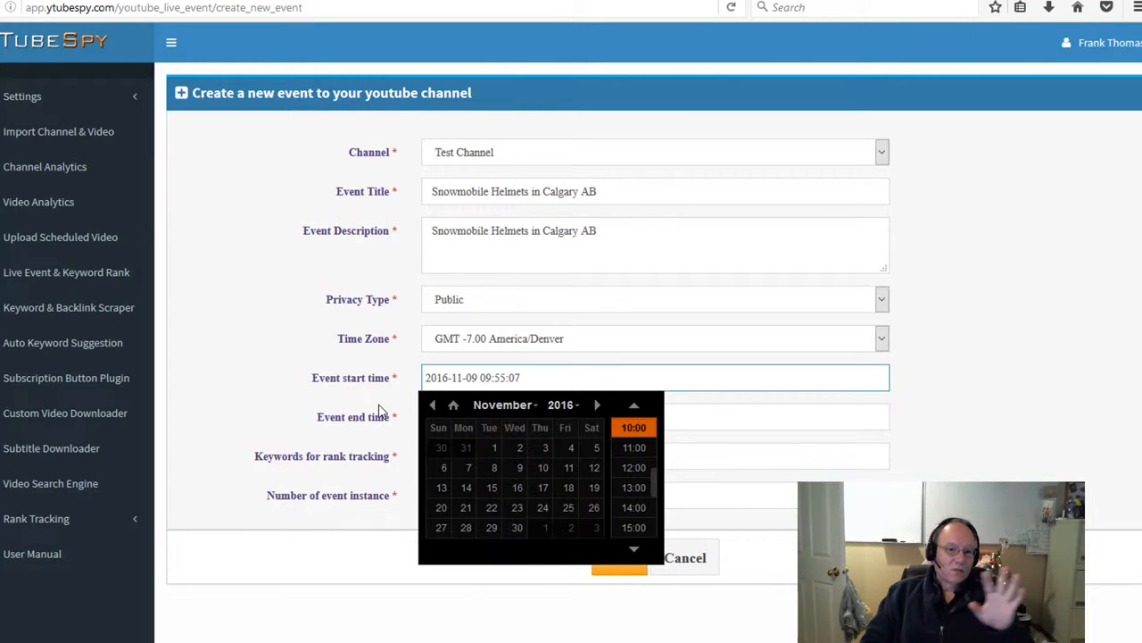
left_click(939, 422)
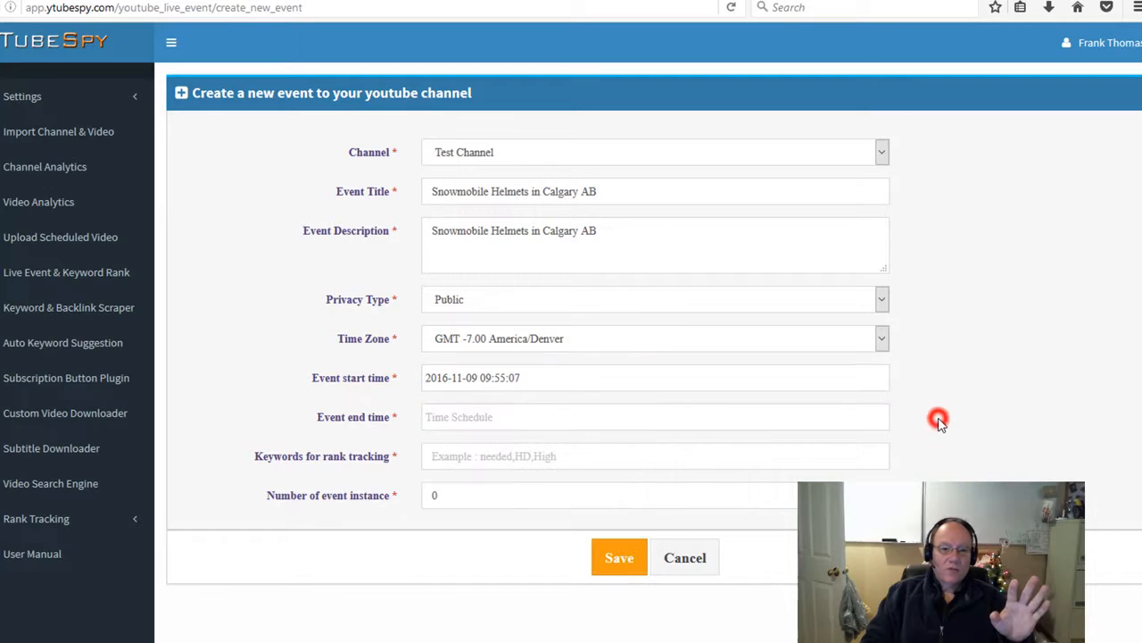
Set the event end time to match the start time but with hour 10.
left_click(489, 415)
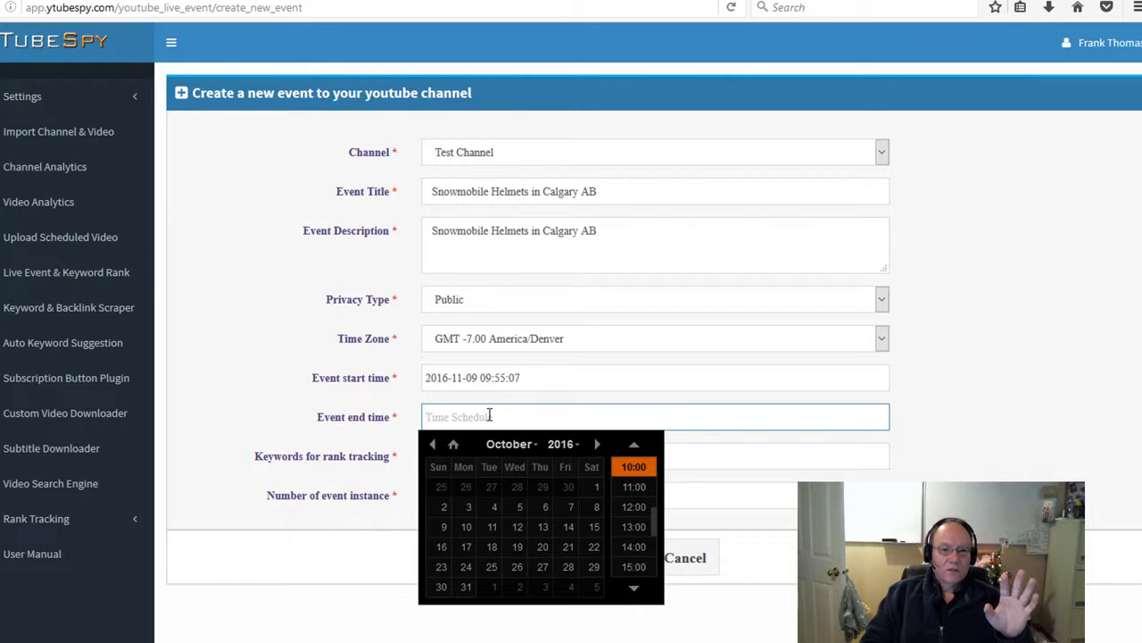
left_click_drag(535, 377, 404, 380)
key("ctrl+c")
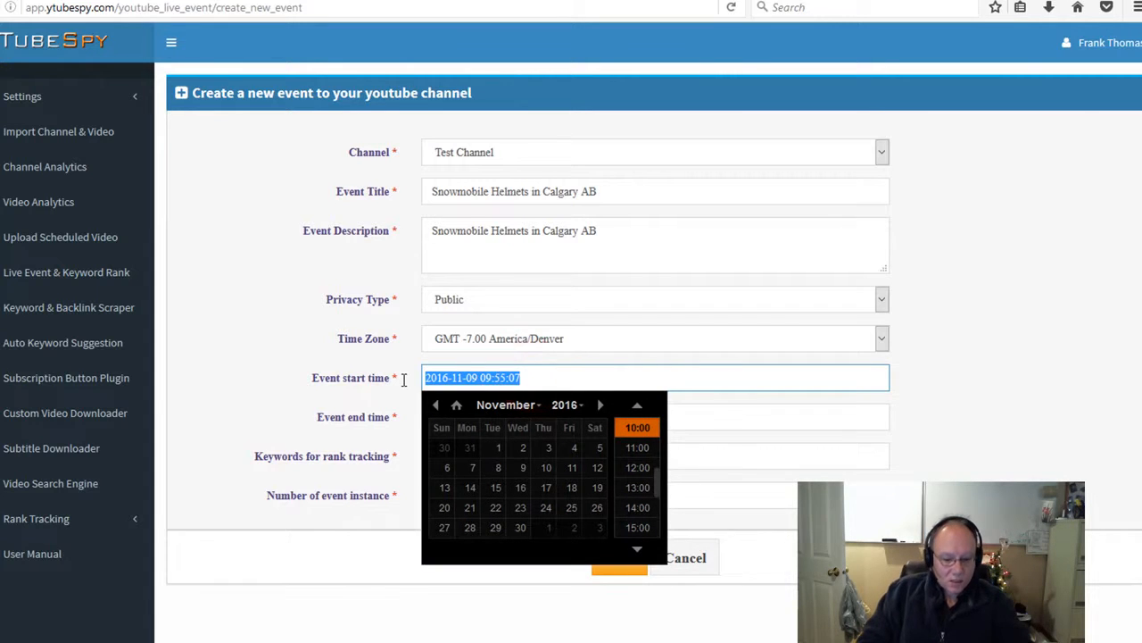
left_click(364, 420)
left_click(465, 416)
key("ctrl+v")
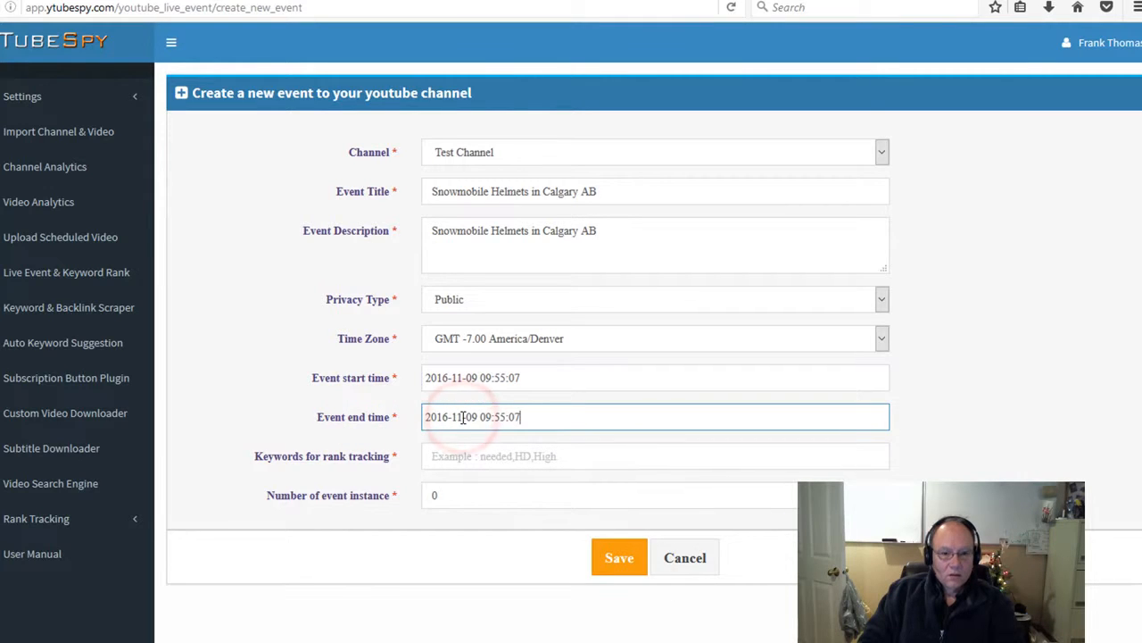
left_click(493, 418)
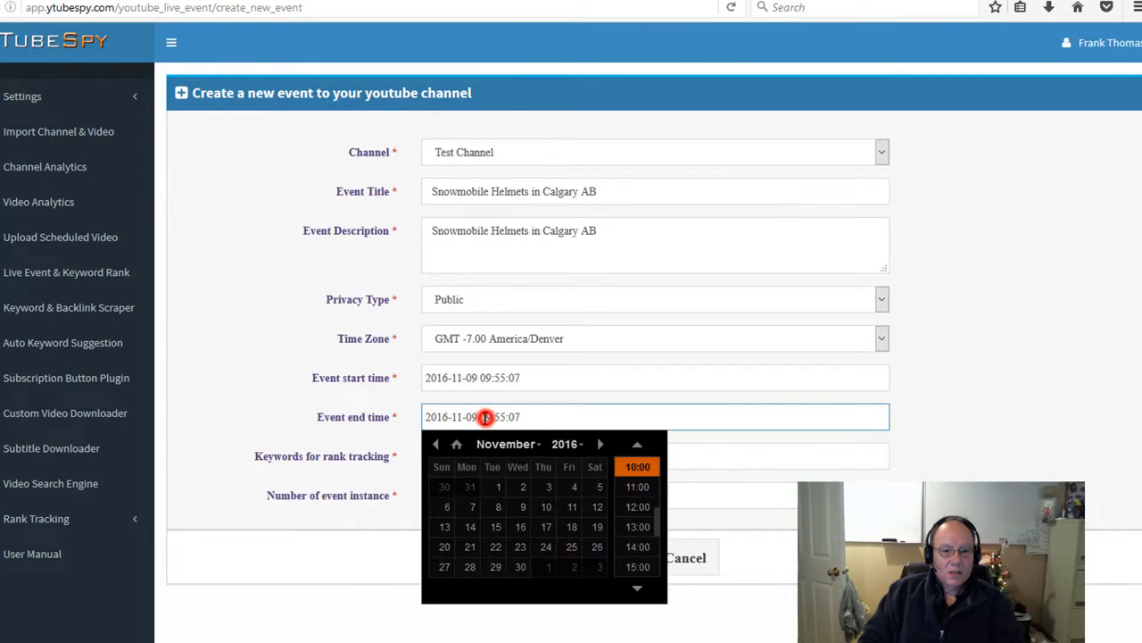
left_click_drag(488, 418, 492, 419)
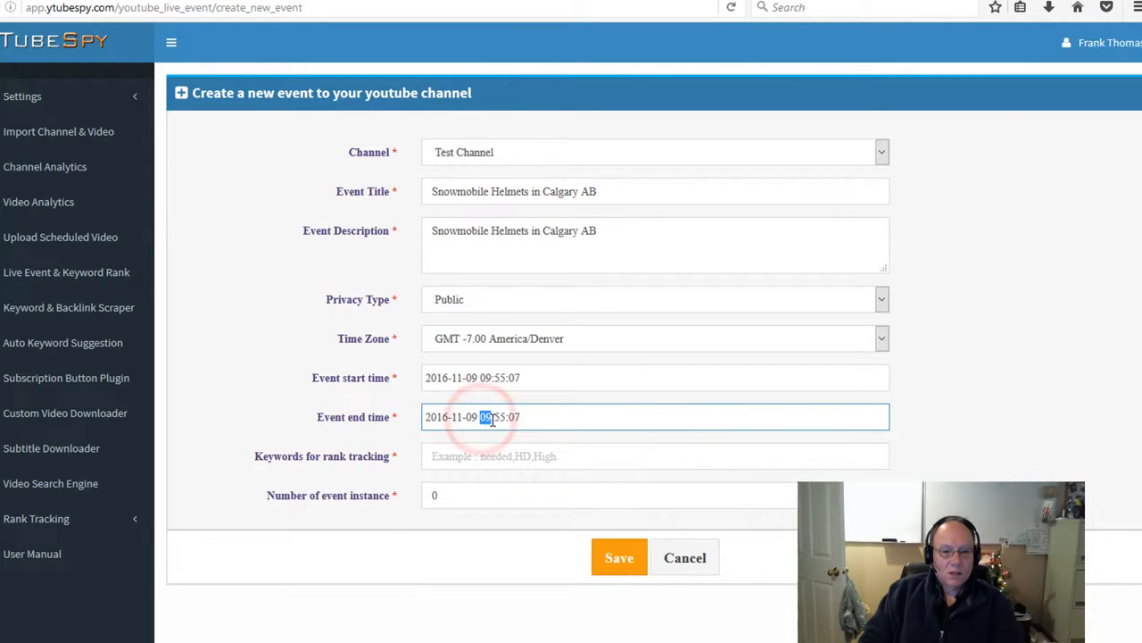
type("10")
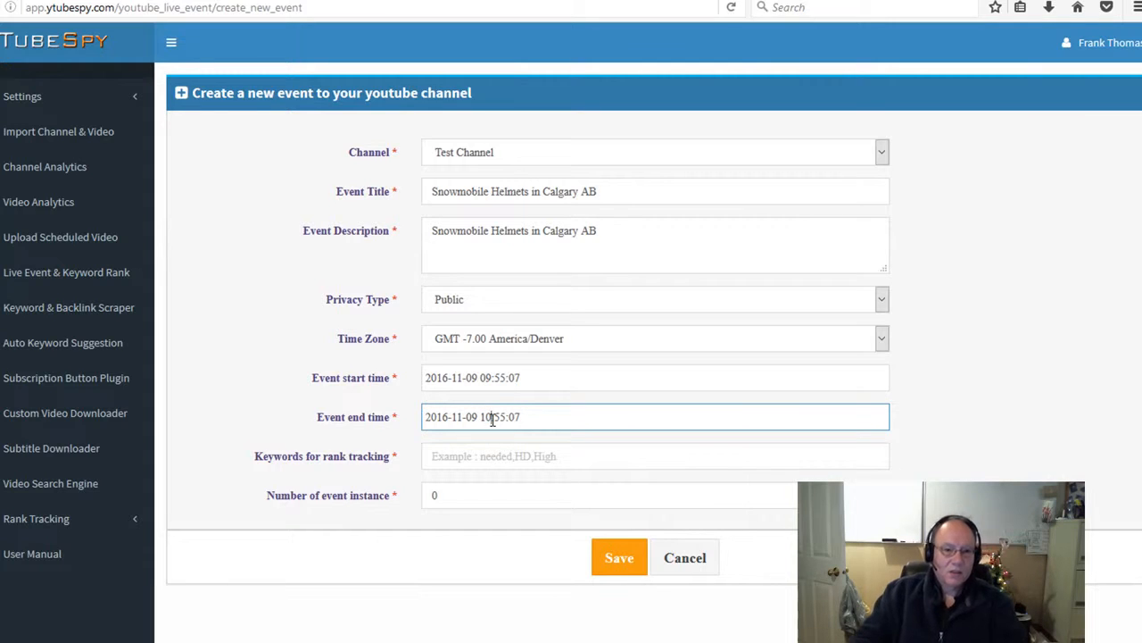
Fill the rank-tracking keywords with the event title and save the Calgary live event.
left_click(516, 459)
key("ctrl+v")
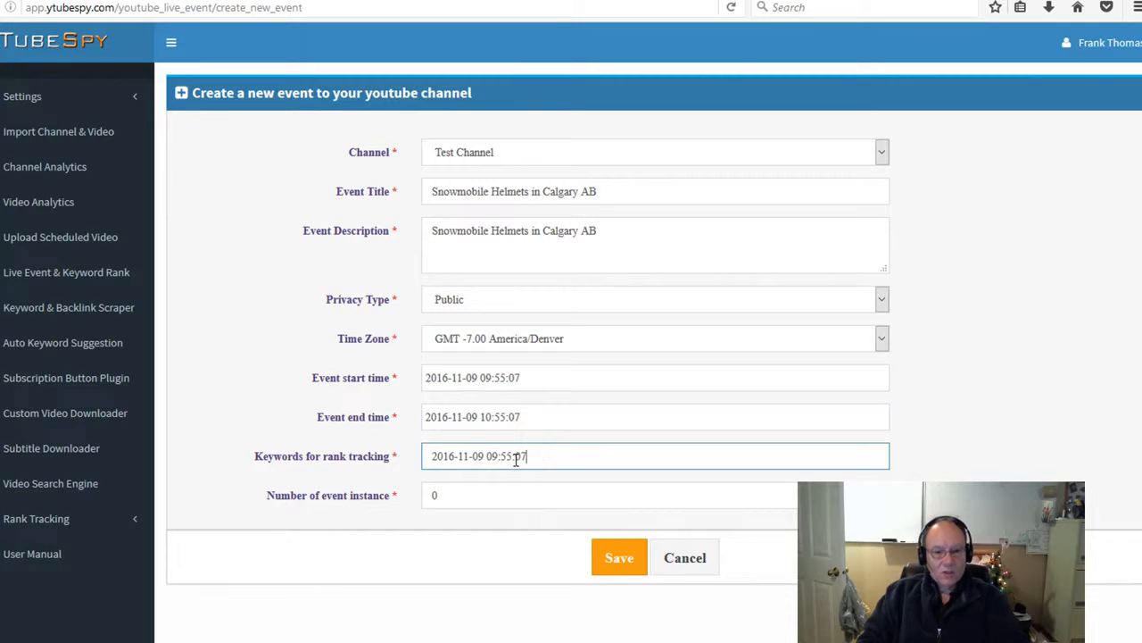
left_click_drag(606, 236, 387, 230)
key("ctrl+c")
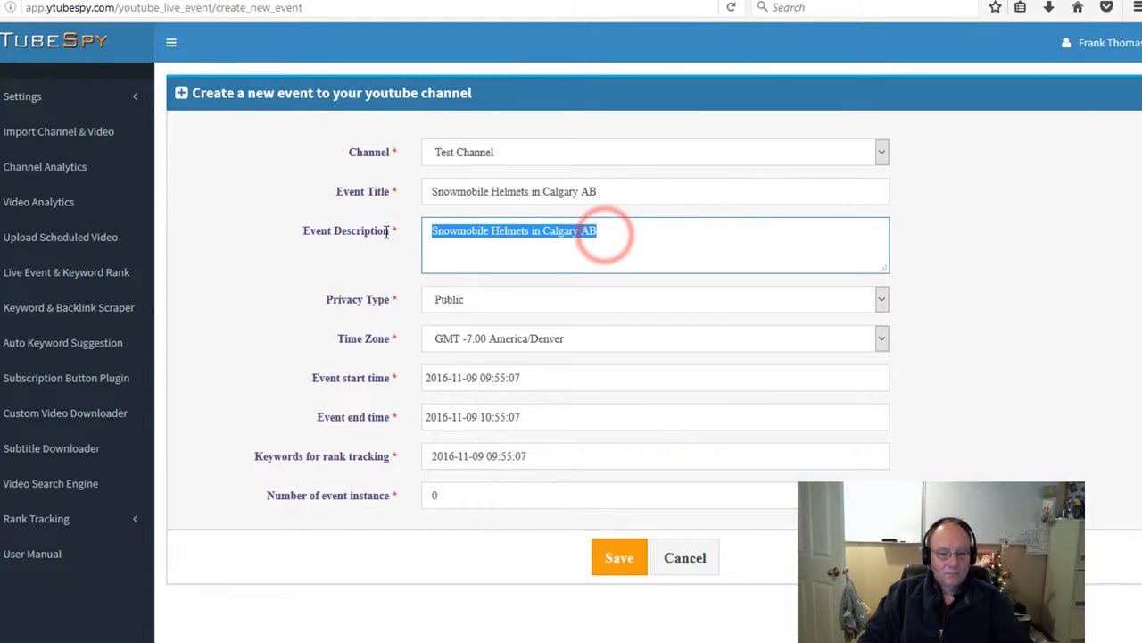
triple_click(541, 456)
key("ctrl+v")
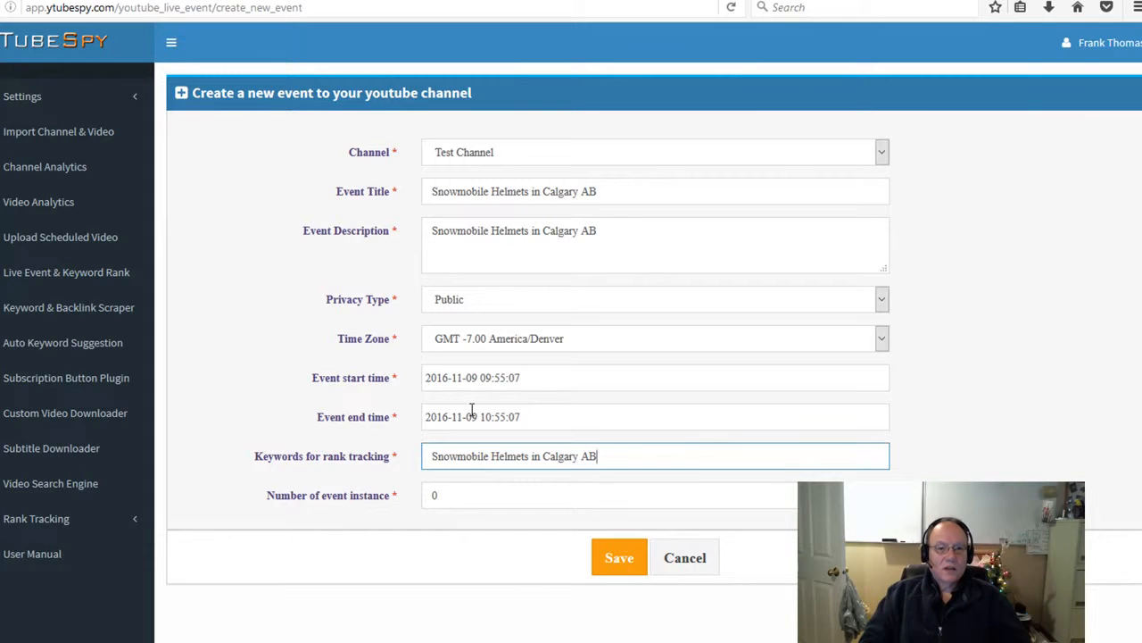
left_click(615, 558)
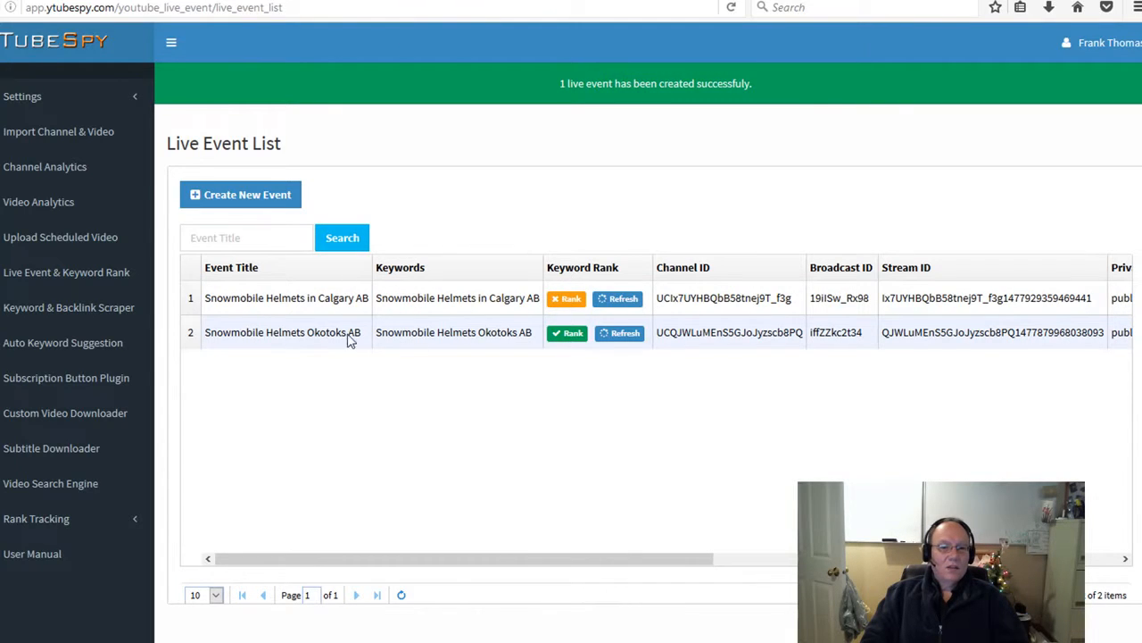
Refresh the Okotoks AB event's keyword rank (position 1) and copy its title for Google.
left_click(627, 334)
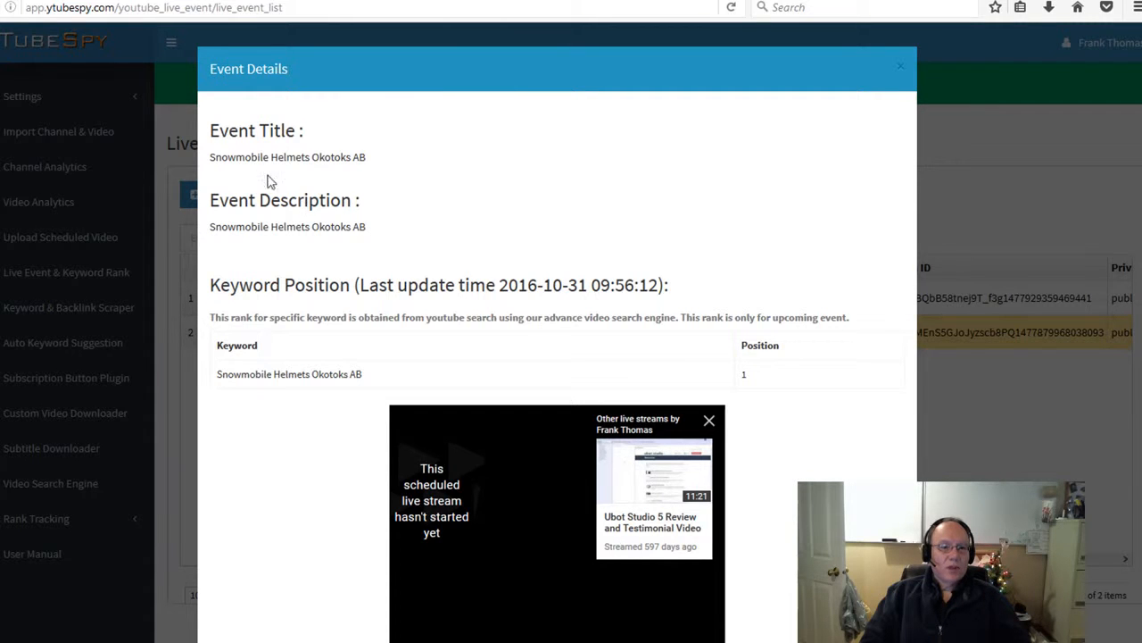
left_click_drag(210, 157, 357, 161)
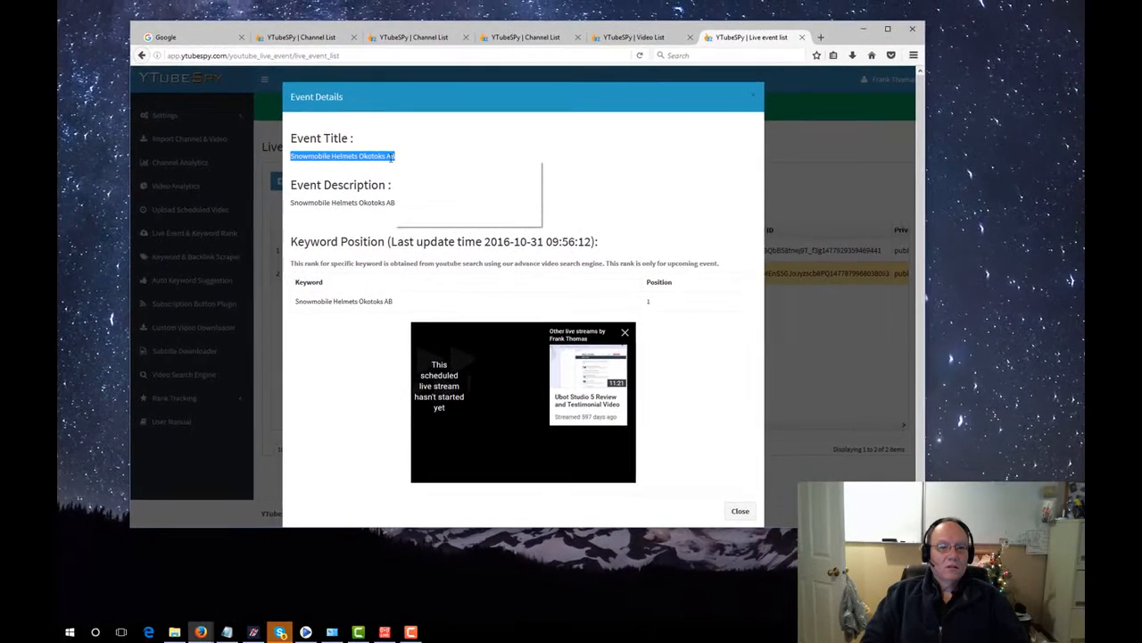
right_click(390, 157)
left_click(403, 161)
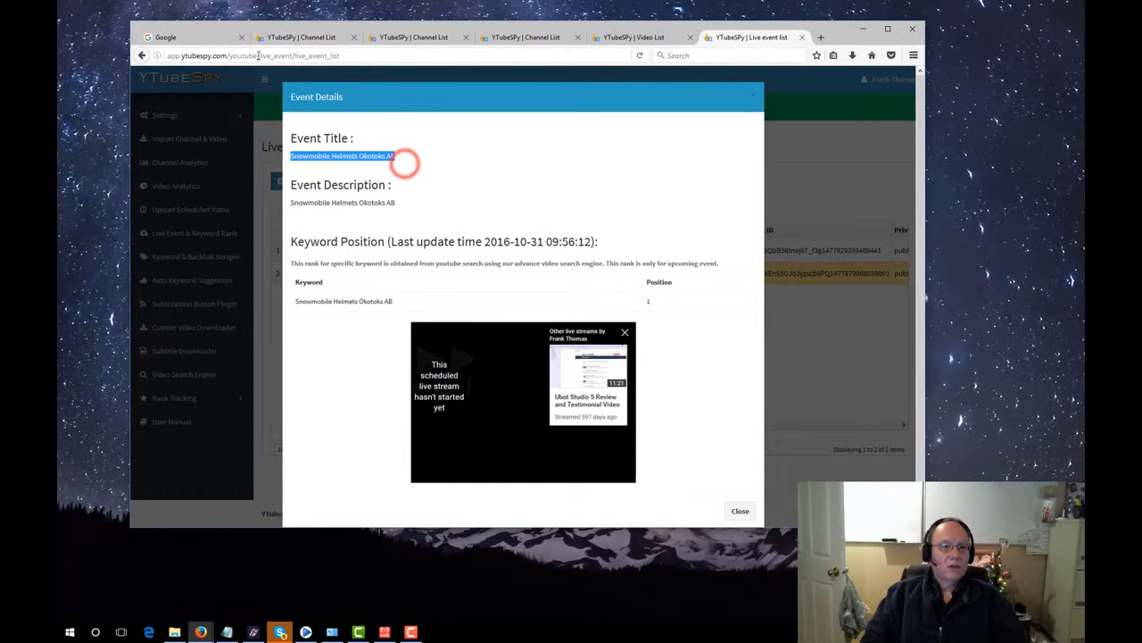
left_click(216, 37)
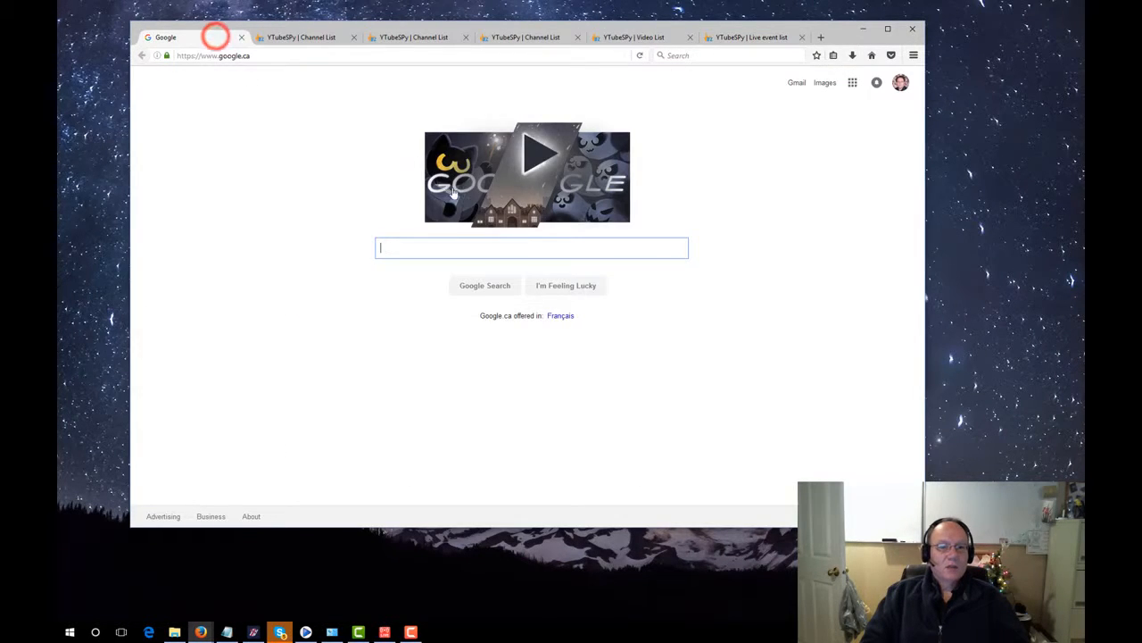
Search Google for 'Snowmobile Helmets Okotoks AB', review the results, and return to YTubeSpy.
left_click(403, 247)
key("ctrl+v")
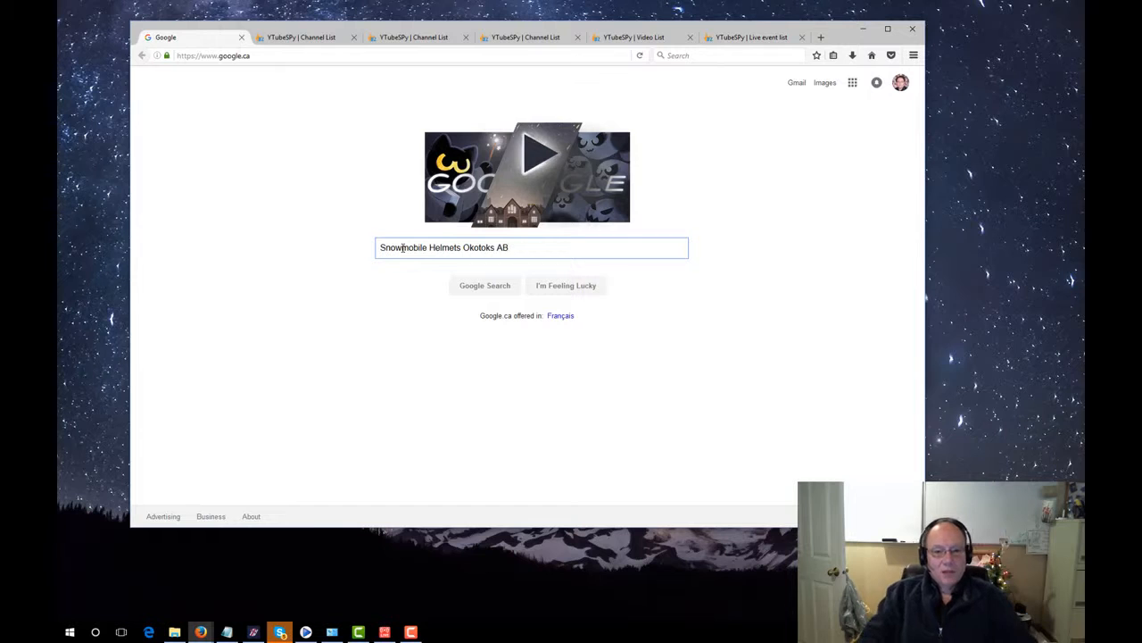
key("Return")
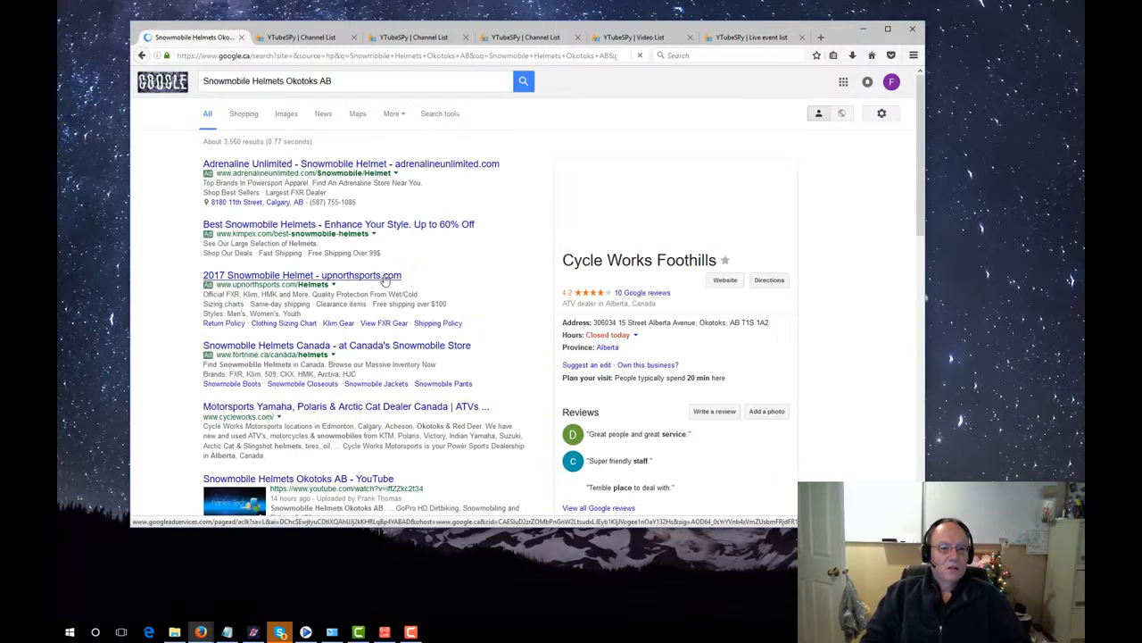
scroll(375, 350, "down", 1)
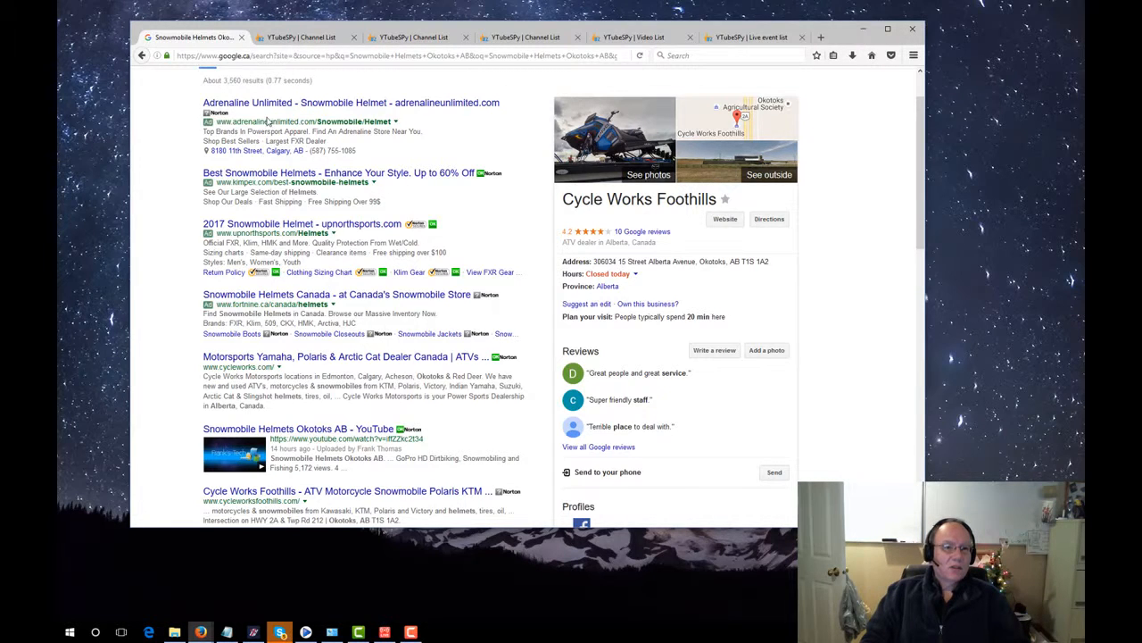
scroll(267, 122, "up", 2)
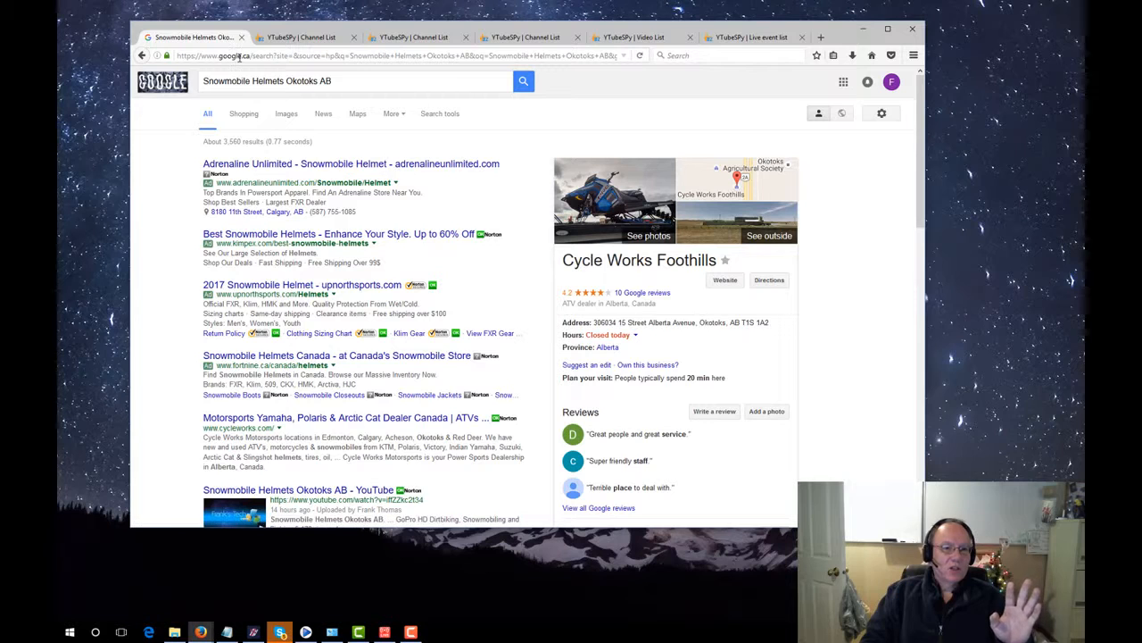
left_click(736, 37)
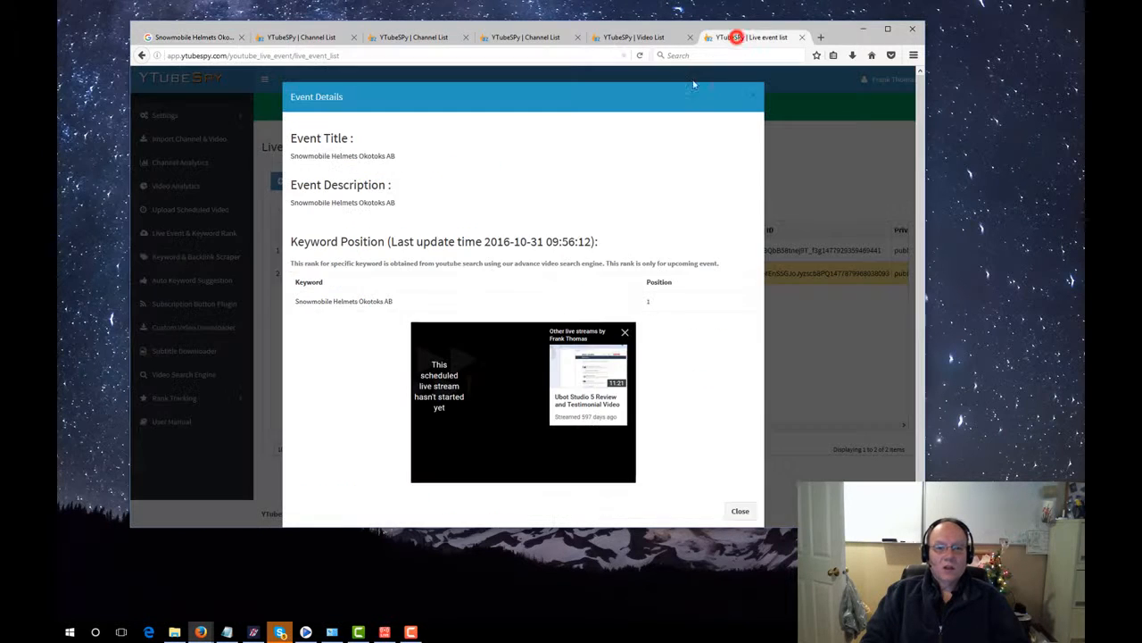
Close the Okotoks event details, select the Calgary AB event title, and go back to Google.
left_click(754, 100)
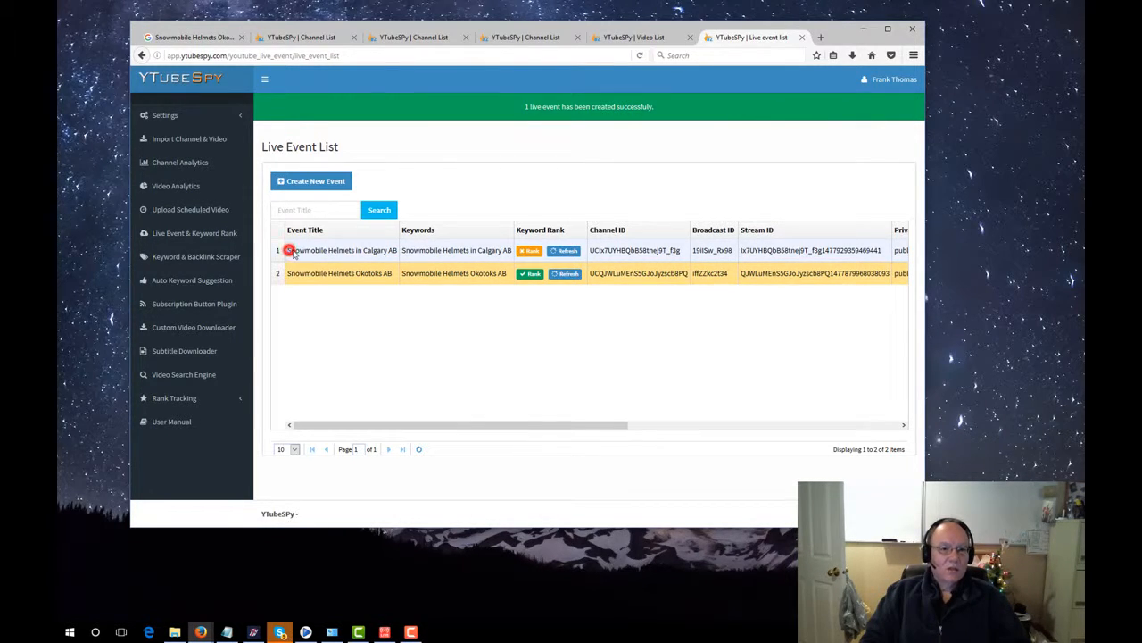
left_click_drag(289, 251, 400, 251)
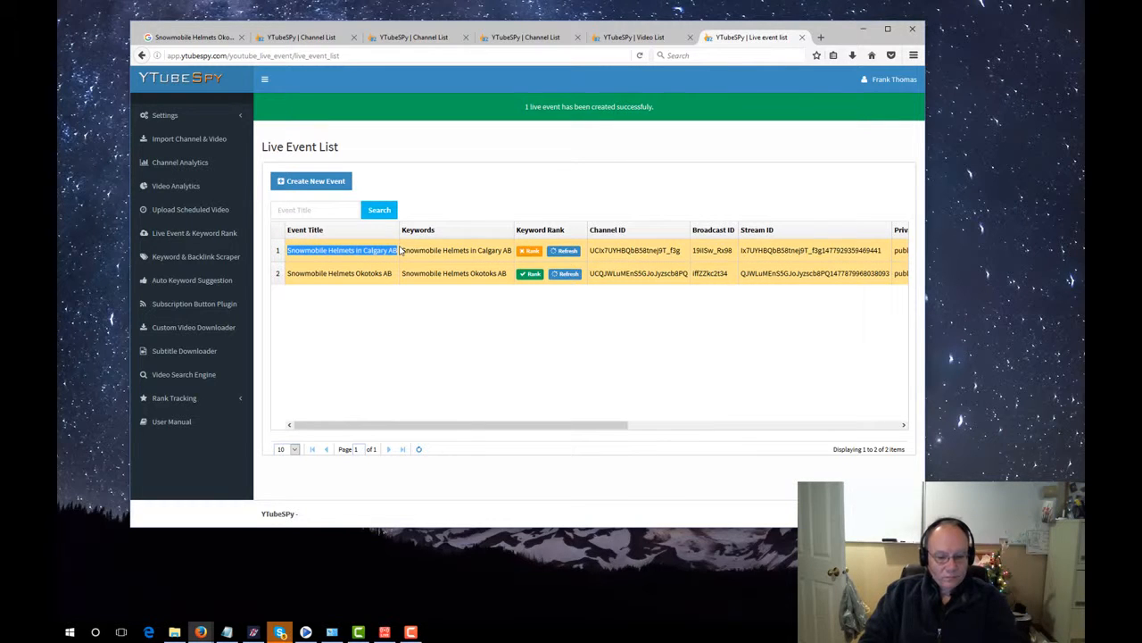
left_click(195, 36)
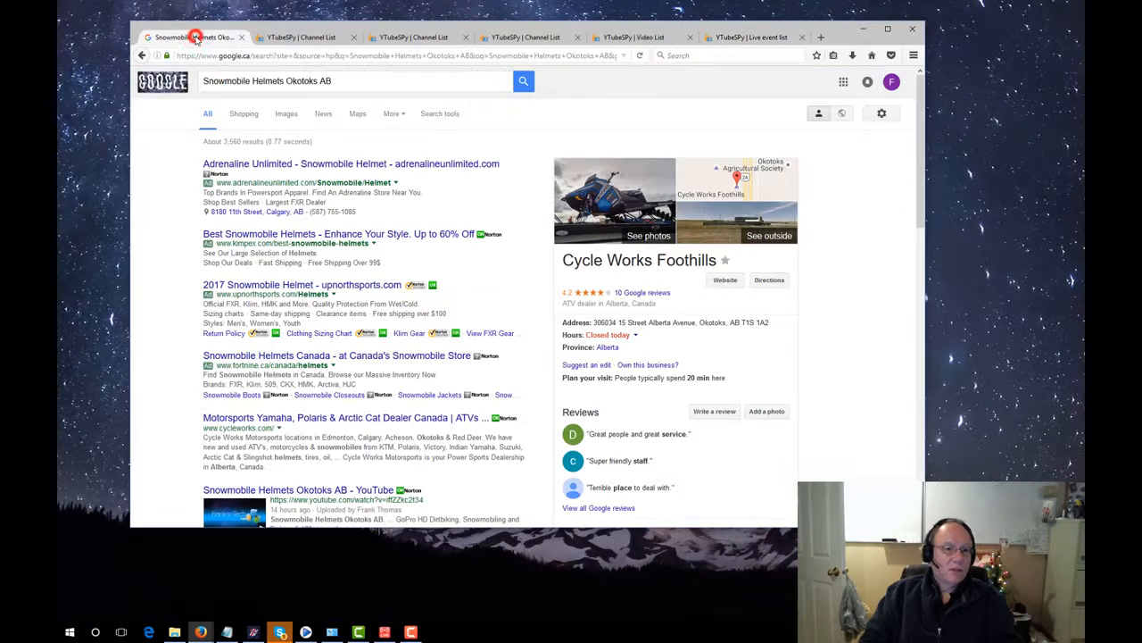
Search Google for 'Snowmobile Helmets in Calgary AB', review the results, and return to YTubeSpy.
triple_click(332, 82)
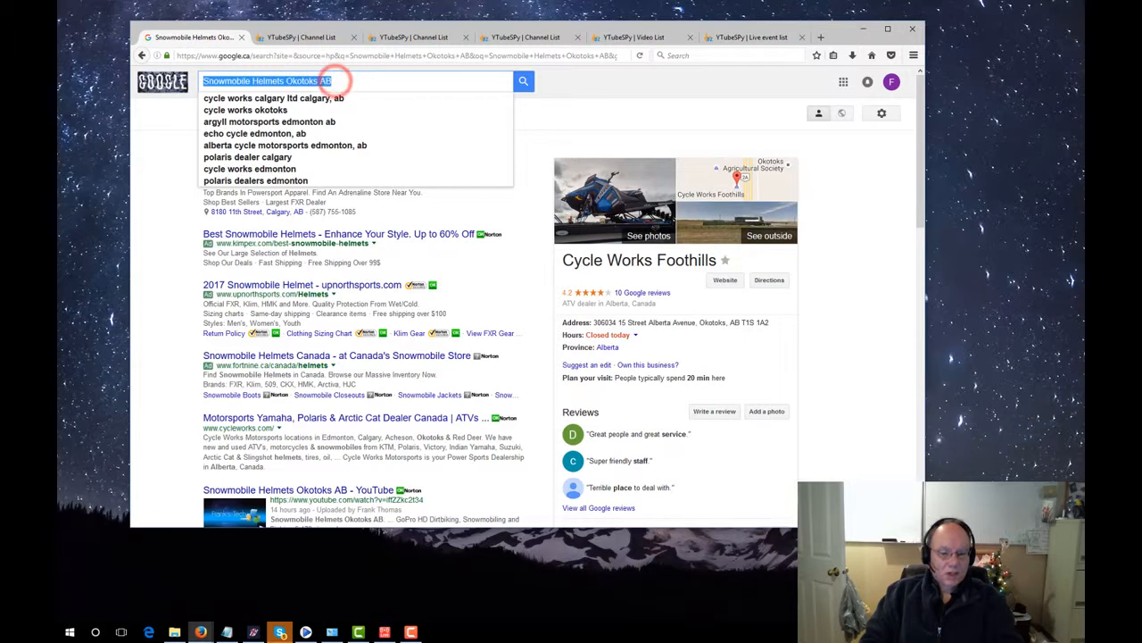
key("ctrl+v")
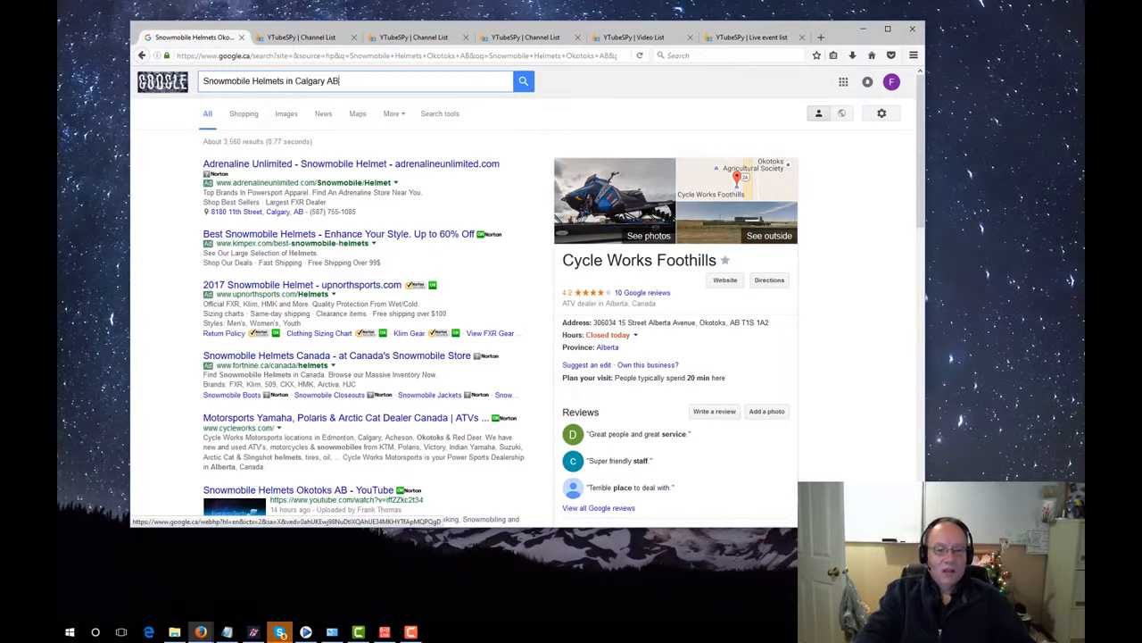
key("Return")
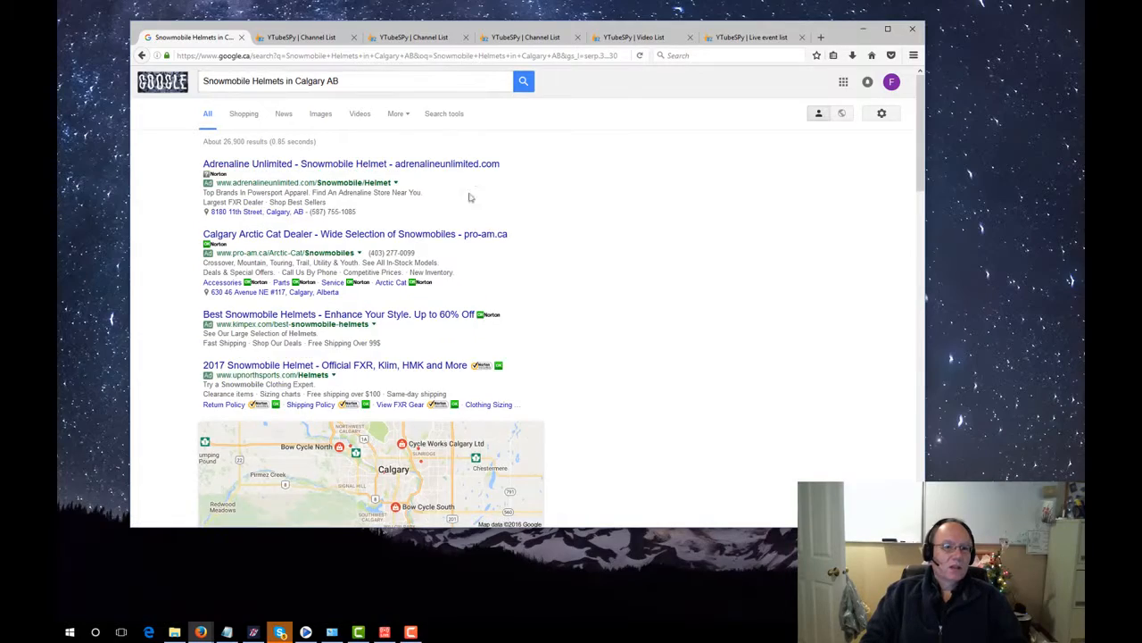
scroll(509, 229, "down", 10)
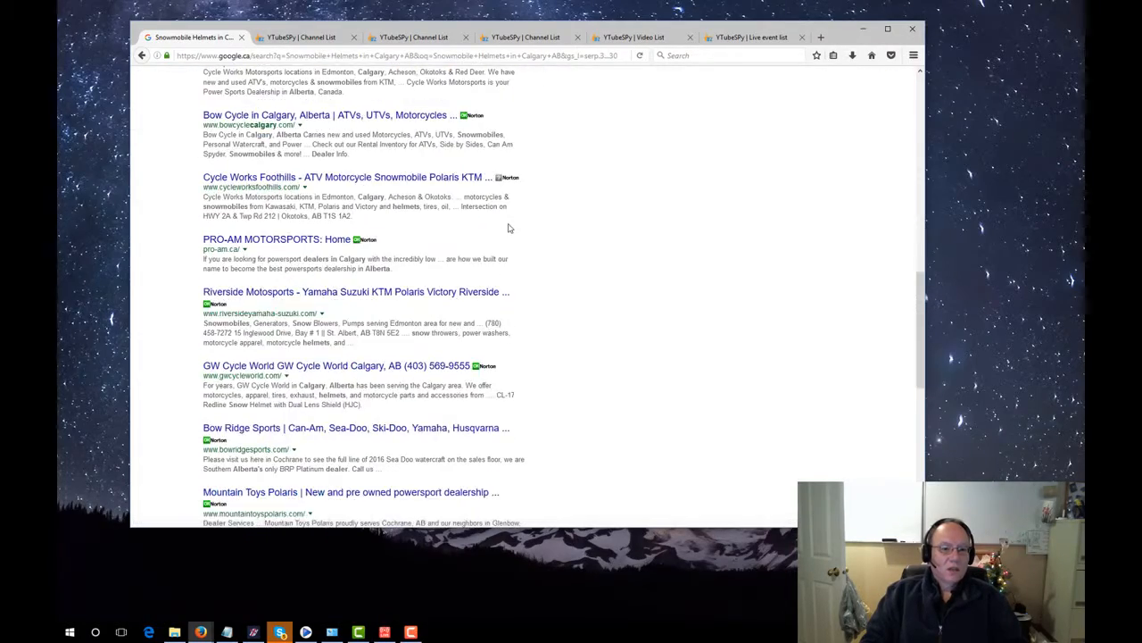
scroll(508, 228, "up", 8)
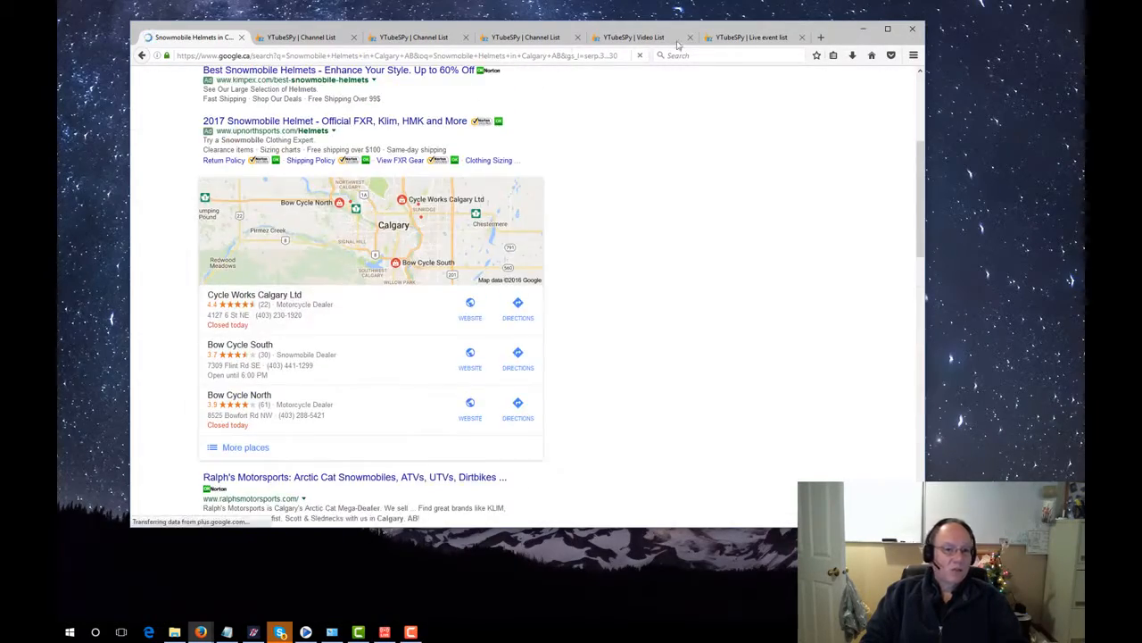
left_click(758, 39)
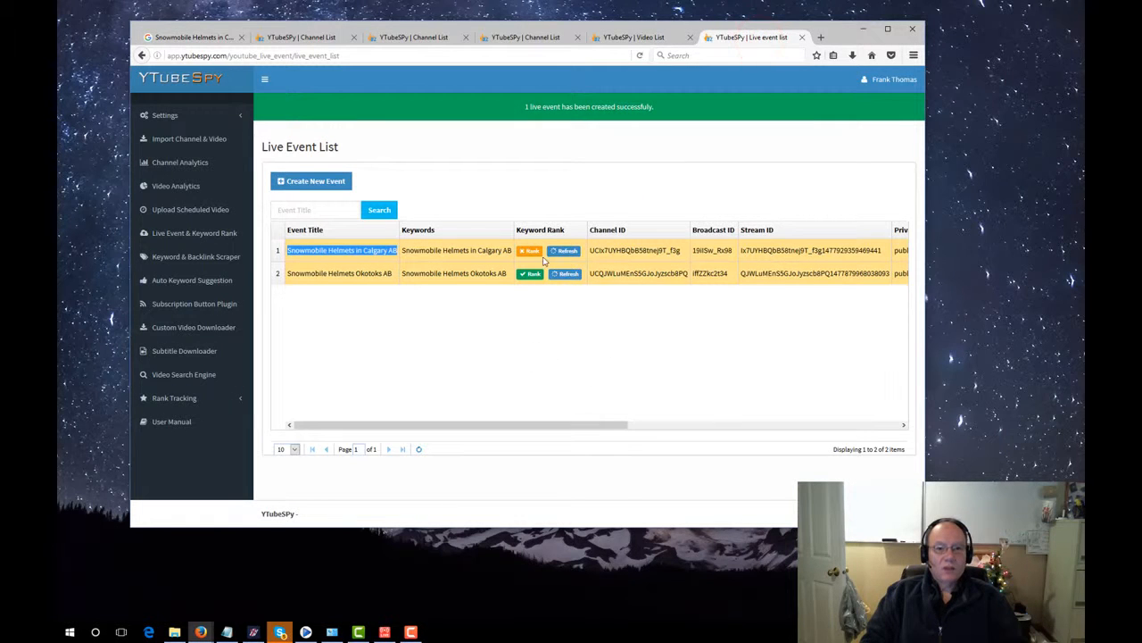
Refresh the Calgary AB event's ranks, showing YouTube 0 and Google 0, then close its details.
left_click(570, 252)
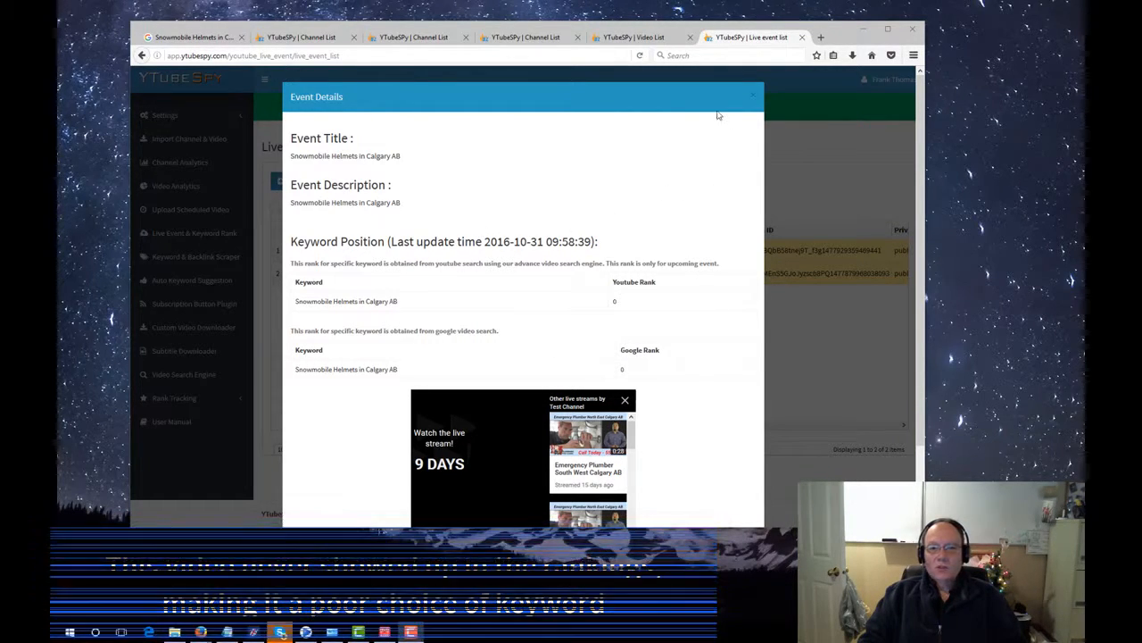
left_click(752, 98)
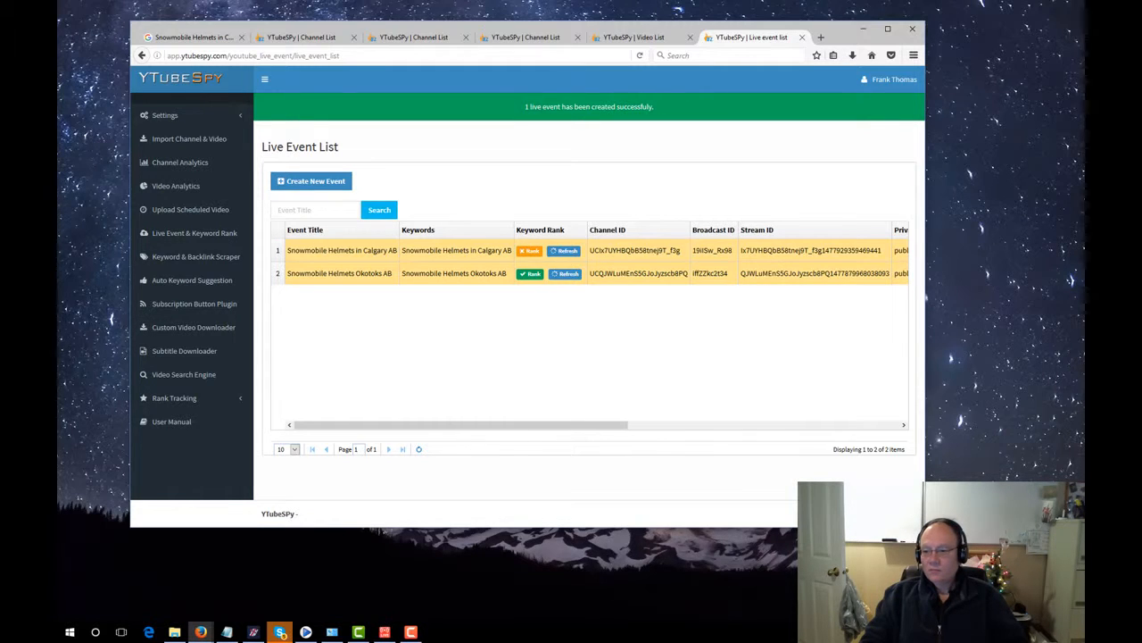
key("F10")
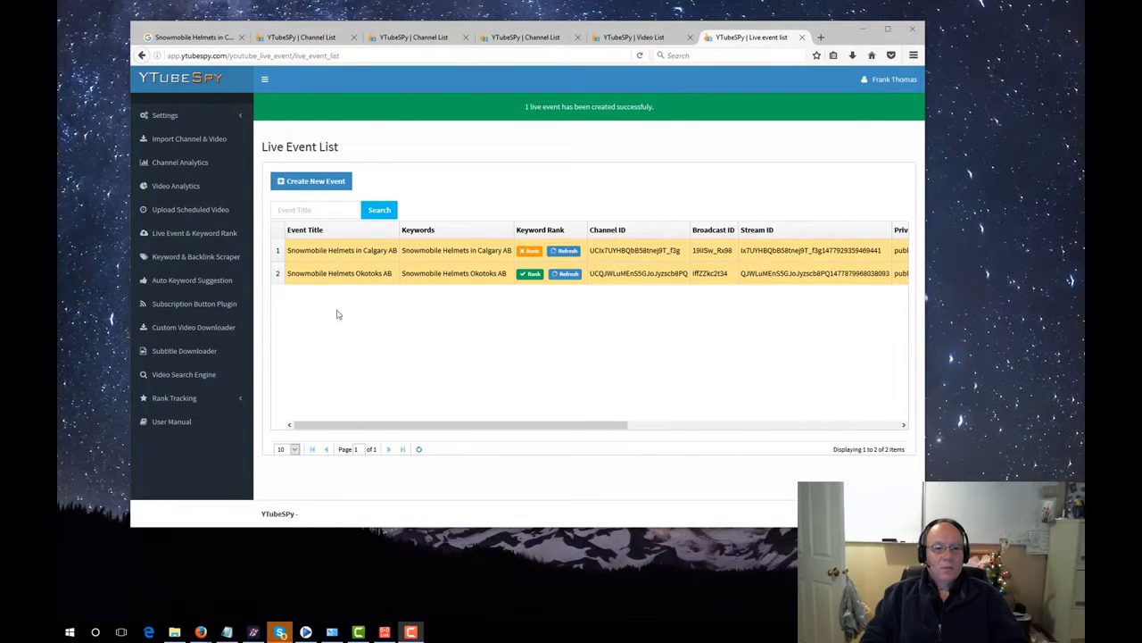
left_click(317, 181)
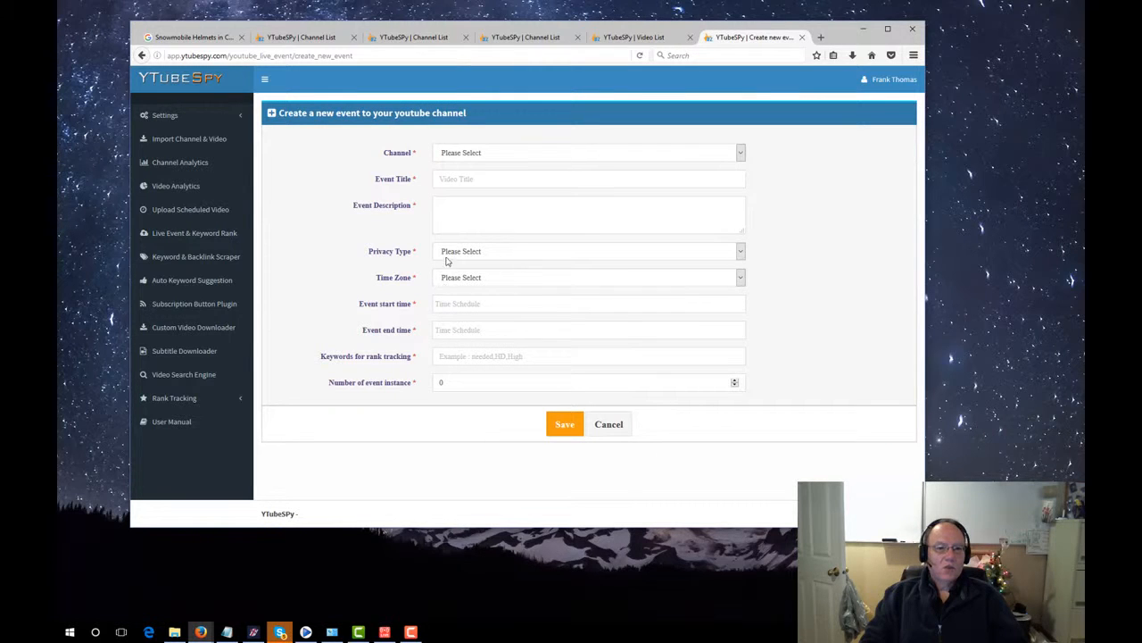
left_click(739, 253)
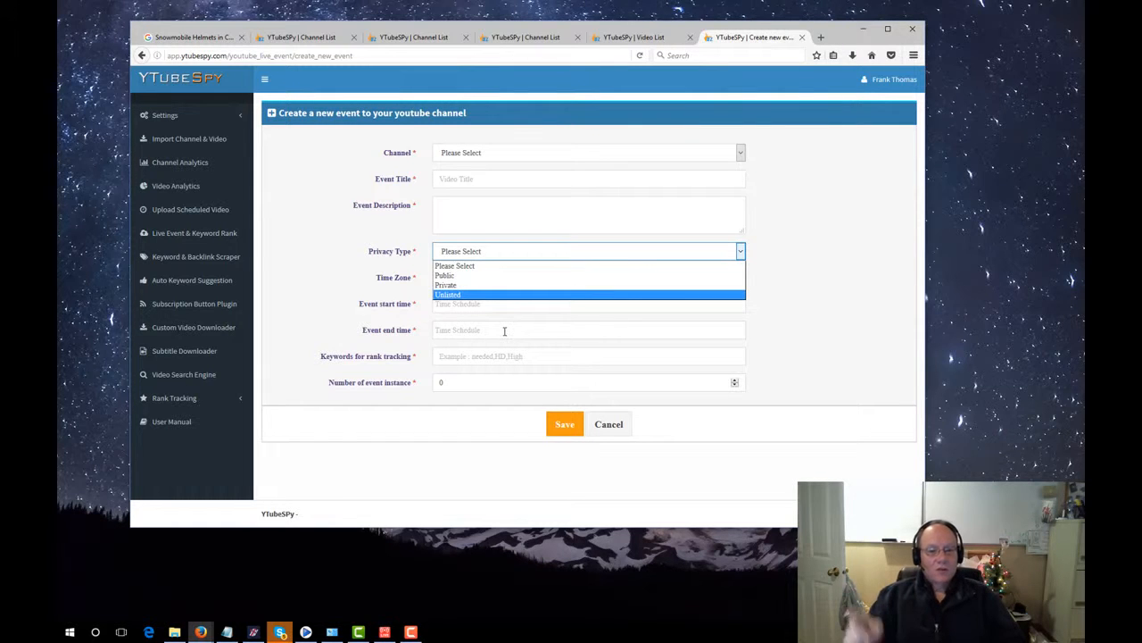
left_click(622, 429)
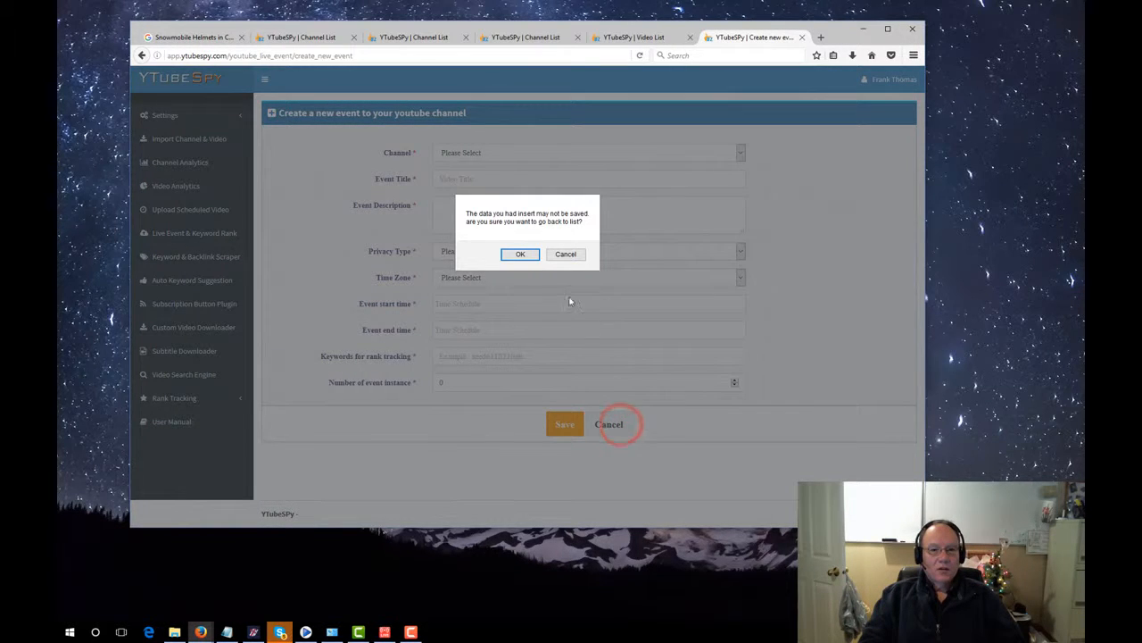
left_click(530, 256)
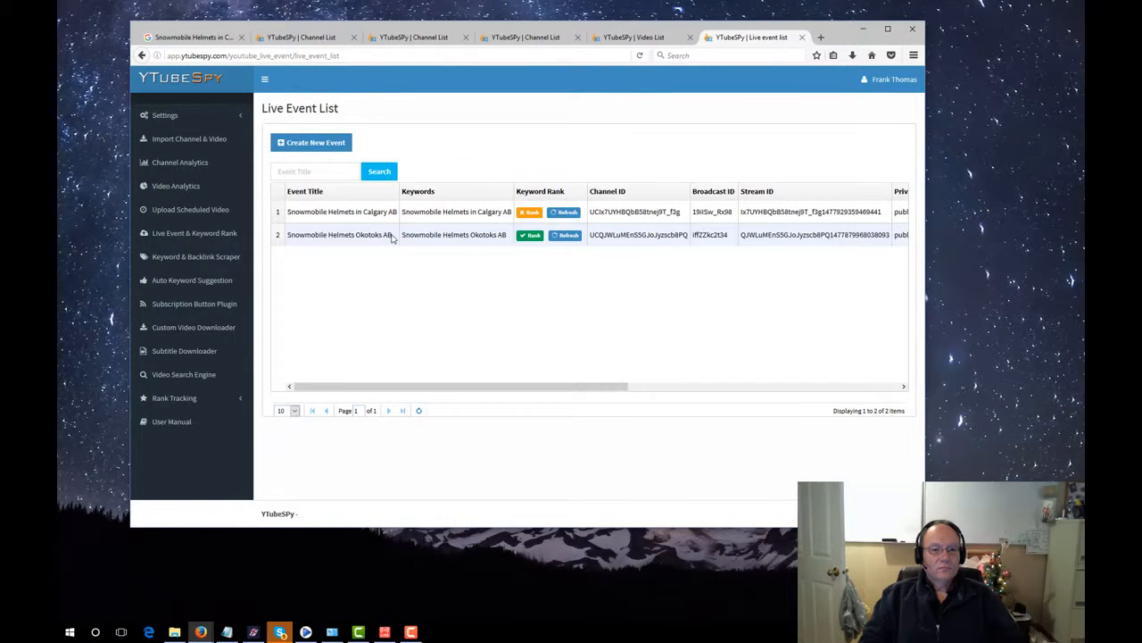
Rerun the Google search for 'Snowmobile Helmets in Calgary AB' and scroll through all results.
left_click(183, 38)
left_click(526, 81)
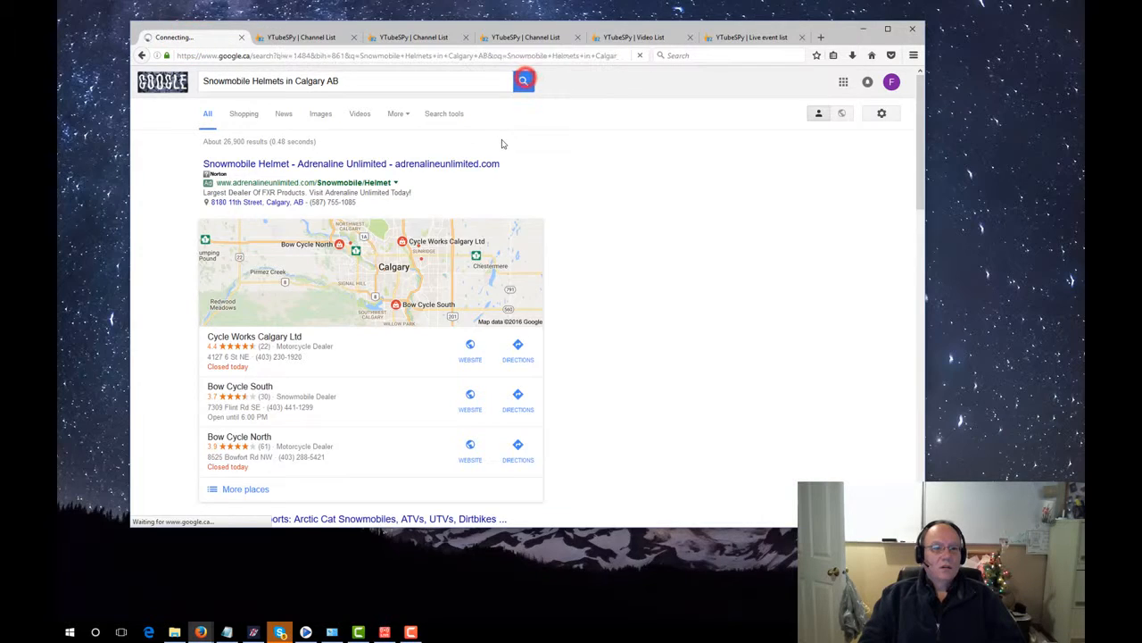
scroll(573, 257, "down", 2)
scroll(573, 257, "down", 7)
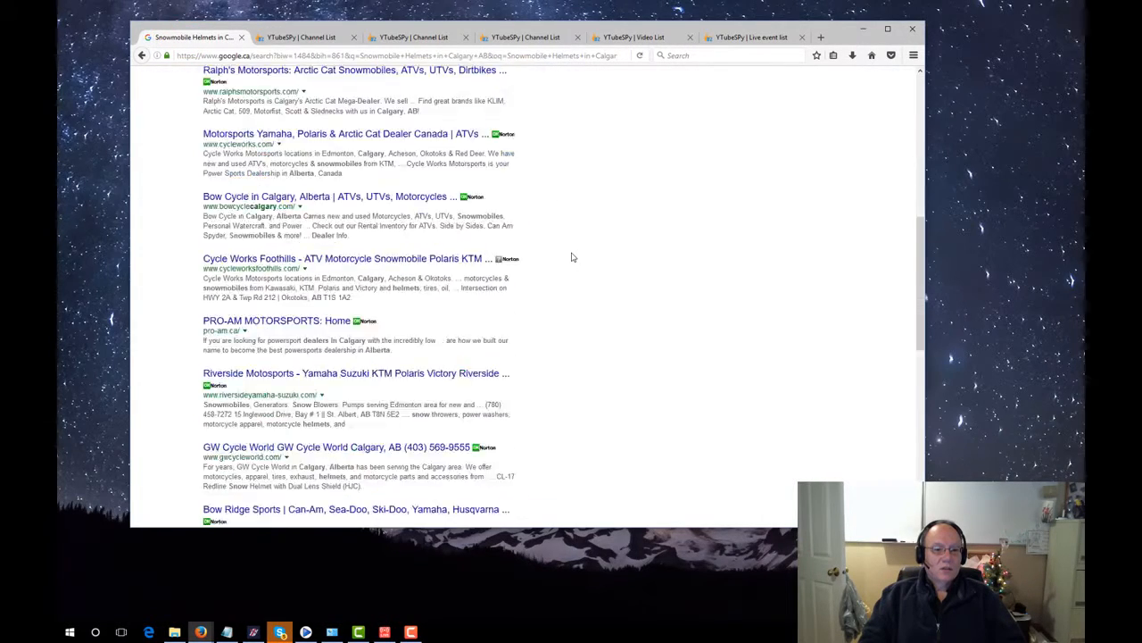
scroll(571, 255, "up", 8)
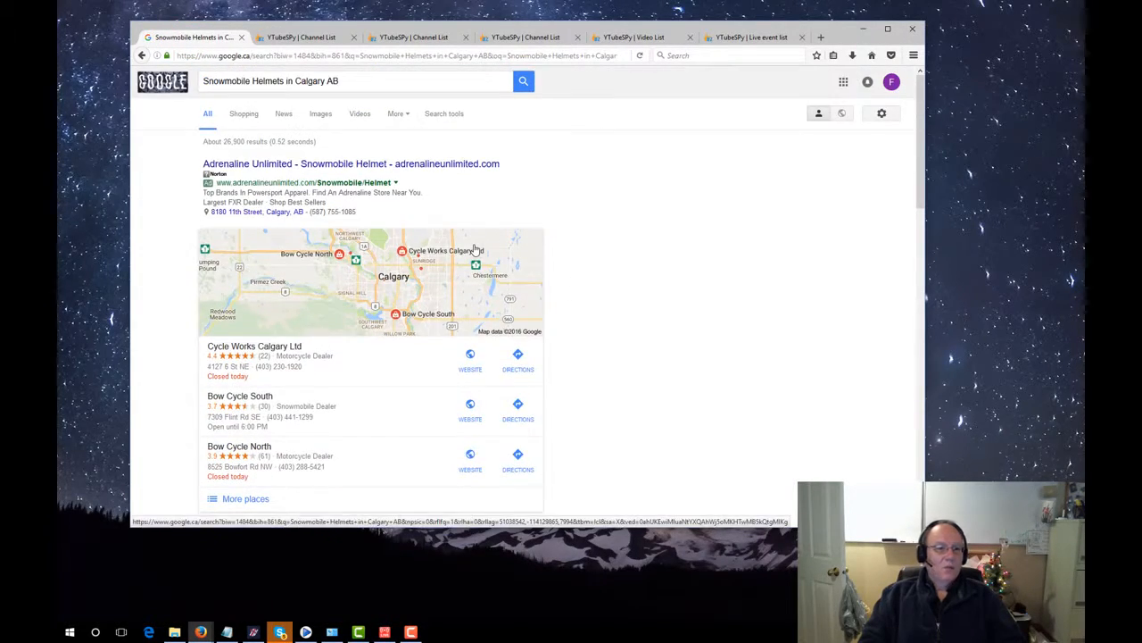
Compare the video-only results (about 199) with all results, then return to YTubeSpy's event list.
left_click(360, 113)
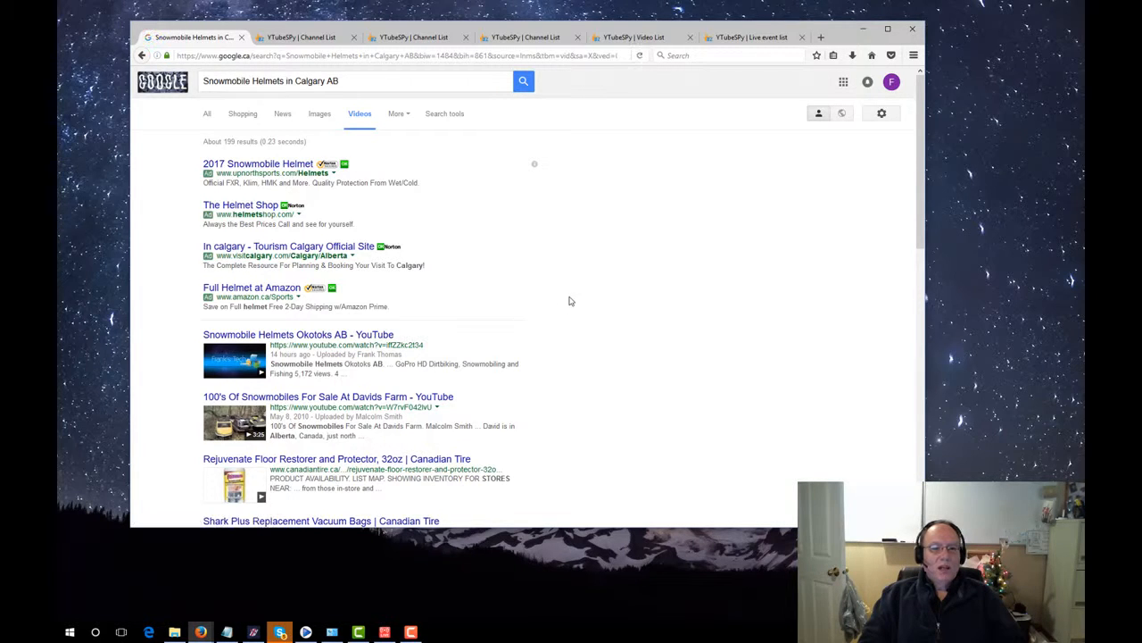
scroll(572, 301, "down", 2)
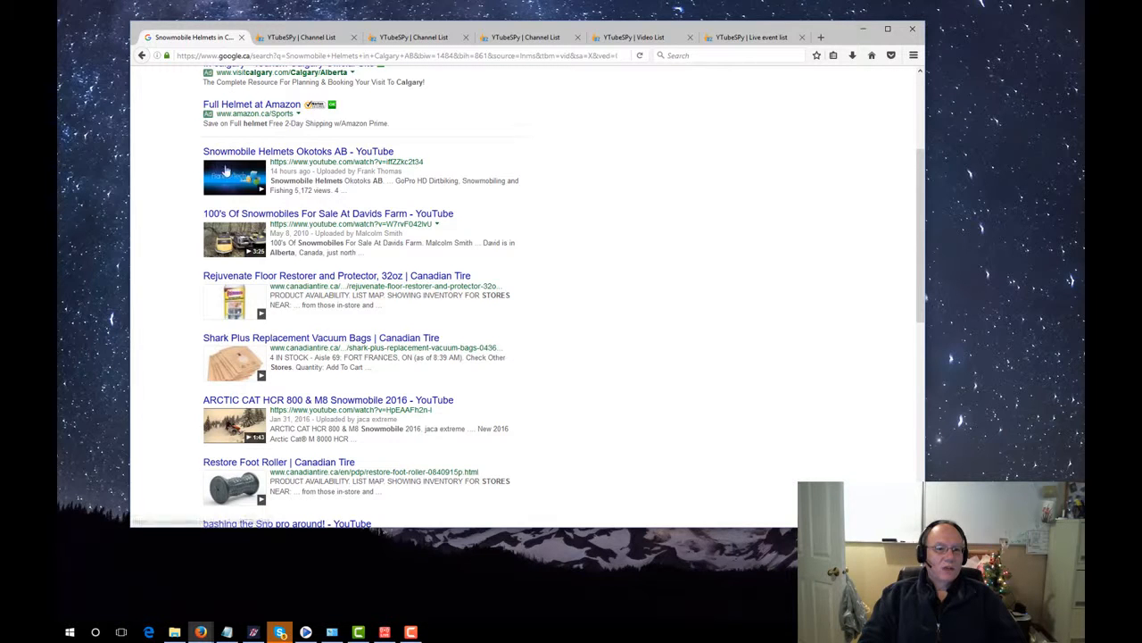
scroll(389, 304, "down", 5)
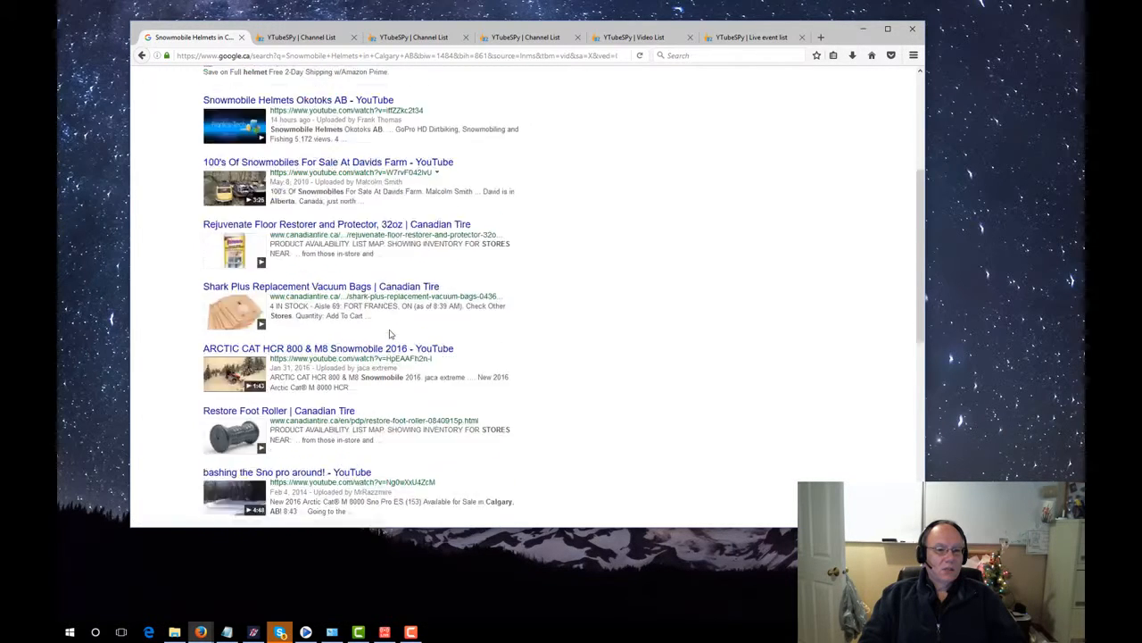
scroll(389, 333, "up", 10)
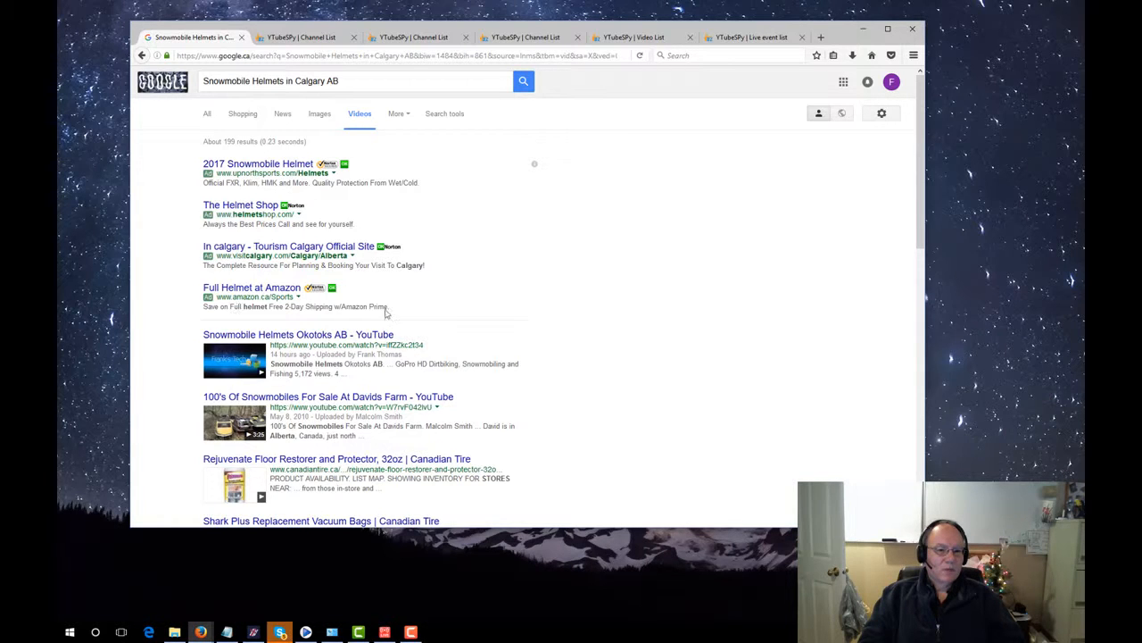
left_click(207, 113)
left_click(358, 116)
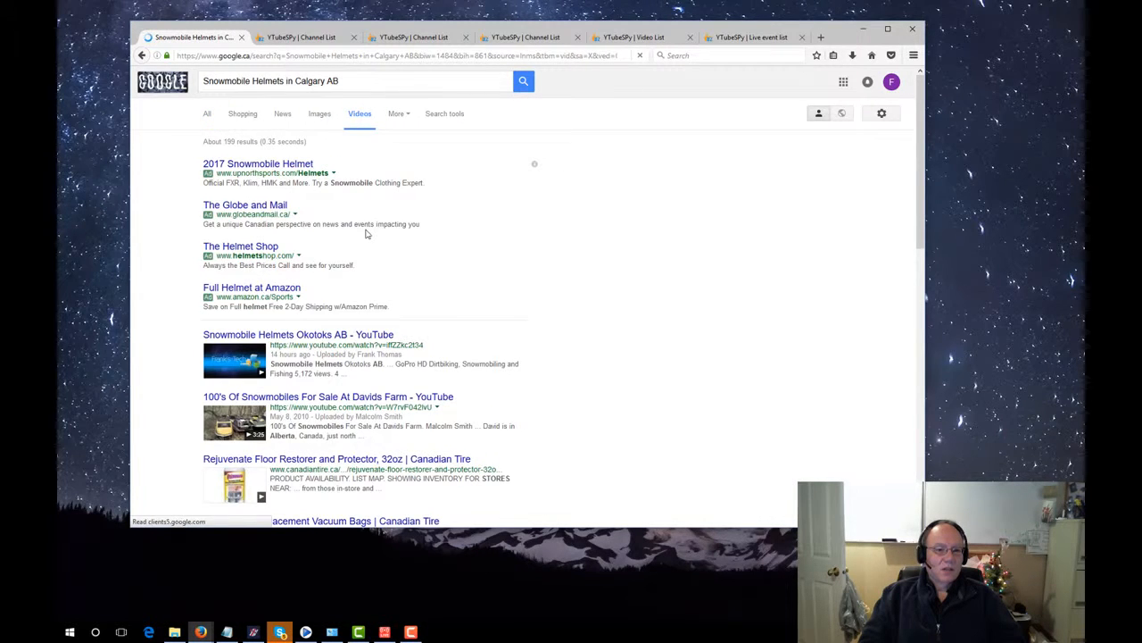
left_click(207, 113)
left_click(741, 37)
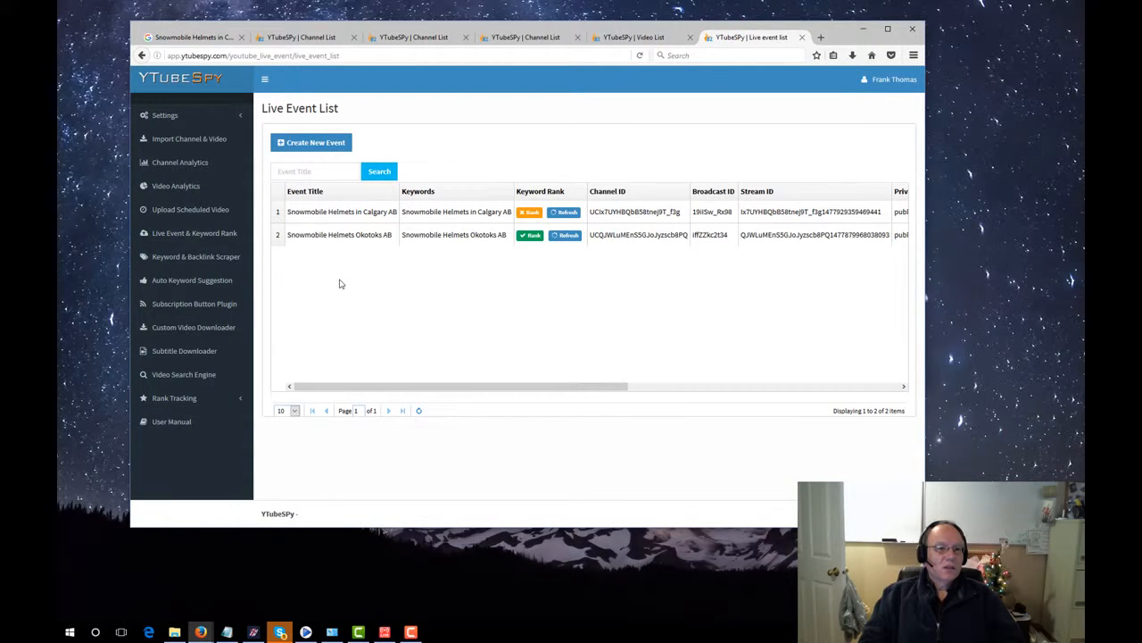
Get 10 Auto Keyword Suggestions for 'snowmobile', from 'snowmobile on water' to 'snowmobile on wheels'.
left_click(192, 280)
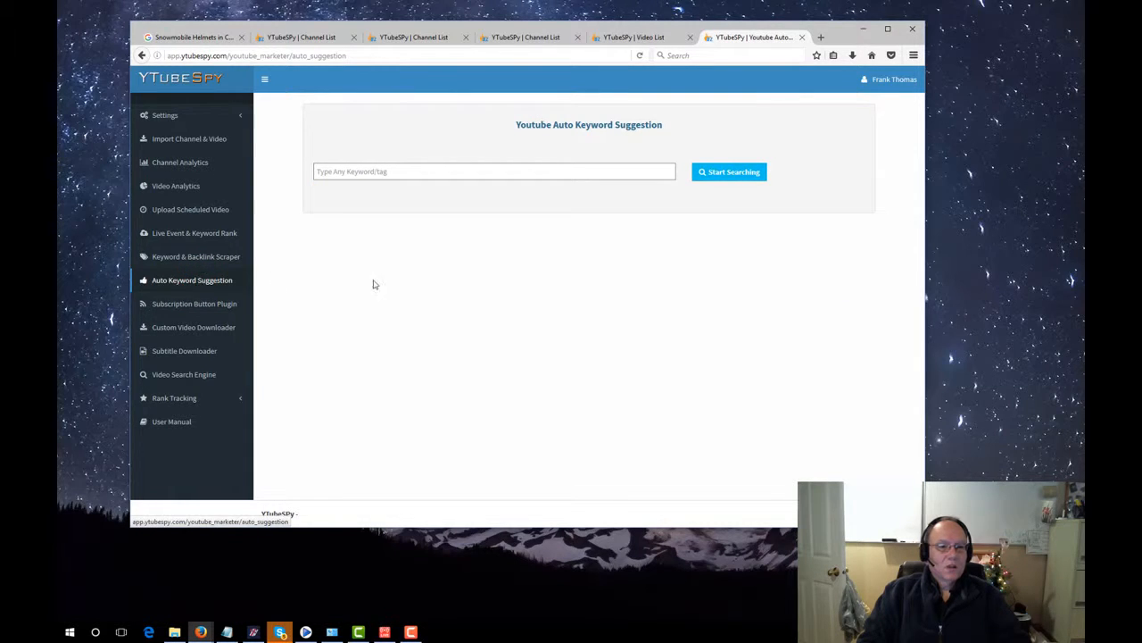
left_click(394, 172)
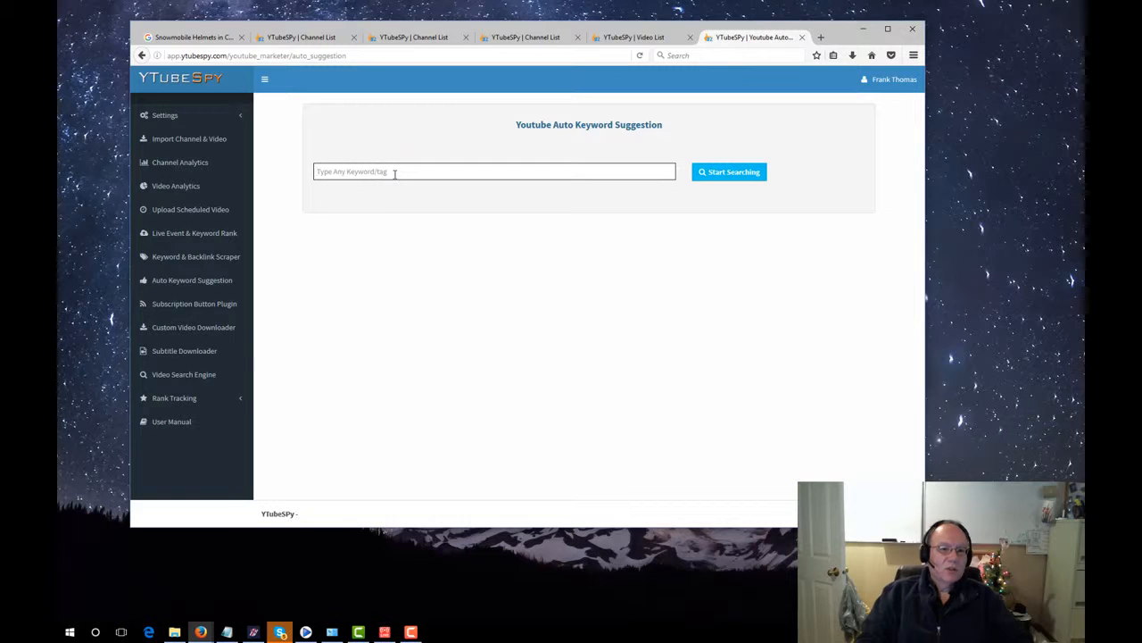
type("snowmobile")
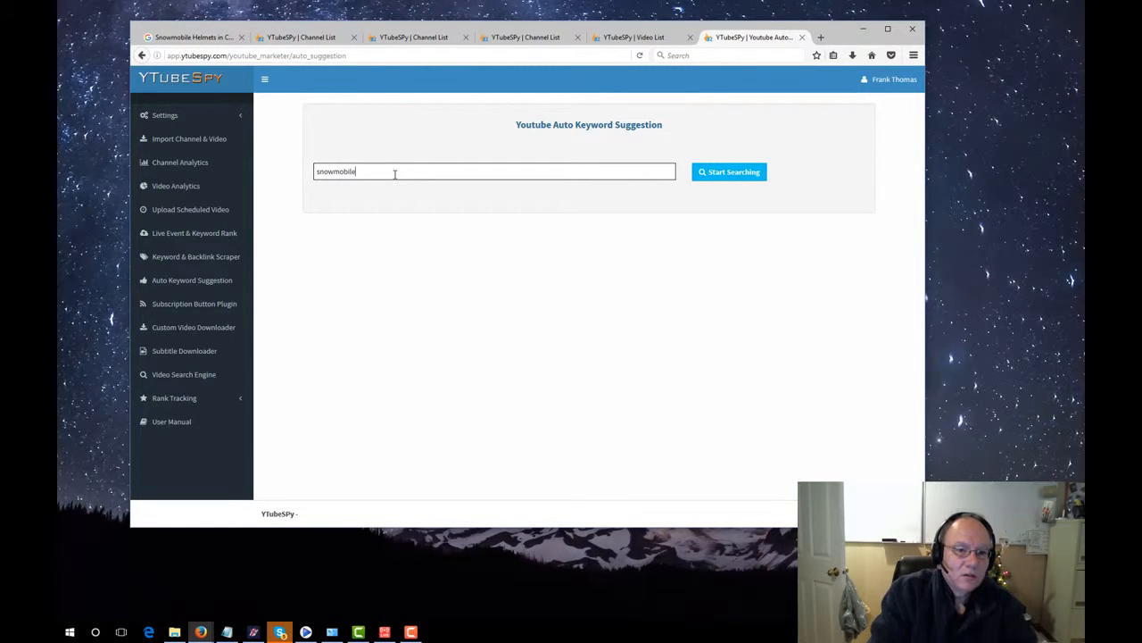
left_click(732, 175)
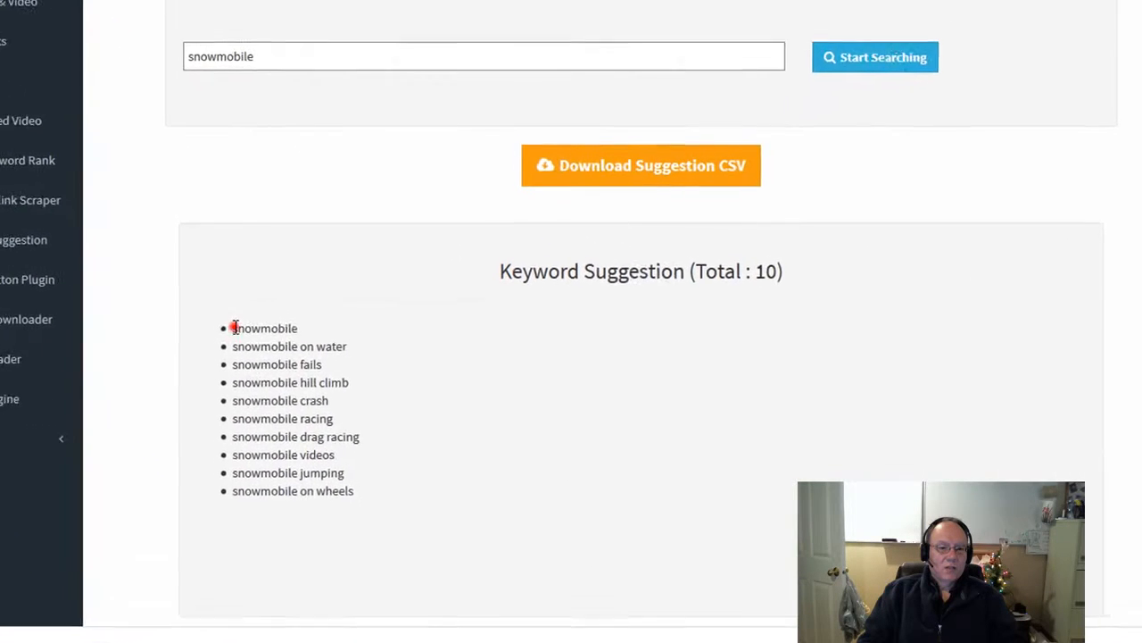
left_click_drag(343, 332, 430, 434)
left_click(378, 500)
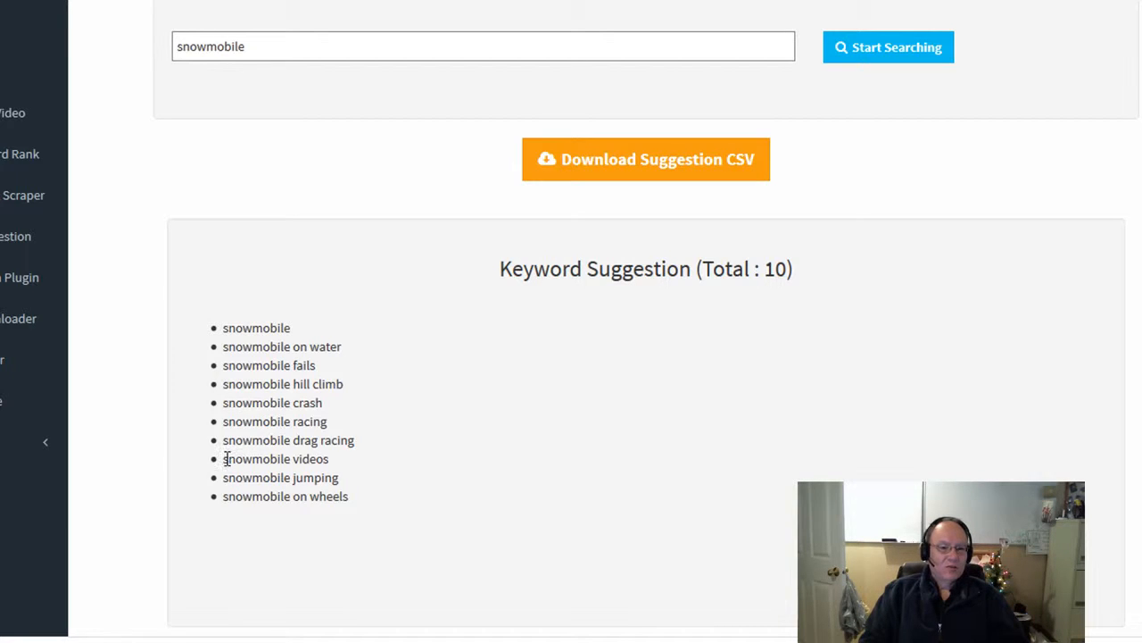
Extend the seed keyword to 'snowmobile helmet' and fetch its keyword suggestions.
left_click_drag(225, 459, 340, 471)
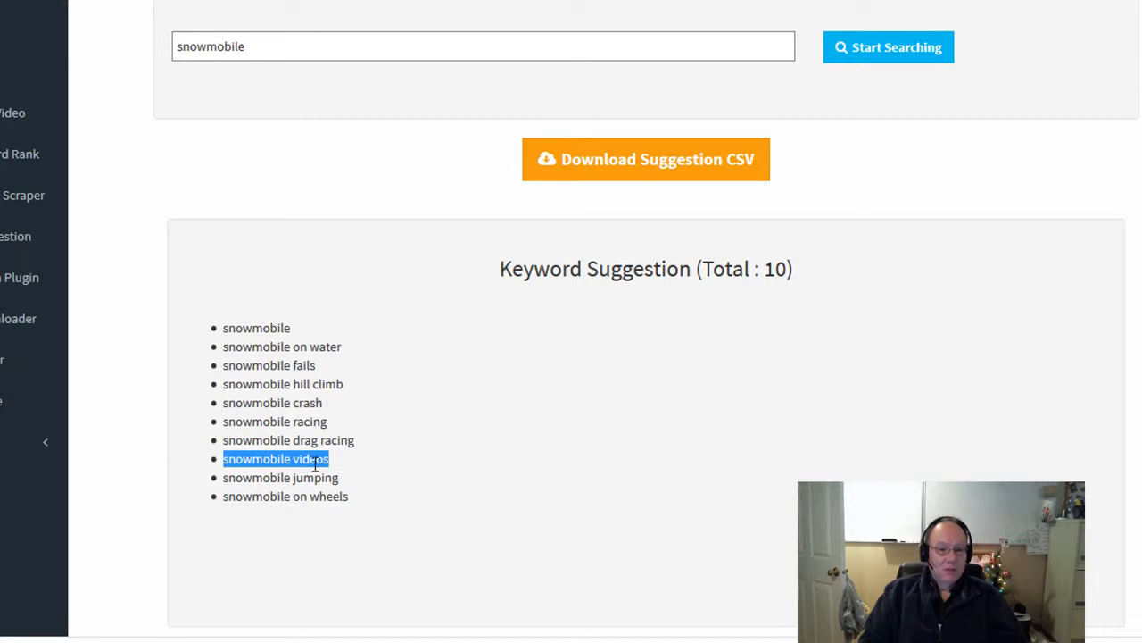
left_click(314, 463)
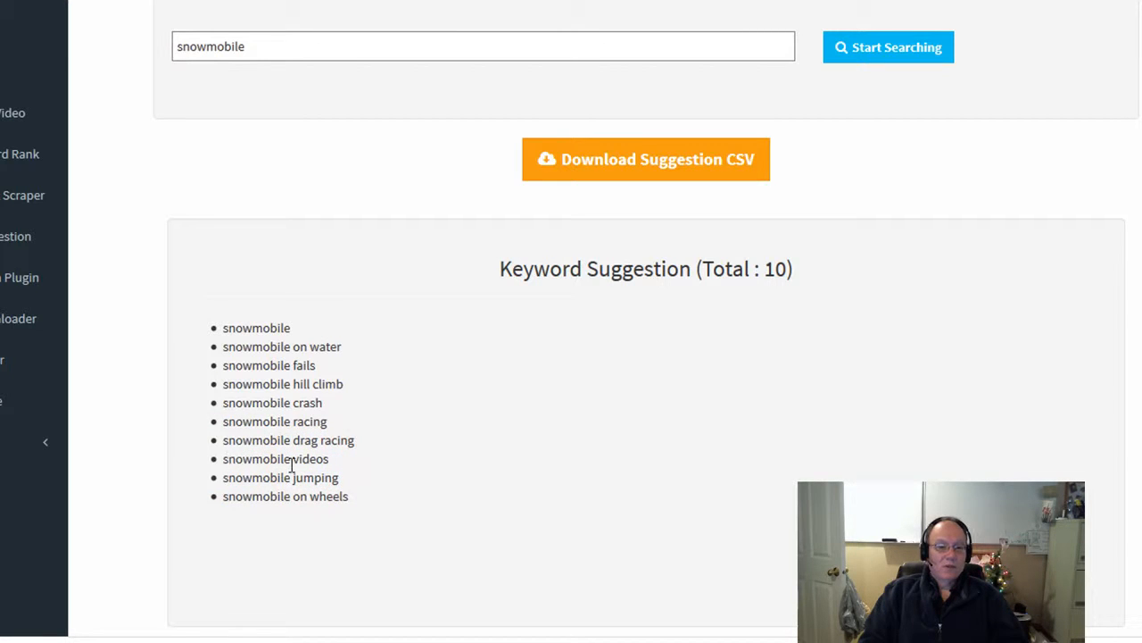
left_click(301, 46)
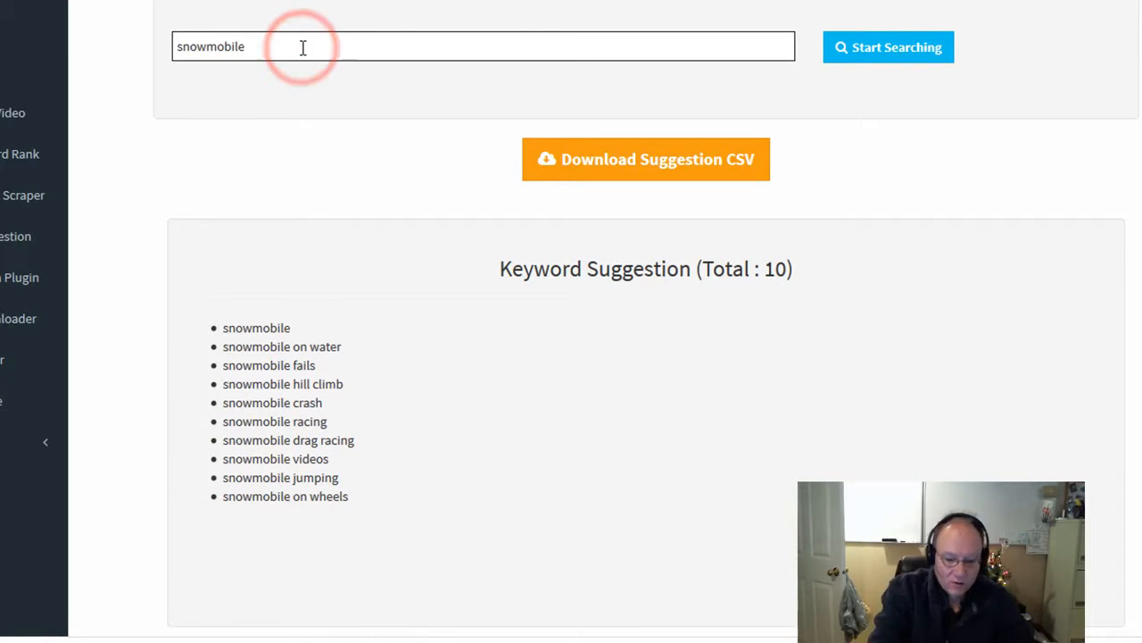
type("helmet")
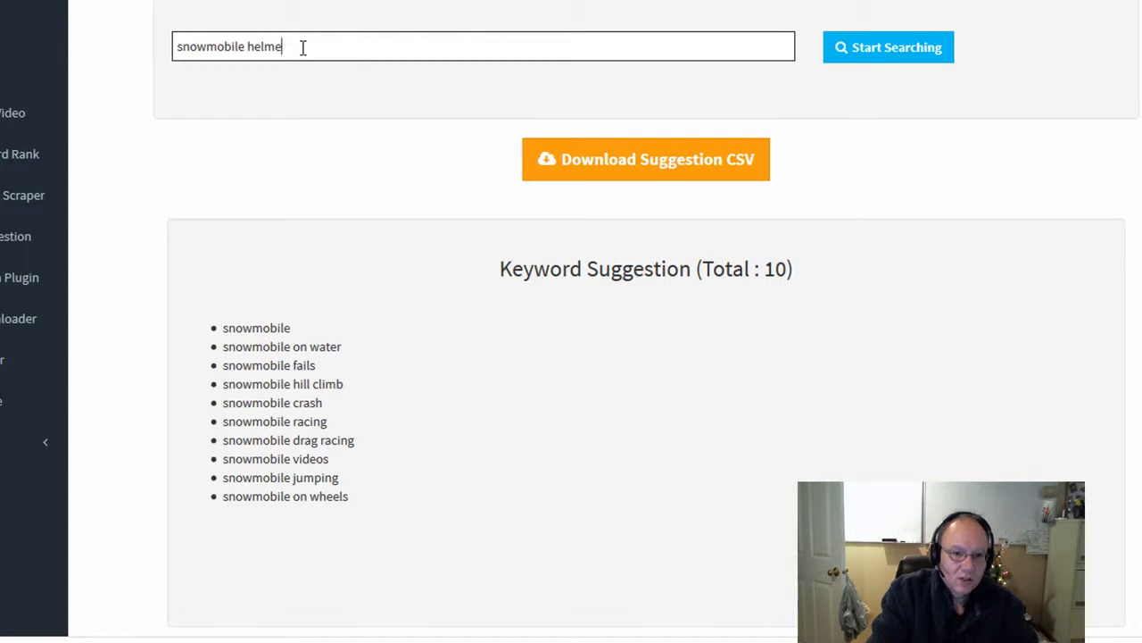
left_click(881, 46)
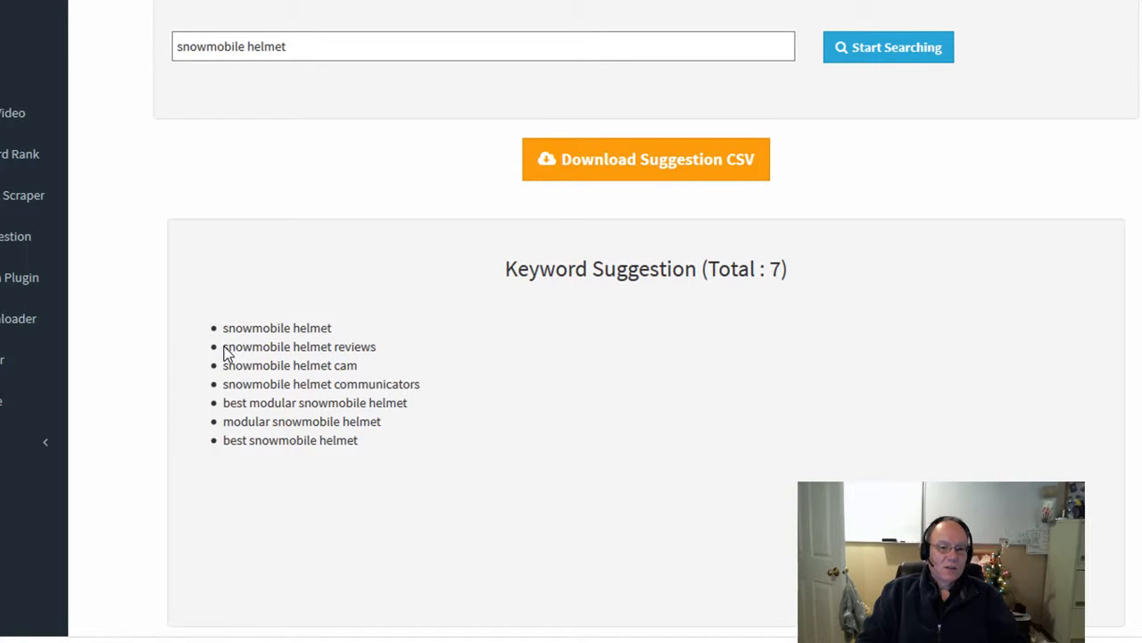
Copy the suggestion 'snowmobile helmet reviews' to the clipboard.
left_click_drag(223, 348, 391, 348)
right_click(370, 348)
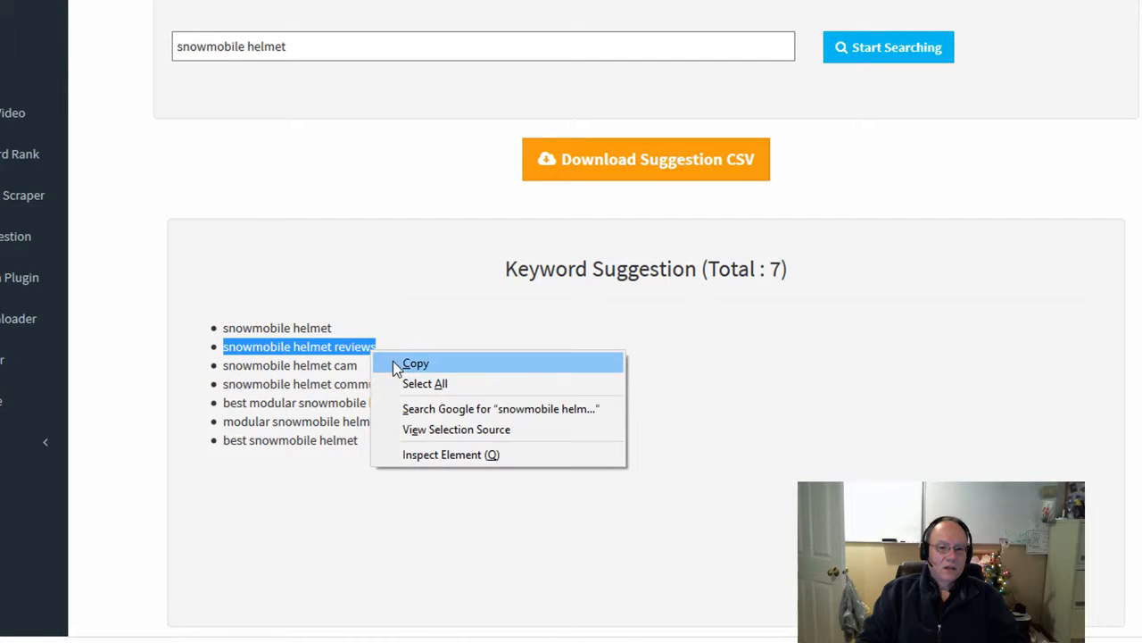
left_click(393, 360)
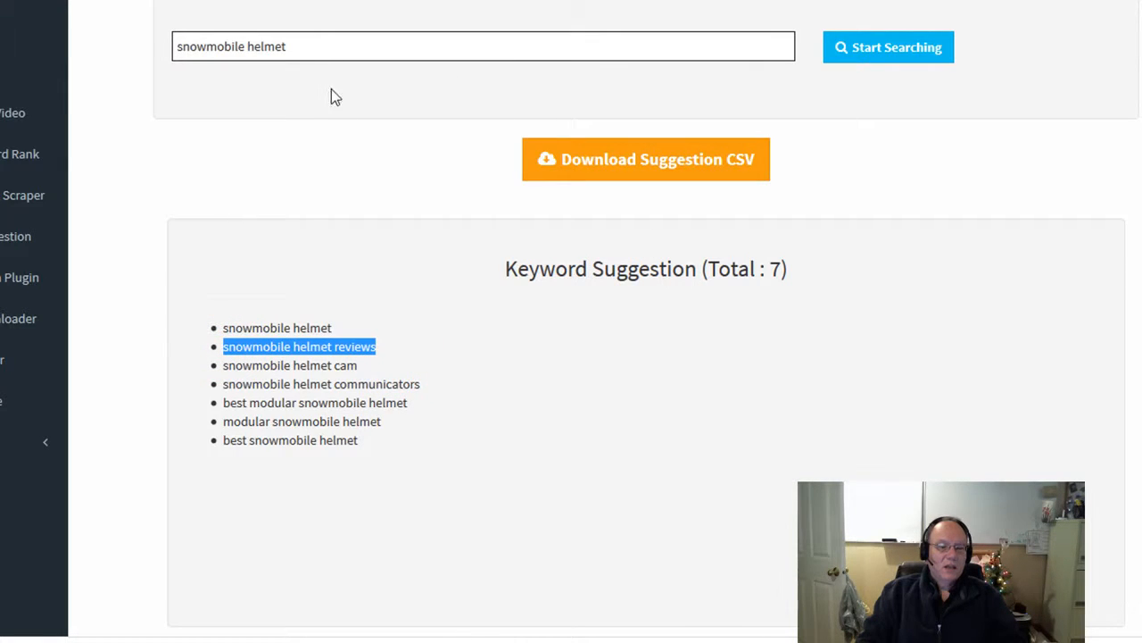
left_click(415, 349)
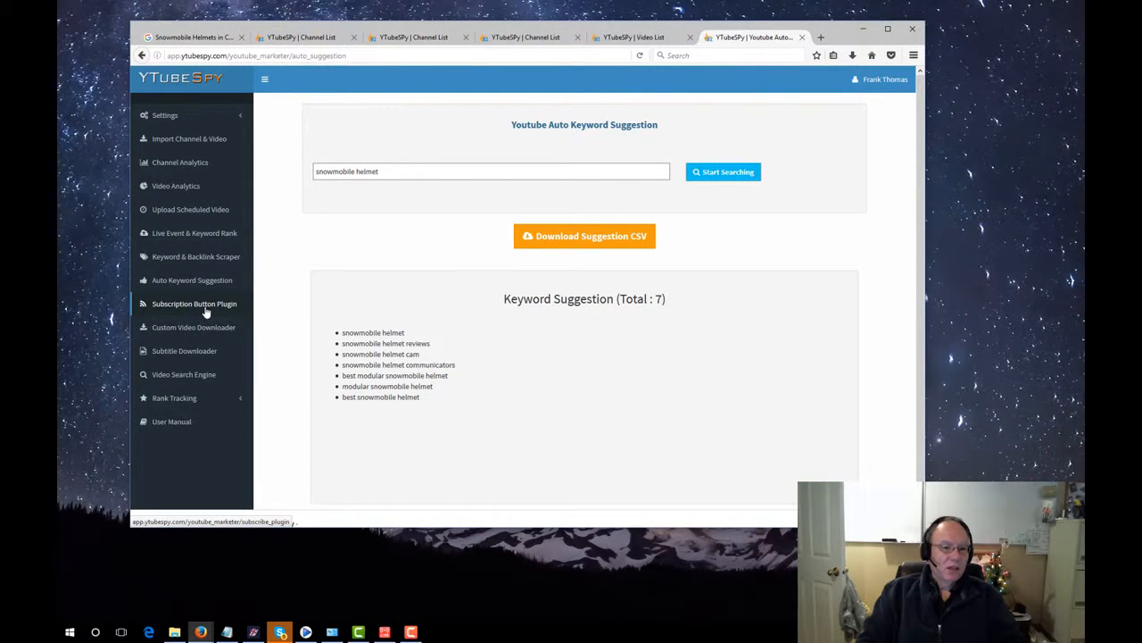
left_click(205, 309)
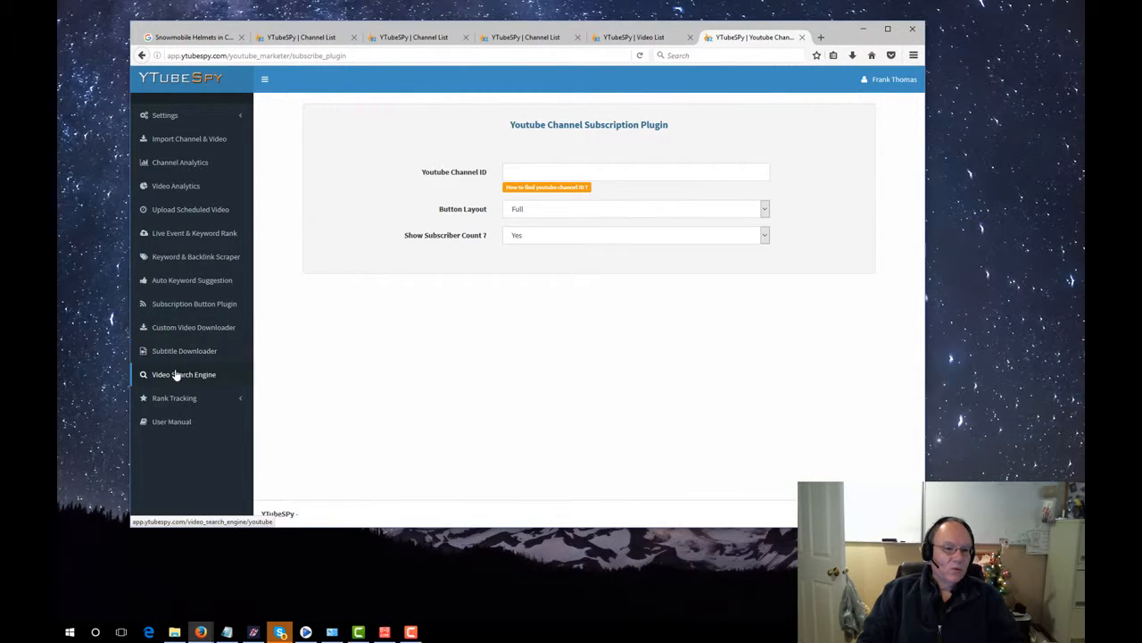
Switch to the Custom Video Downloader tool from the sidebar.
left_click(182, 330)
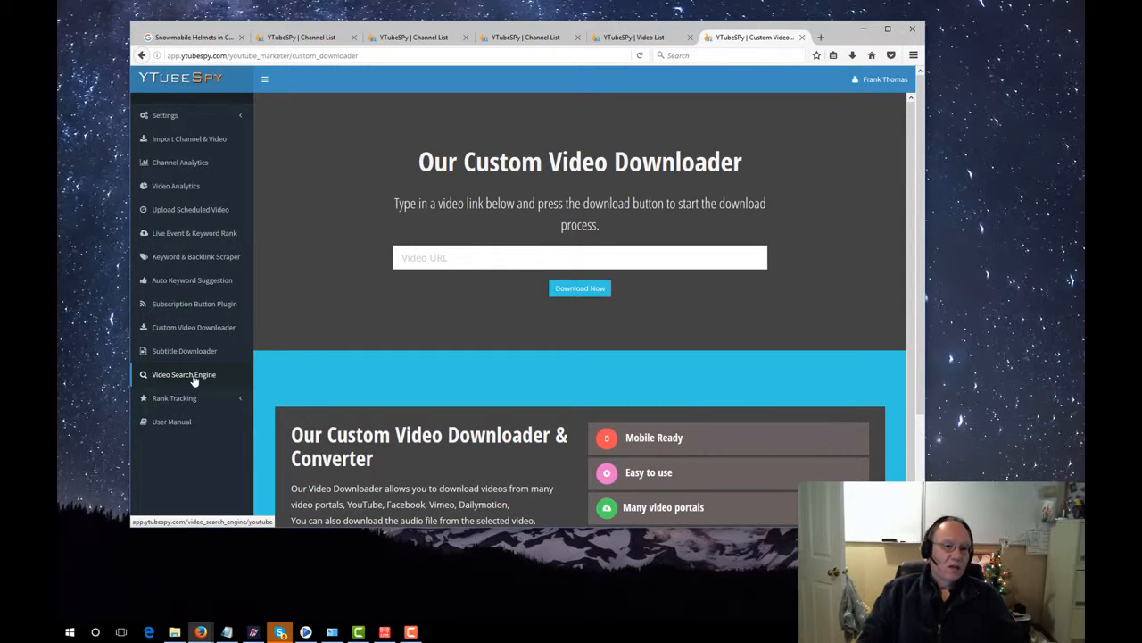
Switch to the Video Search Engine form from the sidebar.
left_click(193, 379)
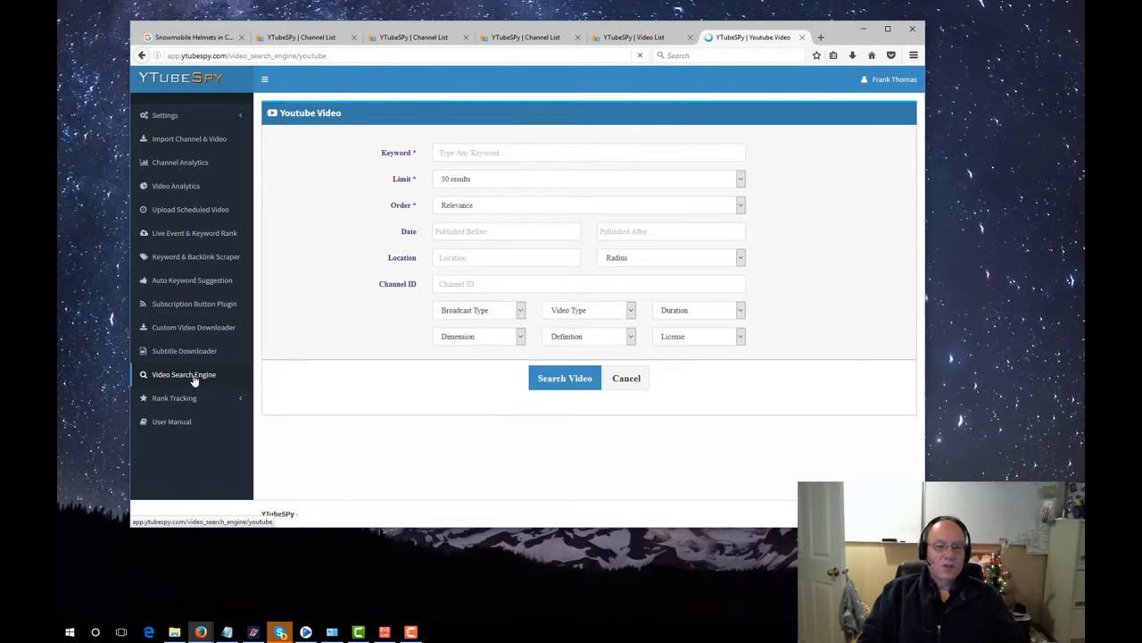
Enter the keyword 'snowmobile' and limit the search Definition to HD.
left_click(449, 156)
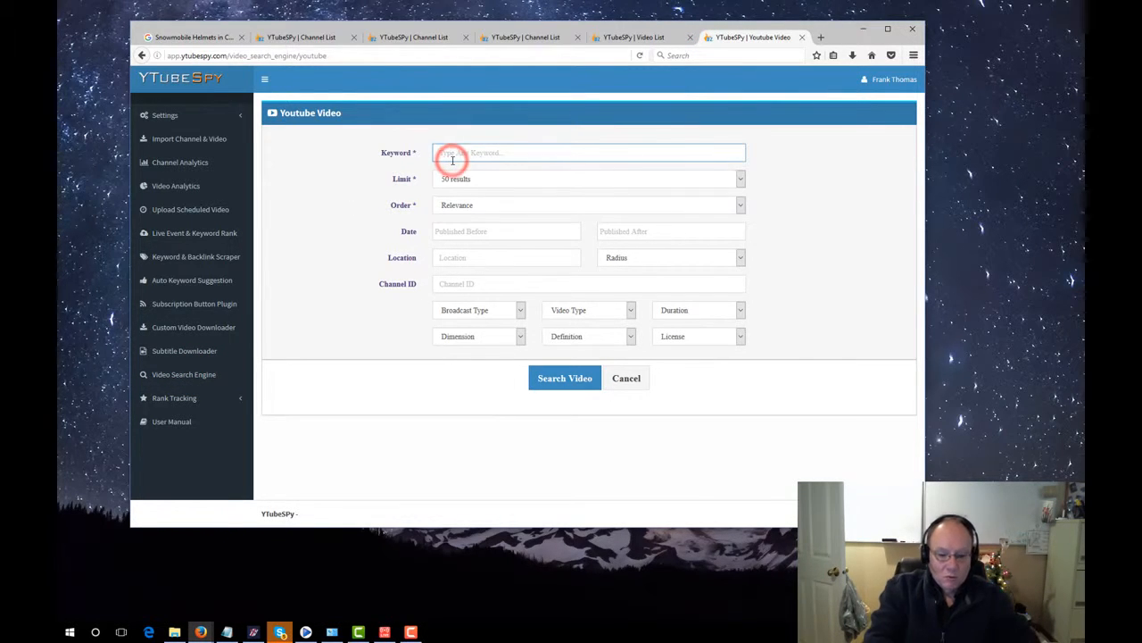
type("snowmobile")
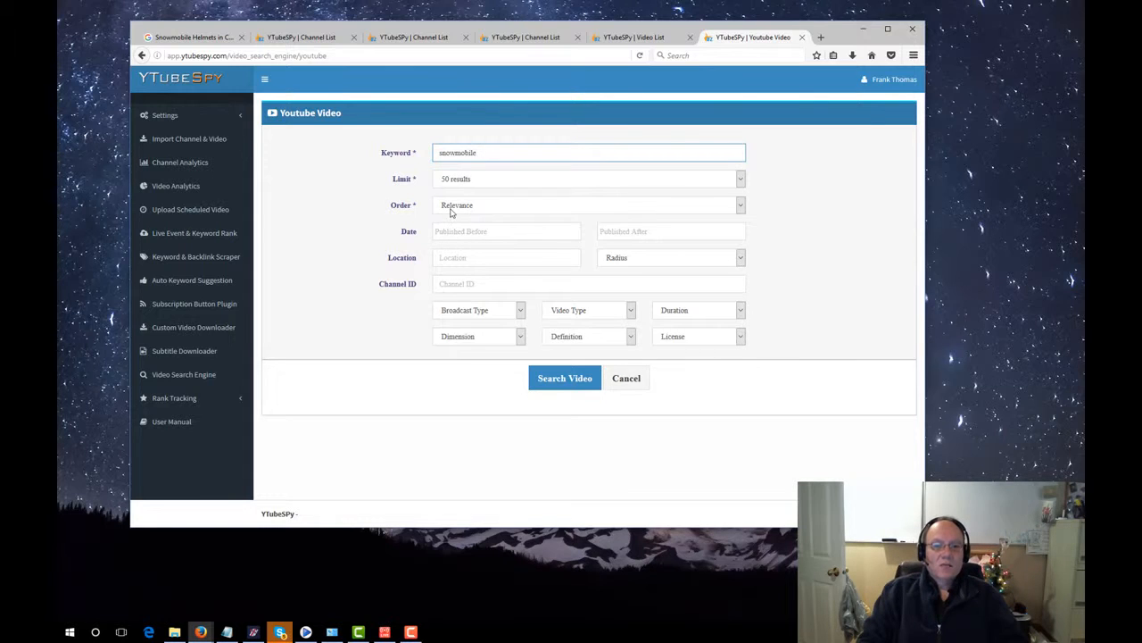
left_click(521, 310)
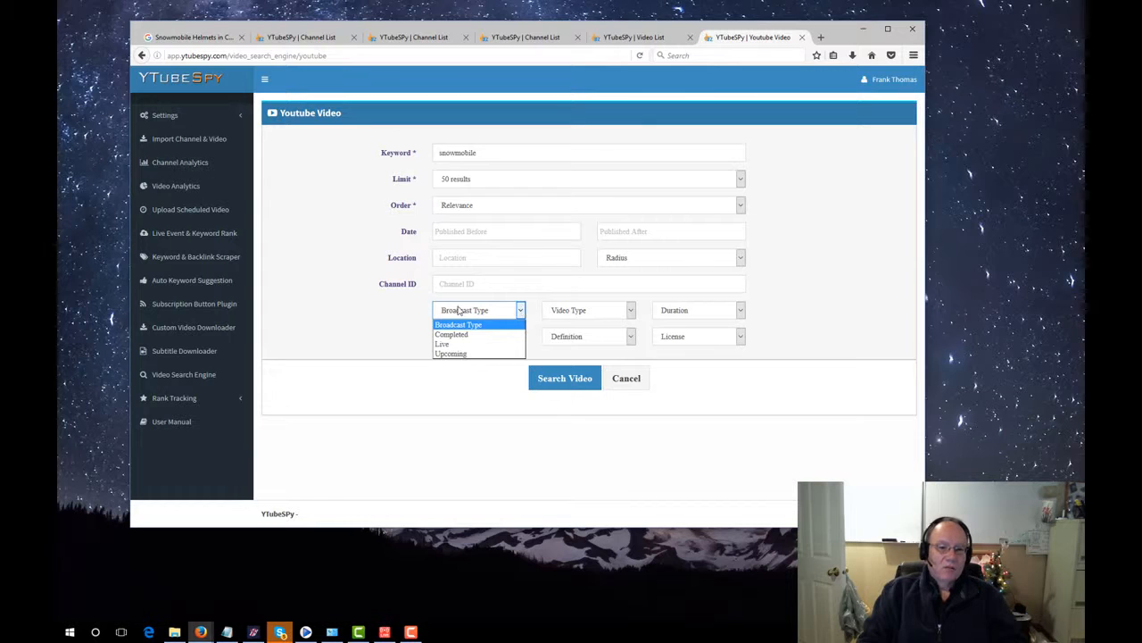
left_click(403, 308)
left_click(509, 338)
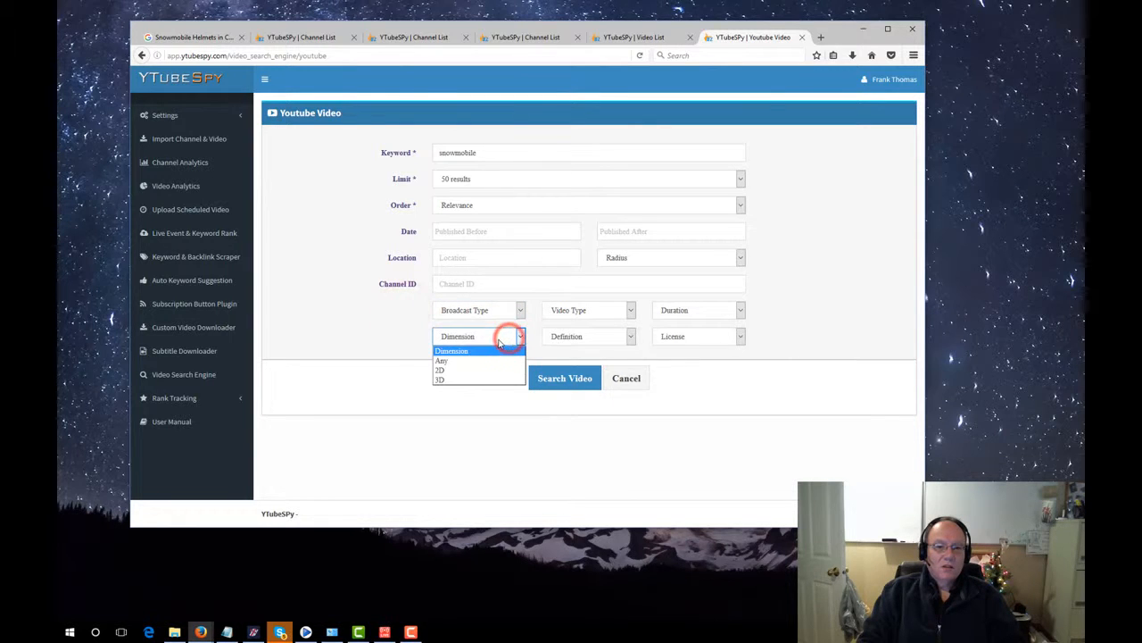
left_click(390, 321)
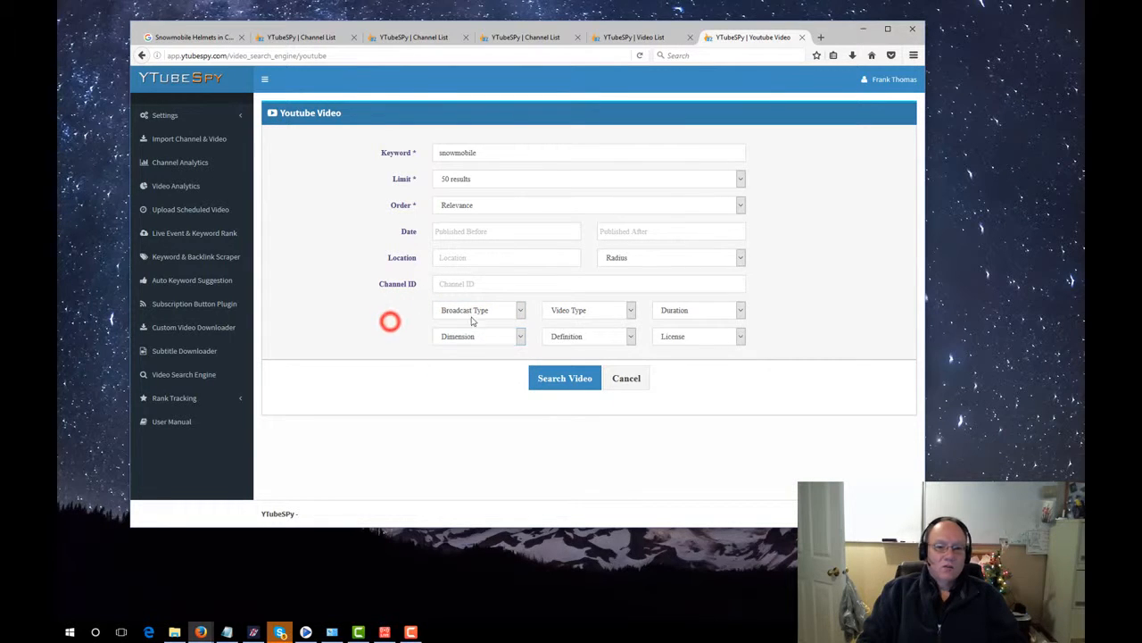
left_click(558, 311)
left_click(384, 318)
left_click(445, 337)
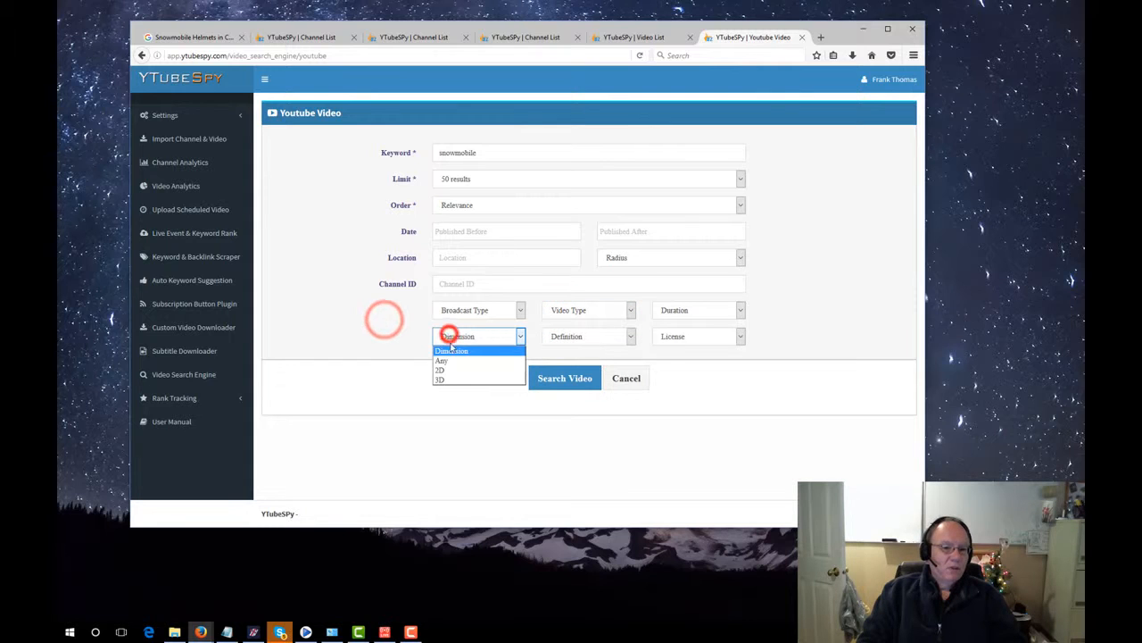
left_click(375, 336)
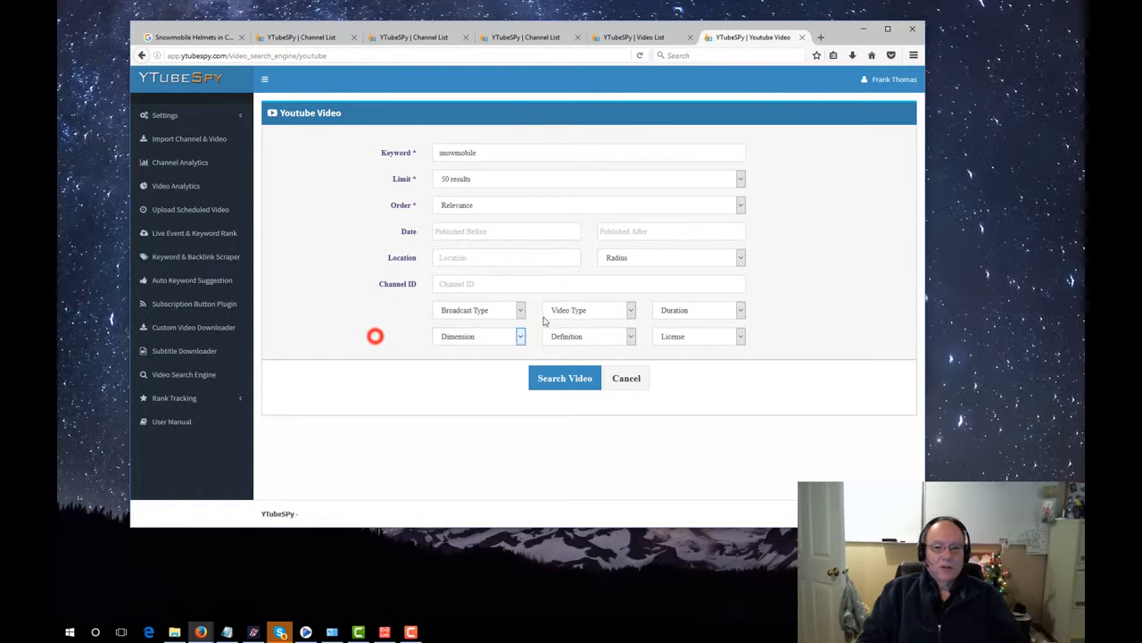
left_click(556, 310)
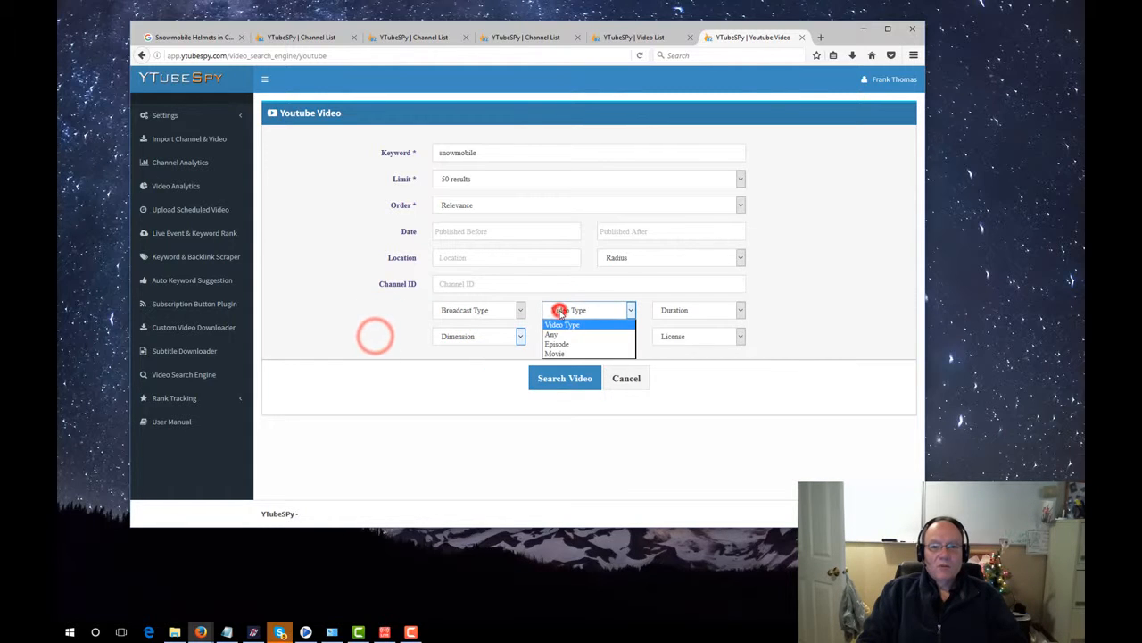
left_click(649, 304)
left_click(621, 337)
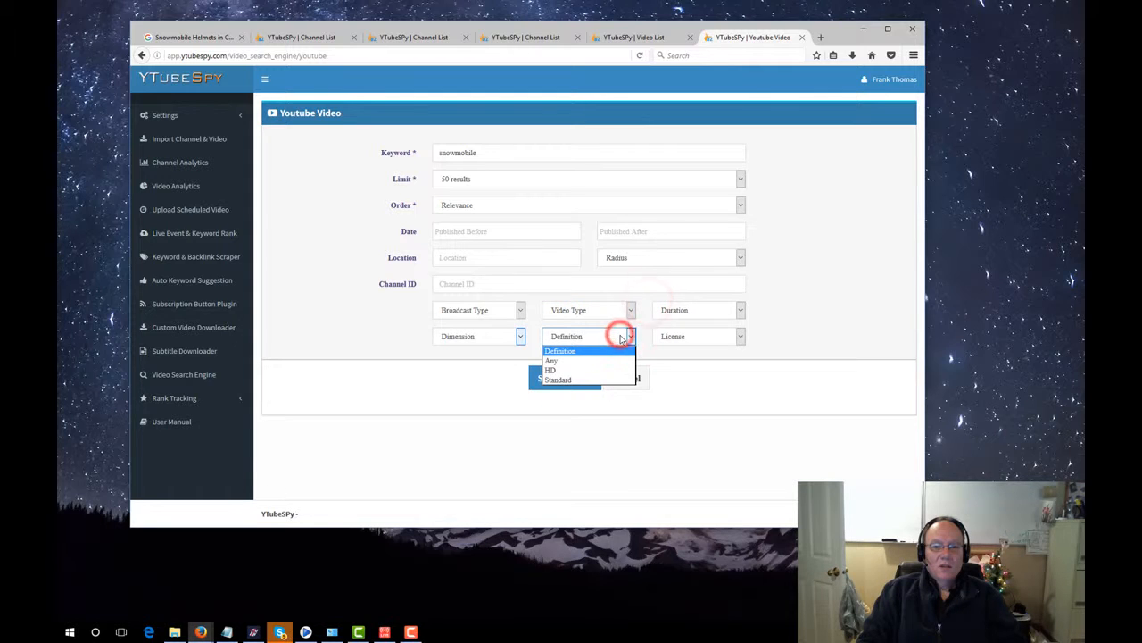
left_click(564, 369)
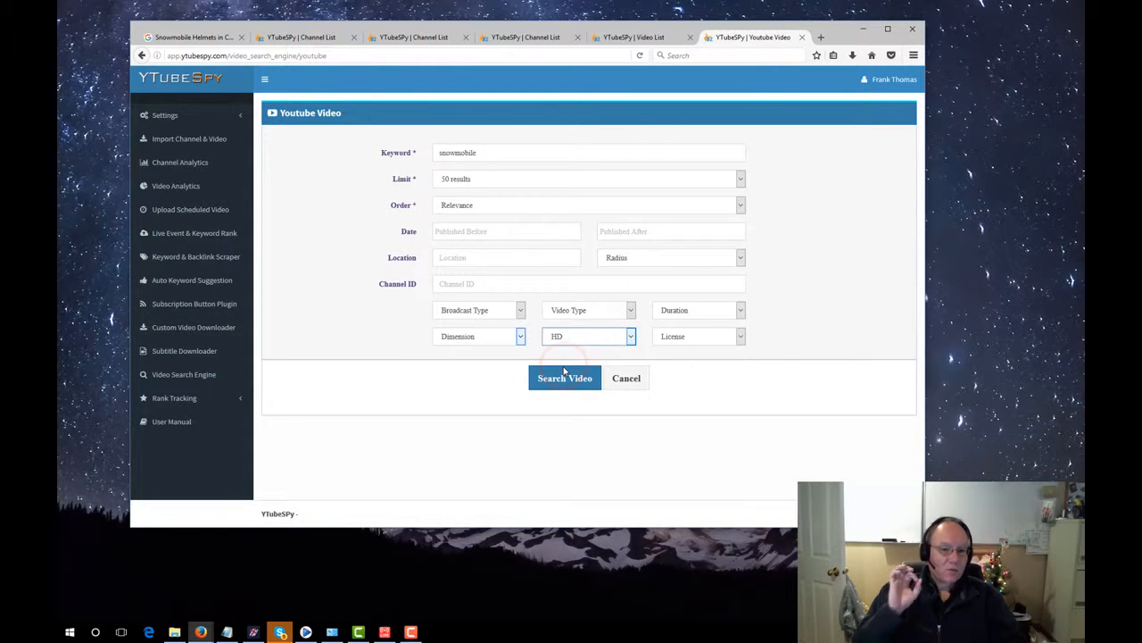
Set the License filter to Creative Common and run the snowmobile video search.
left_click(717, 312)
left_click(770, 309)
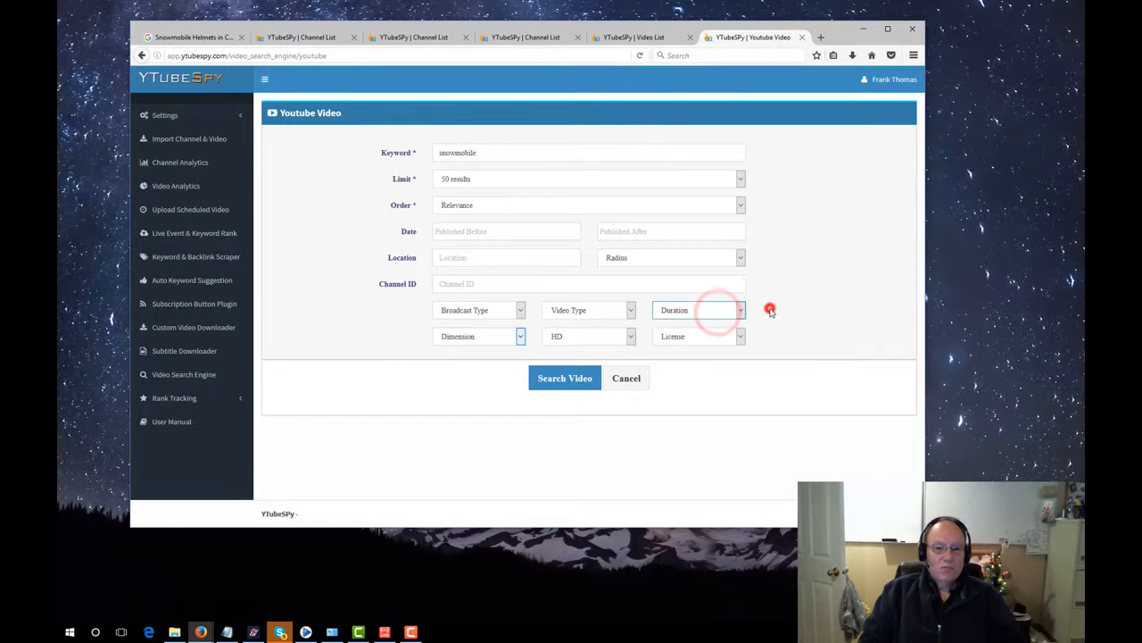
left_click(732, 339)
left_click(732, 338)
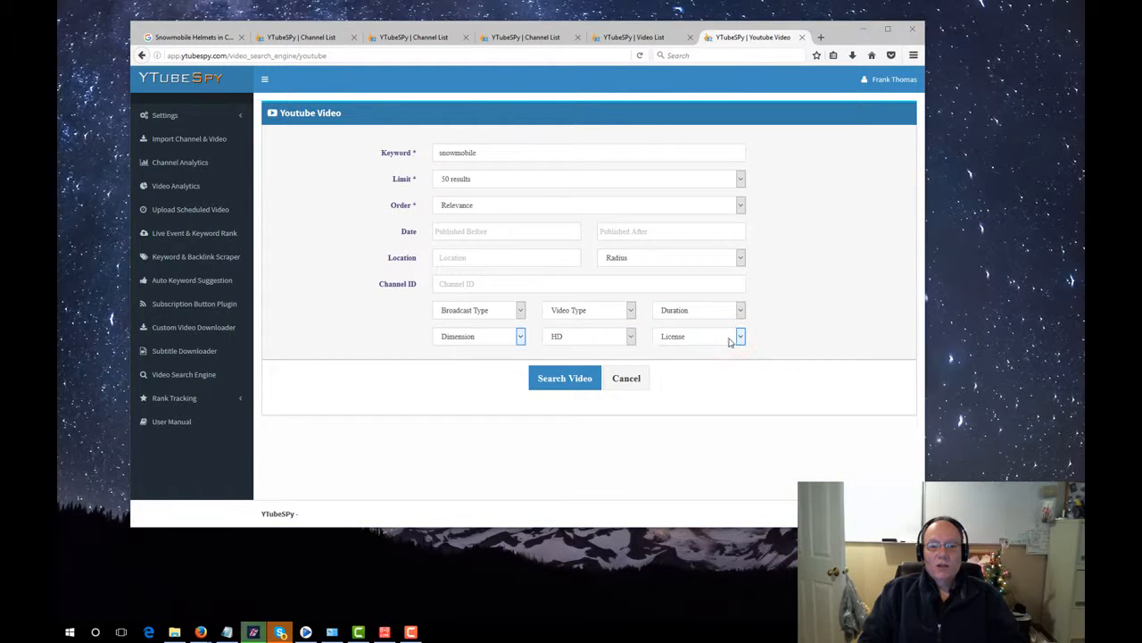
left_click(732, 339)
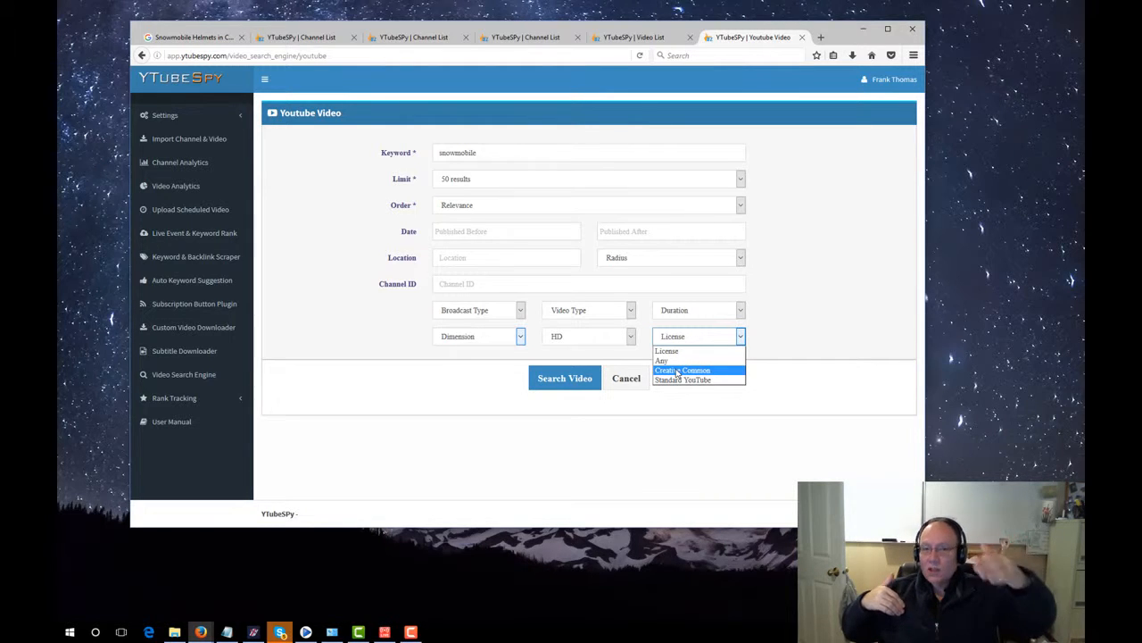
left_click(678, 370)
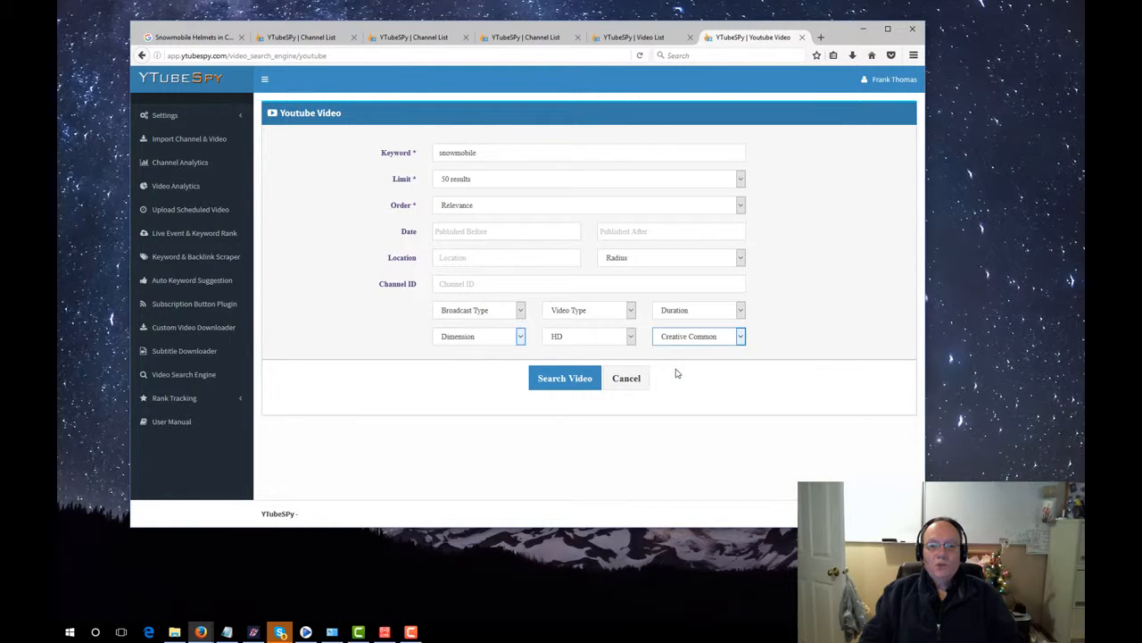
left_click(568, 379)
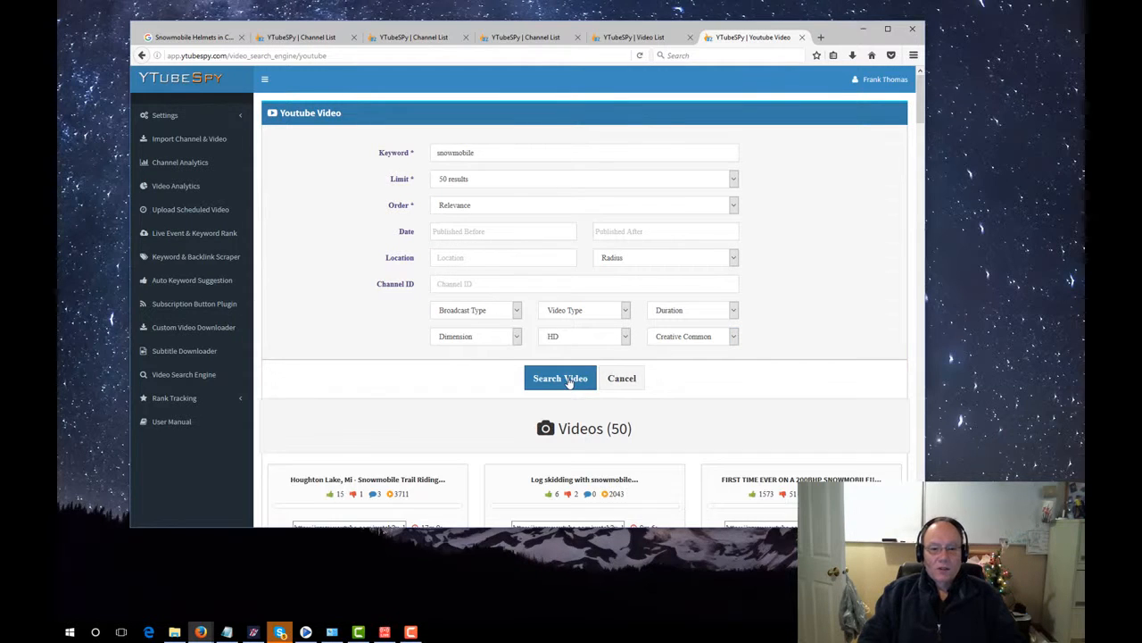
Scroll through the 50 snowmobile result cards, checking their likes, comments, views and durations.
scroll(429, 378, "down", 3)
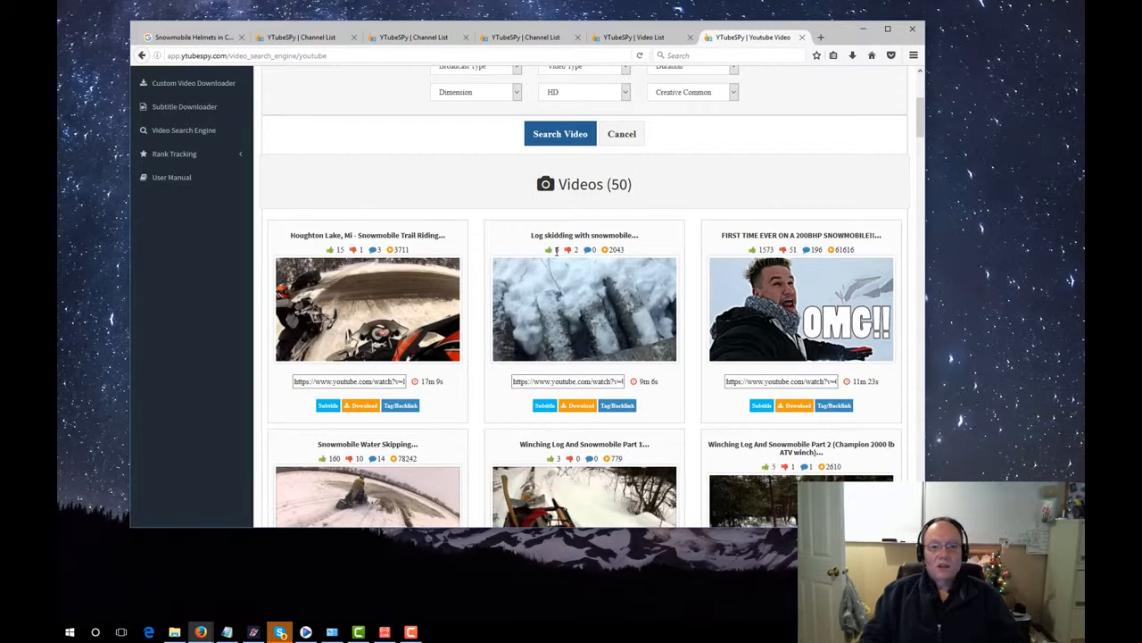
scroll(585, 333, "down", 3)
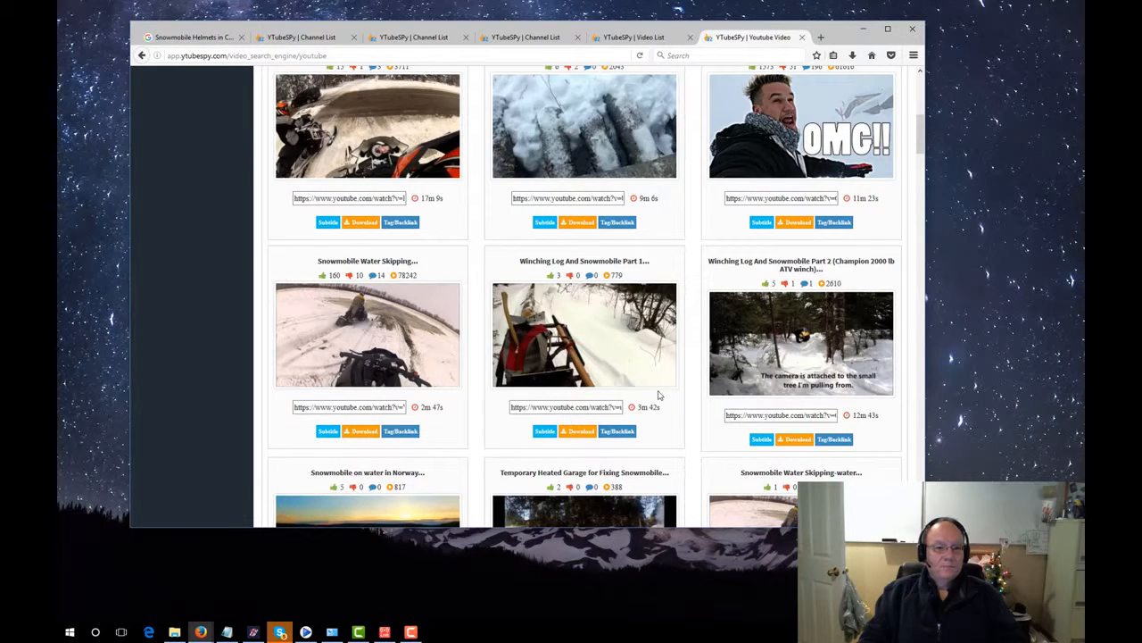
scroll(659, 394, "down", 5)
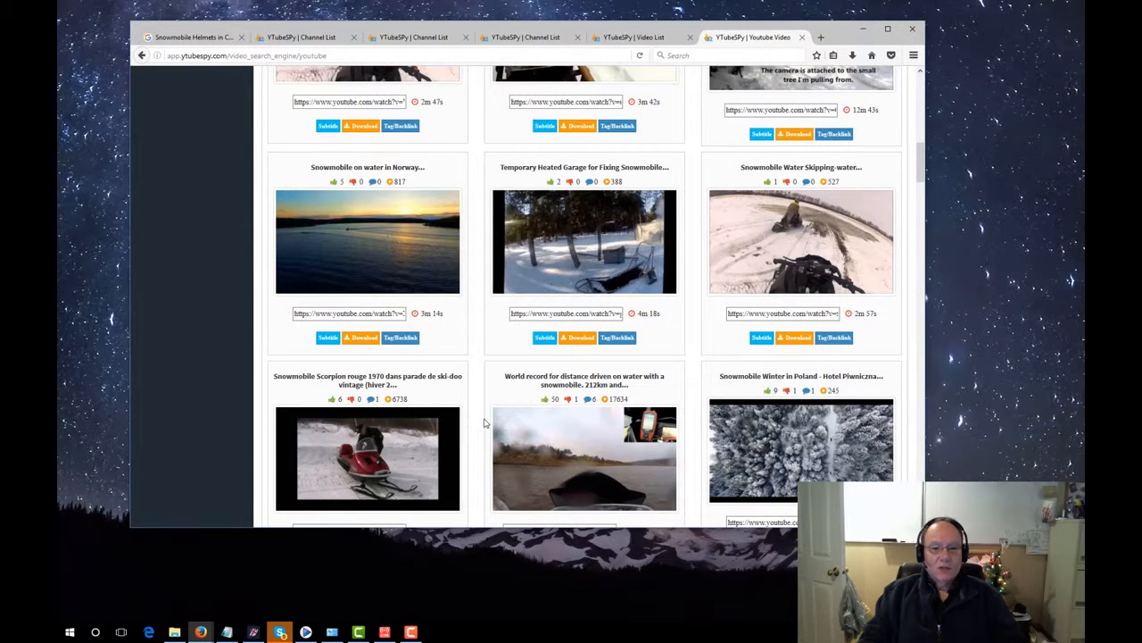
scroll(485, 422, "down", 1)
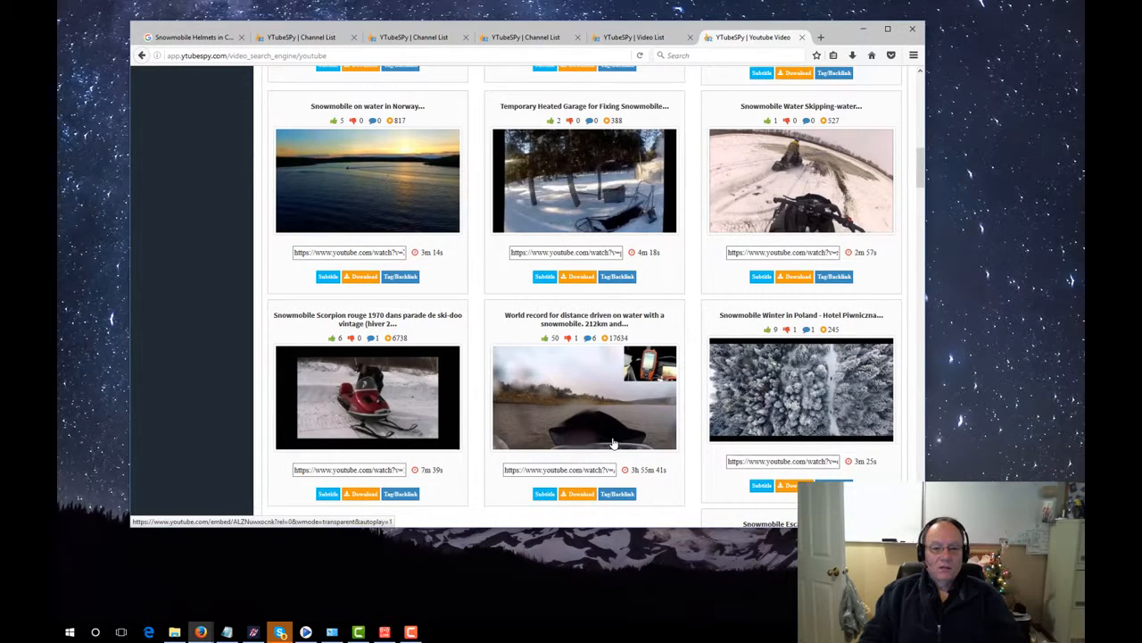
left_click(591, 342)
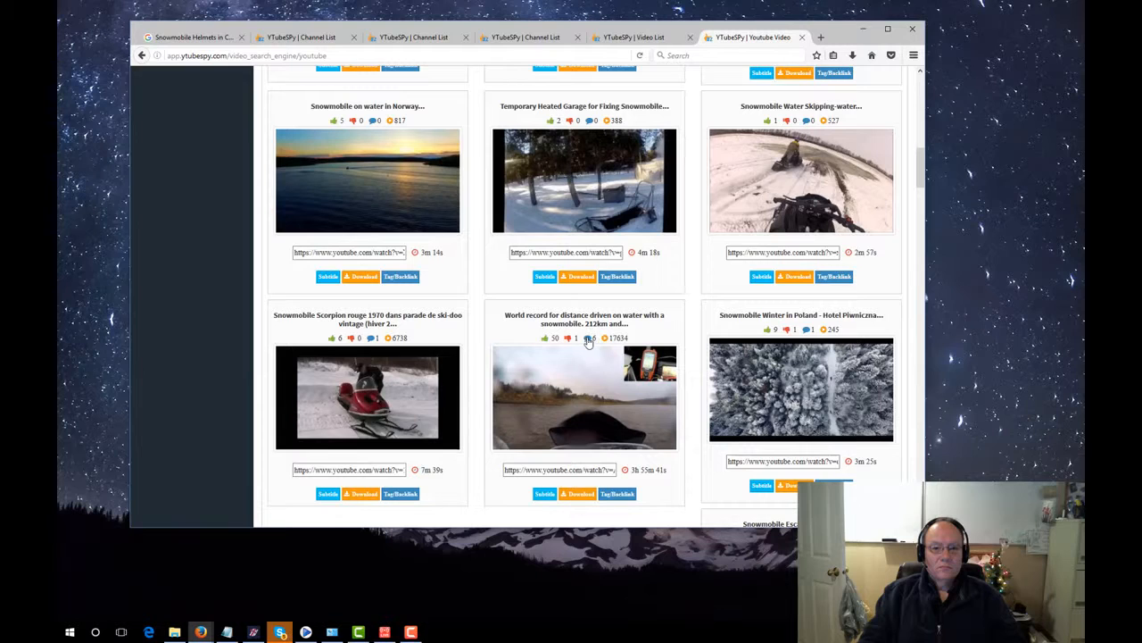
left_click(588, 342)
left_click(606, 342)
scroll(615, 396, "down", 3)
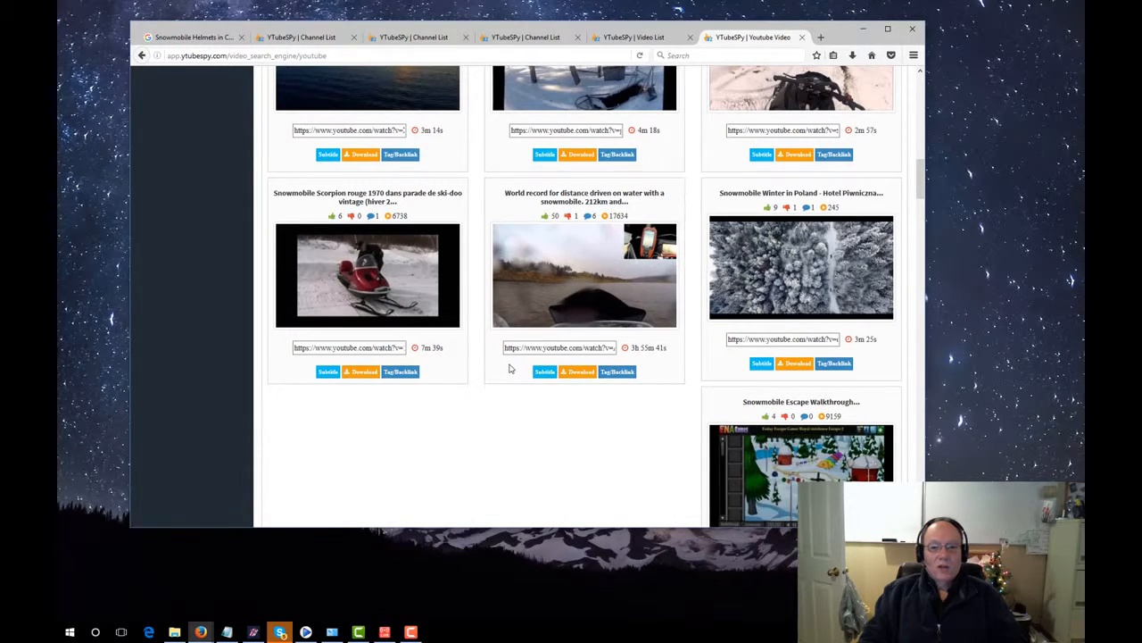
scroll(510, 367, "up", 3)
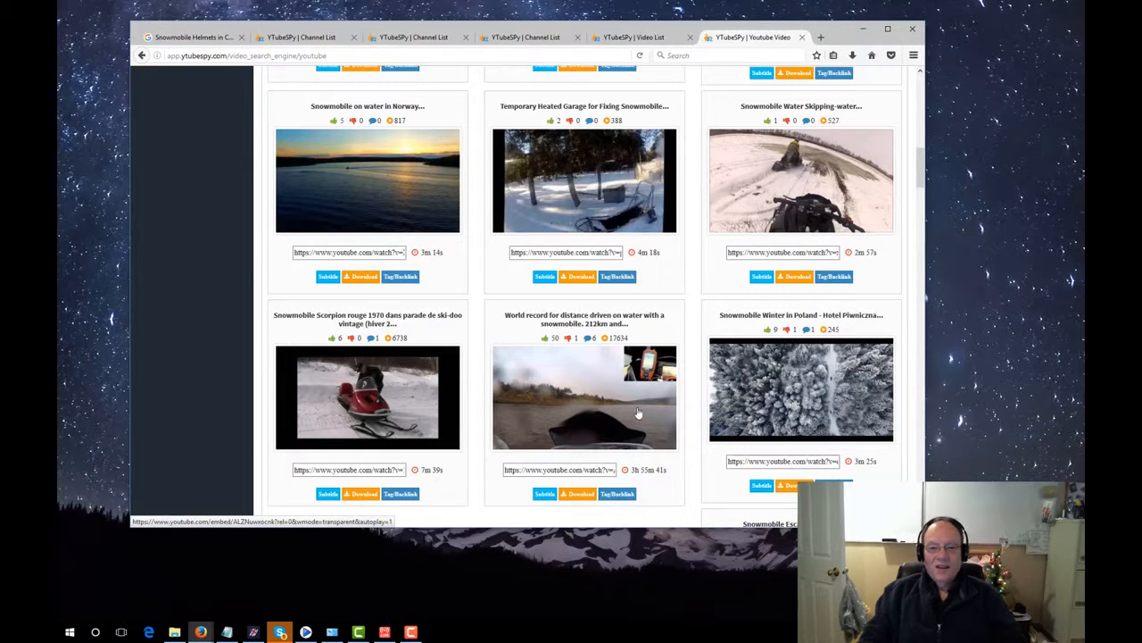
mouse_move(638, 412)
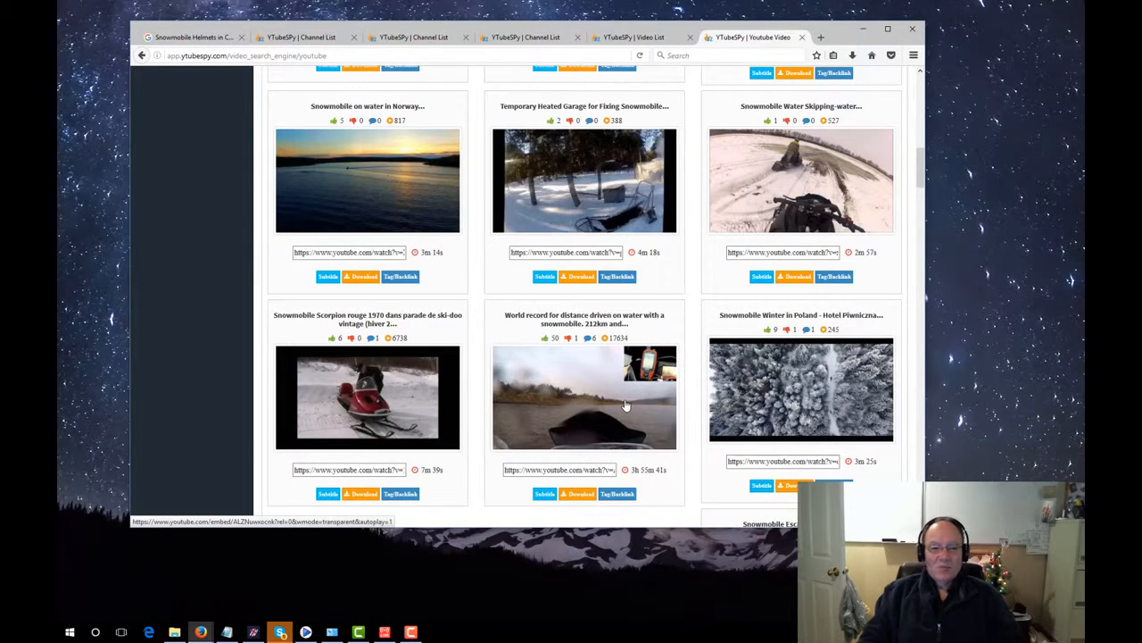
left_click(624, 408)
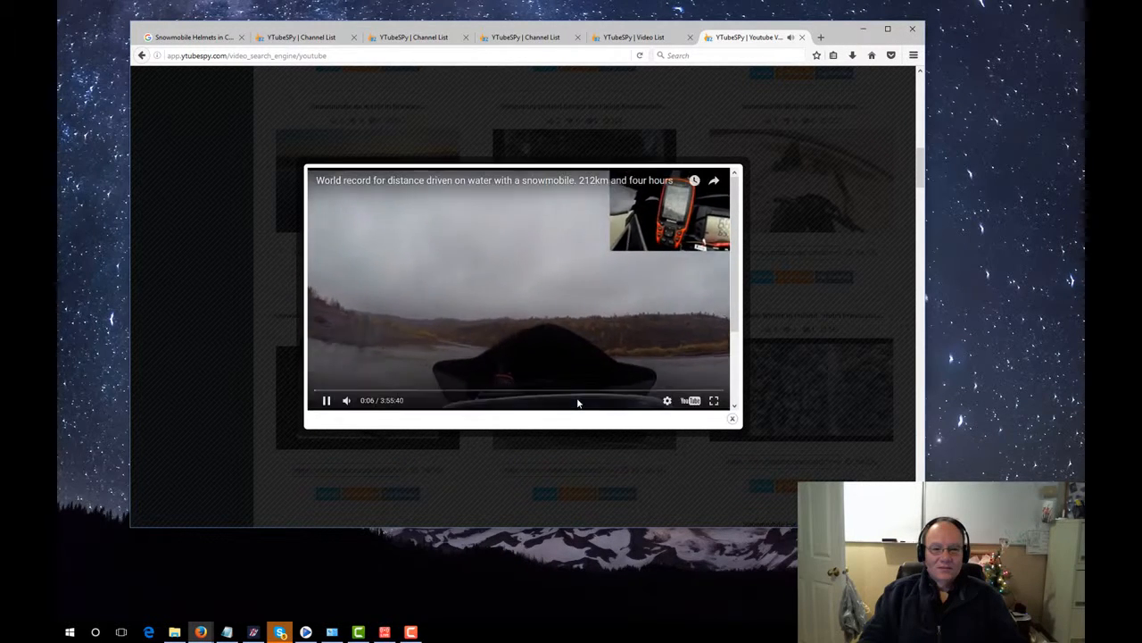
left_click(731, 419)
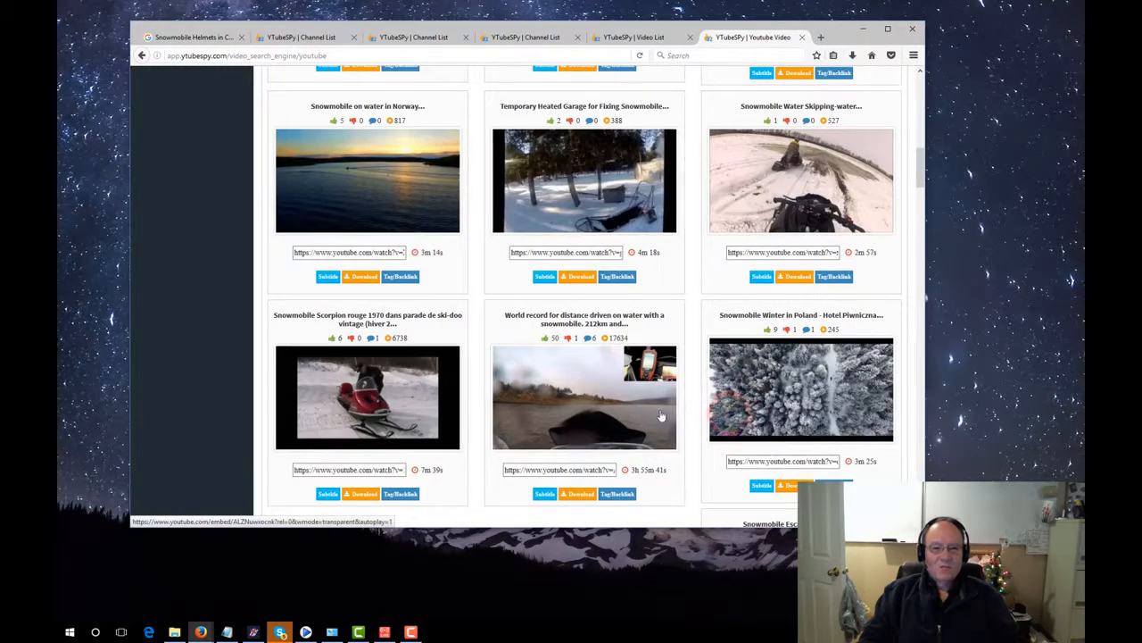
Look up subtitles for the Snowmobile Water Skipping-water video, then return to the results.
mouse_move(643, 407)
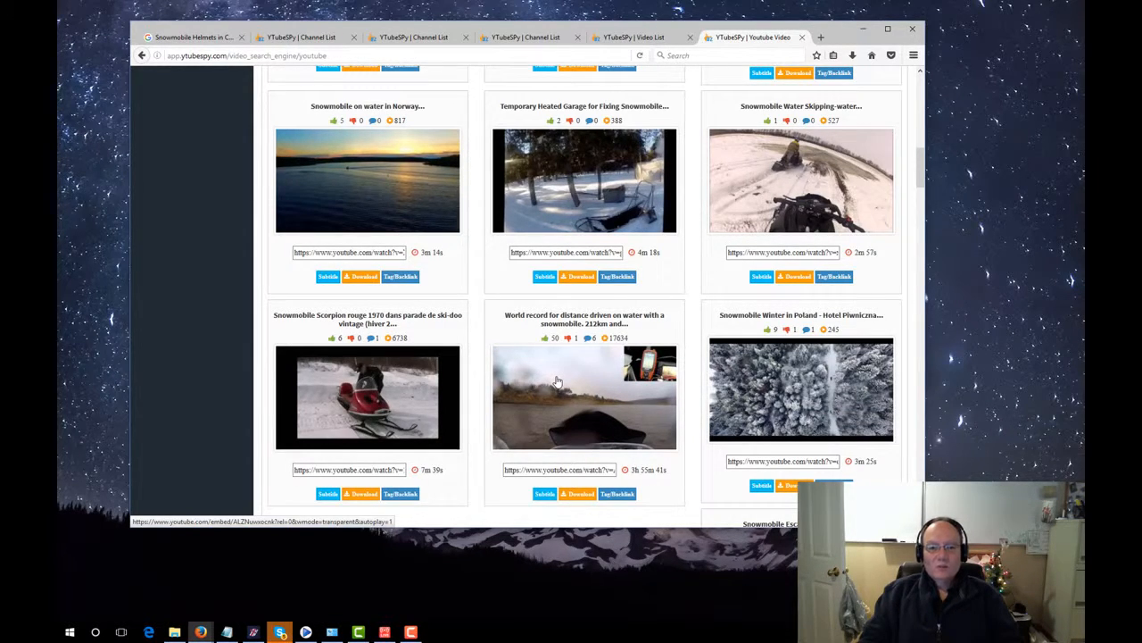
scroll(556, 382, "up", 2)
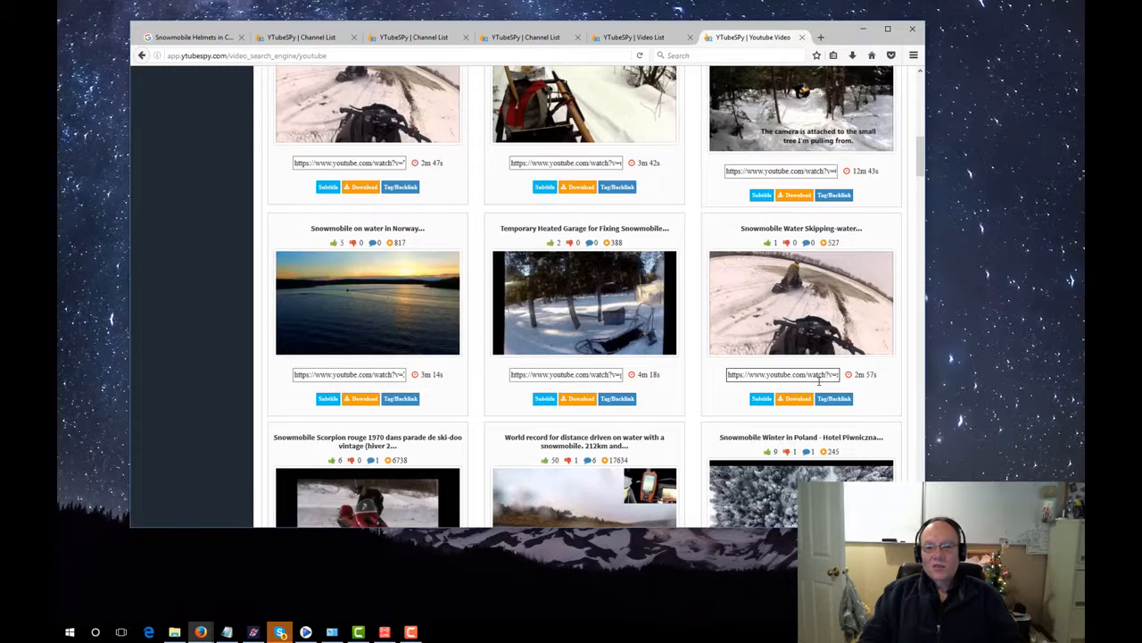
left_click(757, 400)
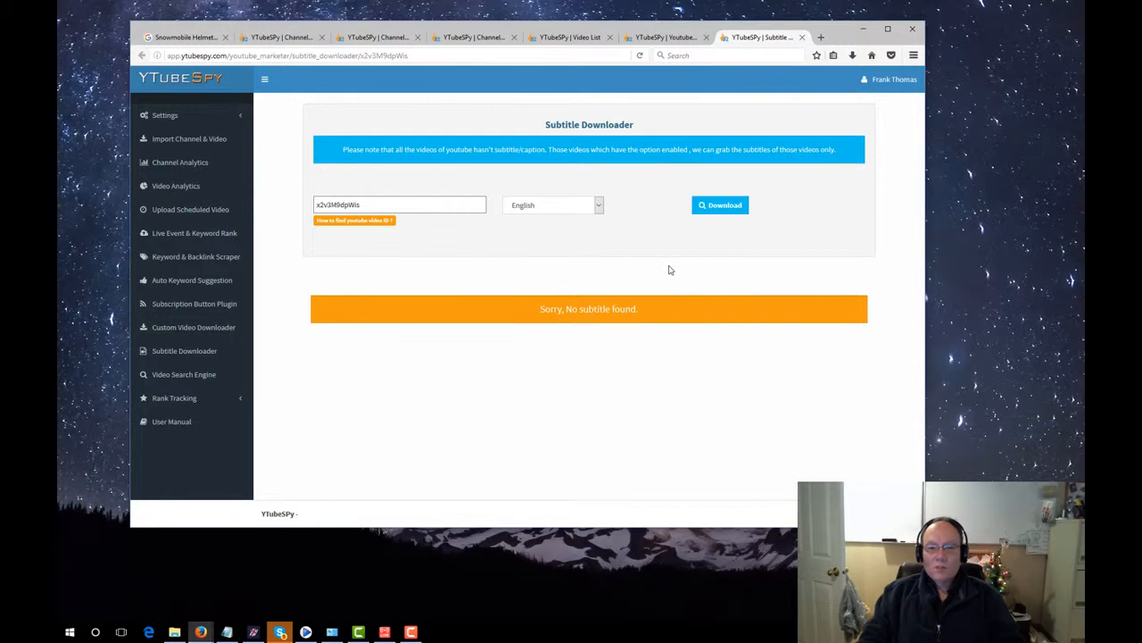
left_click(669, 39)
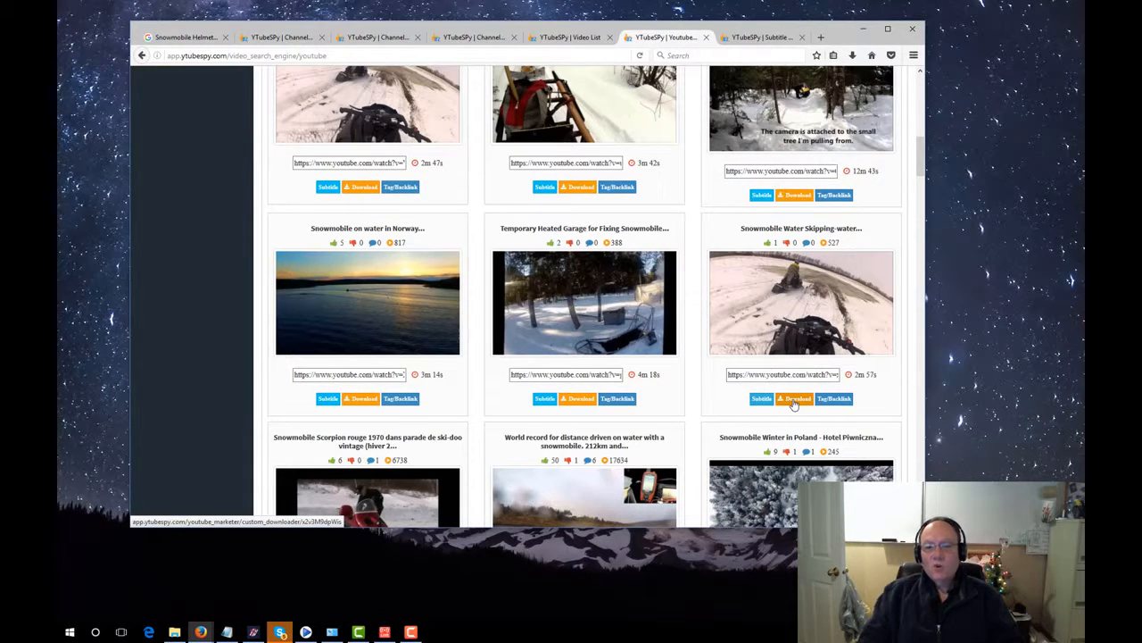
mouse_move(790, 323)
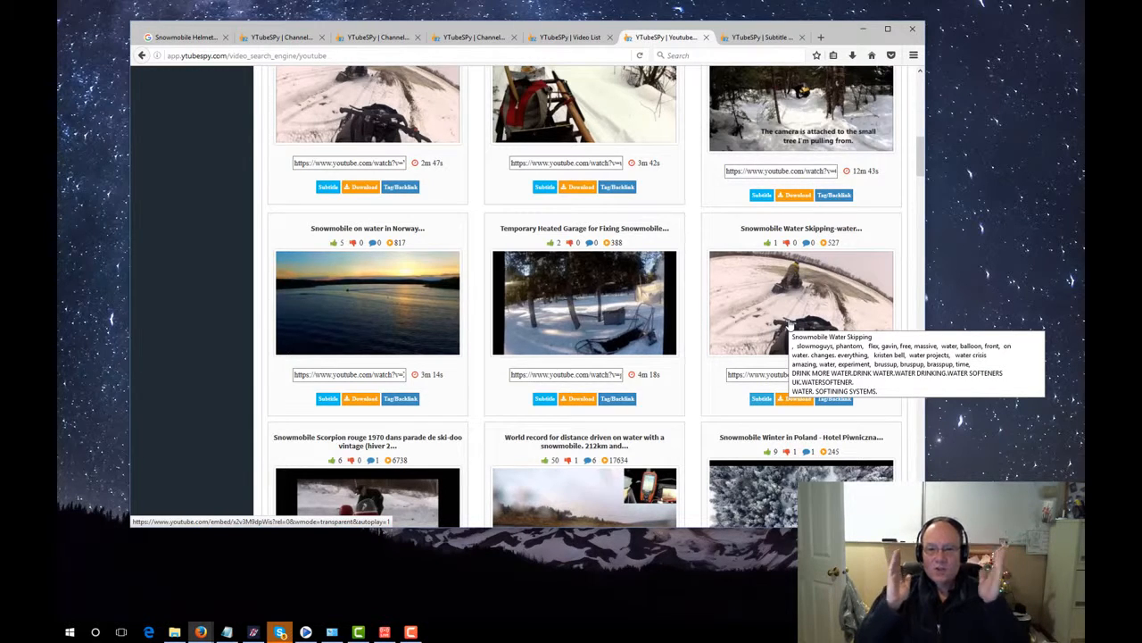
Convert the Snowmobile Water Skipping-water video to High Definition MP4.
left_click(792, 402)
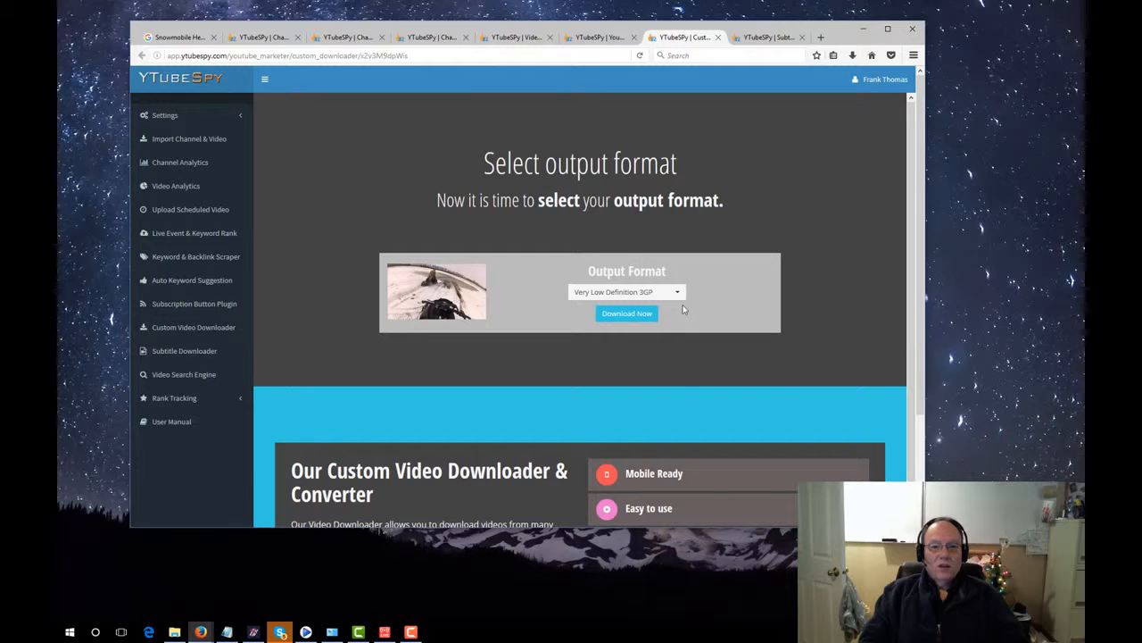
left_click(677, 292)
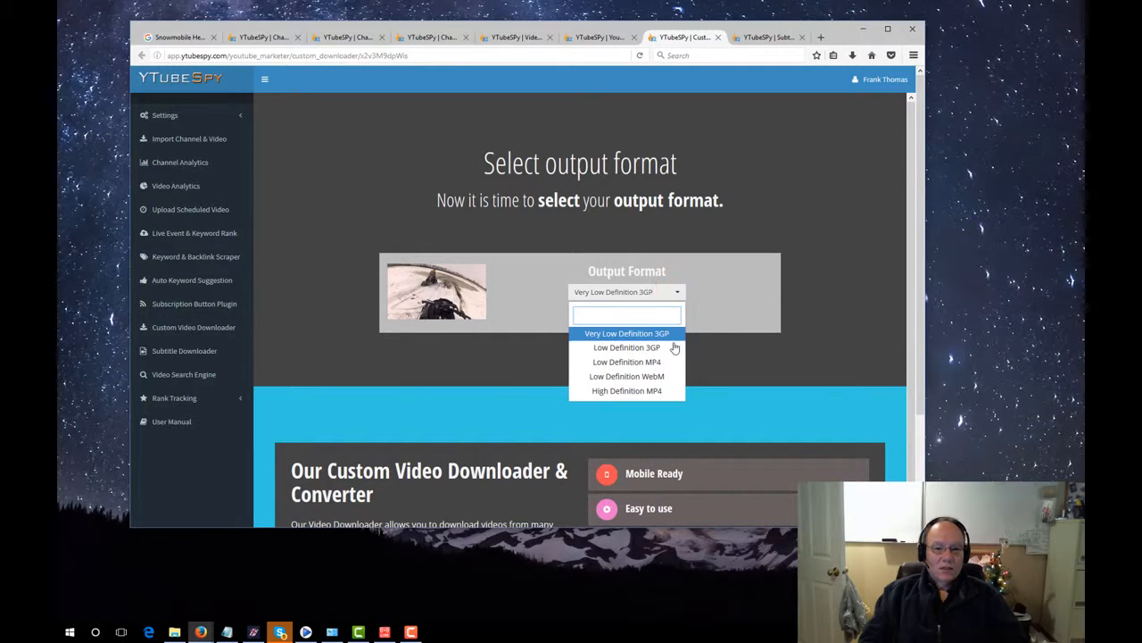
left_click(659, 393)
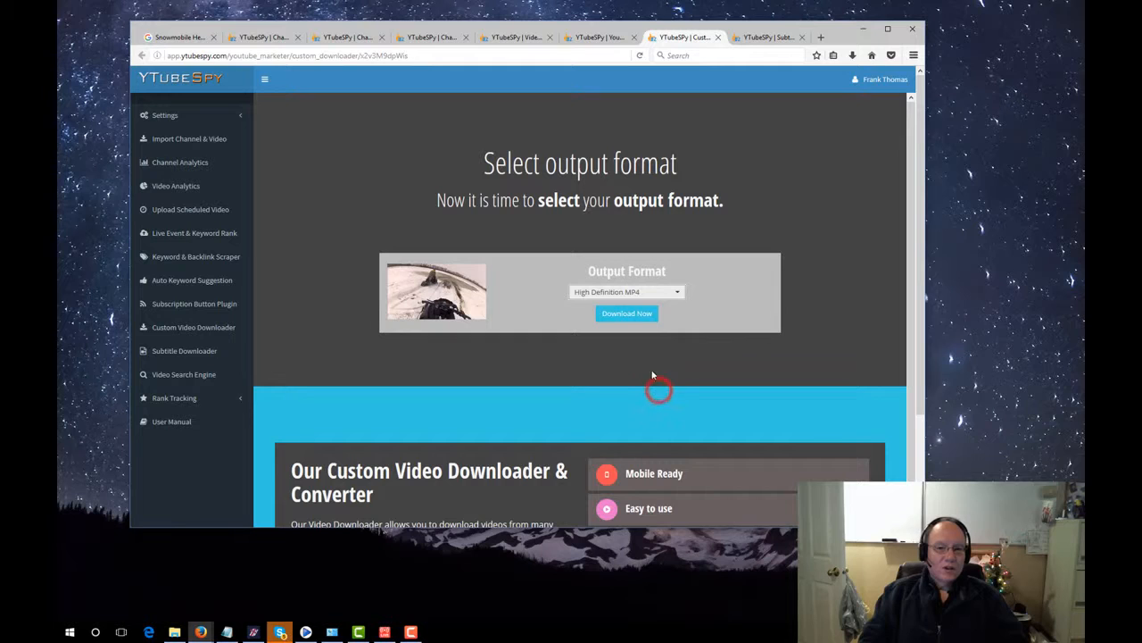
left_click(635, 312)
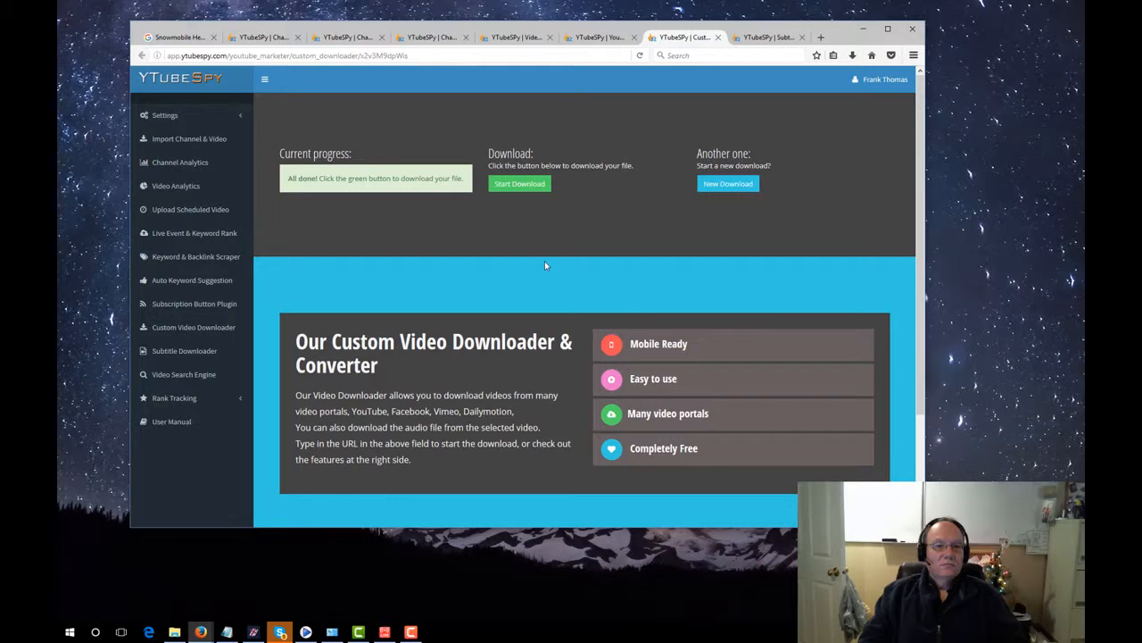
Save the 66.4 MB MP4 file and open it from the browser downloads.
left_click(519, 184)
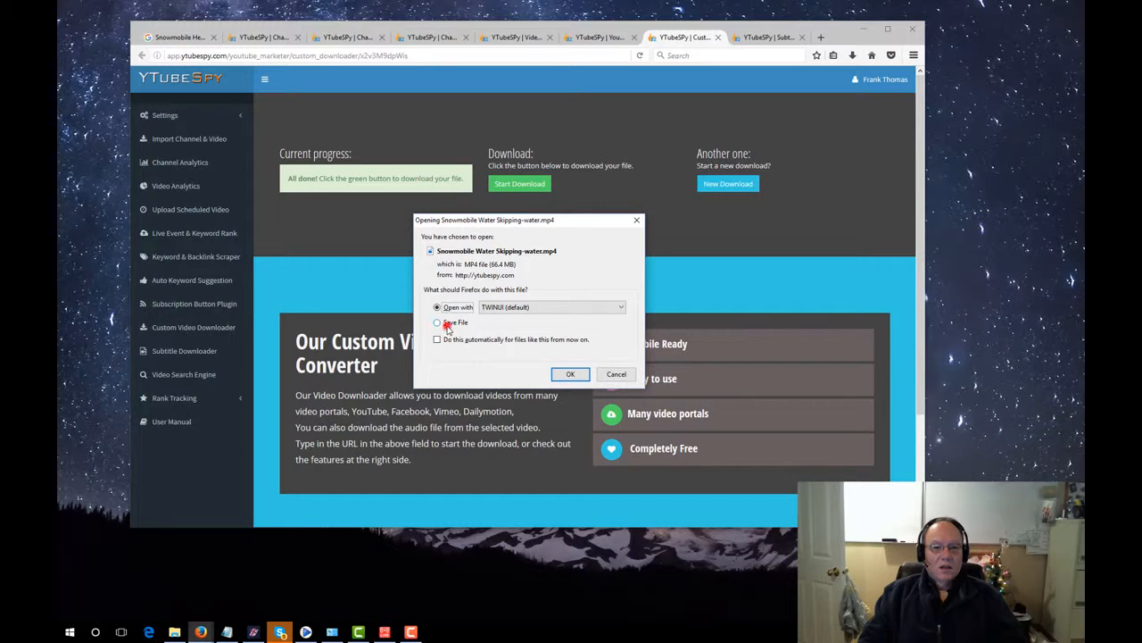
left_click(448, 323)
left_click(578, 377)
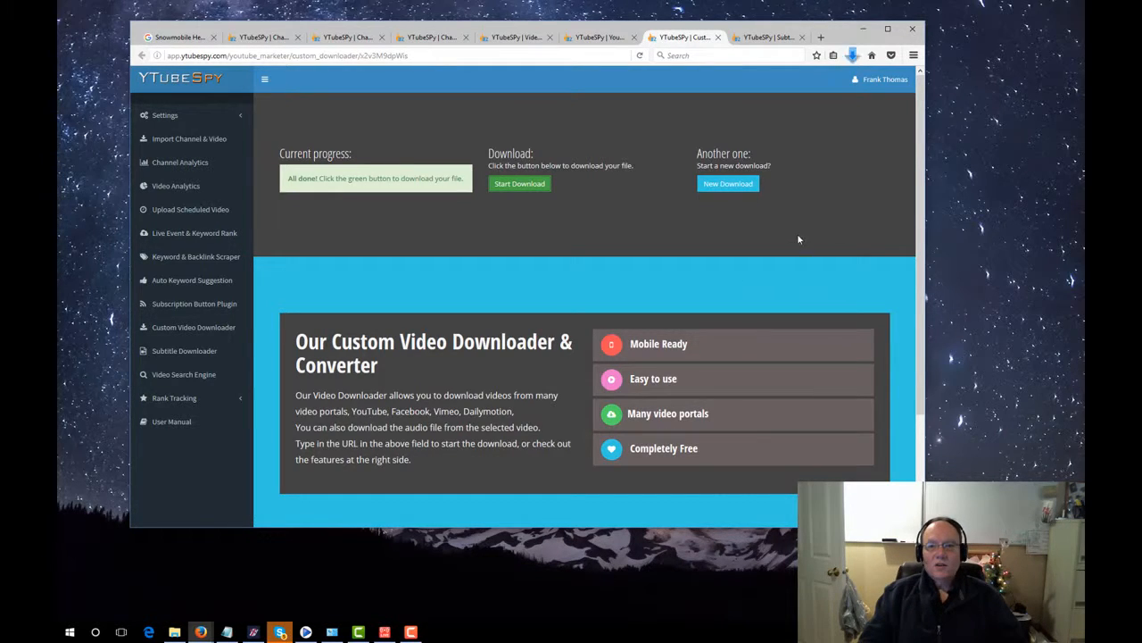
left_click(852, 56)
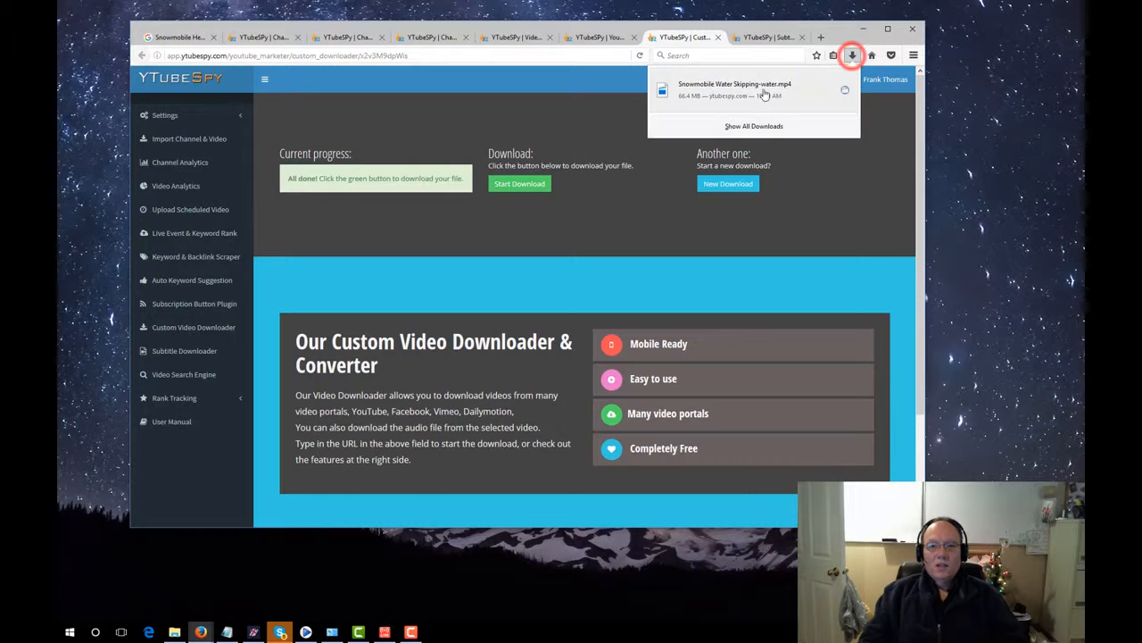
left_click(724, 89)
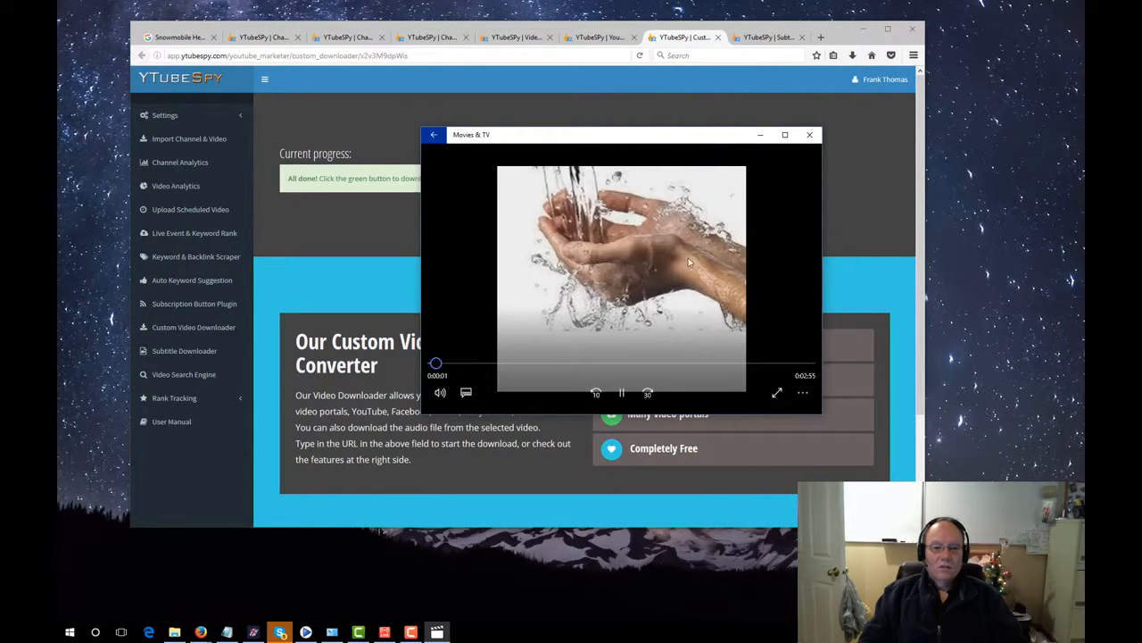
Seek the clip ahead to about 1:07, pause, close the player and return to the results.
left_click(483, 364)
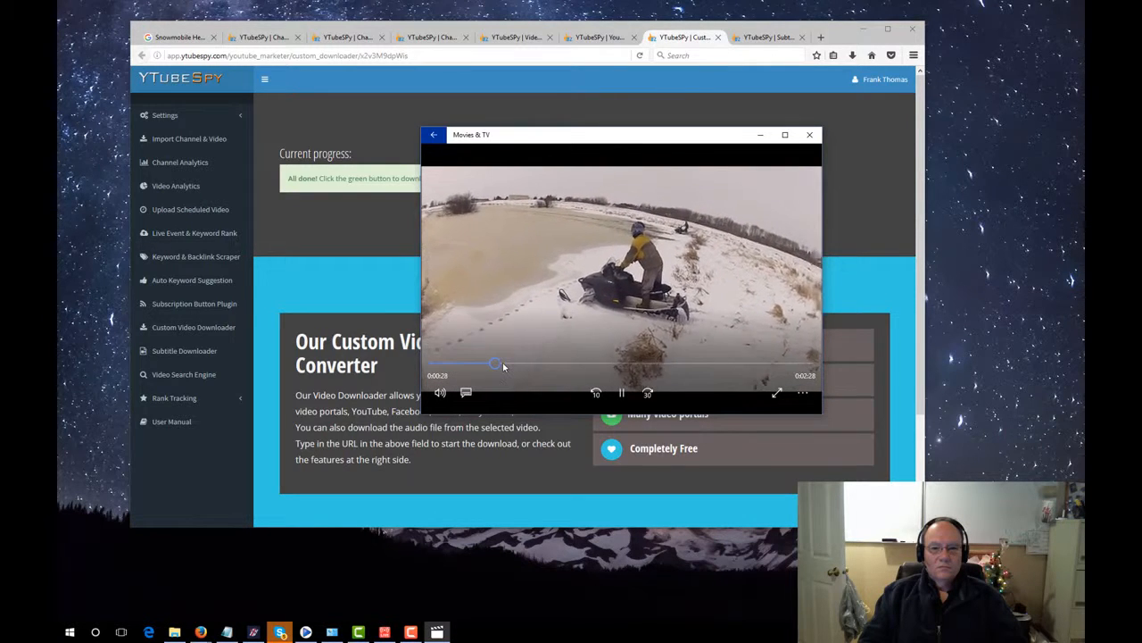
left_click(576, 364)
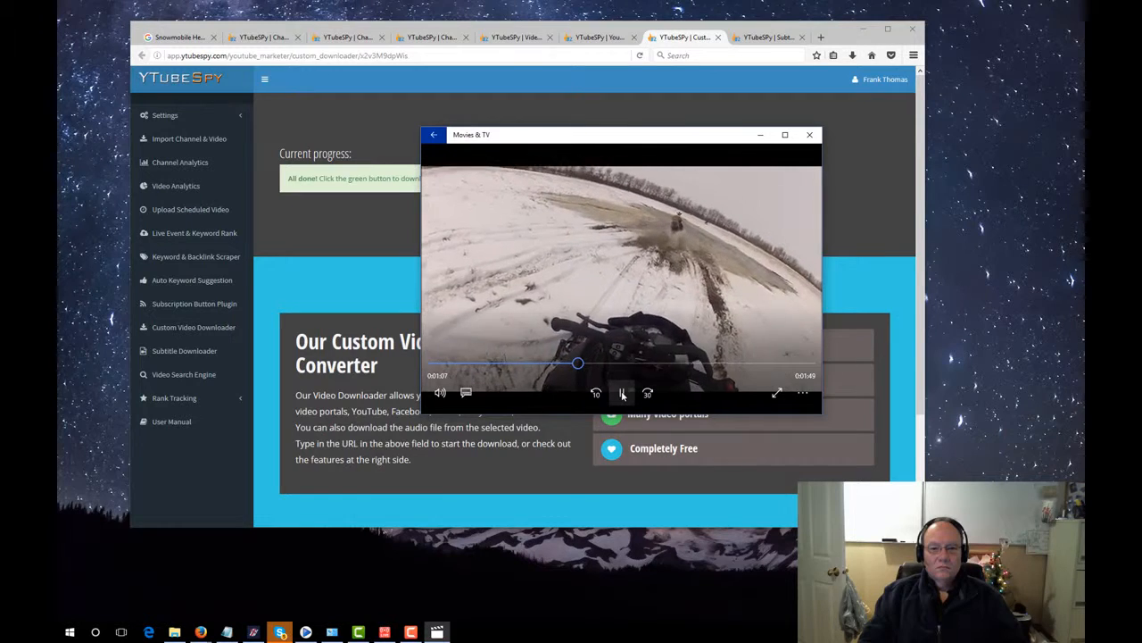
left_click(622, 395)
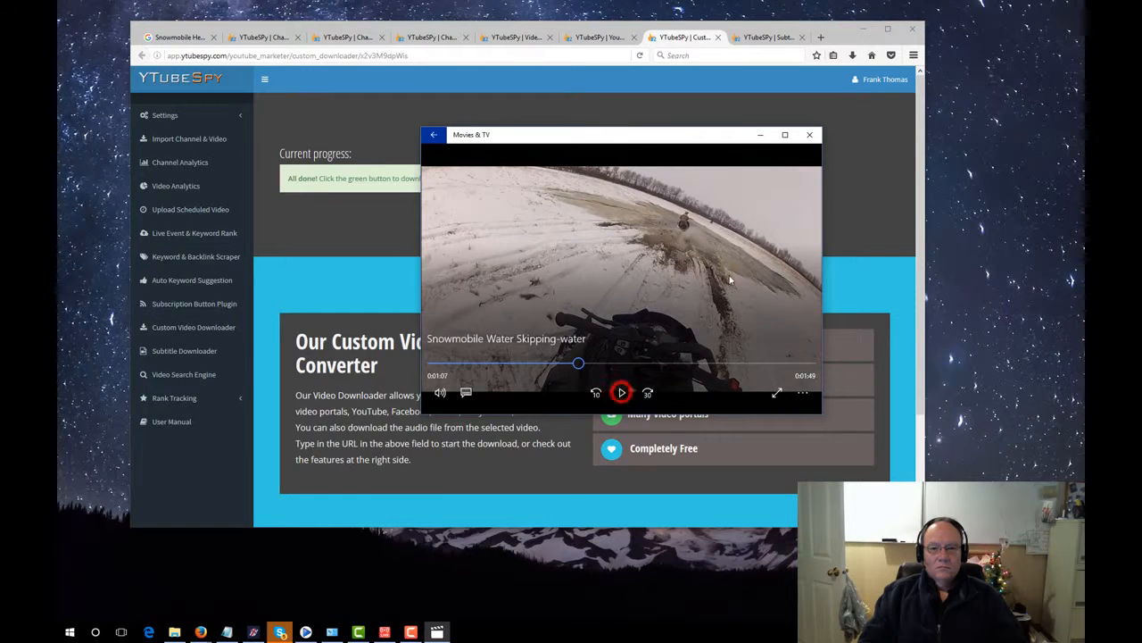
left_click(809, 135)
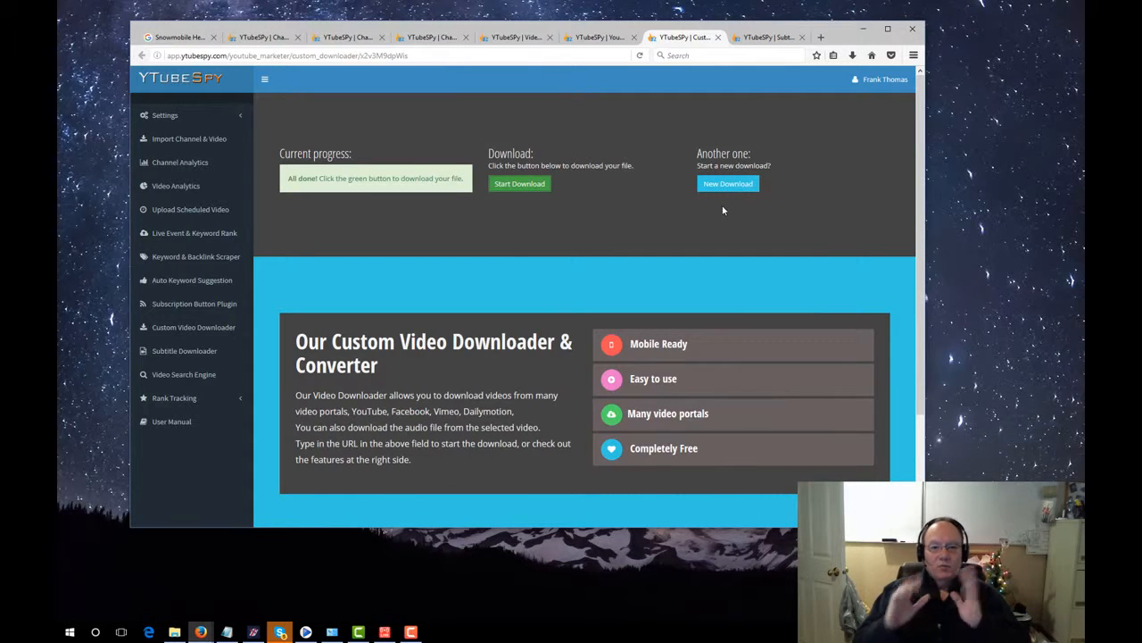
left_click(589, 36)
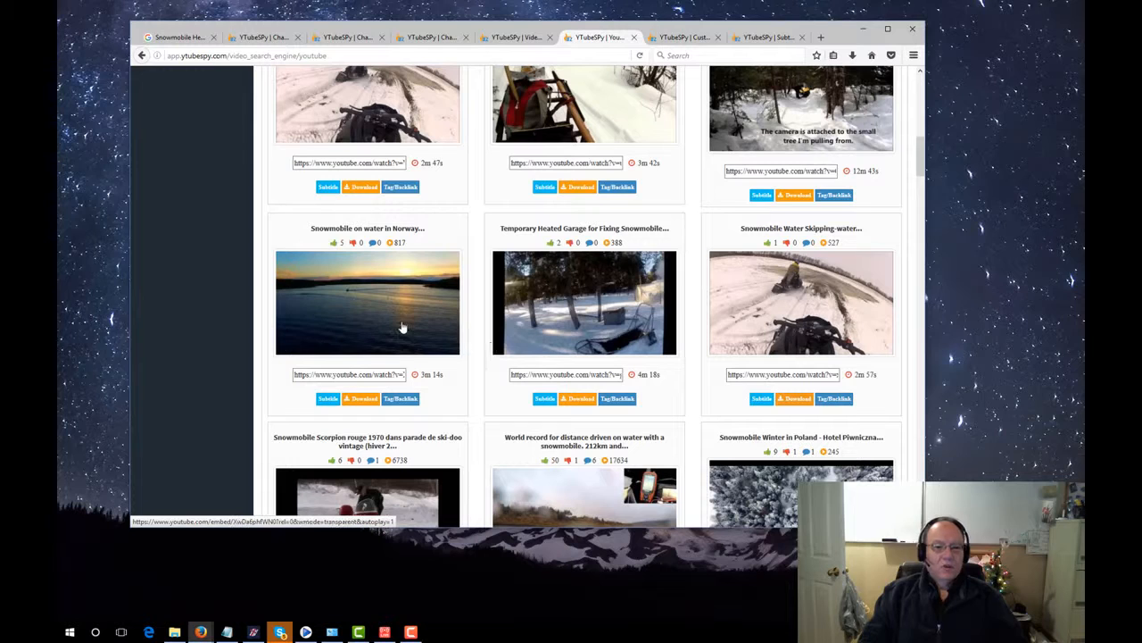
scroll(396, 323, "up", 2)
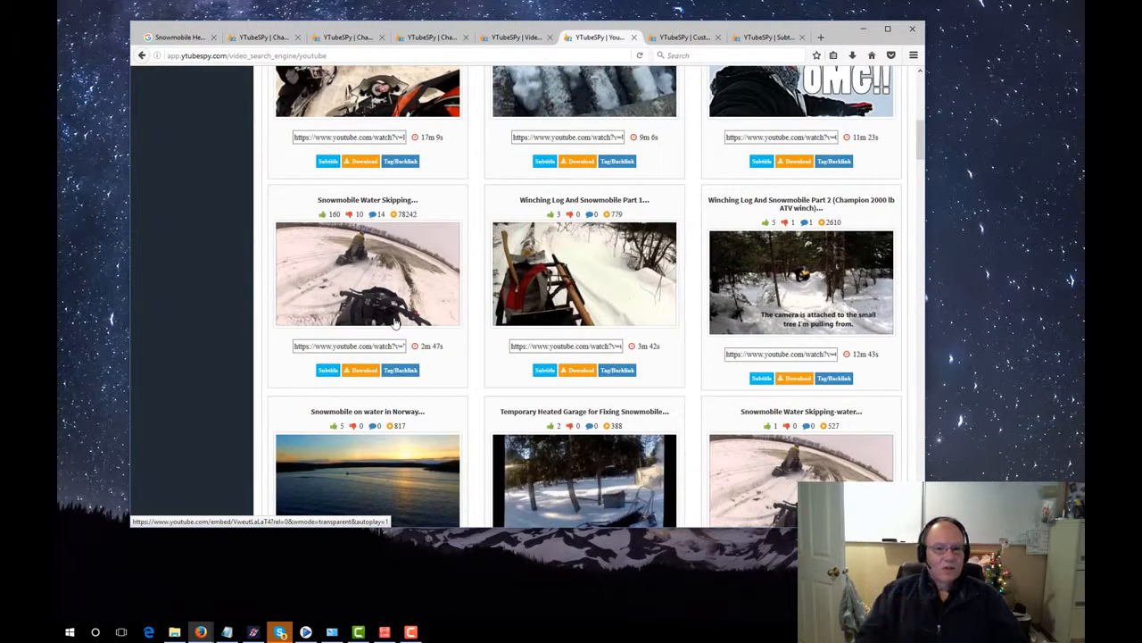
scroll(396, 323, "up", 3)
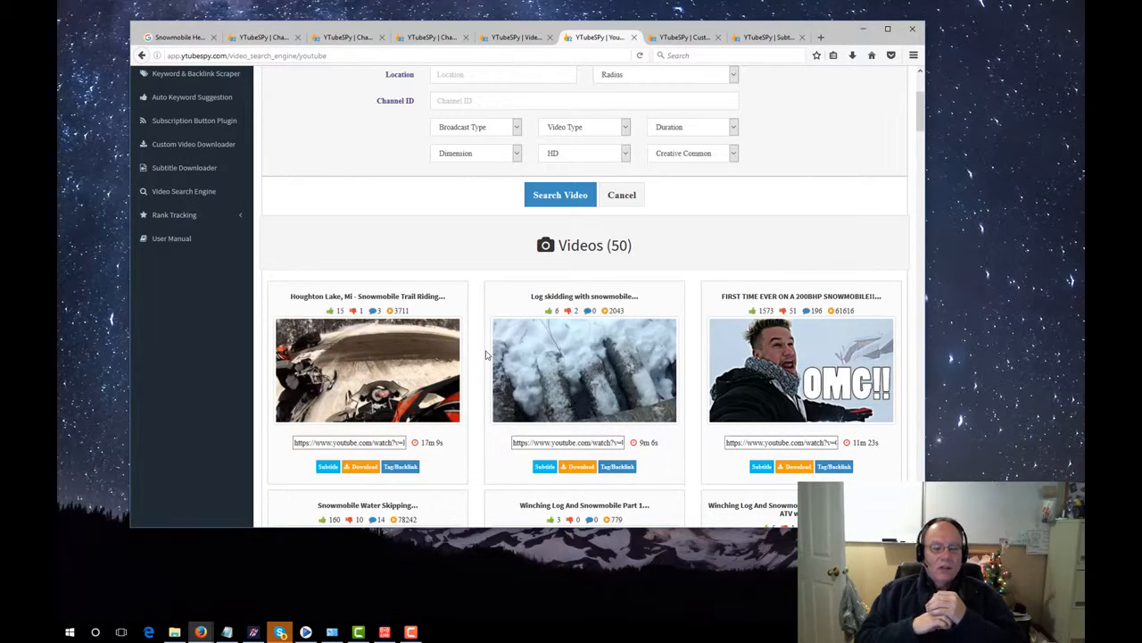
left_click(373, 359)
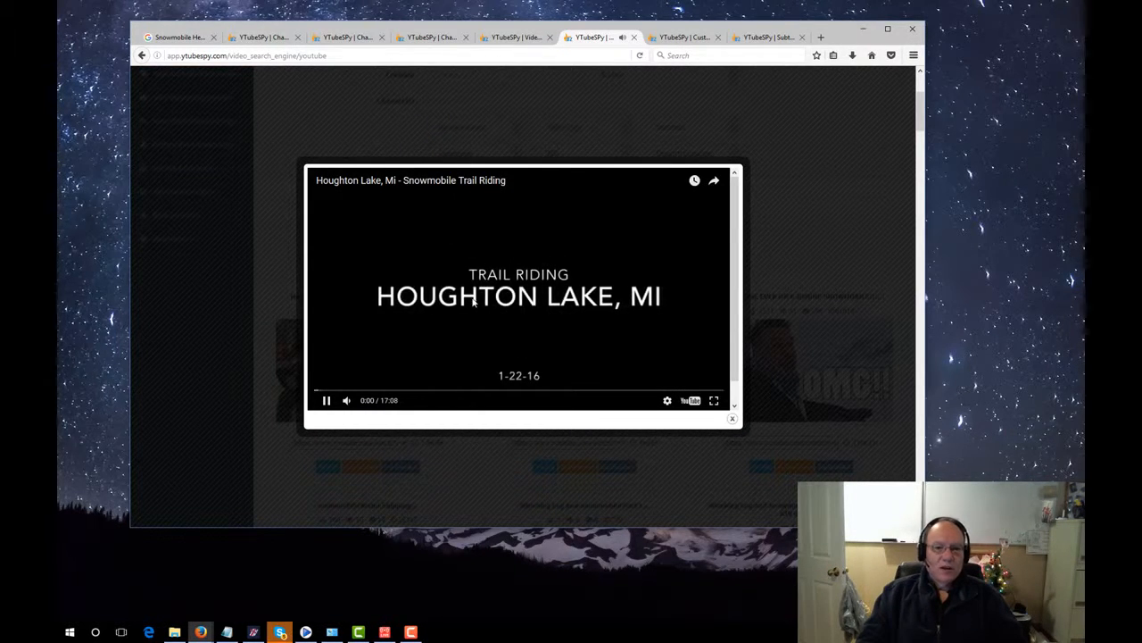
left_click(369, 391)
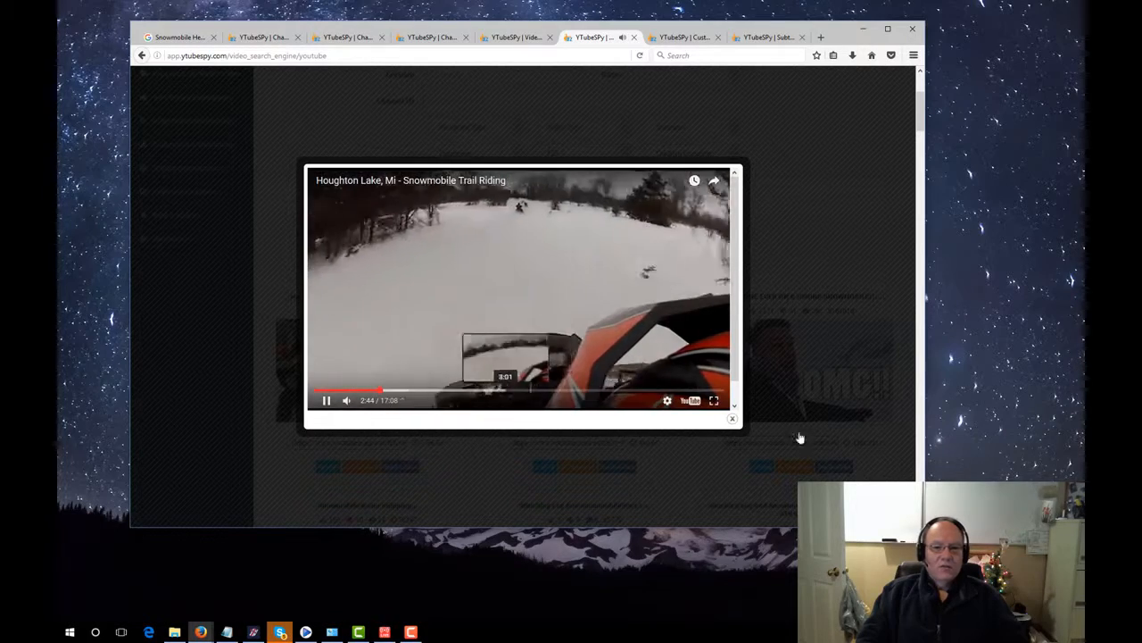
left_click(730, 422)
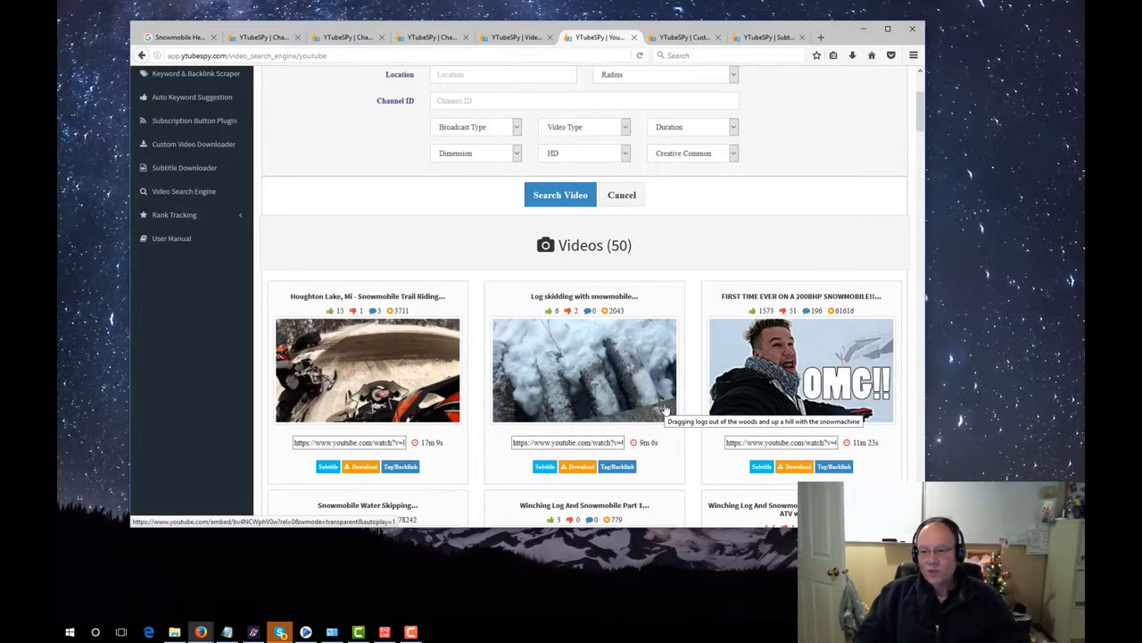
Scrape the Houghton Lake video's tags and backlinks and review the 8 tags and 2 backlinks.
scroll(585, 384, "down", 6)
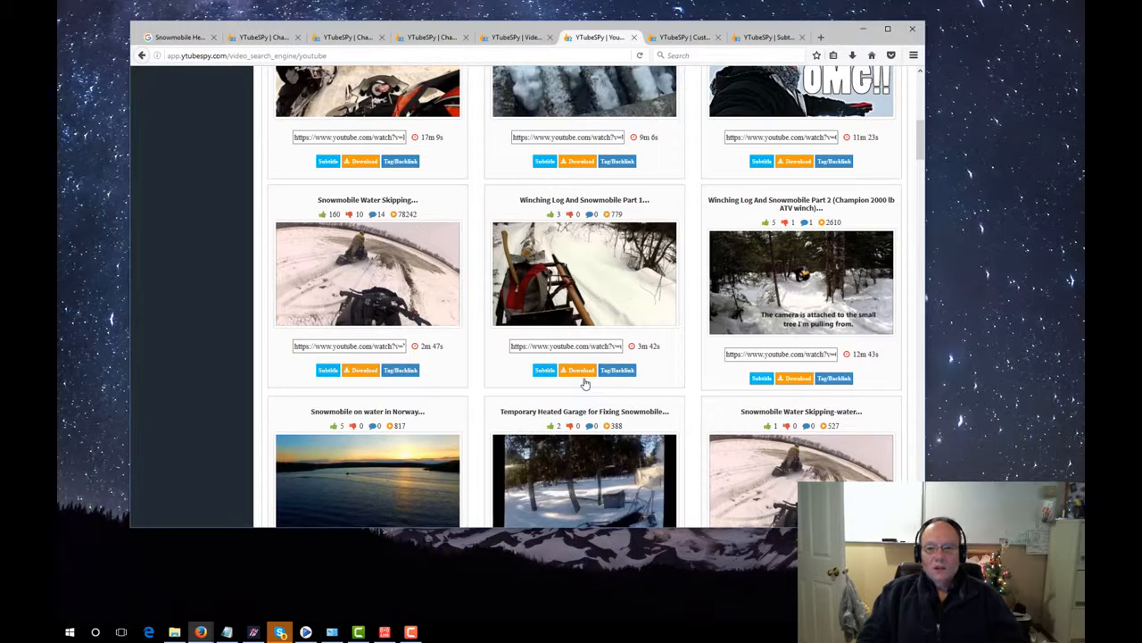
scroll(585, 375, "up", 4)
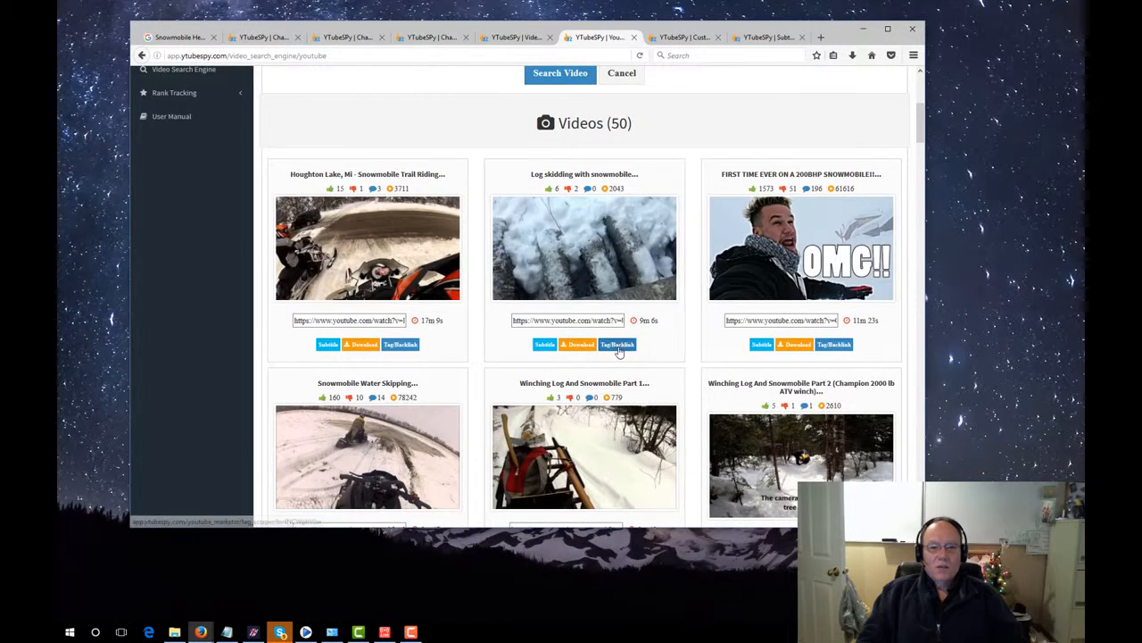
left_click(400, 345)
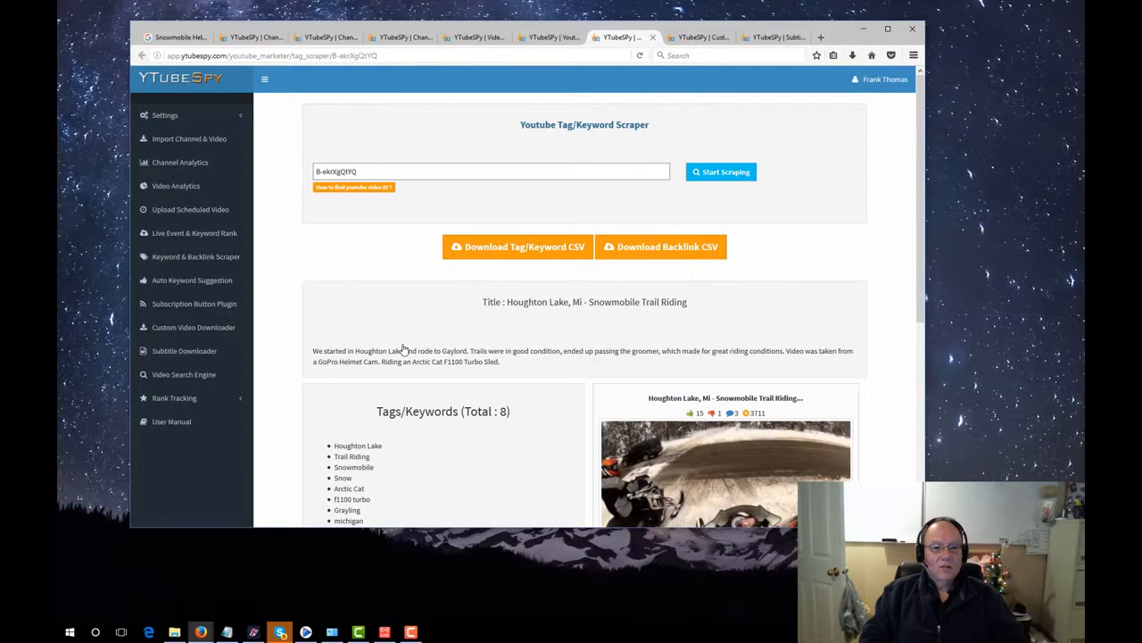
scroll(412, 350, "down", 3)
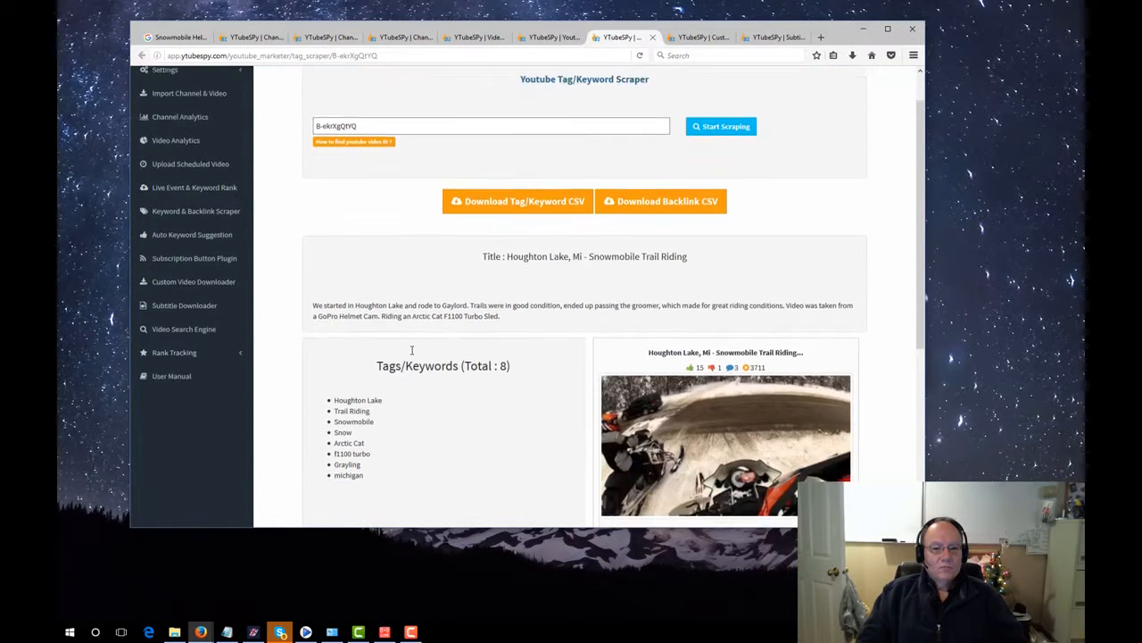
scroll(411, 350, "down", 3)
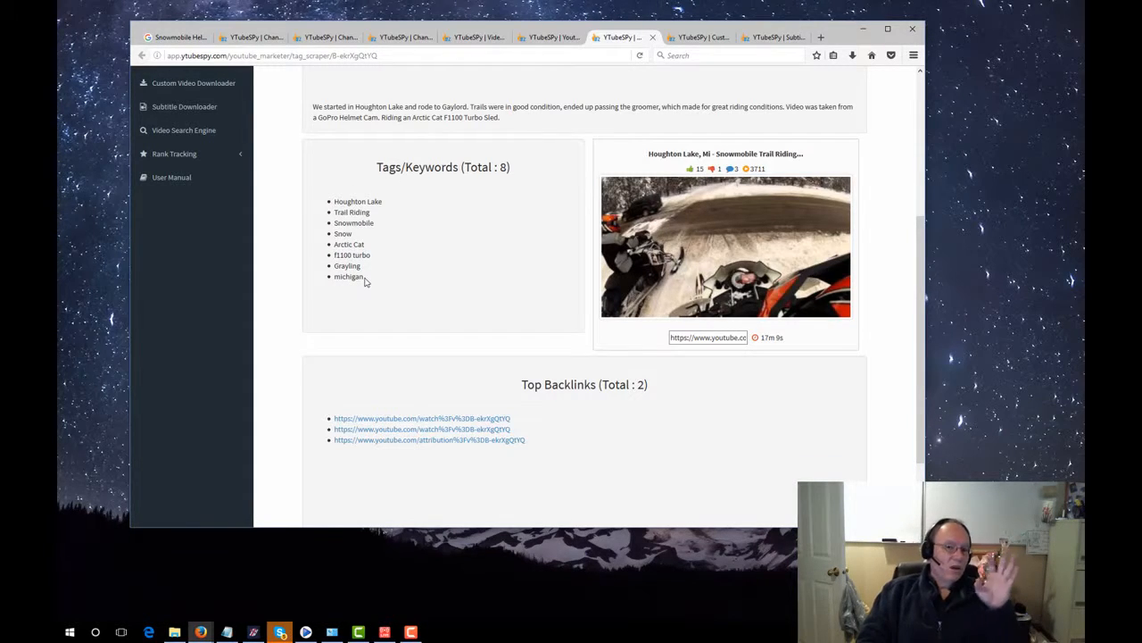
scroll(364, 282, "up", 5)
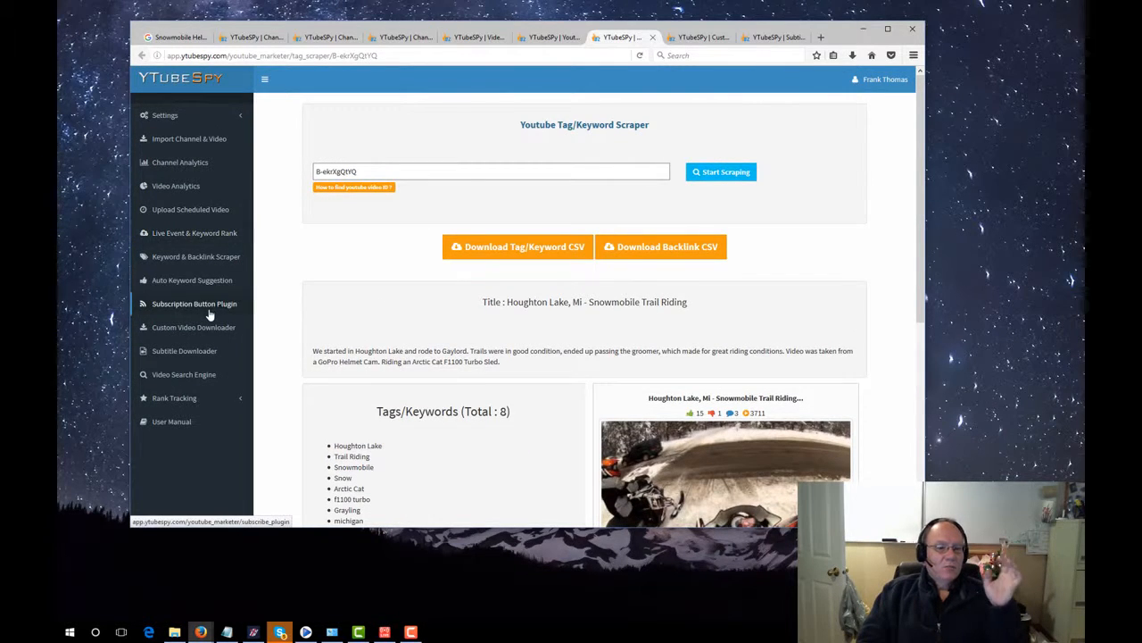
Run a new video search for 'snowmobile helmets' and scroll its 50 results.
left_click(200, 374)
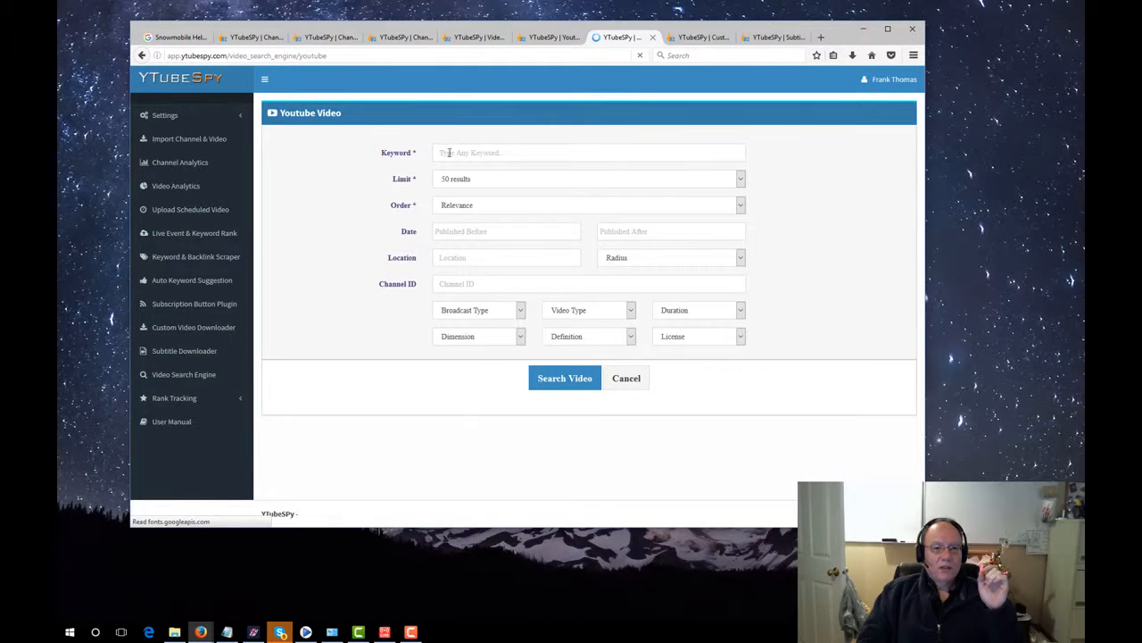
left_click(464, 152)
type("su")
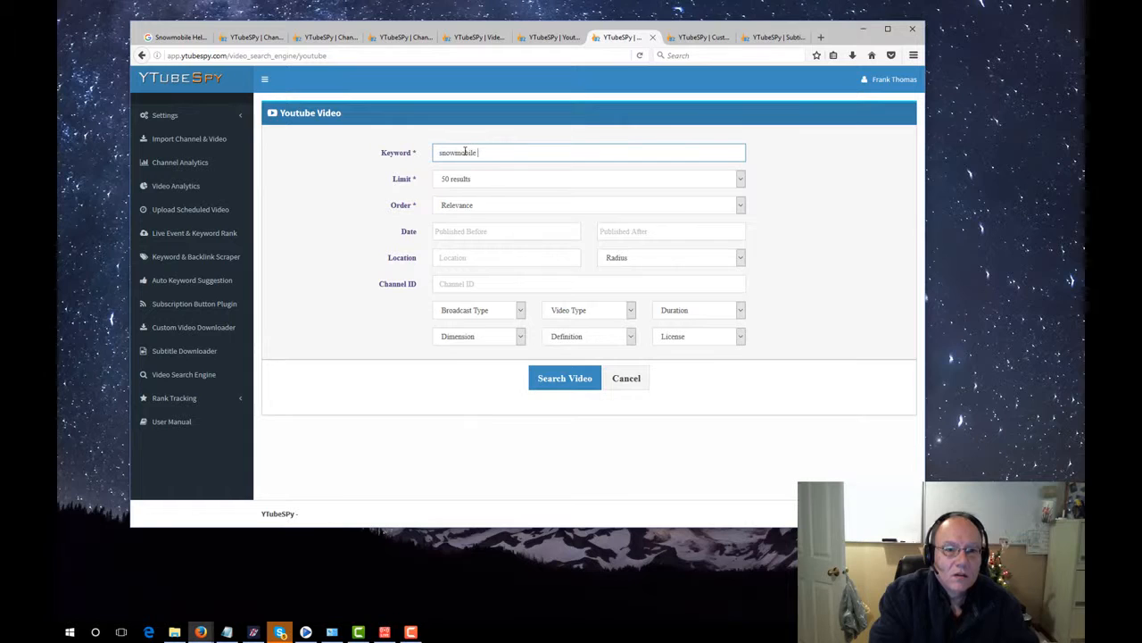
type("s")
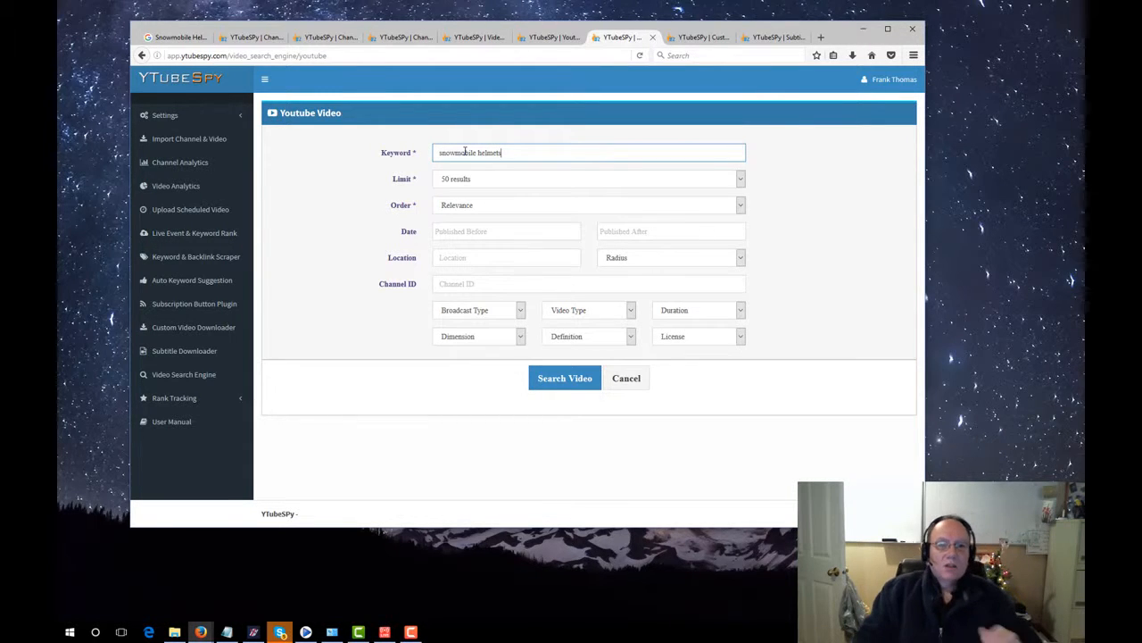
left_click(562, 378)
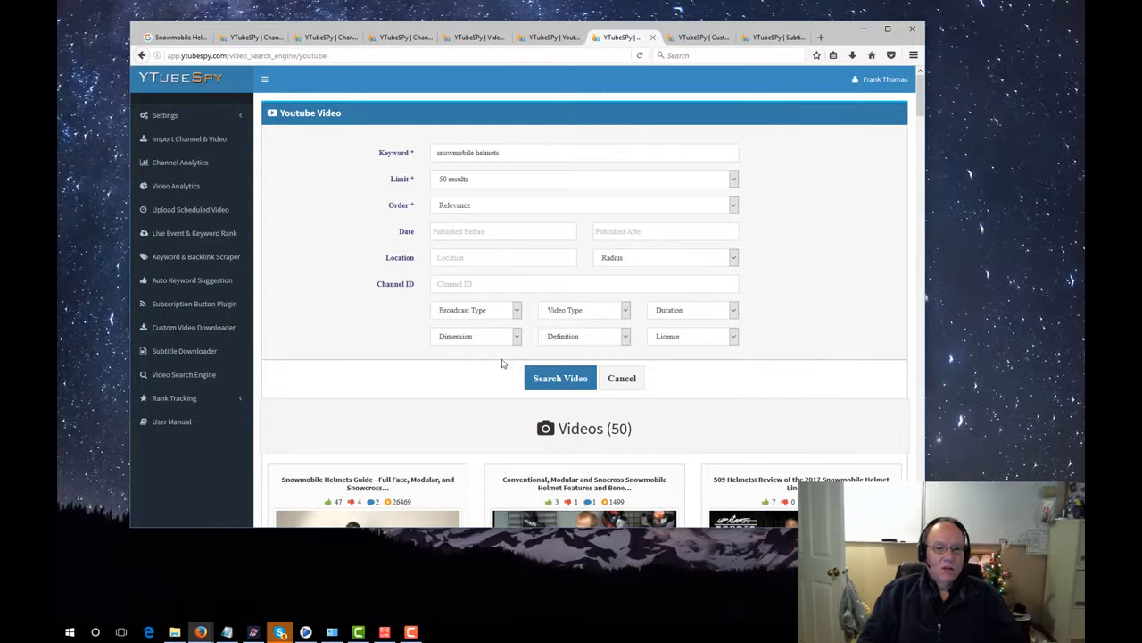
scroll(373, 384, "down", 5)
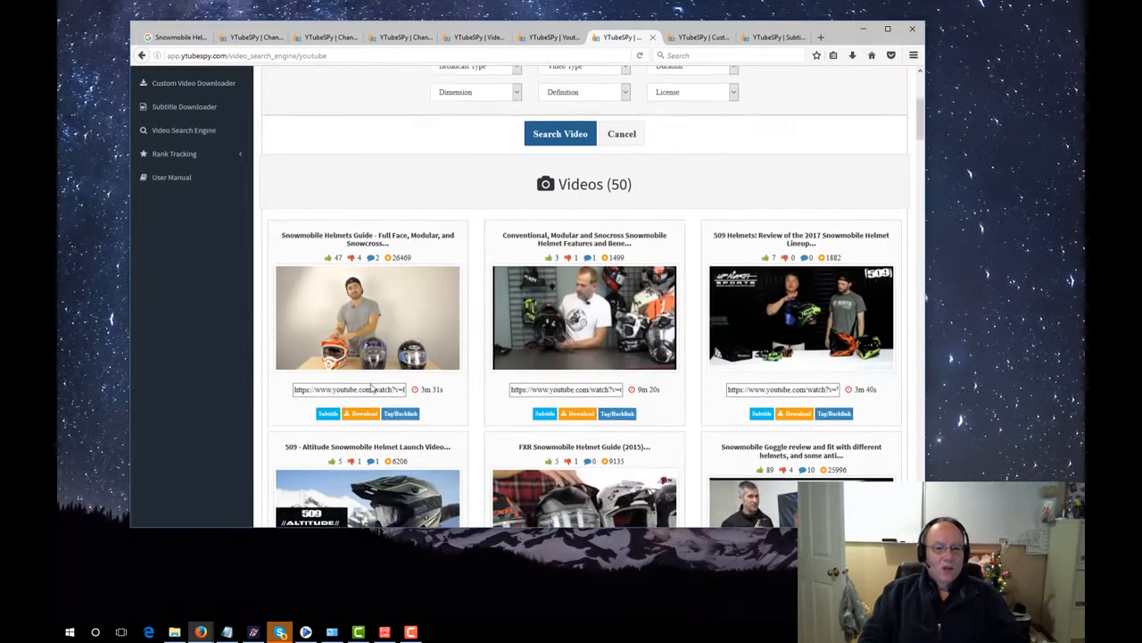
Scrape tags for the Snowmobile Helmets Guide video (4 tags) and the second helmet video (3 tags).
left_click(400, 415)
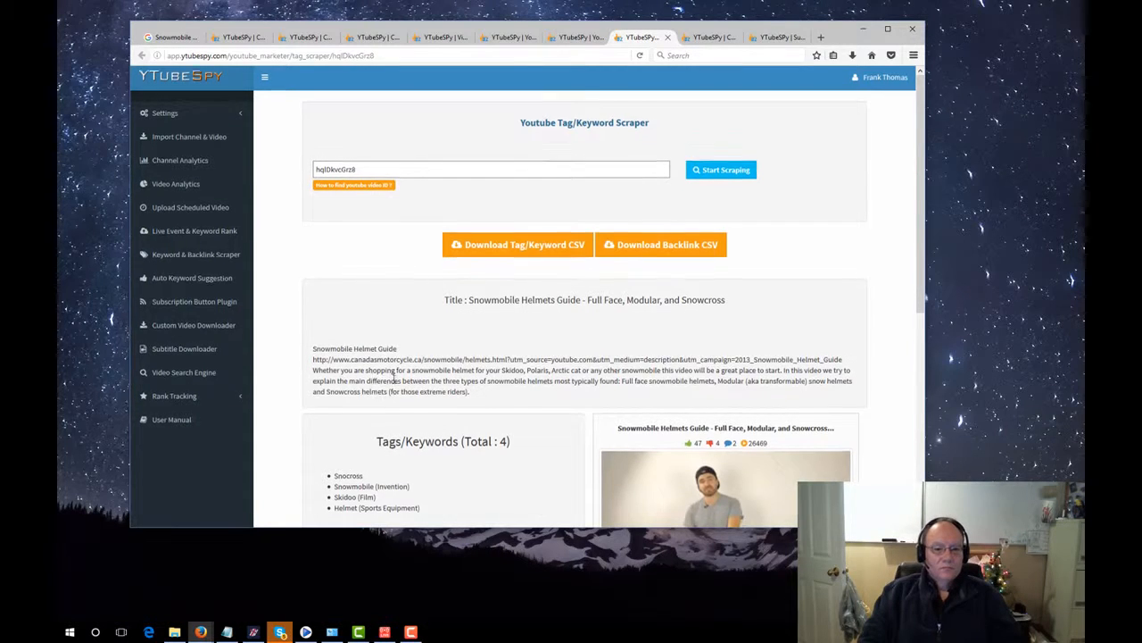
scroll(395, 391, "down", 3)
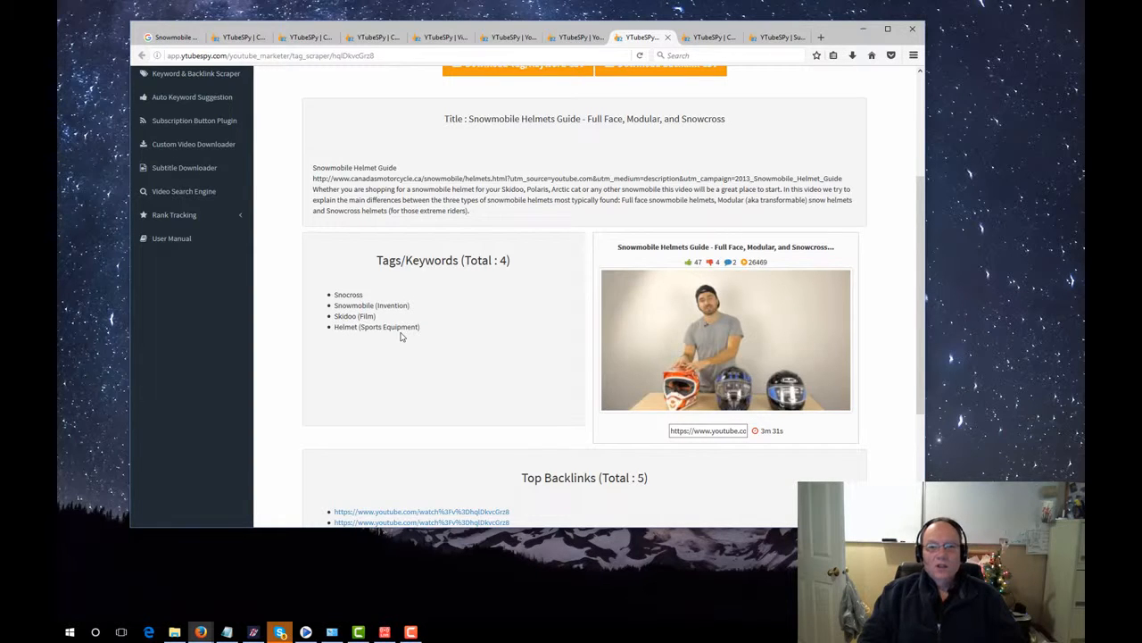
left_click(579, 36)
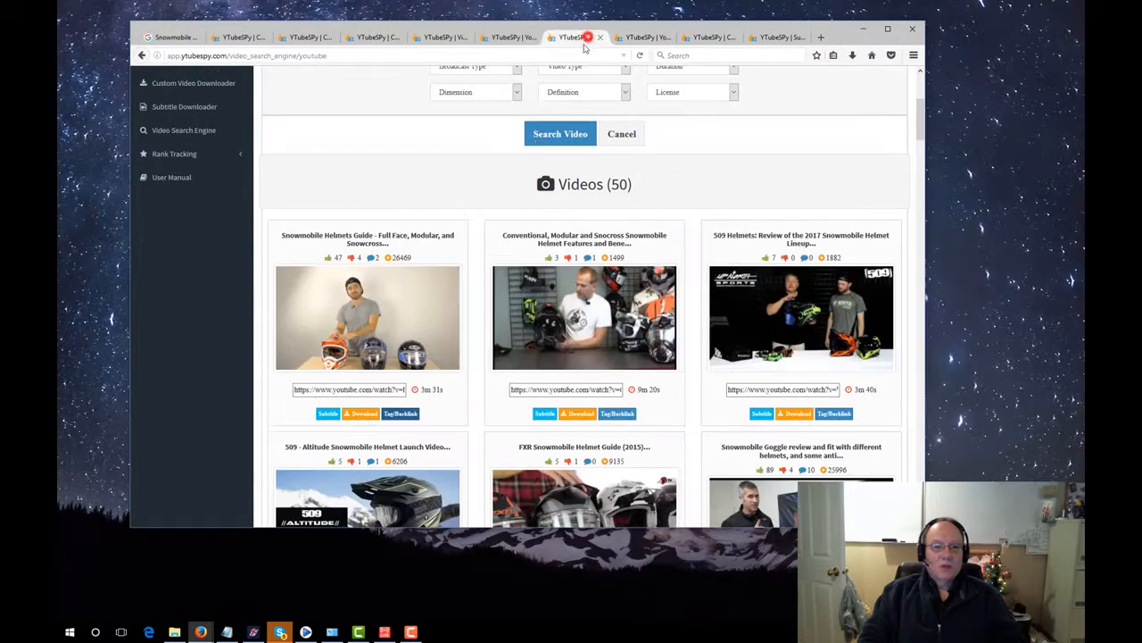
left_click(617, 414)
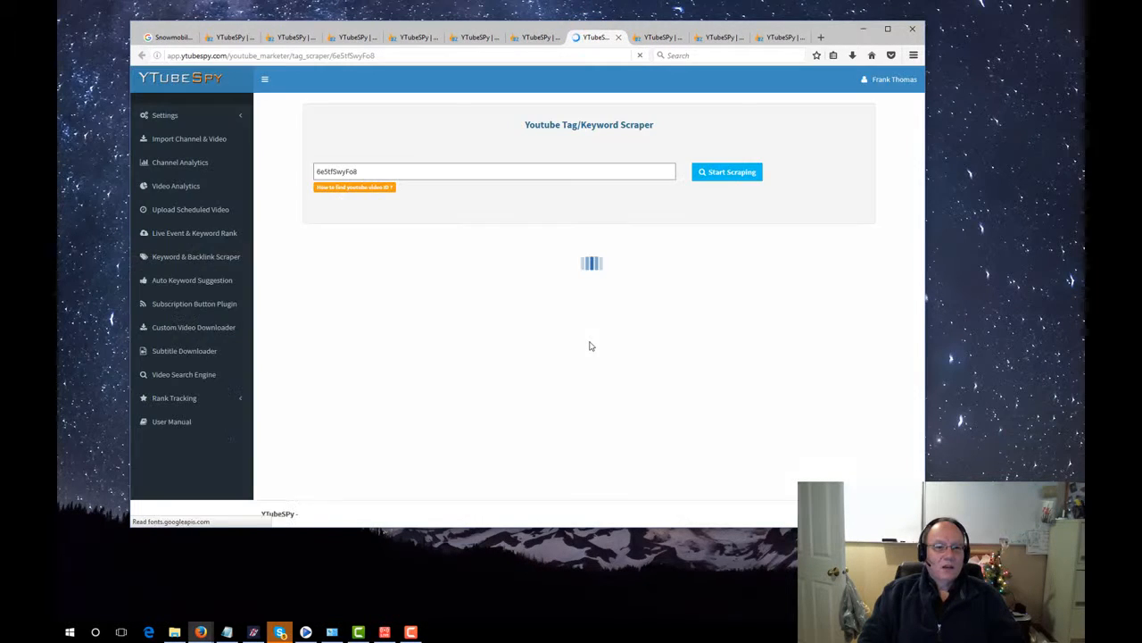
scroll(449, 318, "down", 3)
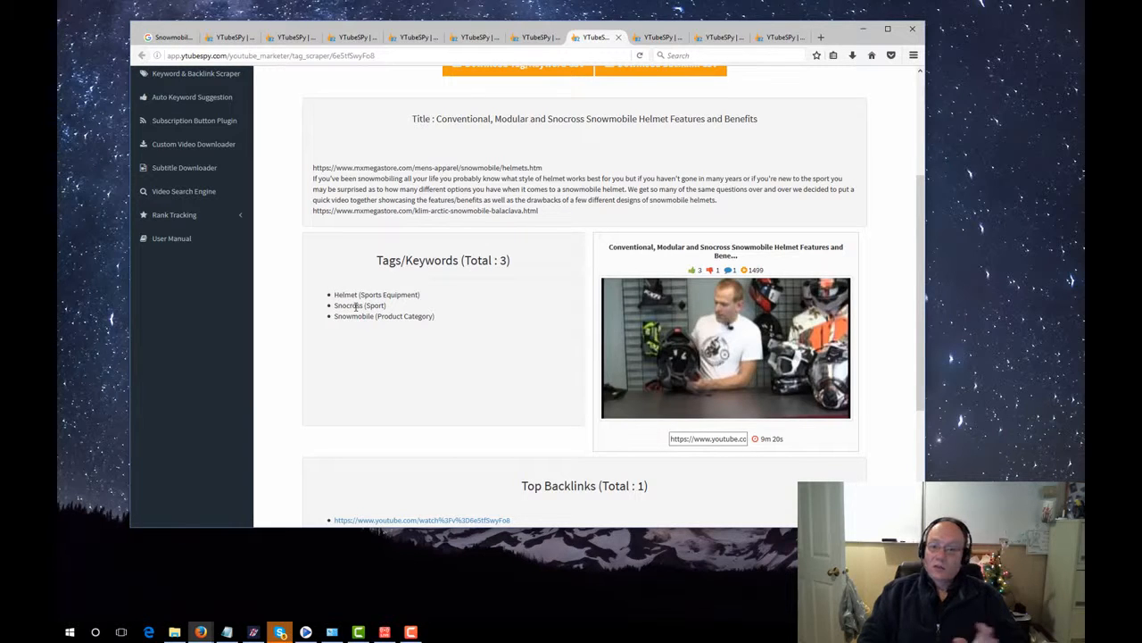
scroll(376, 304, "up", 3)
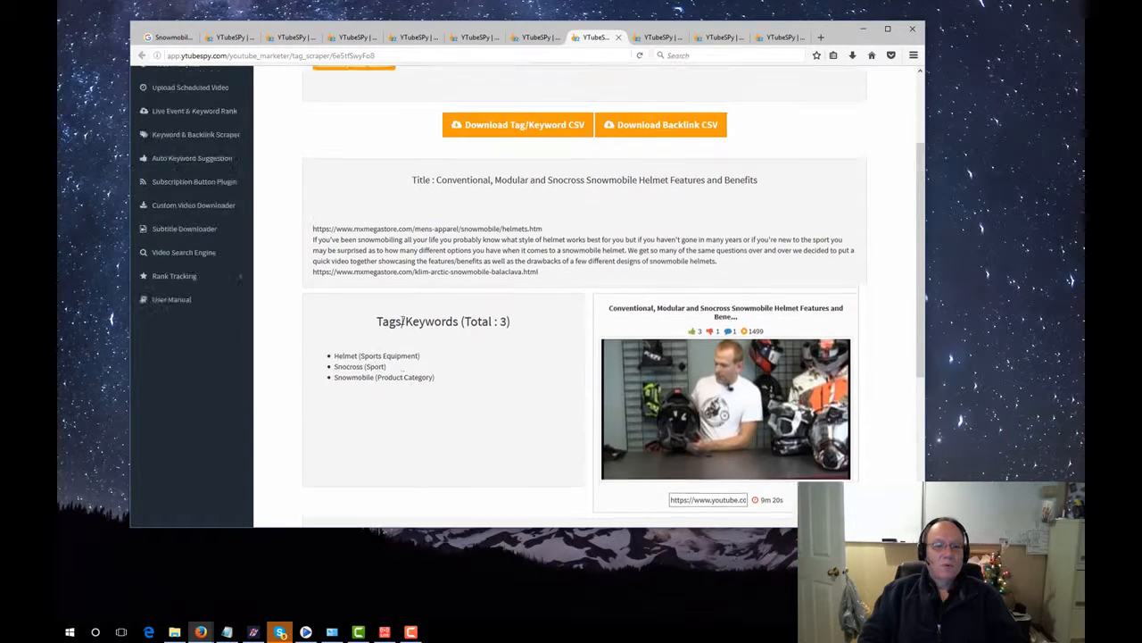
left_click(540, 40)
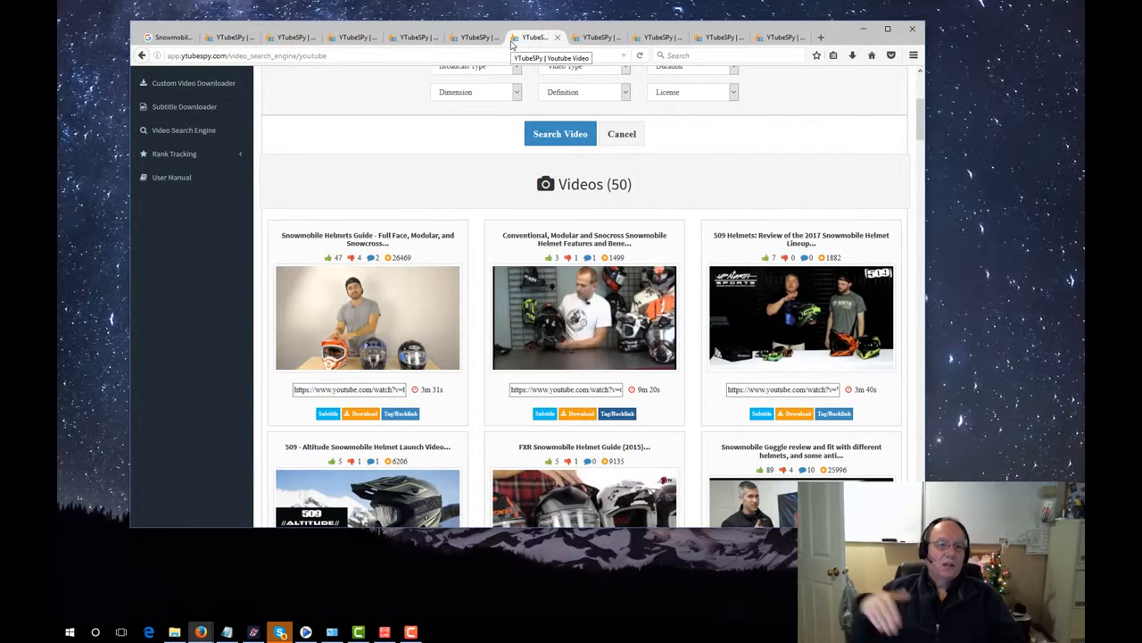
Close the leftover YTubeSpy tabs and bring up the Google helmets search.
left_click(483, 37)
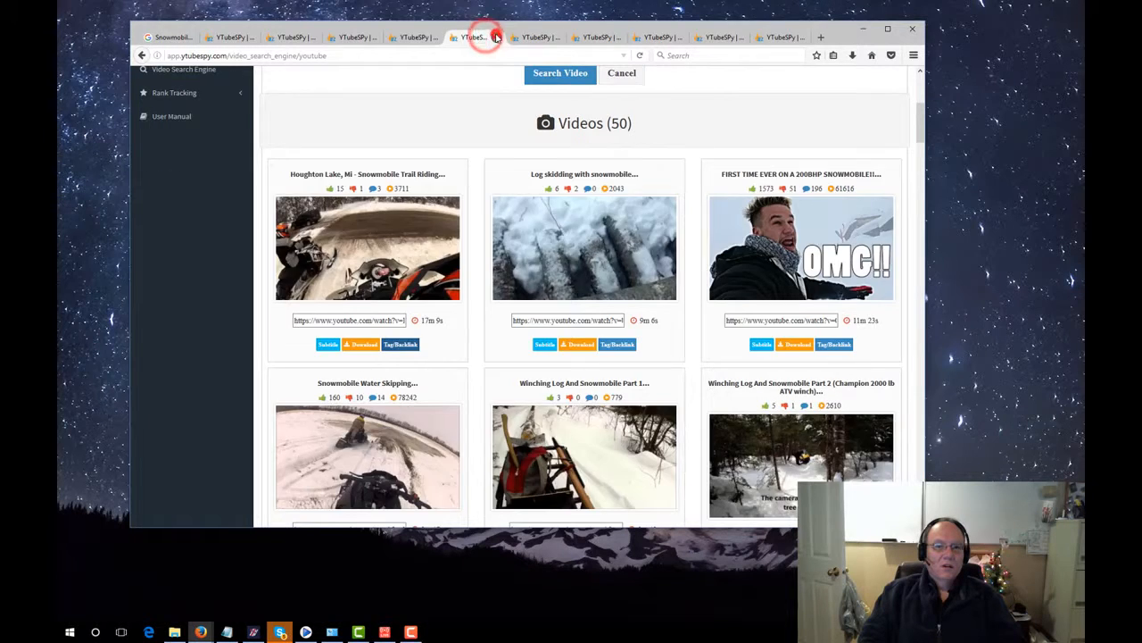
left_click(493, 37)
left_click(434, 38)
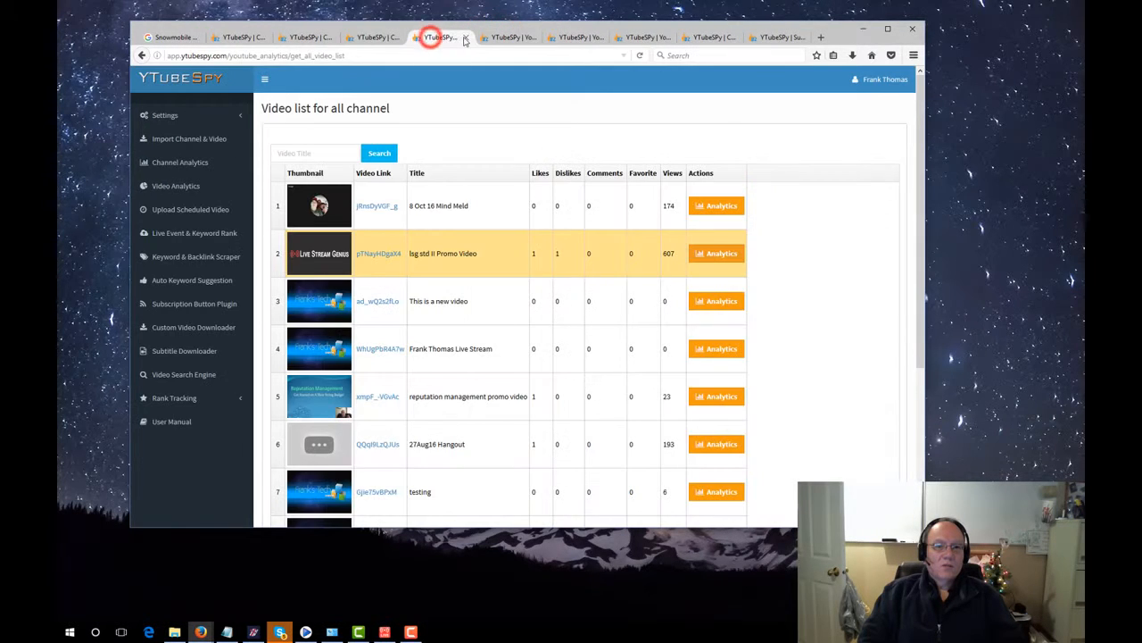
left_click(466, 37)
left_click(378, 37)
left_click(399, 37)
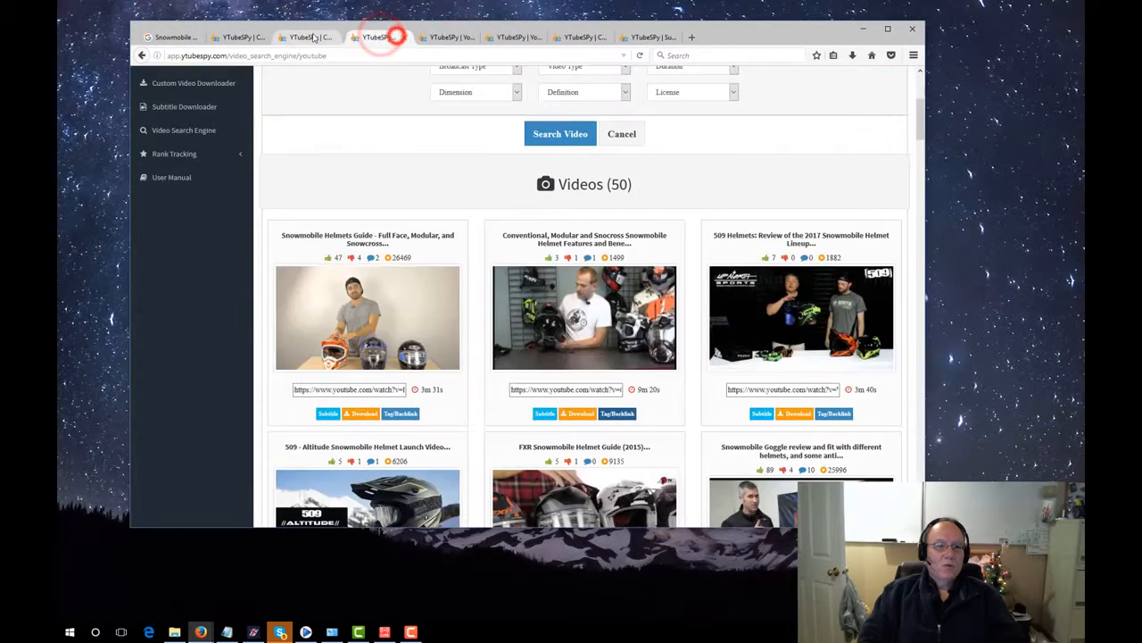
left_click(313, 36)
left_click(329, 37)
left_click(224, 37)
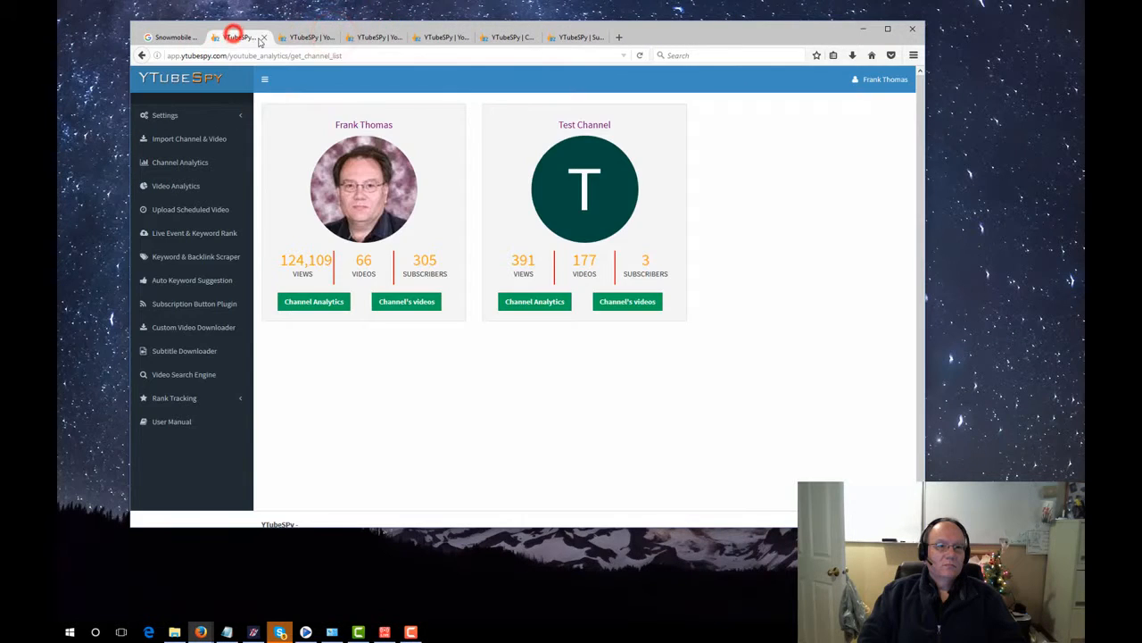
left_click(265, 38)
left_click(182, 38)
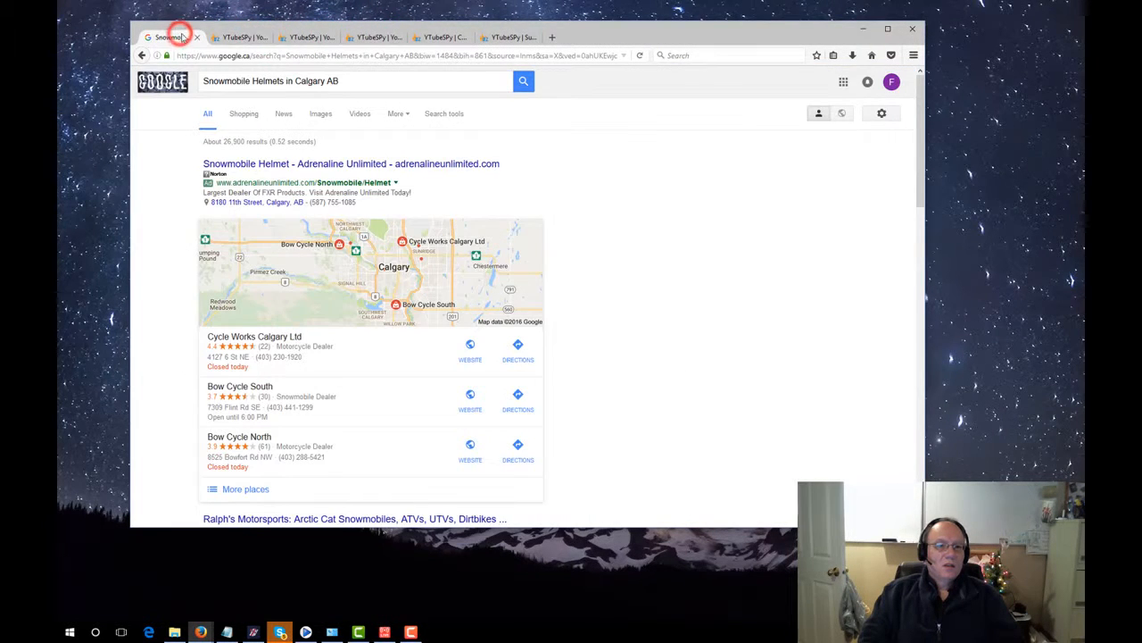
Rerun Google's 'Snowmobile Helmets in Calgary AB' search, filter to Videos, then return to YTubeSpy's results.
left_click(523, 81)
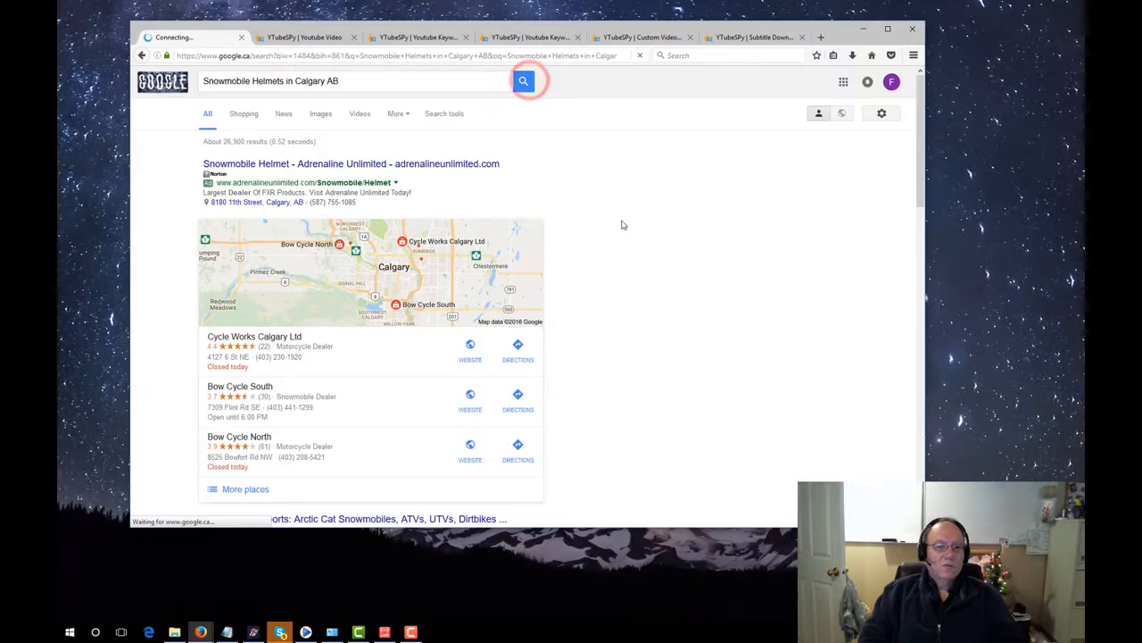
scroll(607, 242, "down", 15)
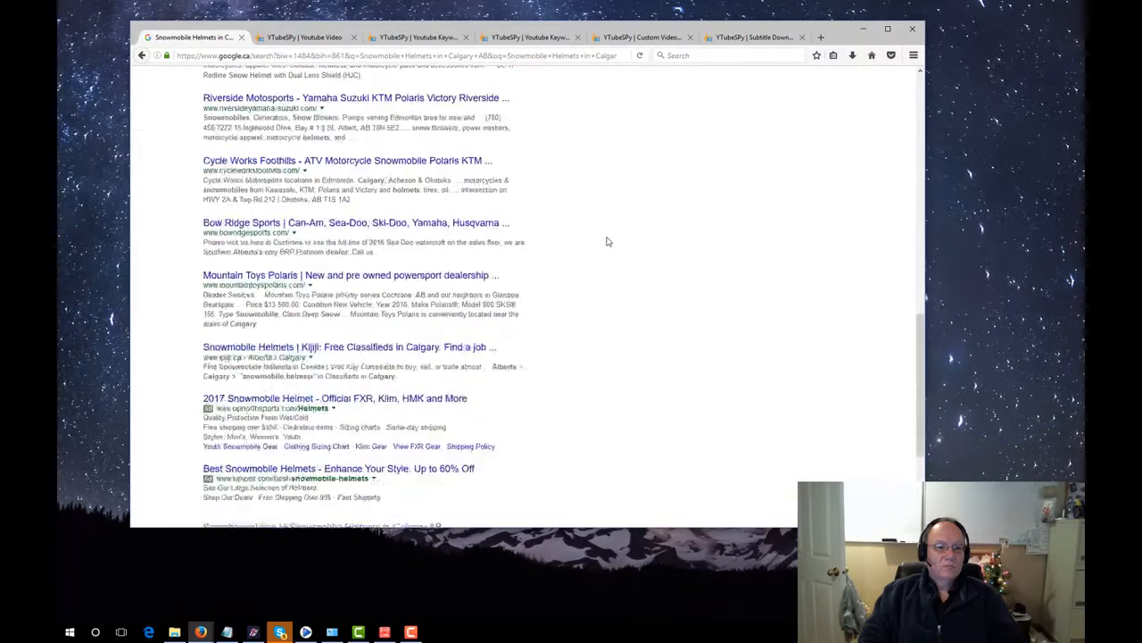
scroll(607, 242, "up", 15)
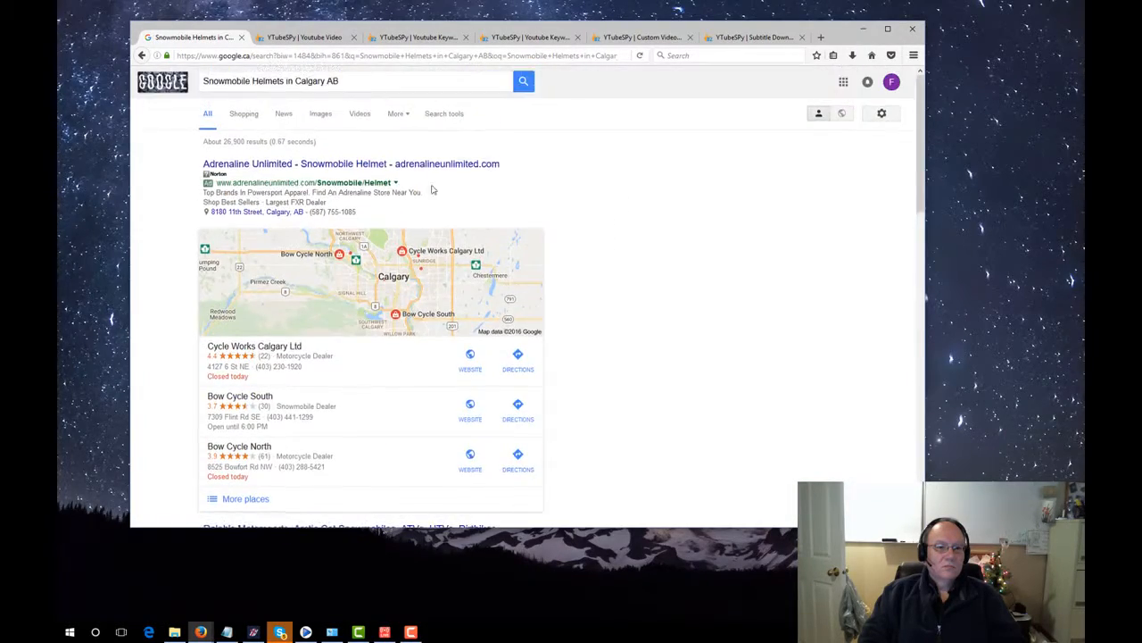
left_click(360, 114)
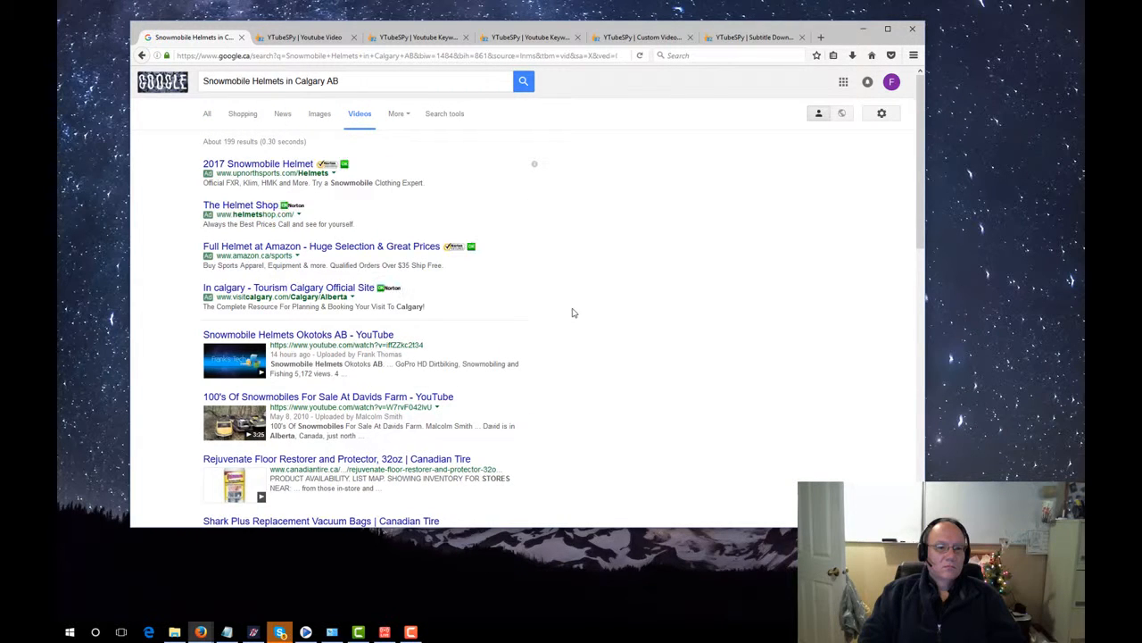
scroll(574, 312, "down", 8)
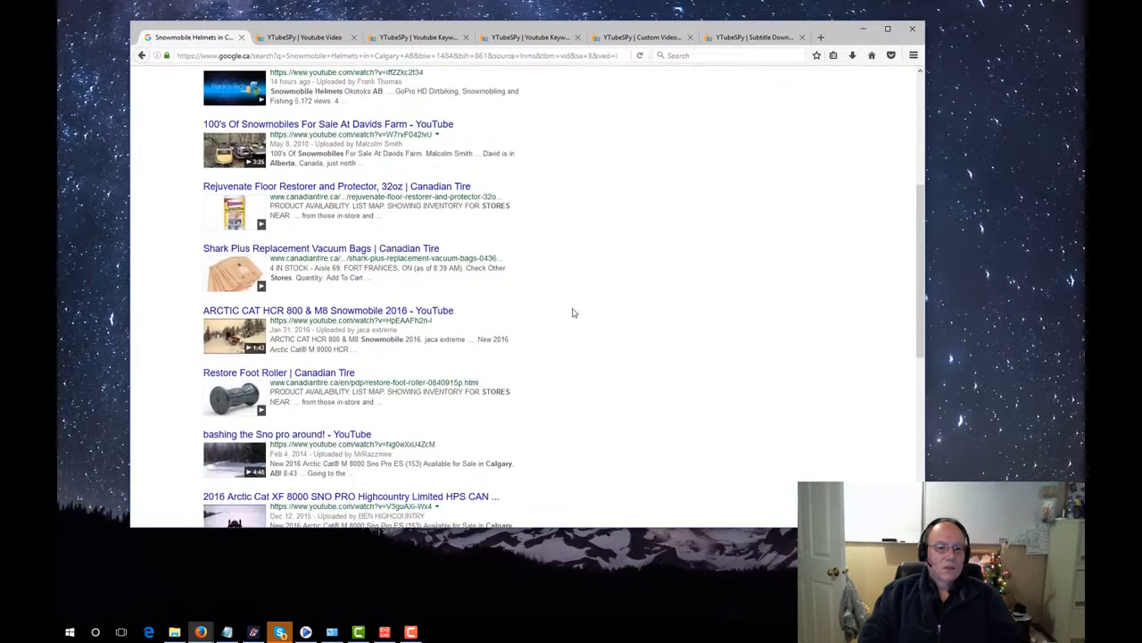
scroll(574, 313, "up", 8)
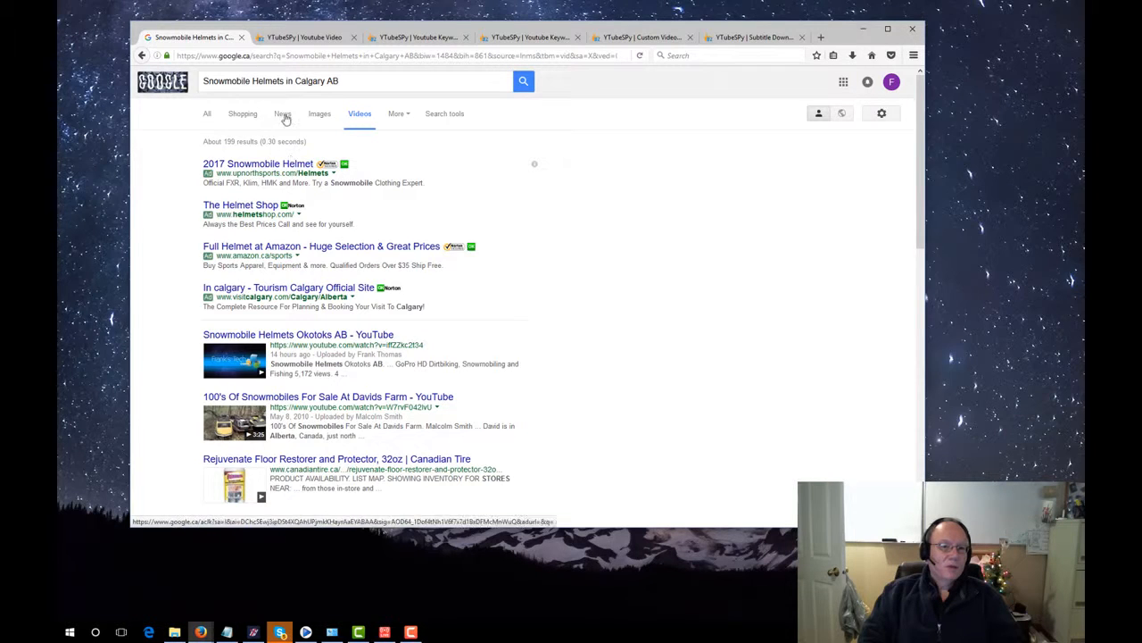
left_click(308, 40)
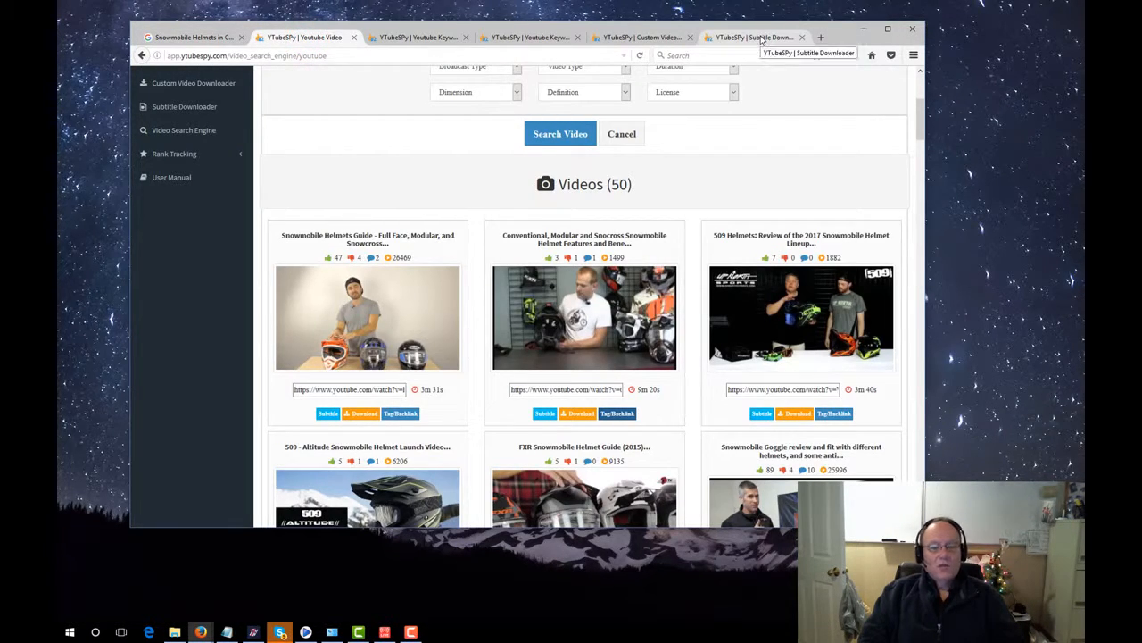
Glance at Google's video results, then open YTubeSpy's Live Event & Keyword Rank list.
left_click(199, 39)
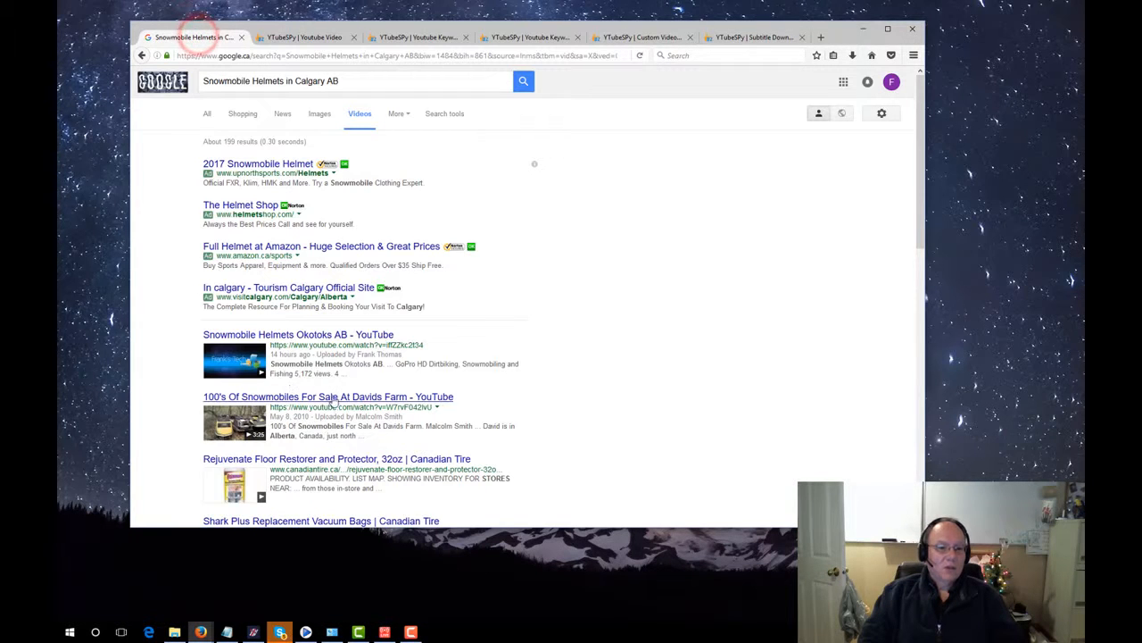
left_click(319, 36)
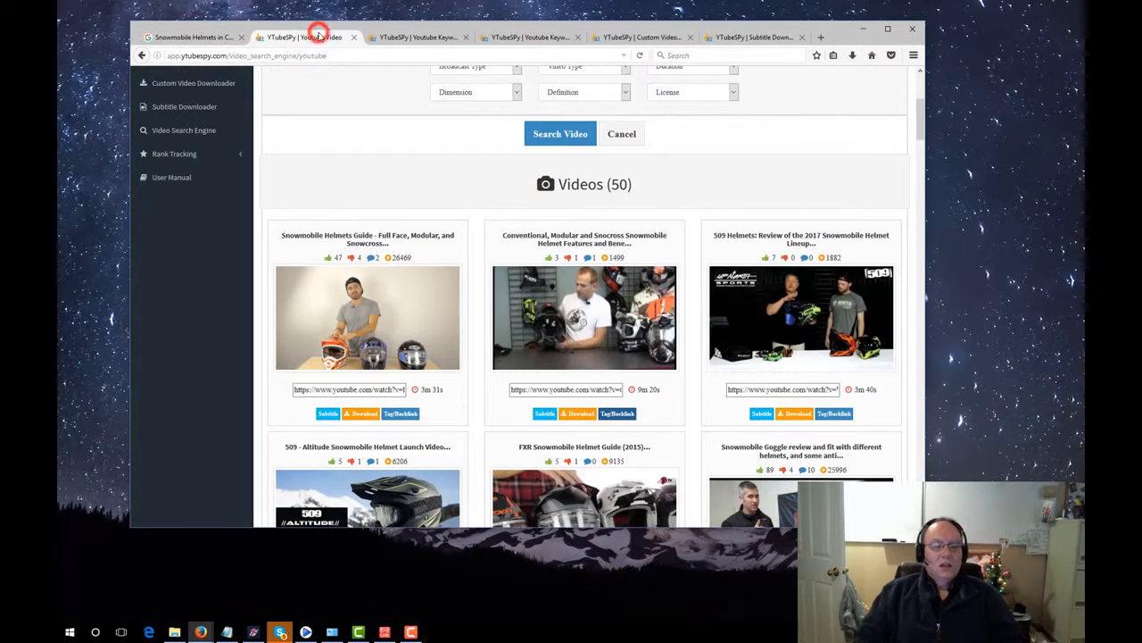
scroll(365, 175, "up", 3)
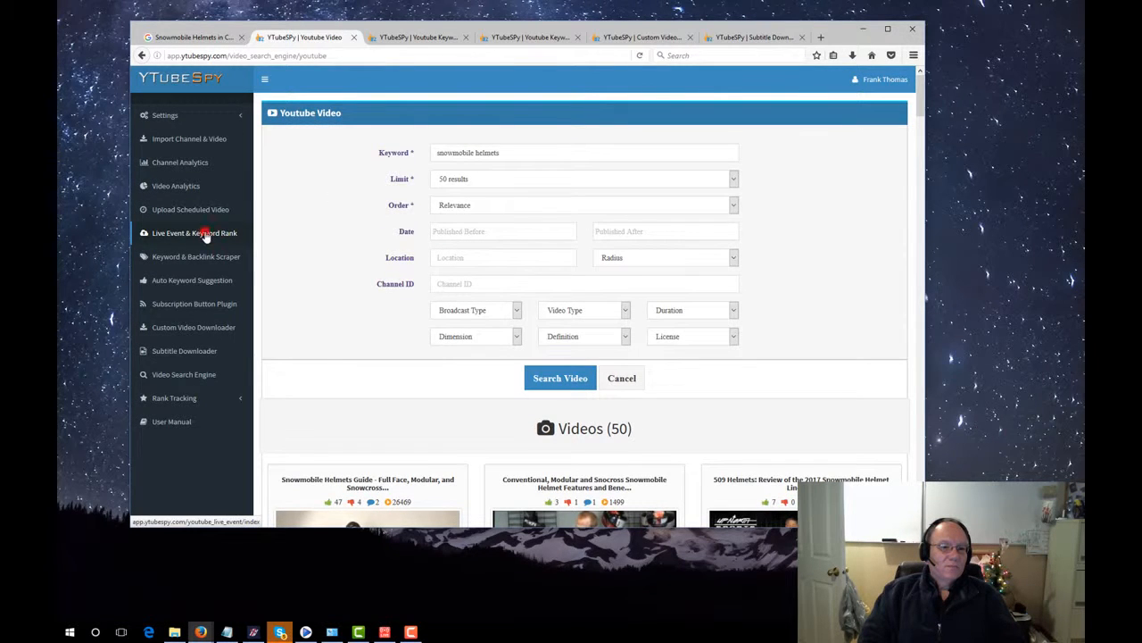
left_click(205, 235)
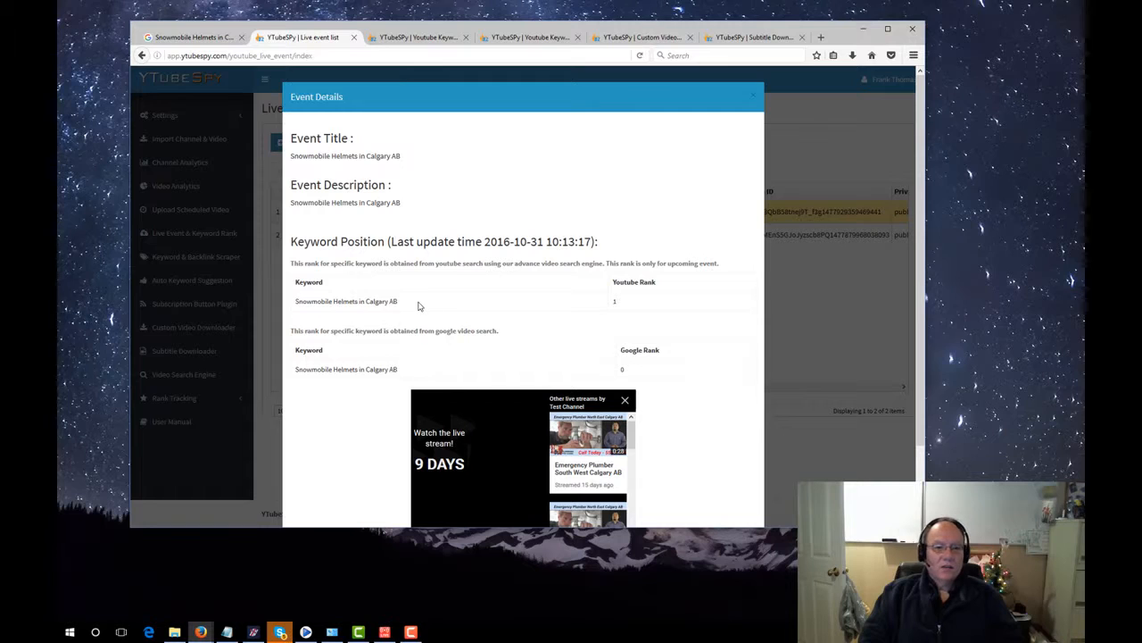
Copy the keyword 'Snowmobile Helmets in Calgary AB' from the event details (YouTube rank 1) and close them.
left_click_drag(401, 301, 298, 309)
right_click(299, 305)
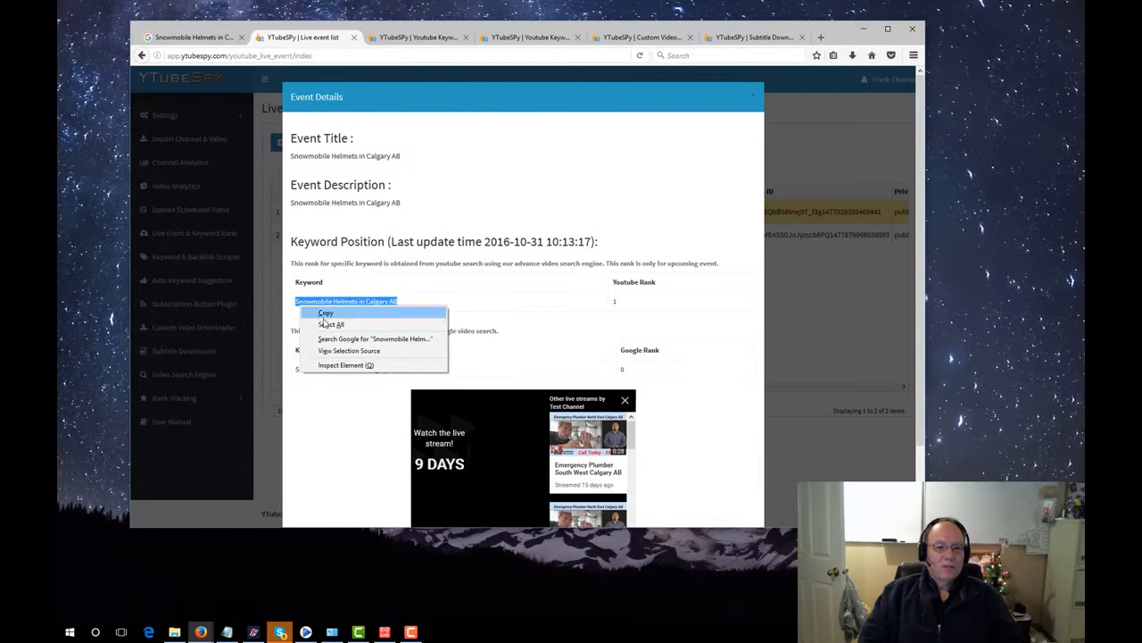
left_click(323, 311)
left_click(750, 98)
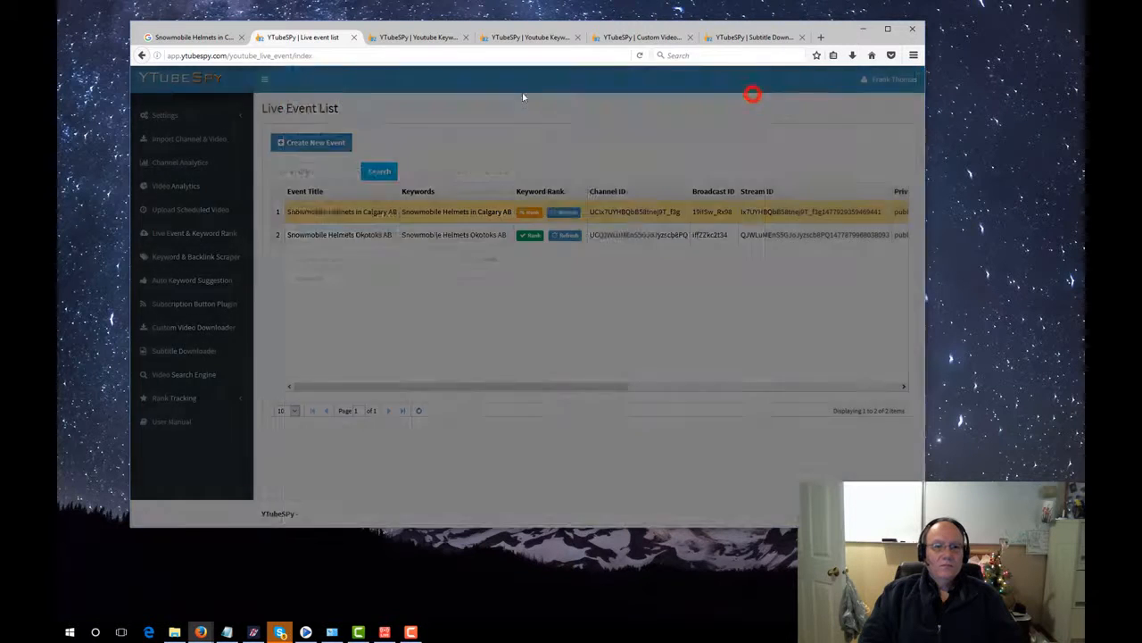
In a new tab, search youtube.com for the pasted keyword 'Snowmobile Helmets in Calgary AB'.
left_click(821, 37)
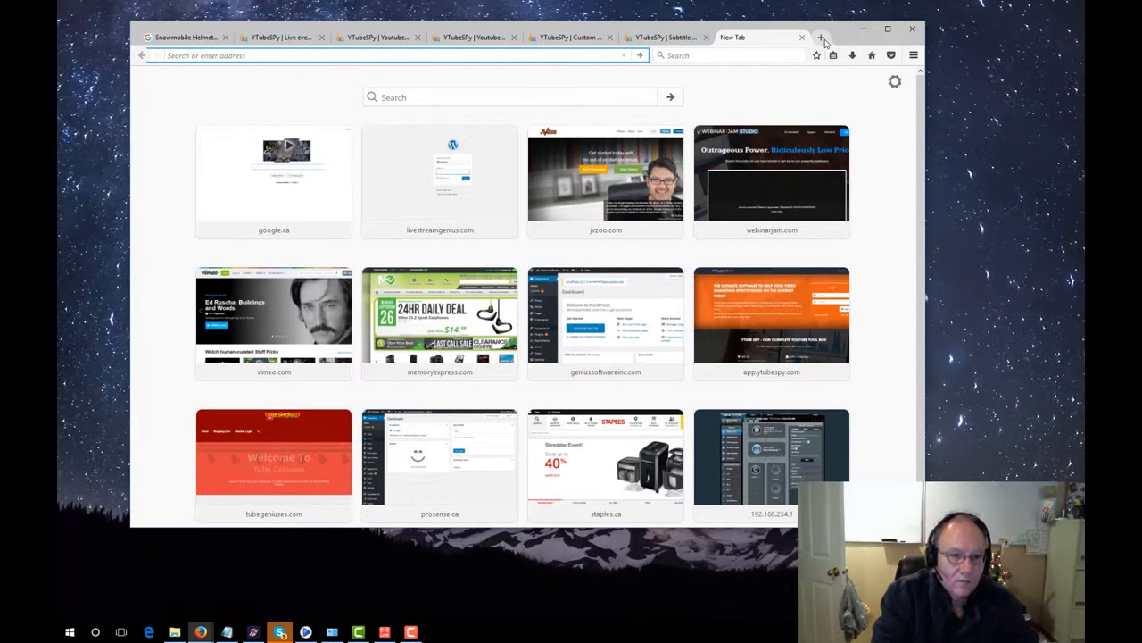
type("youtube.com/")
key("Return")
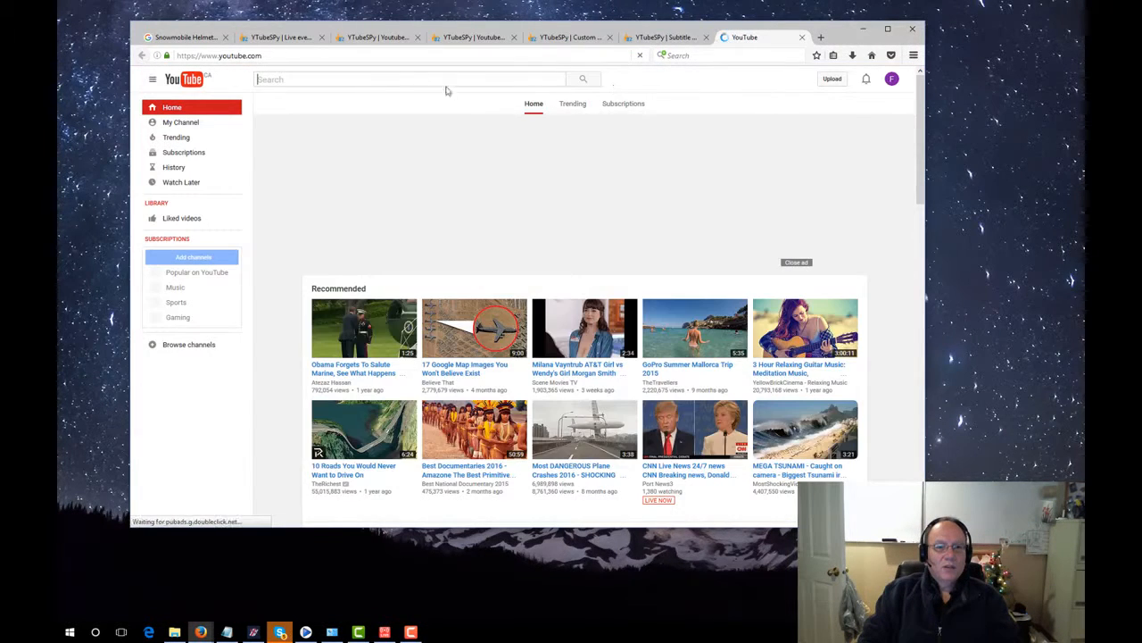
right_click(373, 81)
left_click(403, 125)
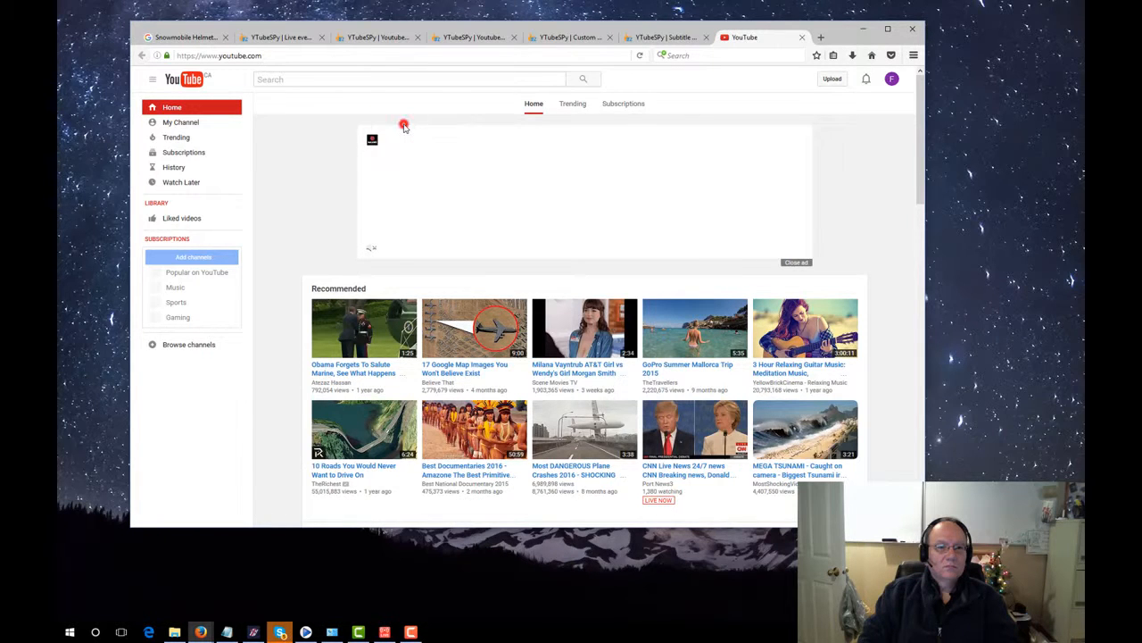
right_click(340, 82)
left_click(624, 82)
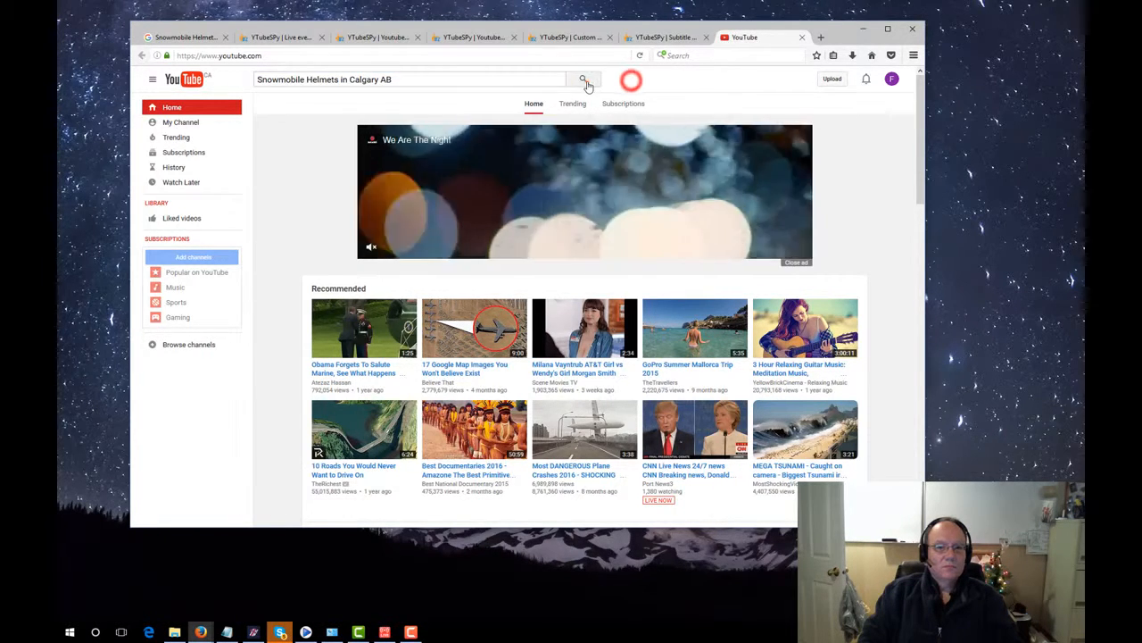
left_click(584, 80)
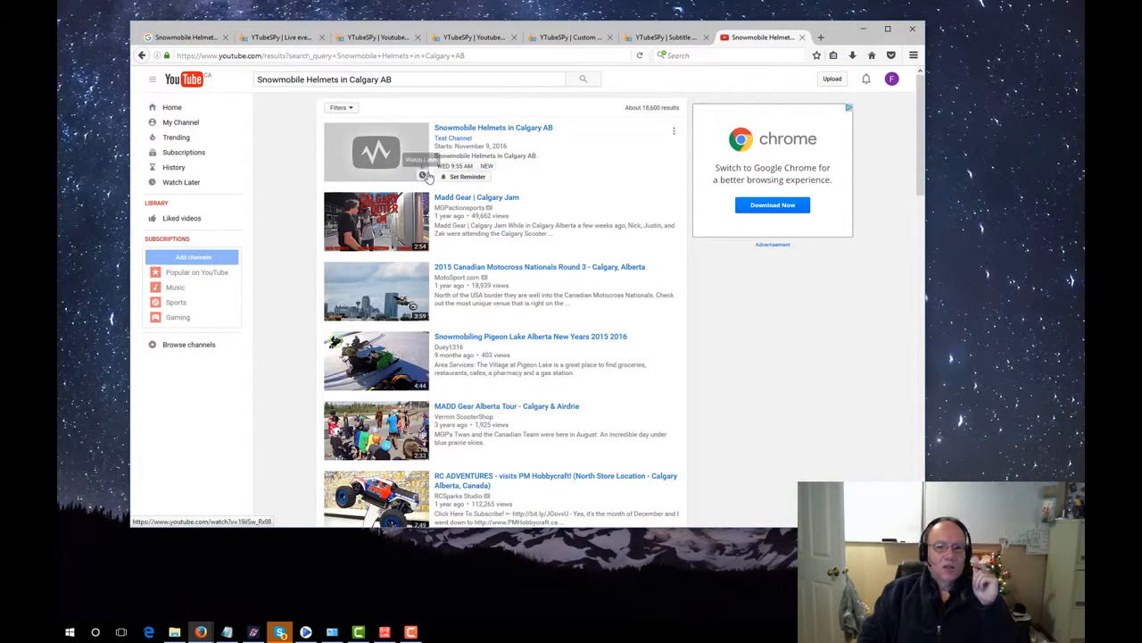
left_click(180, 39)
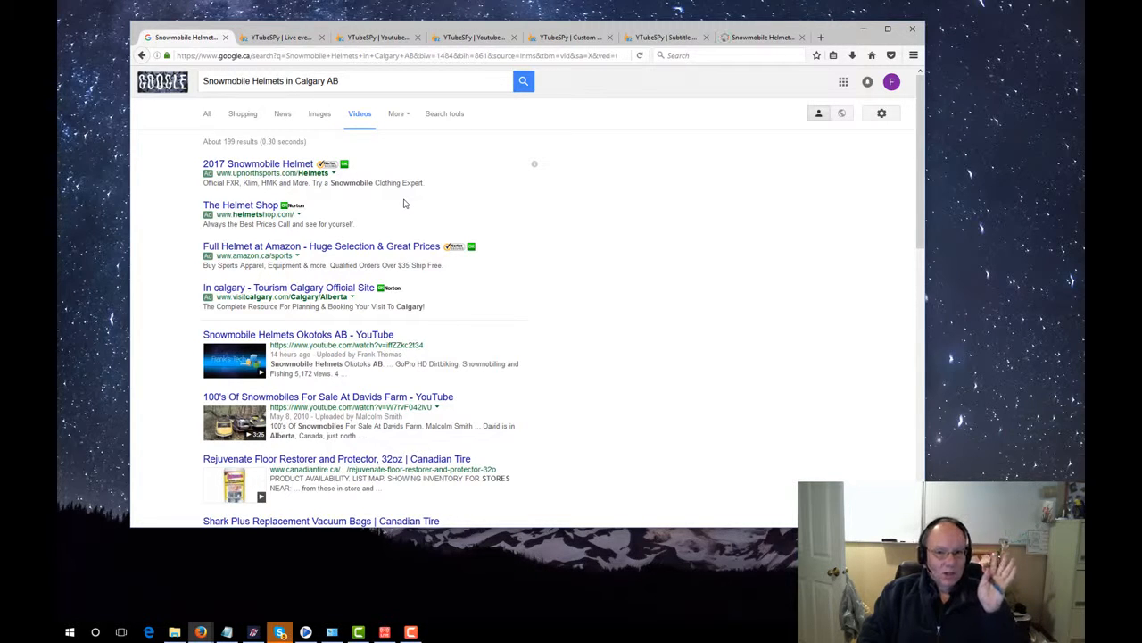
Compare the Google and YouTube results, then return to the Snowmobile Helmets Guide tag scraper (4 tags).
scroll(482, 339, "down", 3)
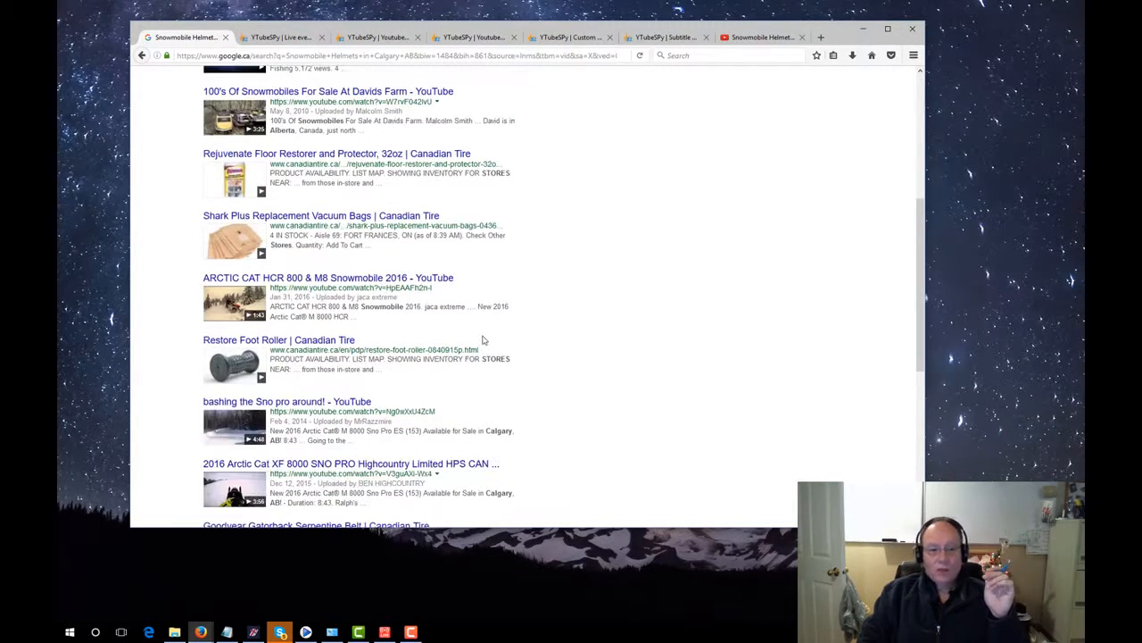
scroll(482, 339, "up", 3)
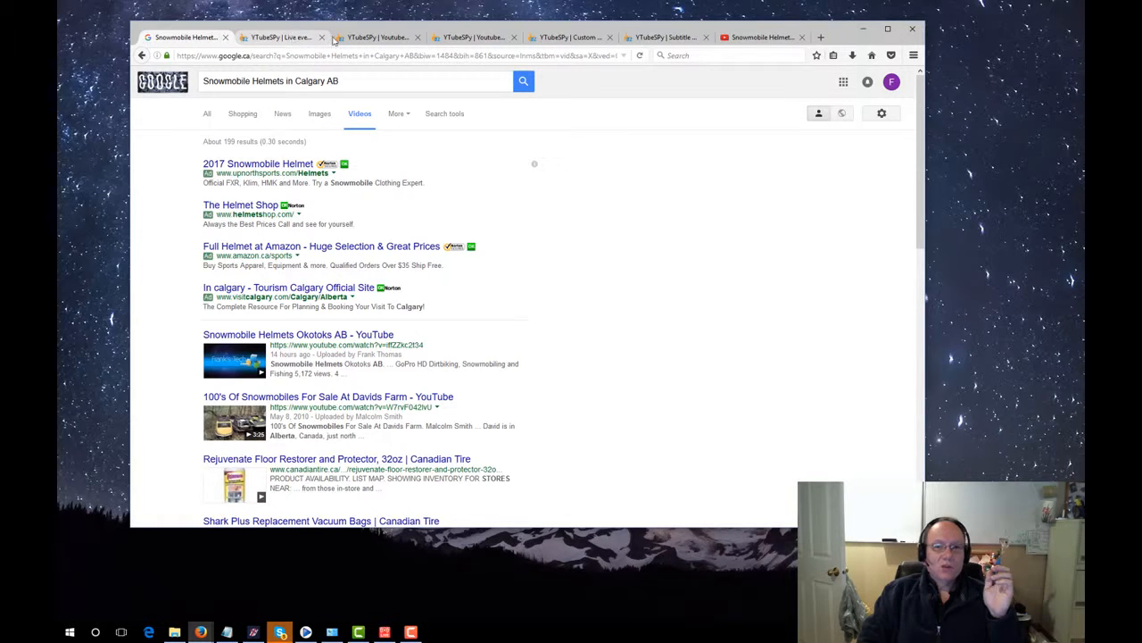
left_click(784, 36)
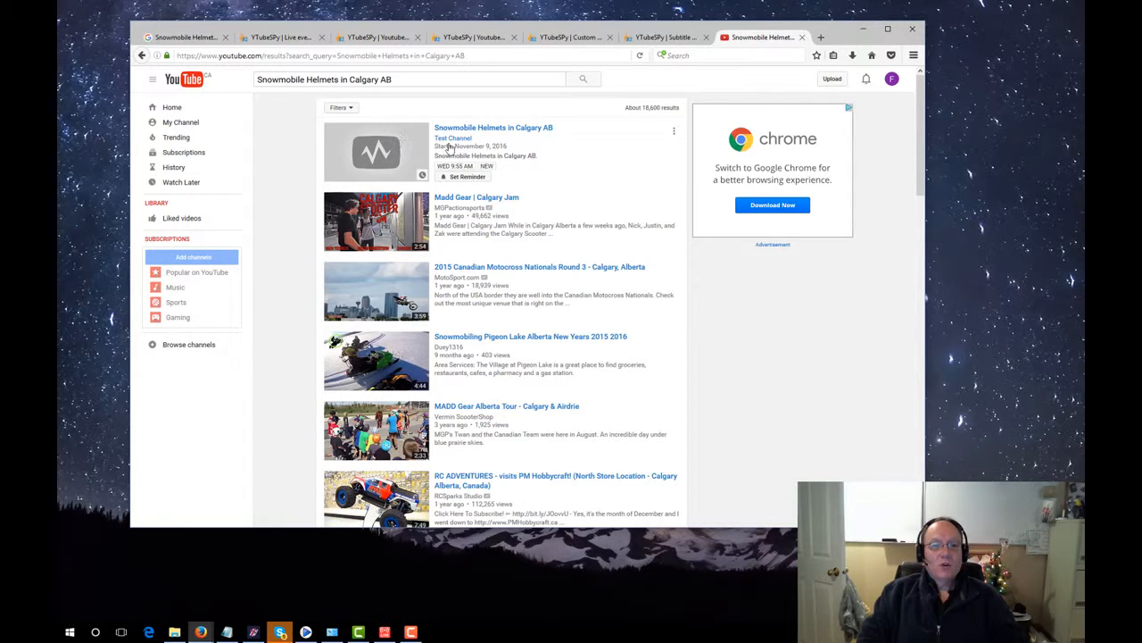
left_click(648, 36)
left_click(558, 38)
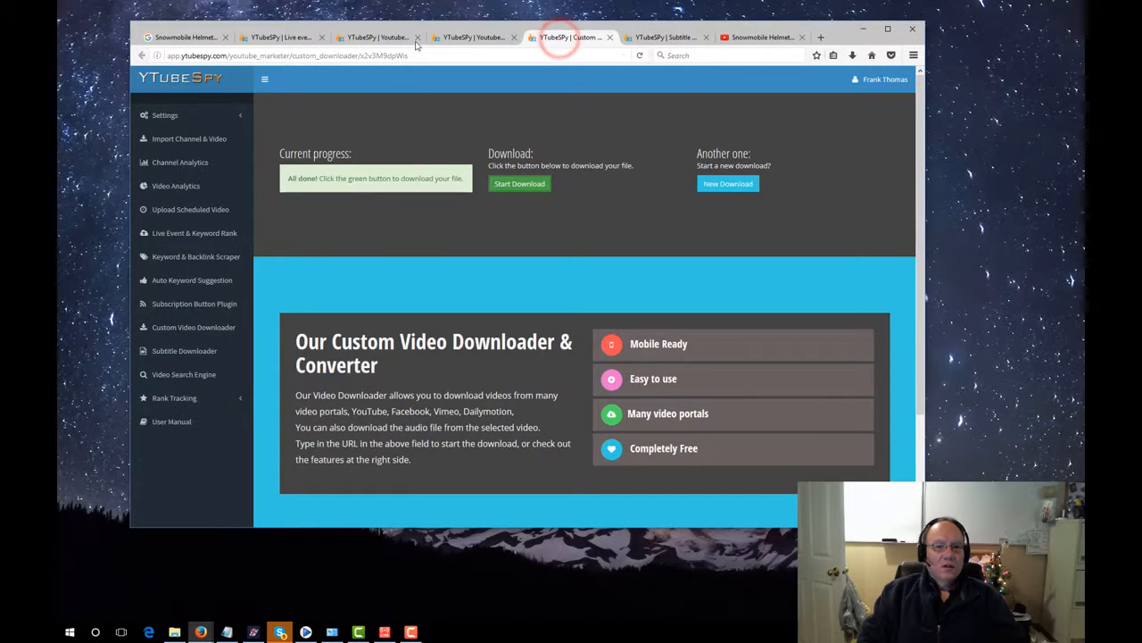
left_click(464, 36)
scroll(416, 174, "up", 3)
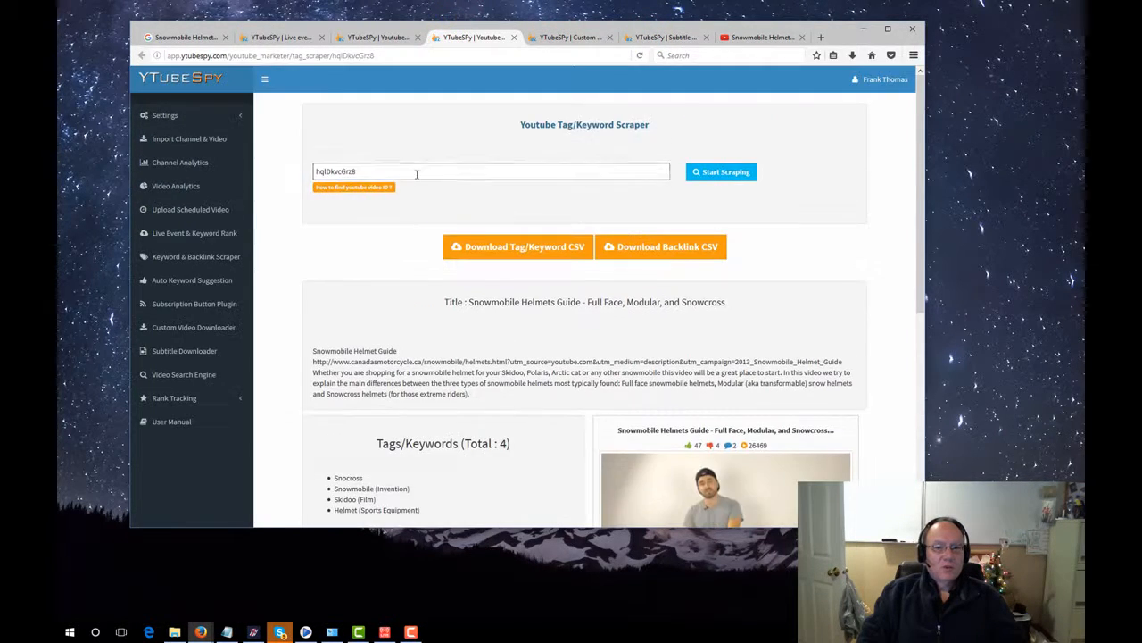
Search the Video Search Engine for pasted 'Snowmobile Helmets in Calgary AB' and review the 50 results.
left_click(189, 375)
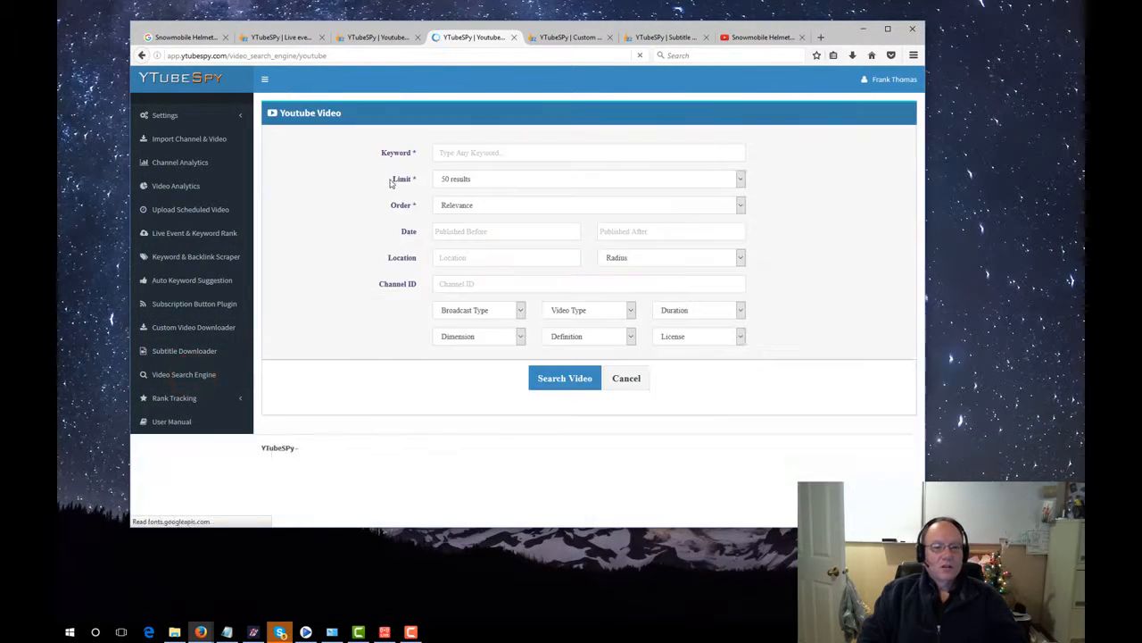
left_click(454, 154)
right_click(453, 155)
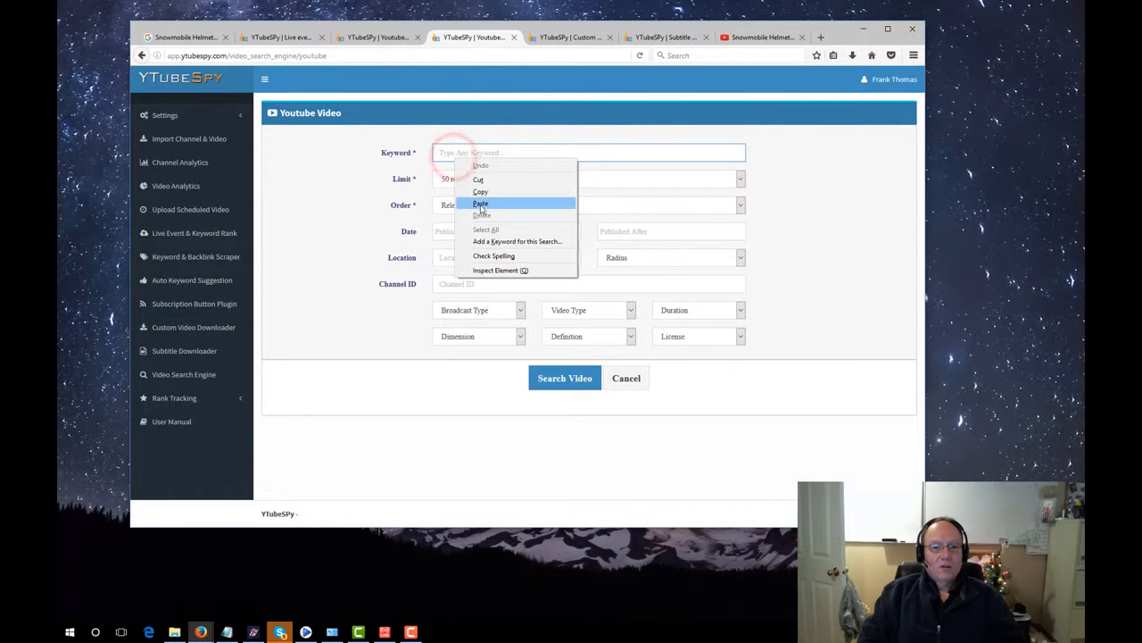
left_click(479, 204)
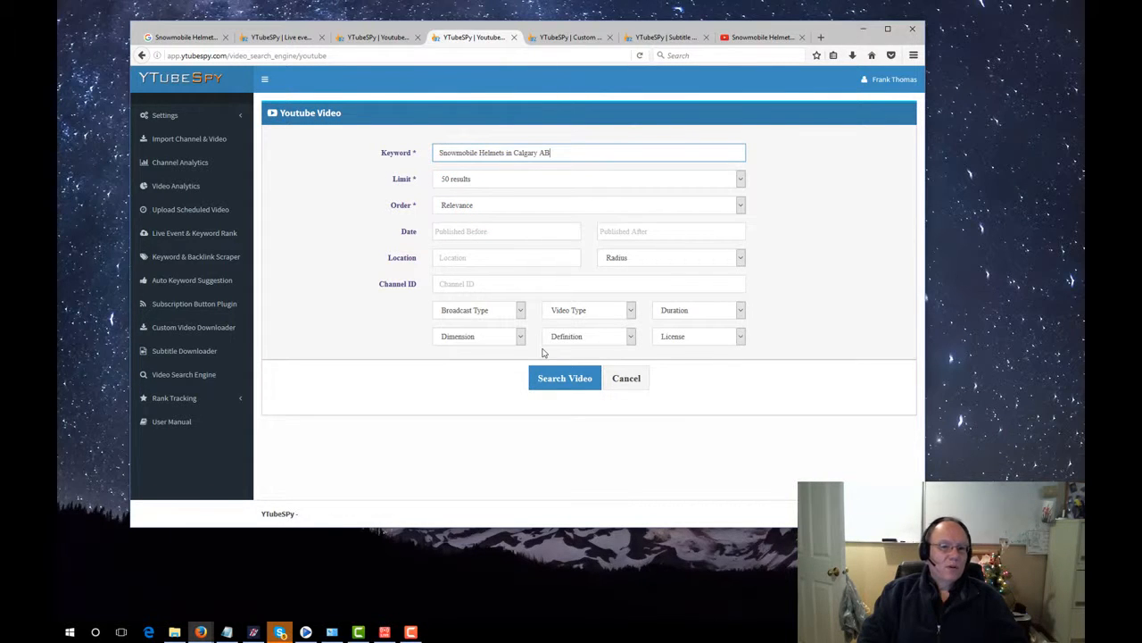
left_click(556, 379)
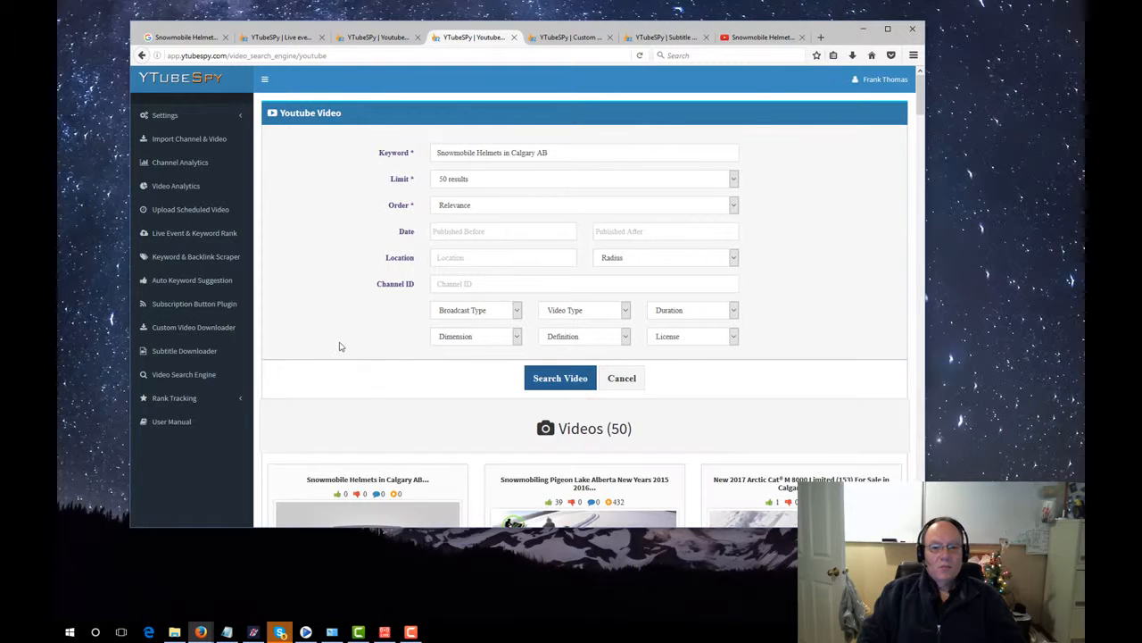
scroll(356, 380, "down", 3)
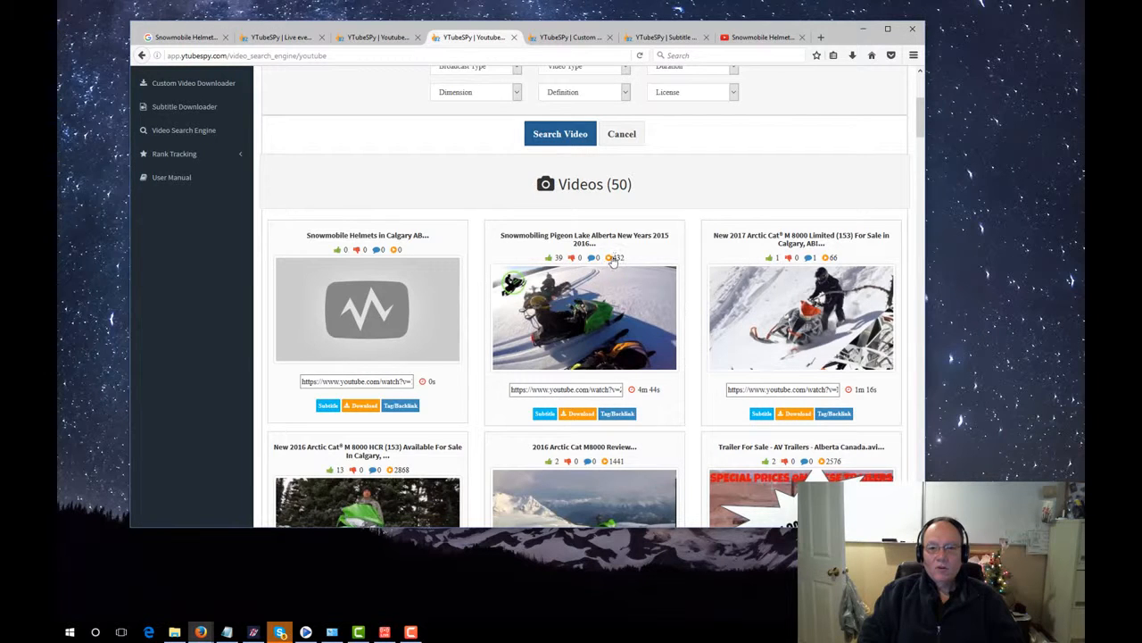
scroll(569, 266, "down", 3)
scroll(572, 265, "up", 3)
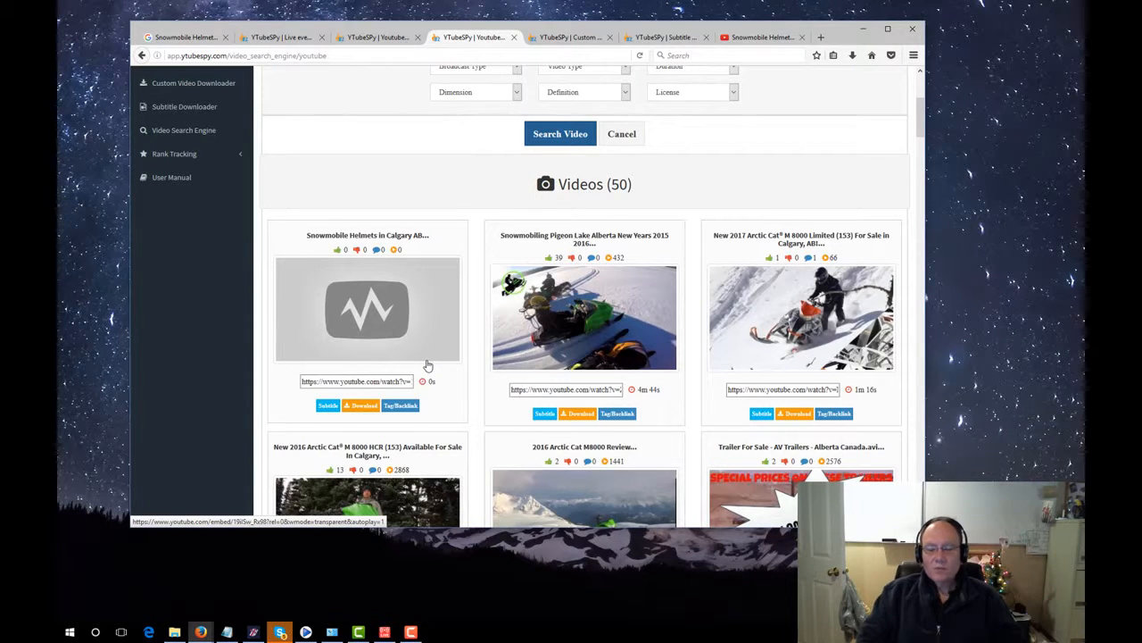
scroll(428, 366, "up", 1)
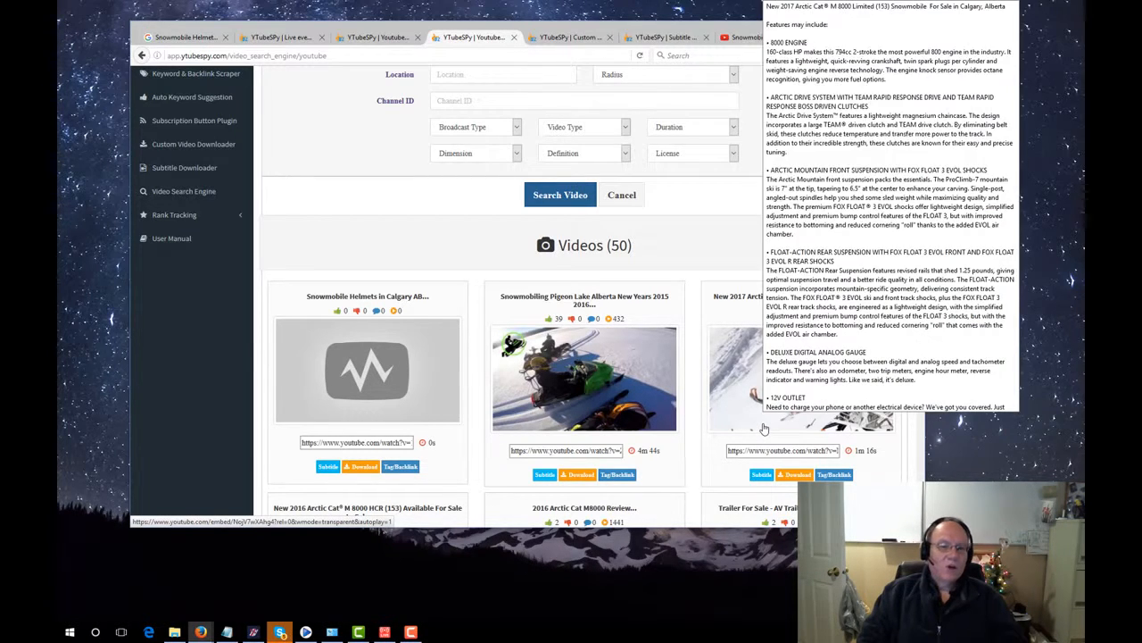
scroll(712, 240, "up", 2)
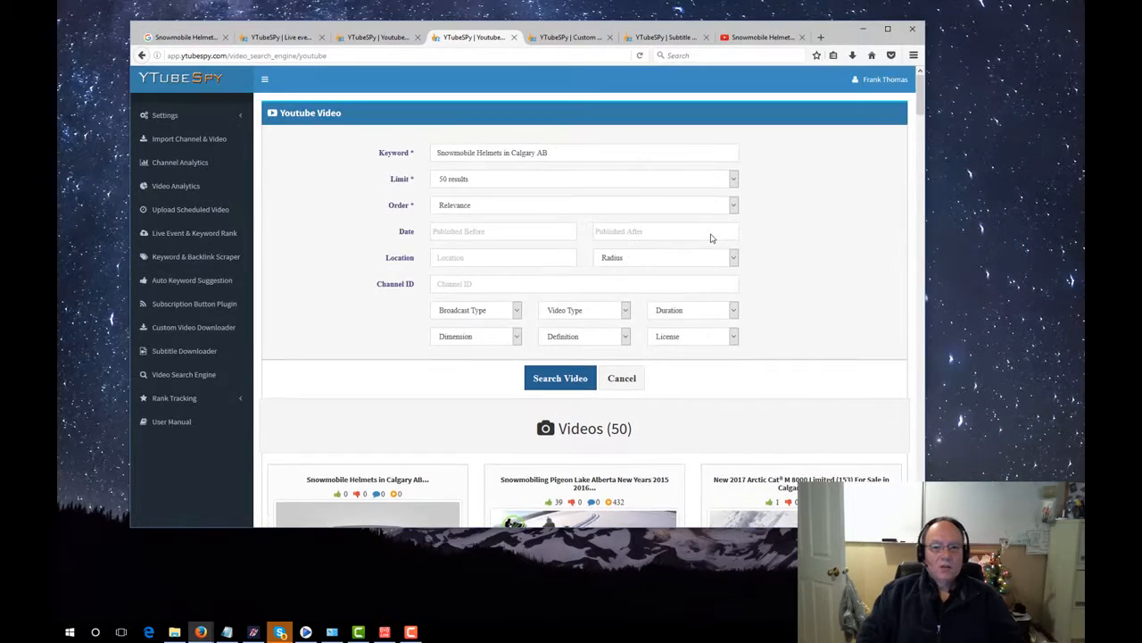
left_click(566, 154)
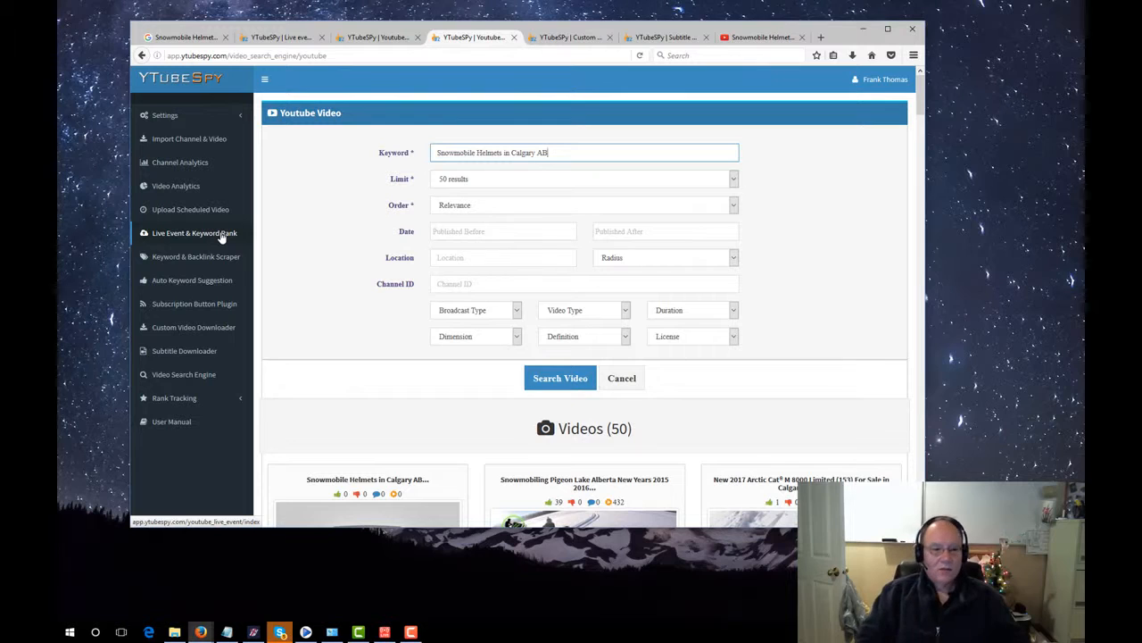
Start a new tracked keyword, pasting 'Snowmobile Helmets in Calgary AB' as both Keyword and Name.
left_click(194, 399)
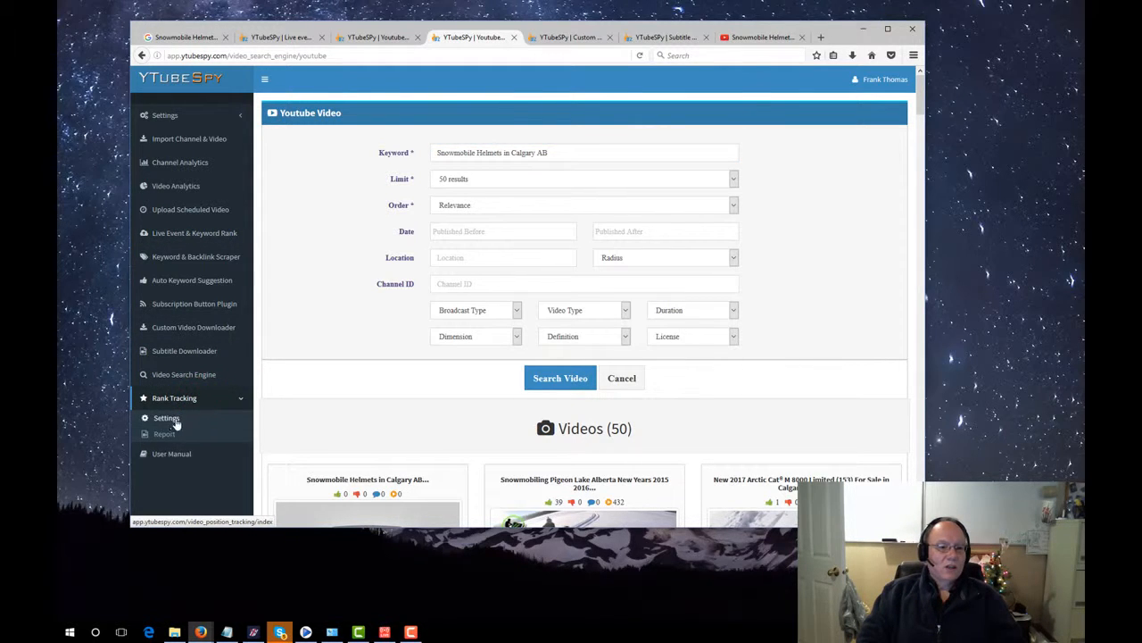
left_click(167, 417)
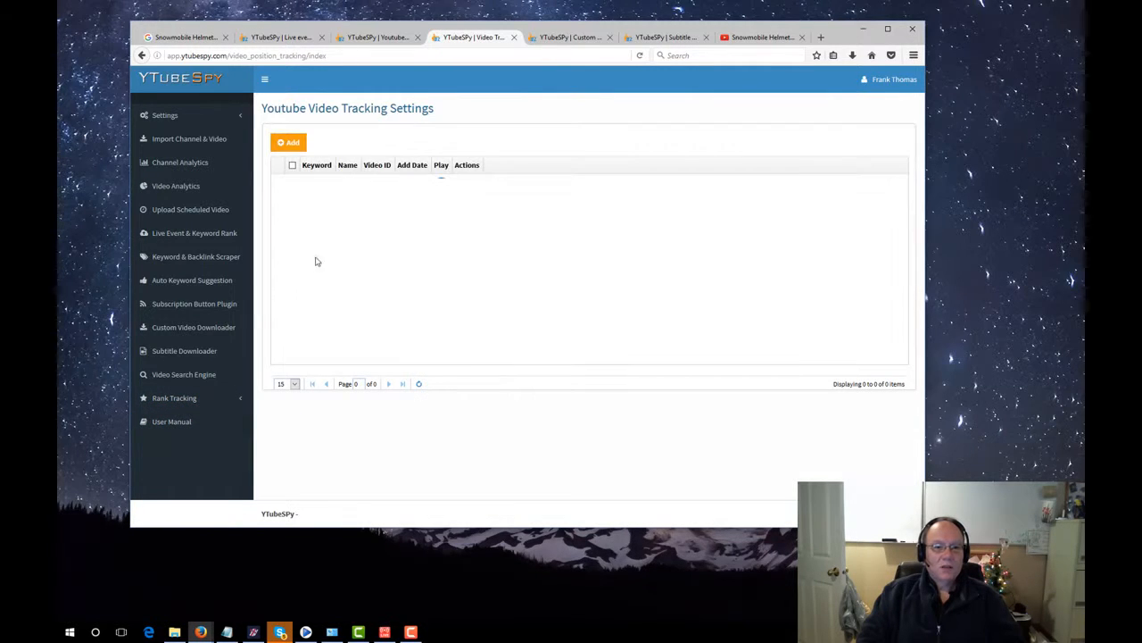
left_click(293, 144)
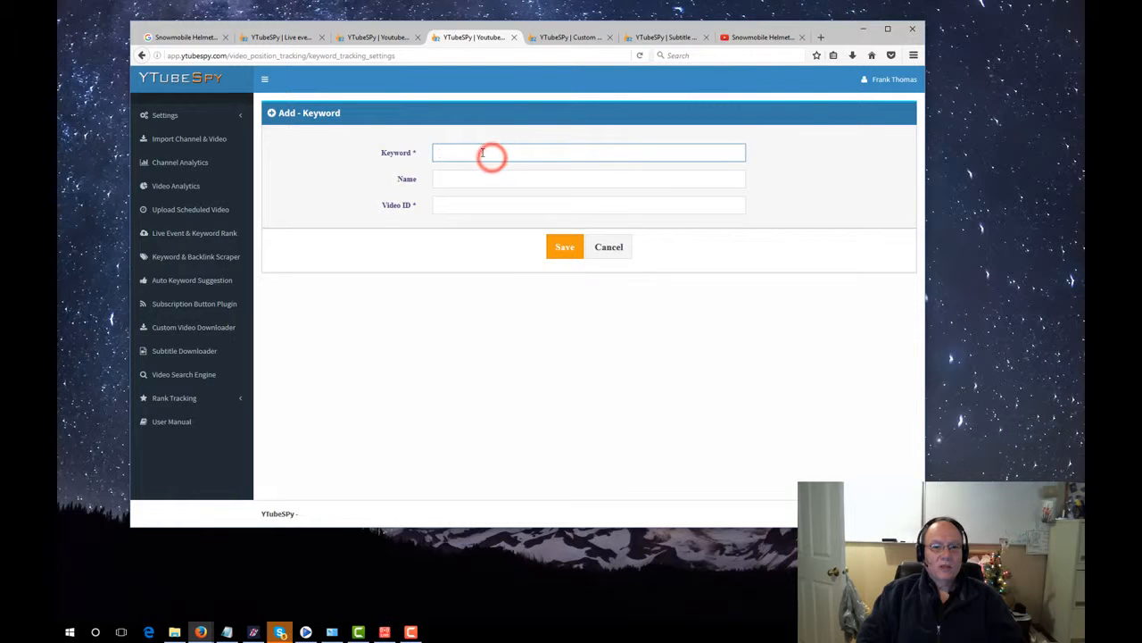
right_click(491, 157)
left_click(516, 199)
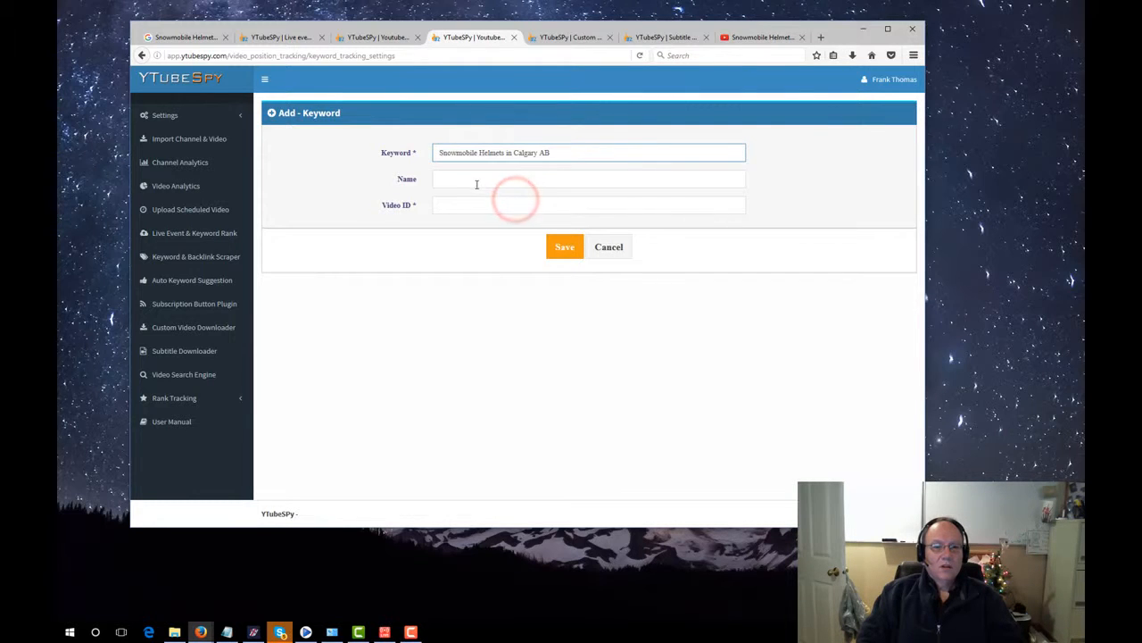
left_click(475, 180)
right_click(479, 182)
left_click(509, 228)
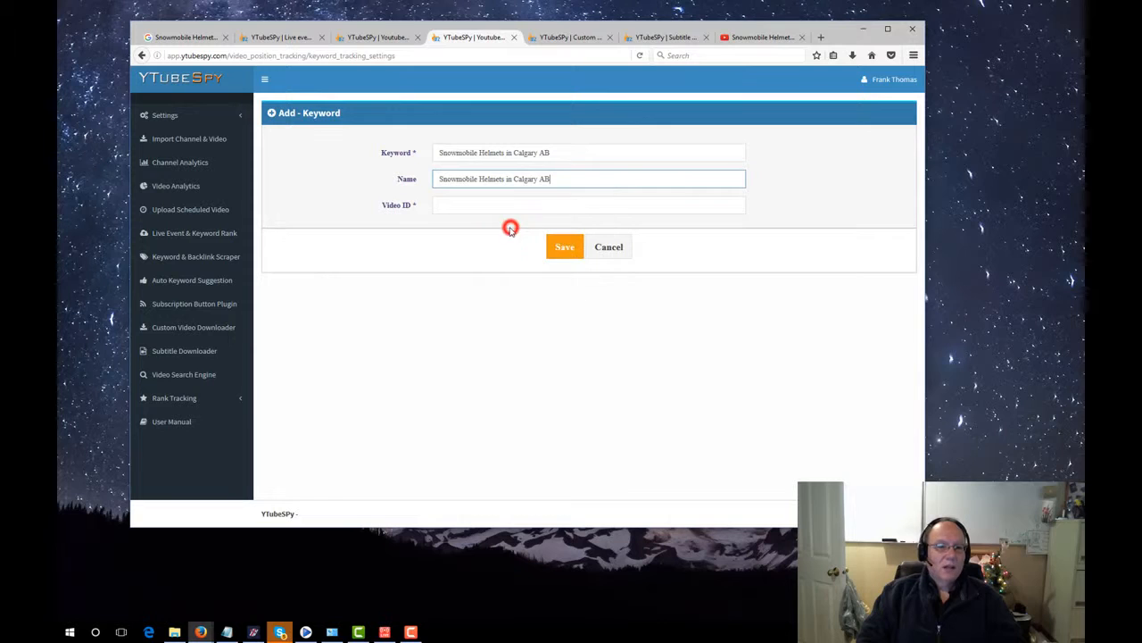
left_click(457, 208)
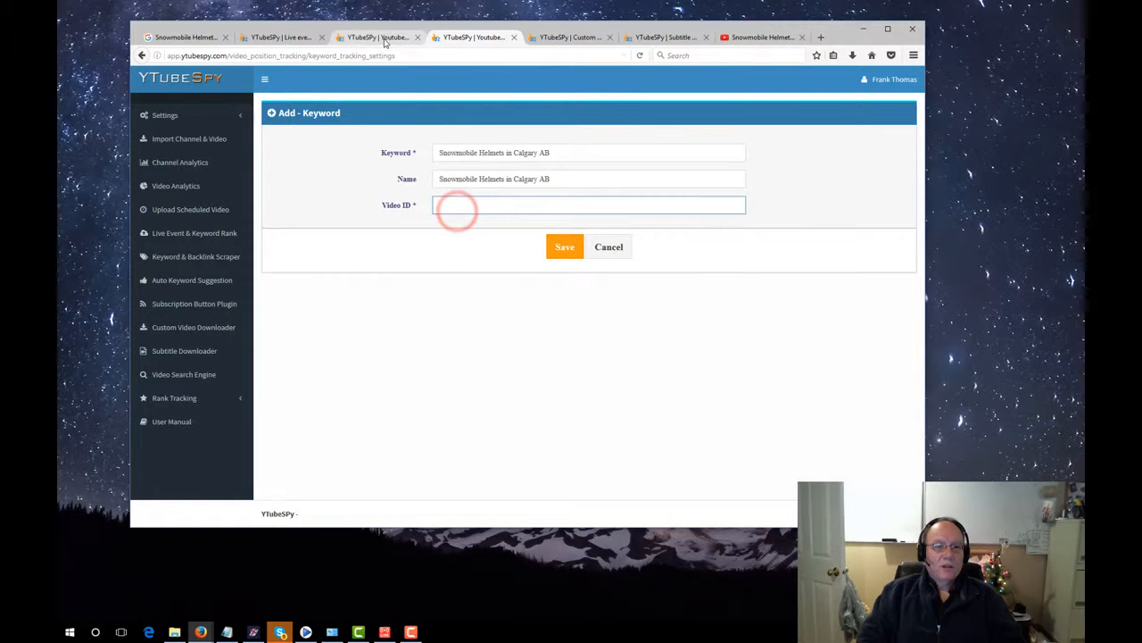
Copy the Calgary event's Broadcast ID from the Live Event List into Video ID and save.
left_click(379, 36)
left_click(299, 36)
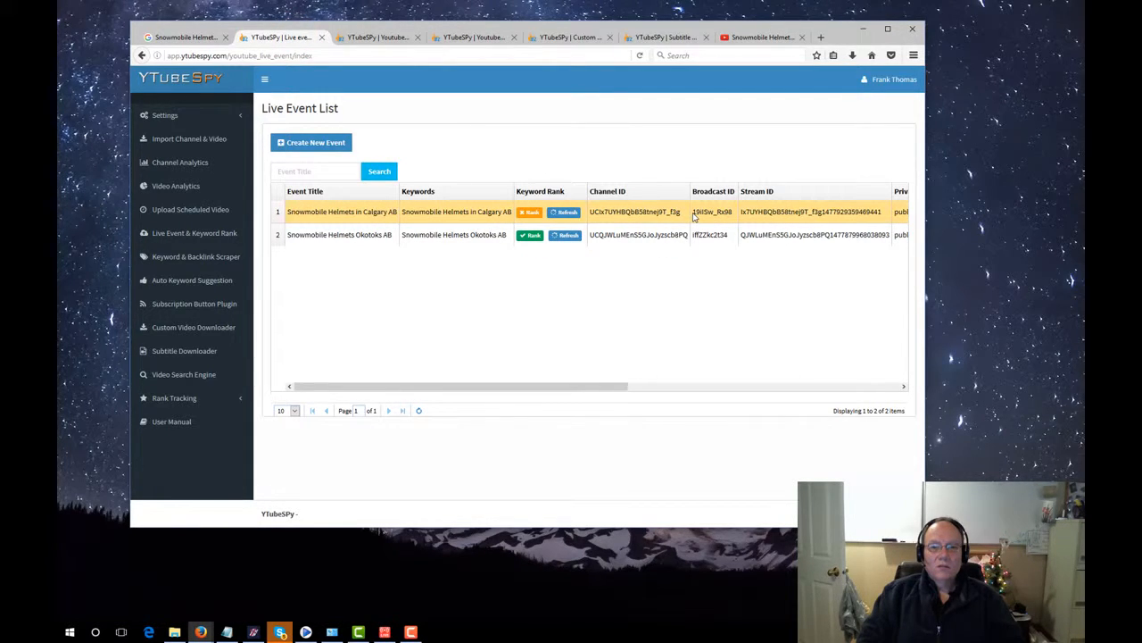
left_click_drag(712, 216, 726, 216)
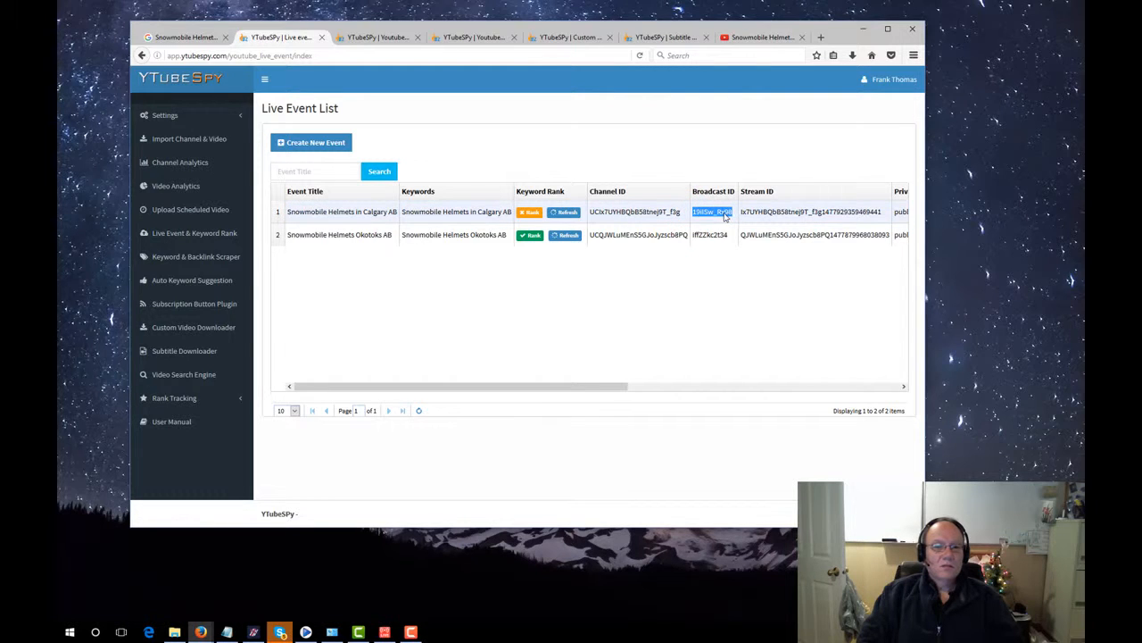
right_click(725, 216)
left_click(736, 221)
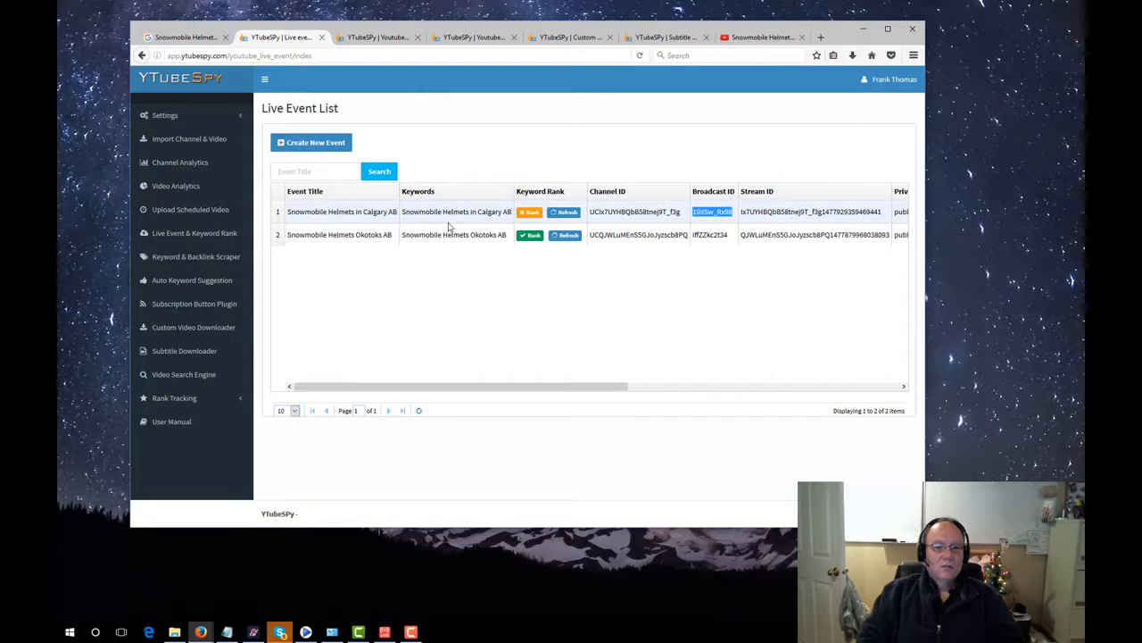
left_click(378, 36)
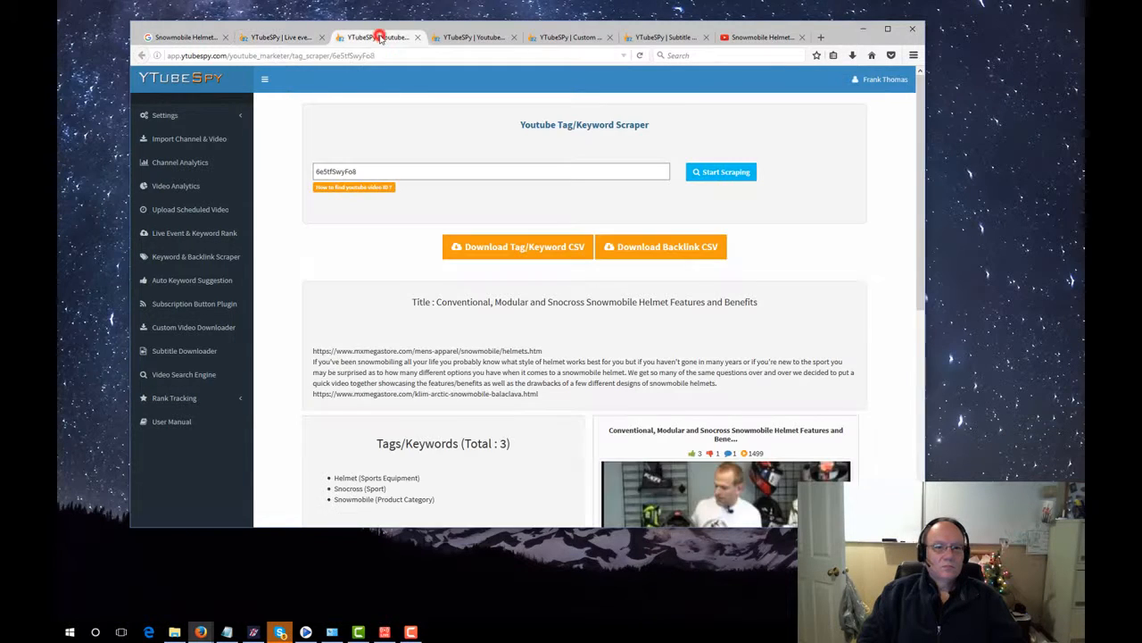
left_click(435, 36)
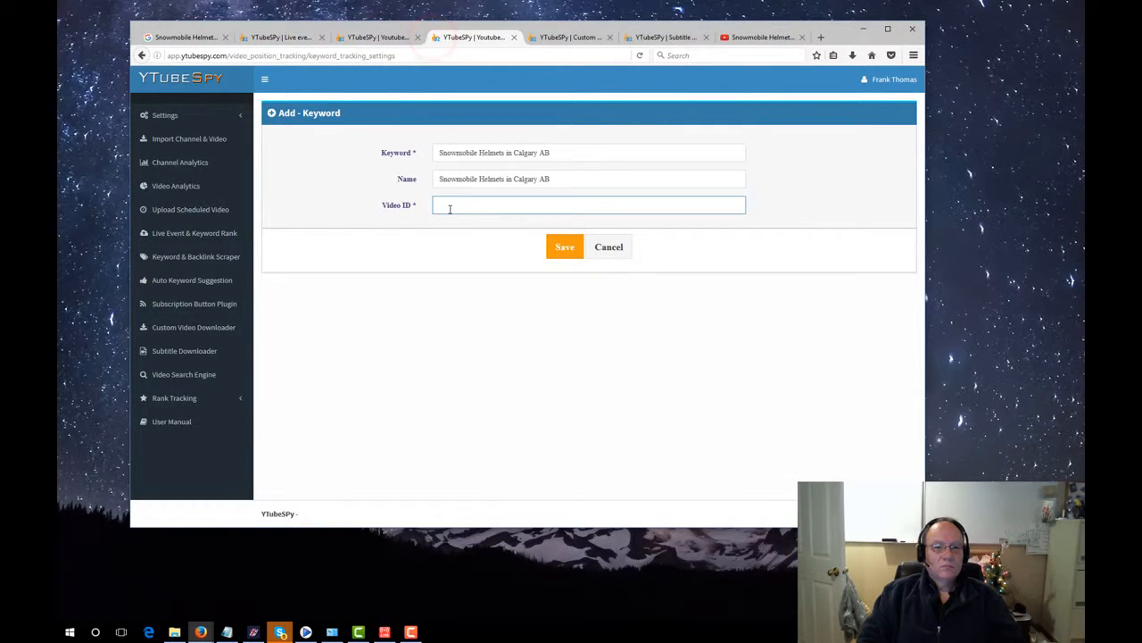
right_click(449, 209)
left_click(478, 256)
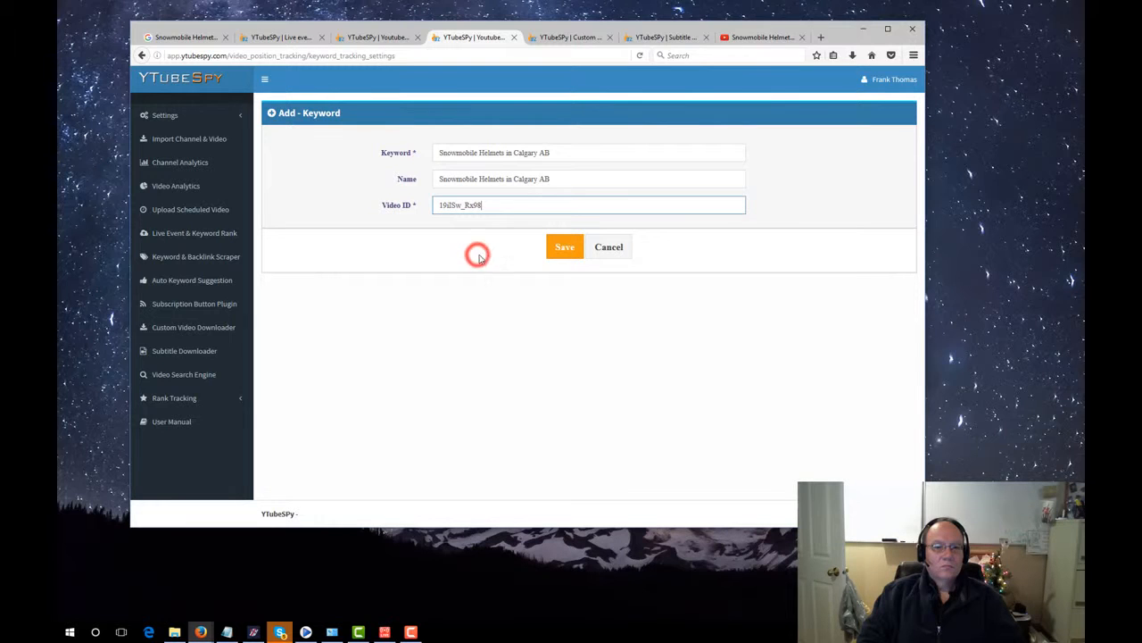
left_click(560, 249)
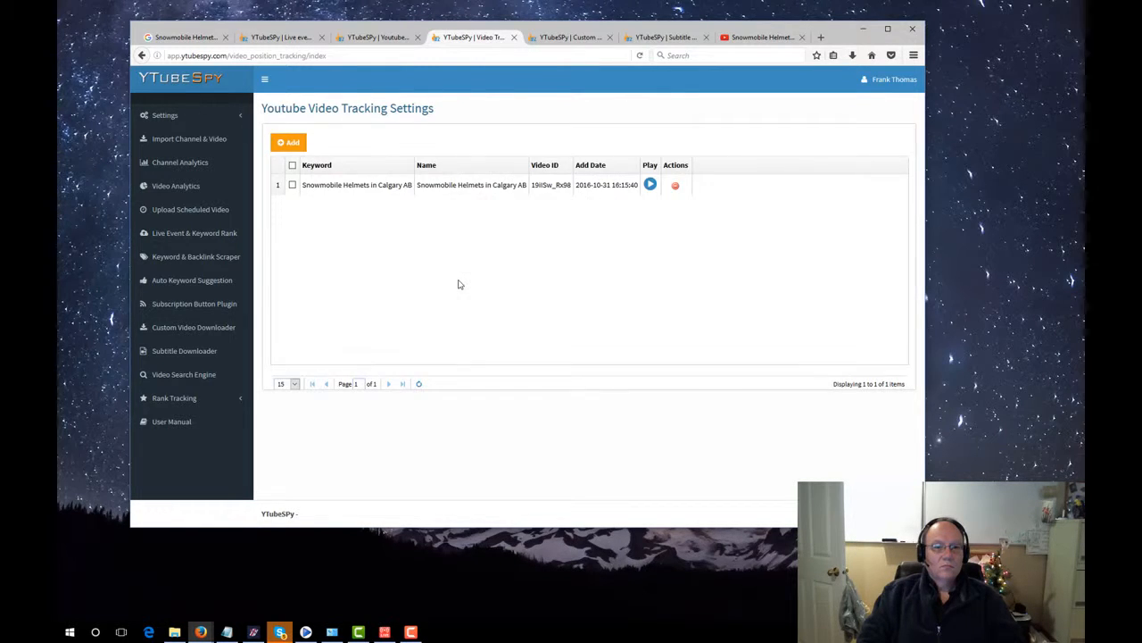
left_click(650, 184)
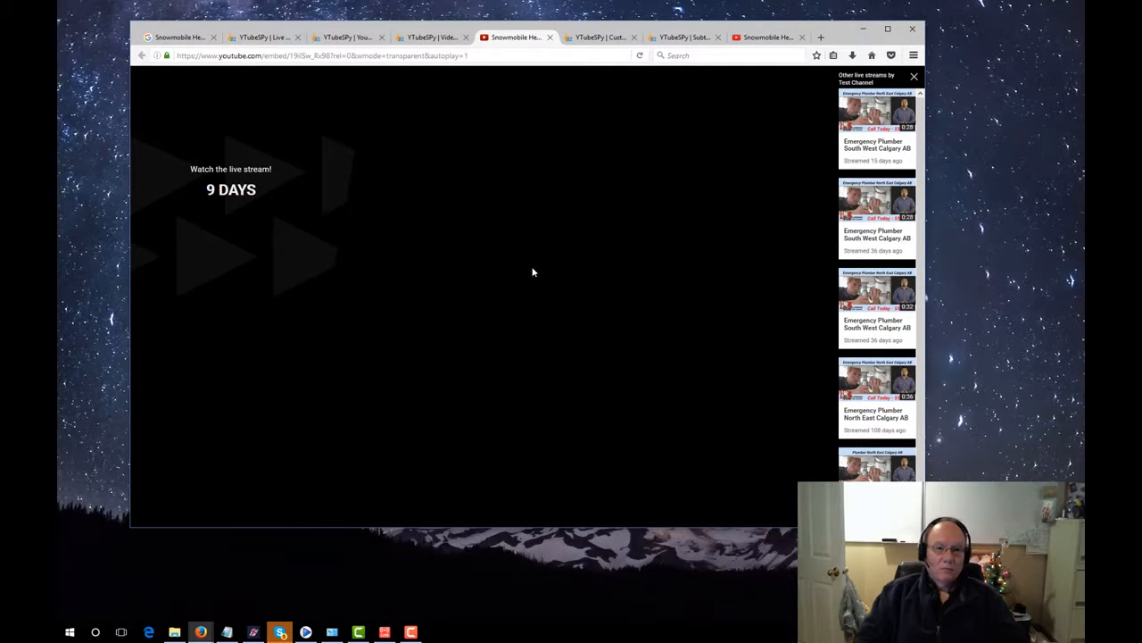
left_click(551, 37)
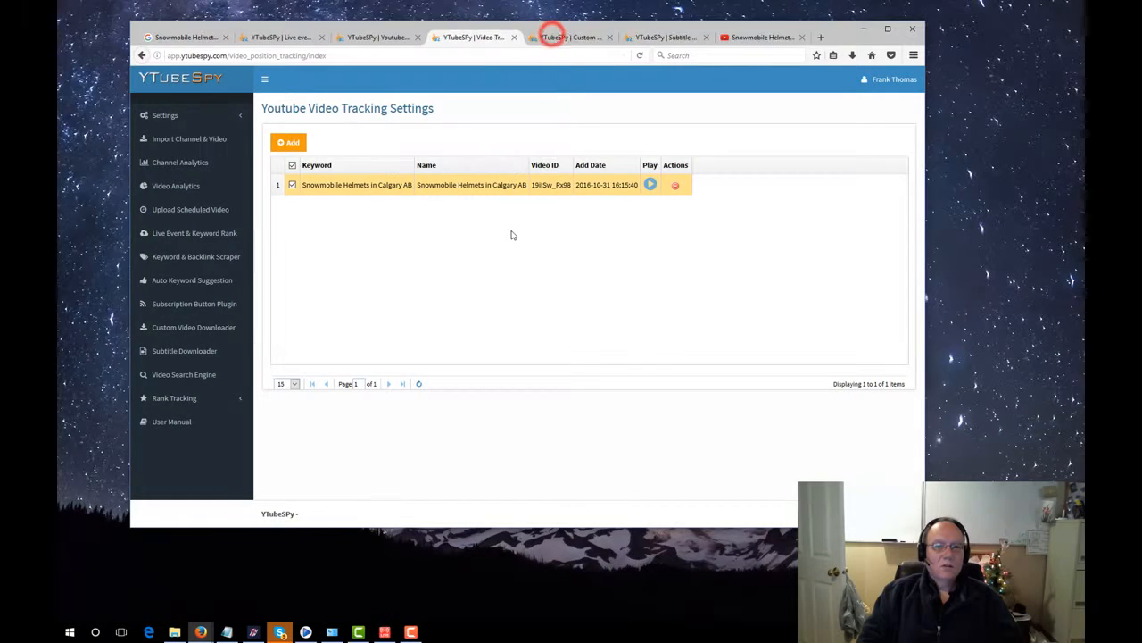
left_click(542, 239)
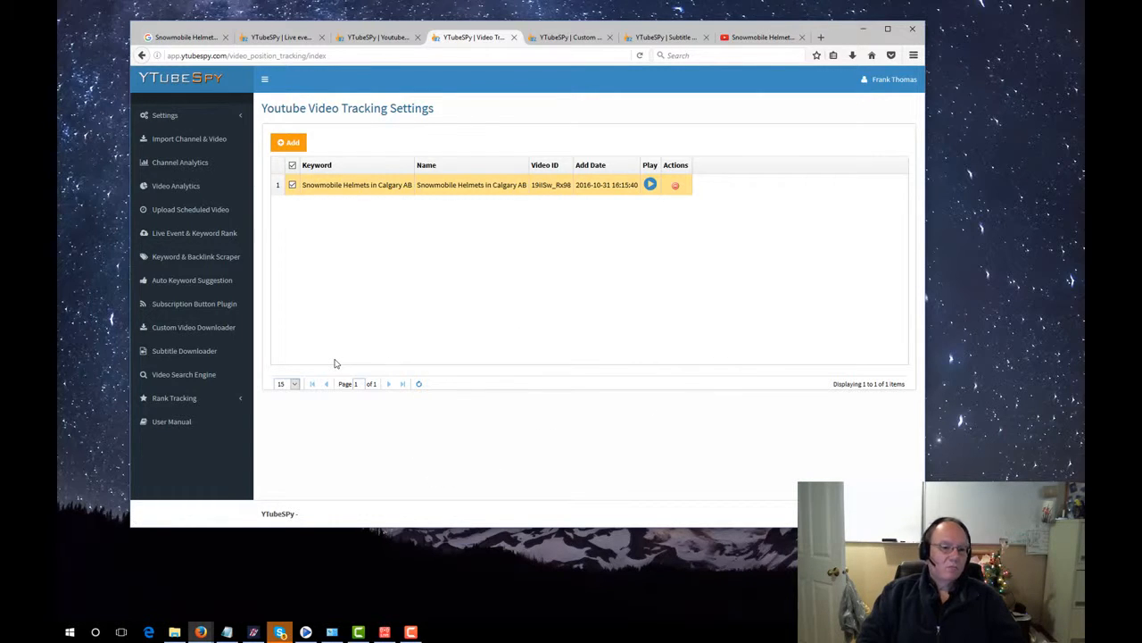
left_click(195, 400)
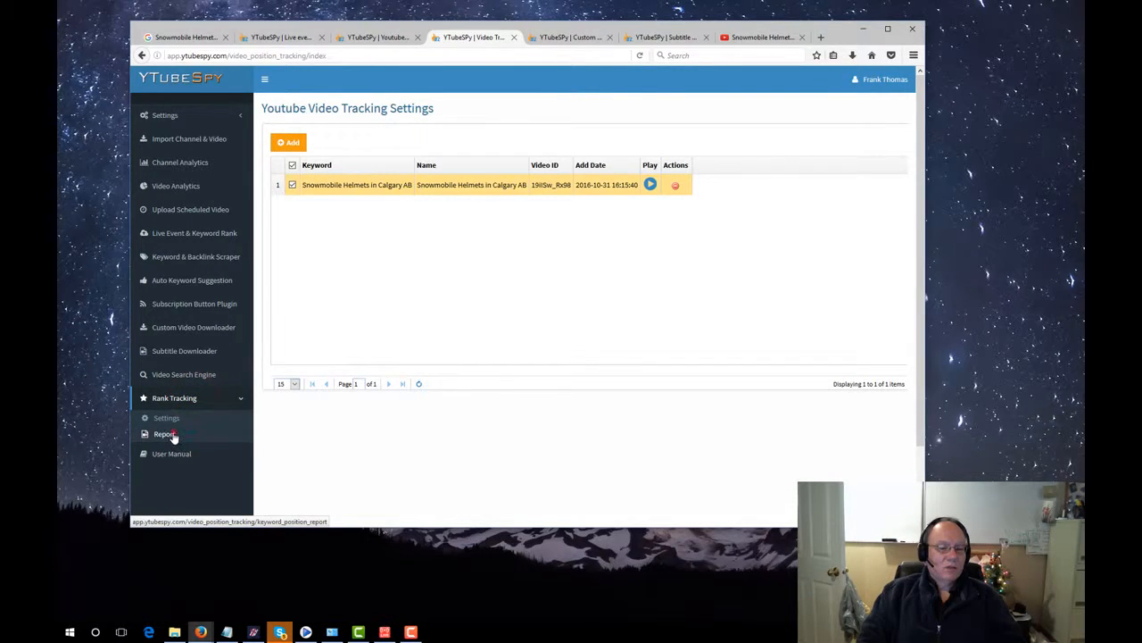
Pick 'Snowmobile Helmets in Calgary AB' in the rank tracking report; the first search lacks dates.
left_click(169, 435)
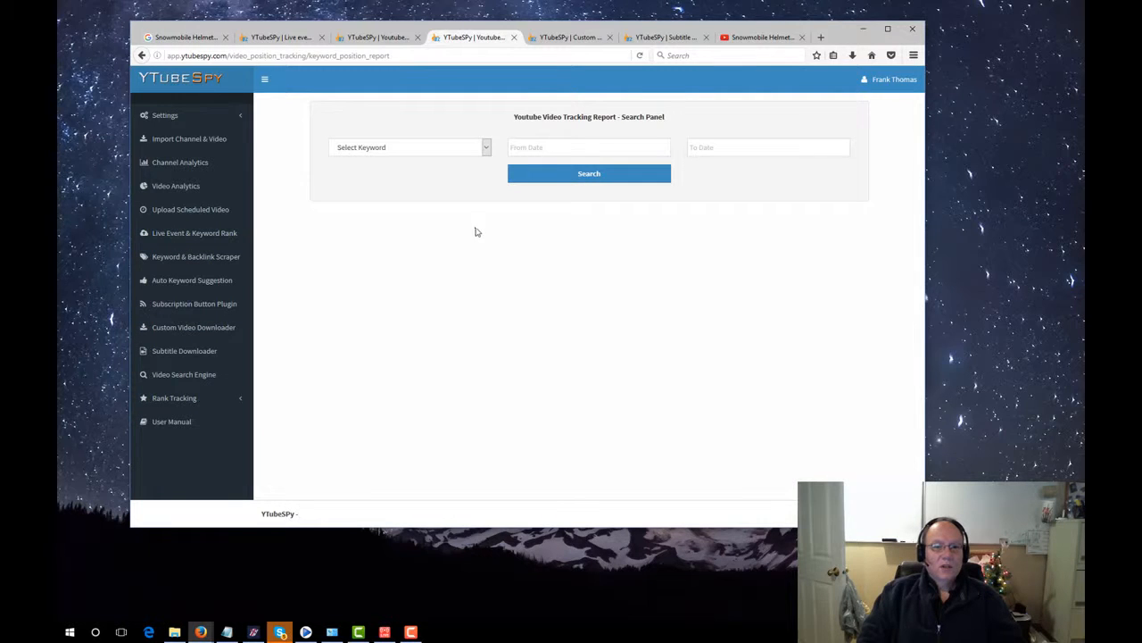
left_click(487, 148)
left_click(393, 160)
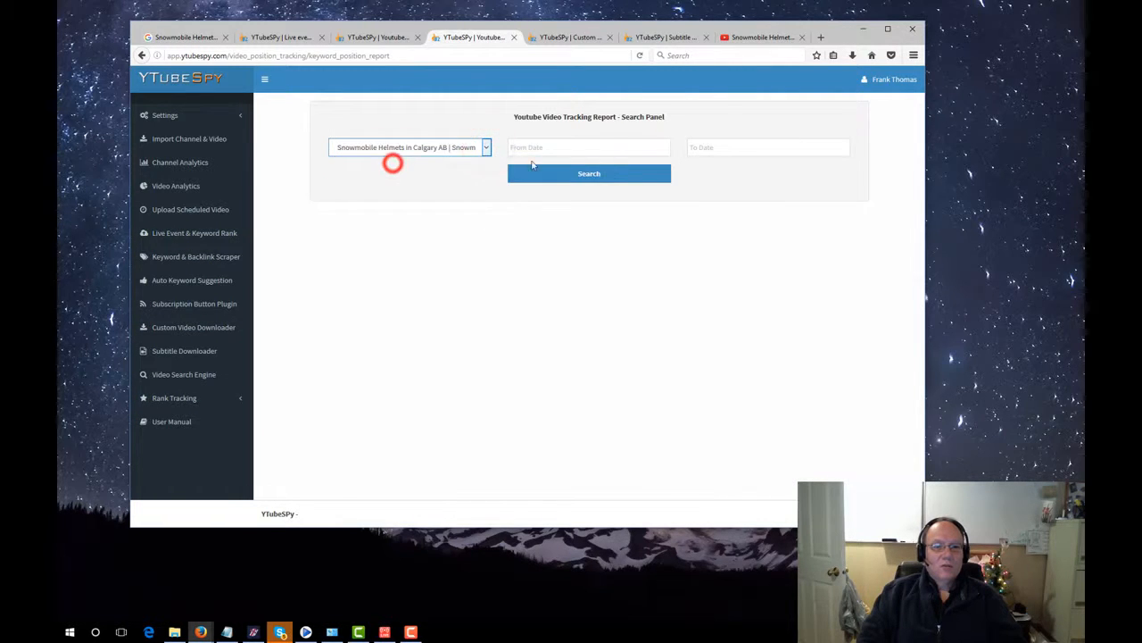
left_click(563, 148)
left_click(714, 146)
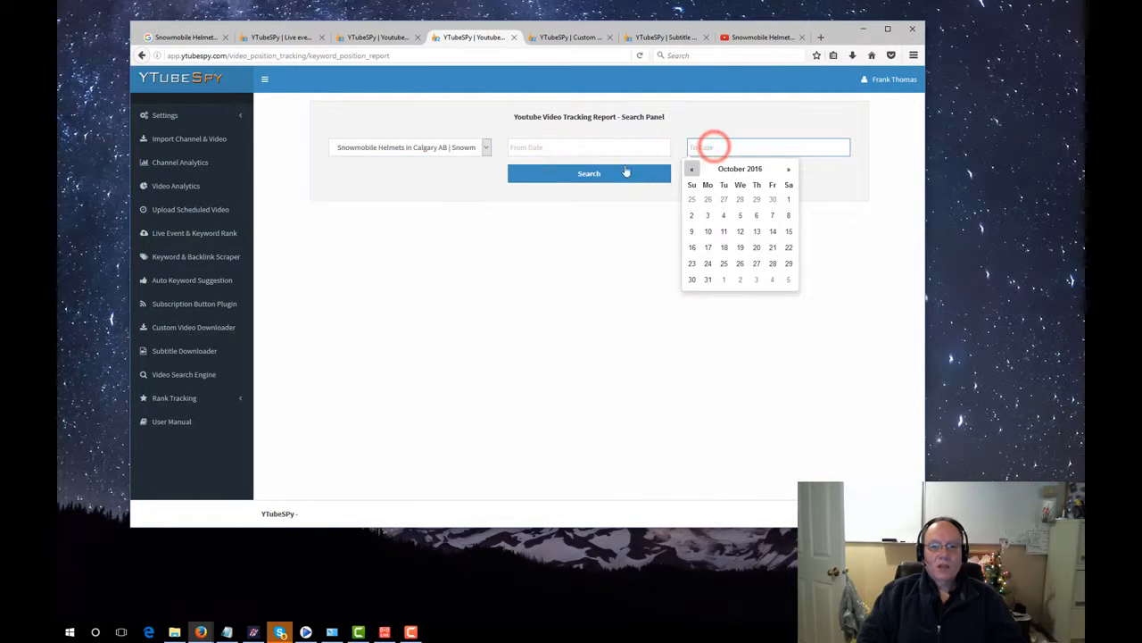
left_click(586, 176)
left_click(556, 255)
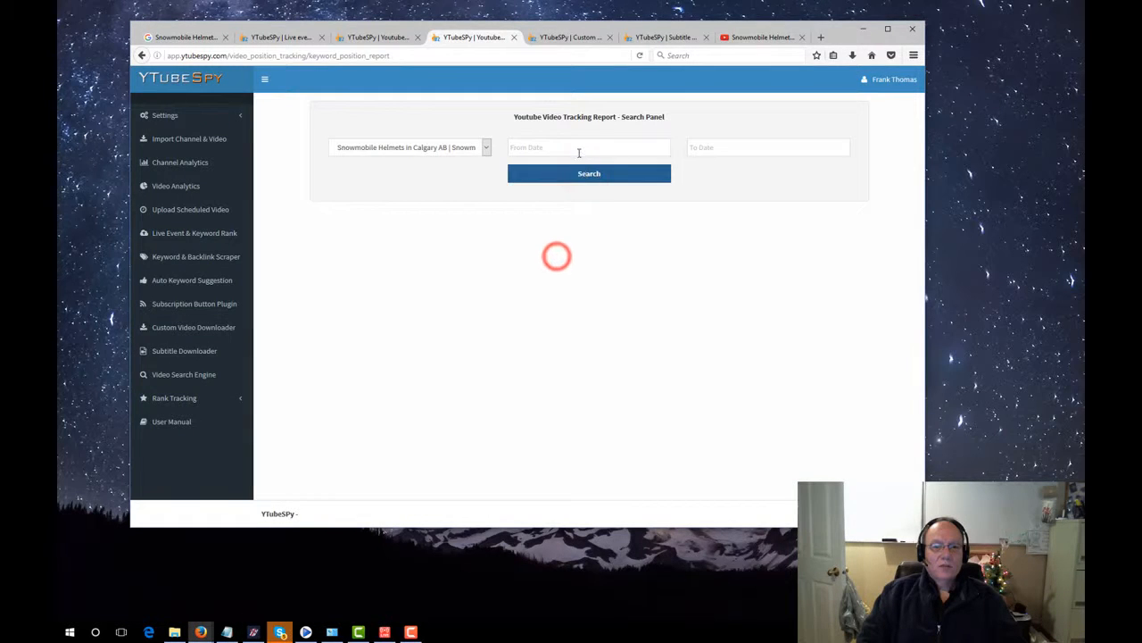
Run the report with From and To dates 10/31/2016, then open the User Manual.
left_click(579, 150)
left_click(534, 280)
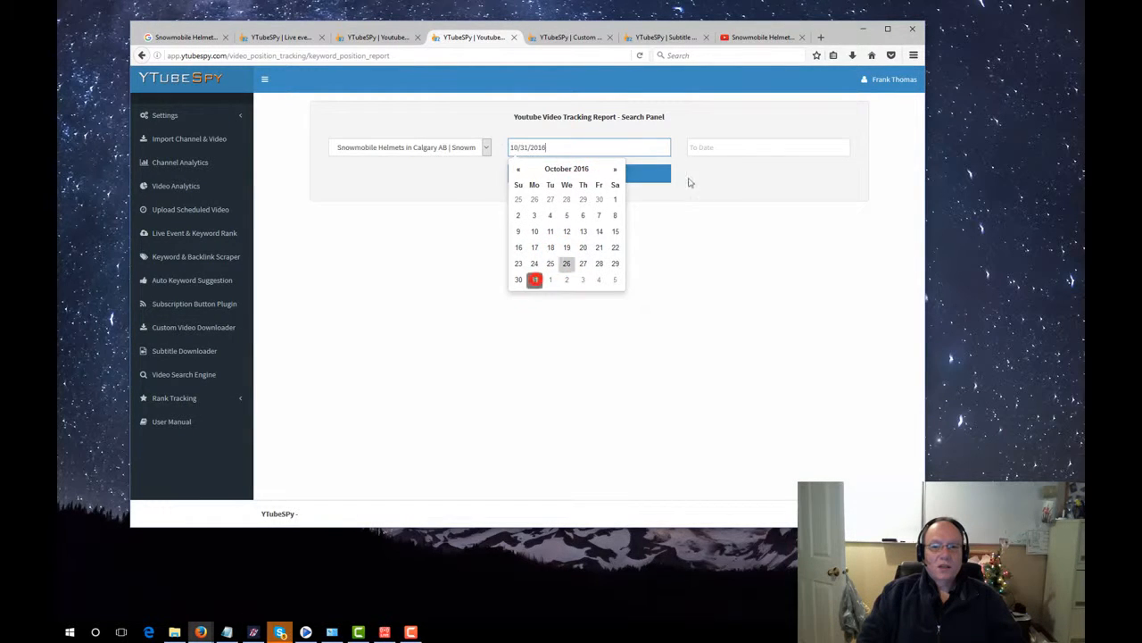
left_click(703, 147)
left_click(714, 280)
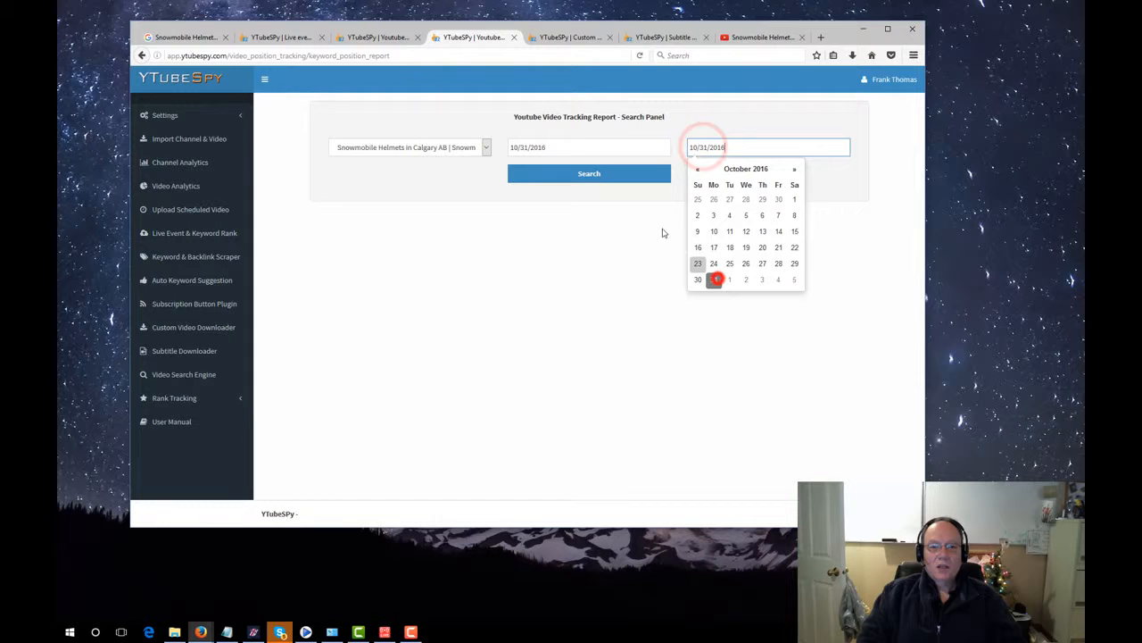
left_click(591, 173)
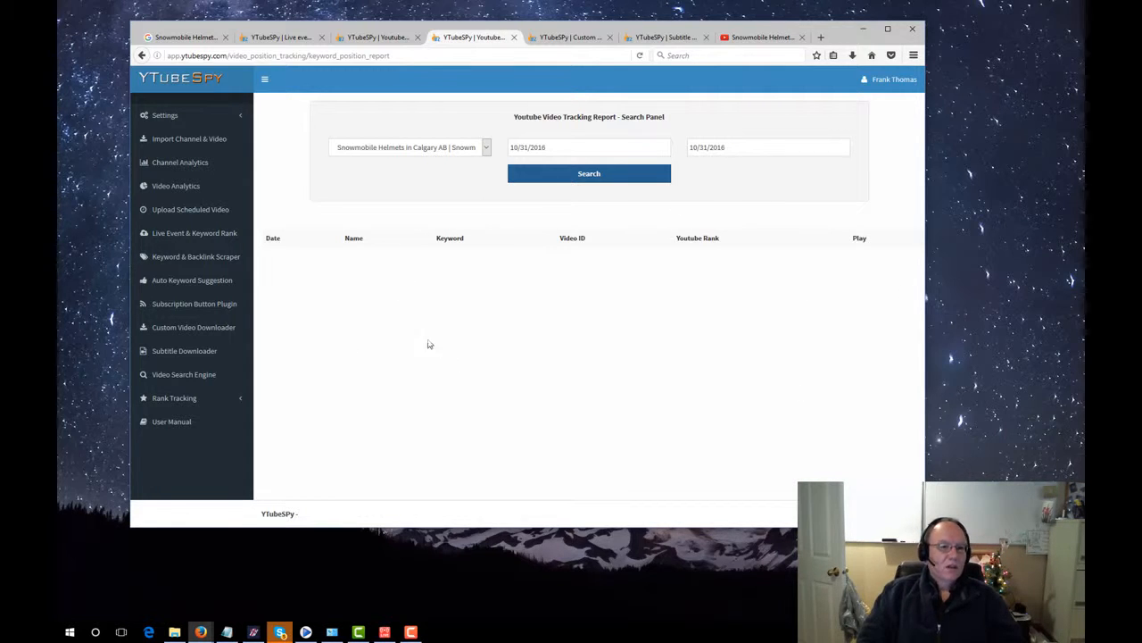
left_click(178, 423)
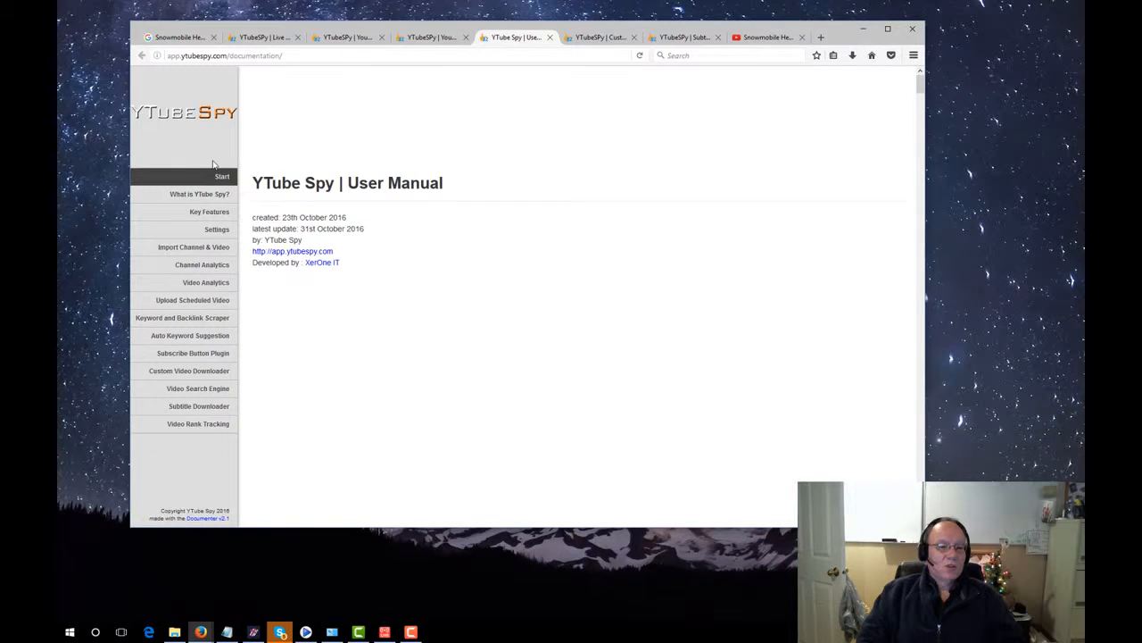
View the manual's Subscribe Button Plugin section, then return to the Video Tracking Report.
left_click(205, 357)
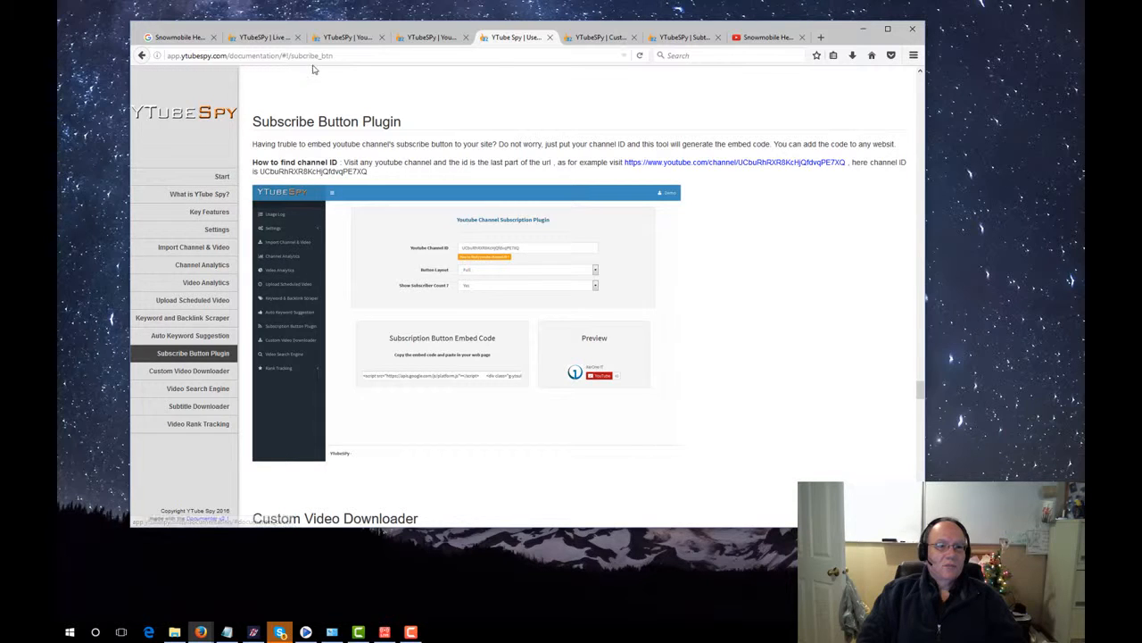
left_click(432, 36)
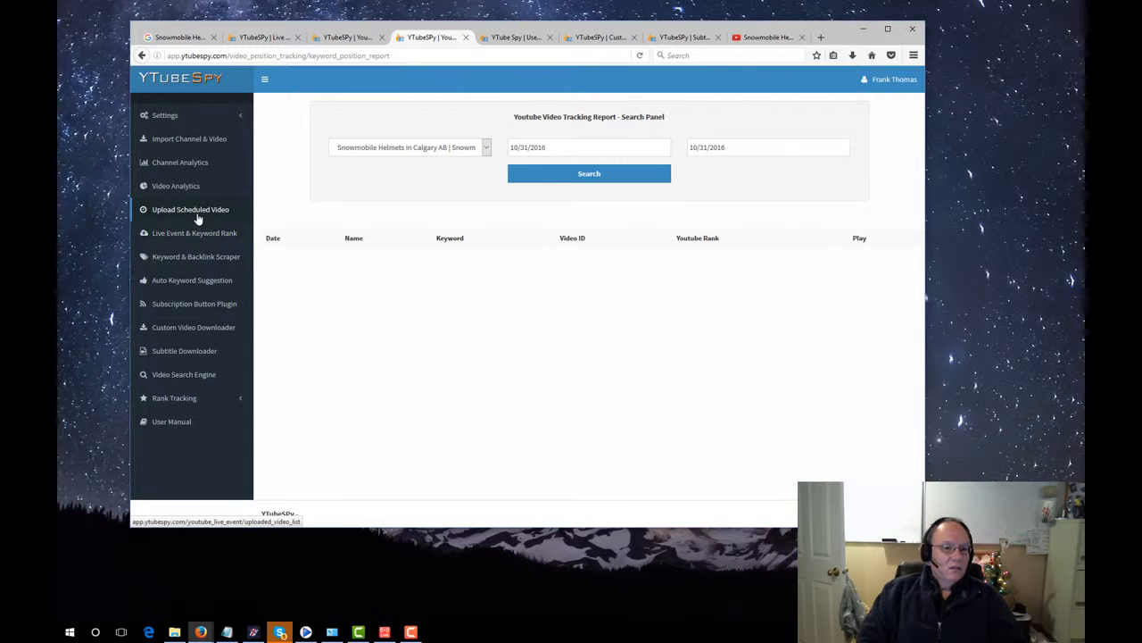
Run Auto Keyword Suggestion for 'snowmobile', getting 10 suggestions such as snowmobile hill climb.
left_click(210, 282)
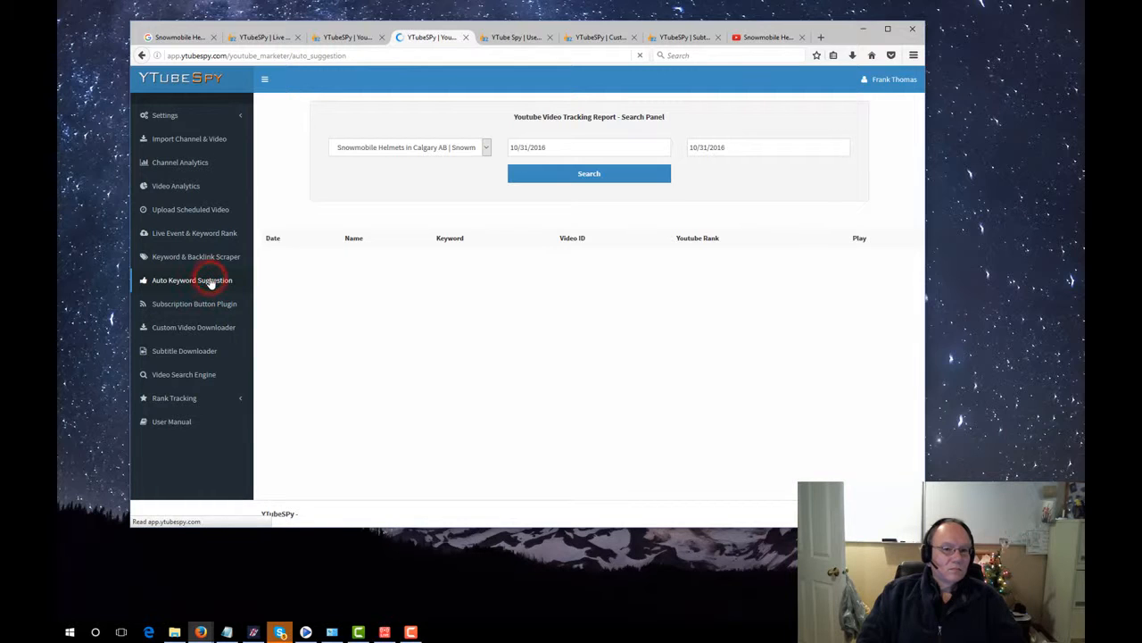
right_click(340, 172)
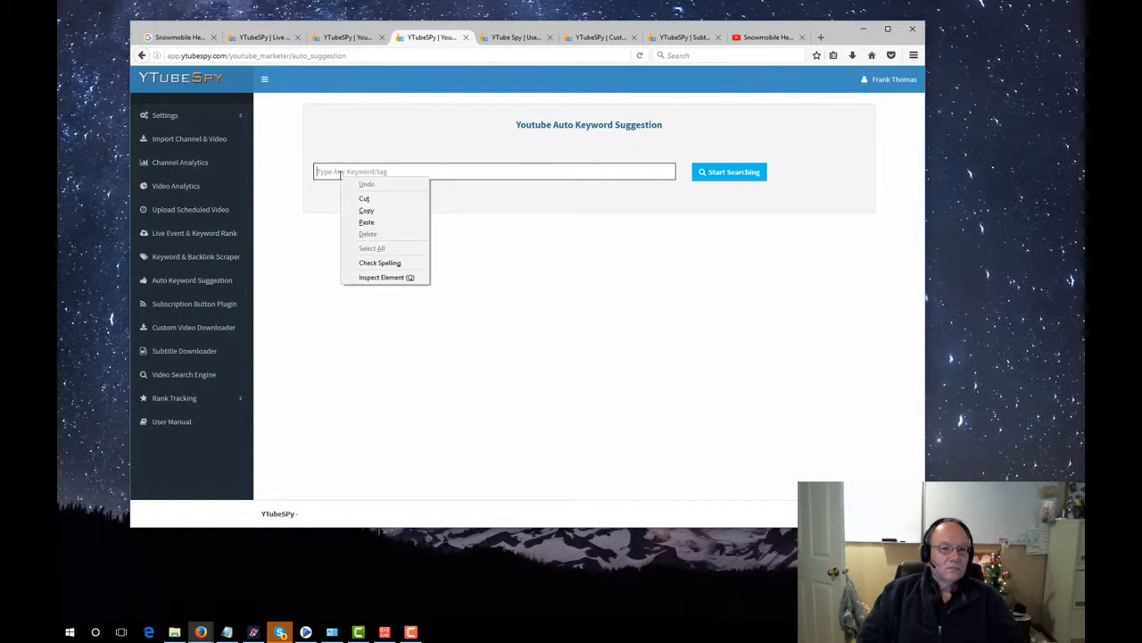
left_click(370, 219)
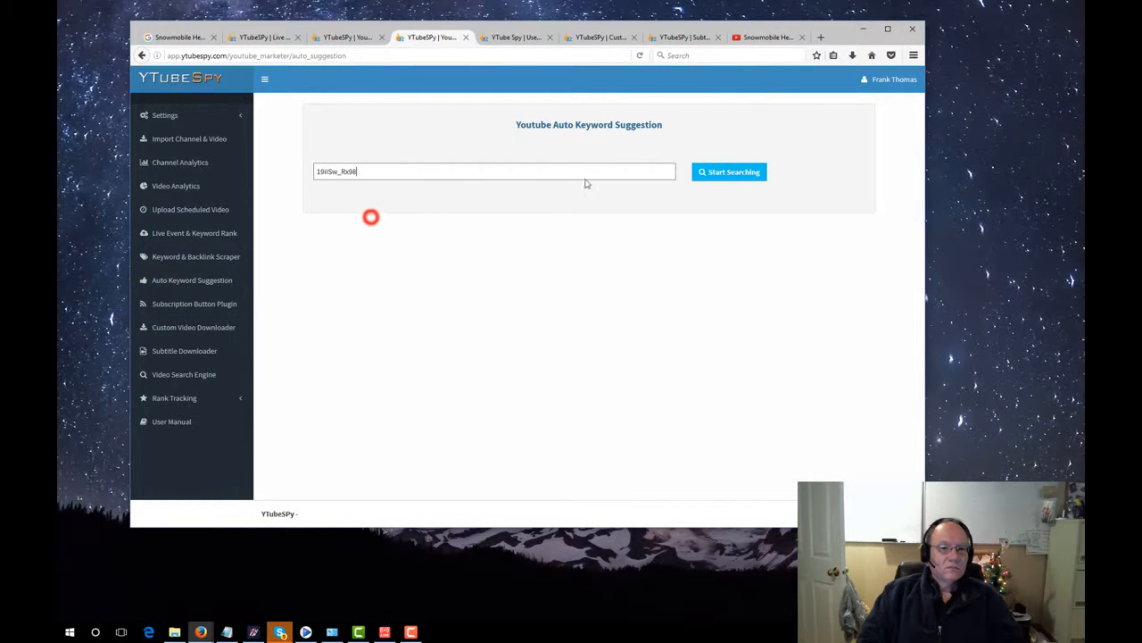
double_click(505, 170)
type("snow")
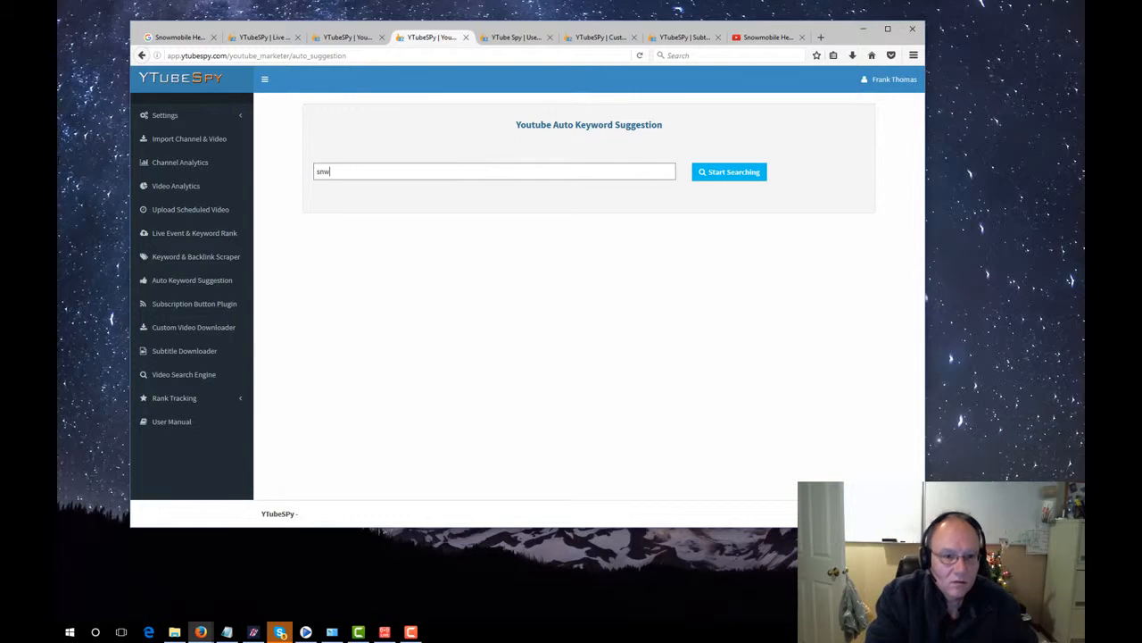
type("m")
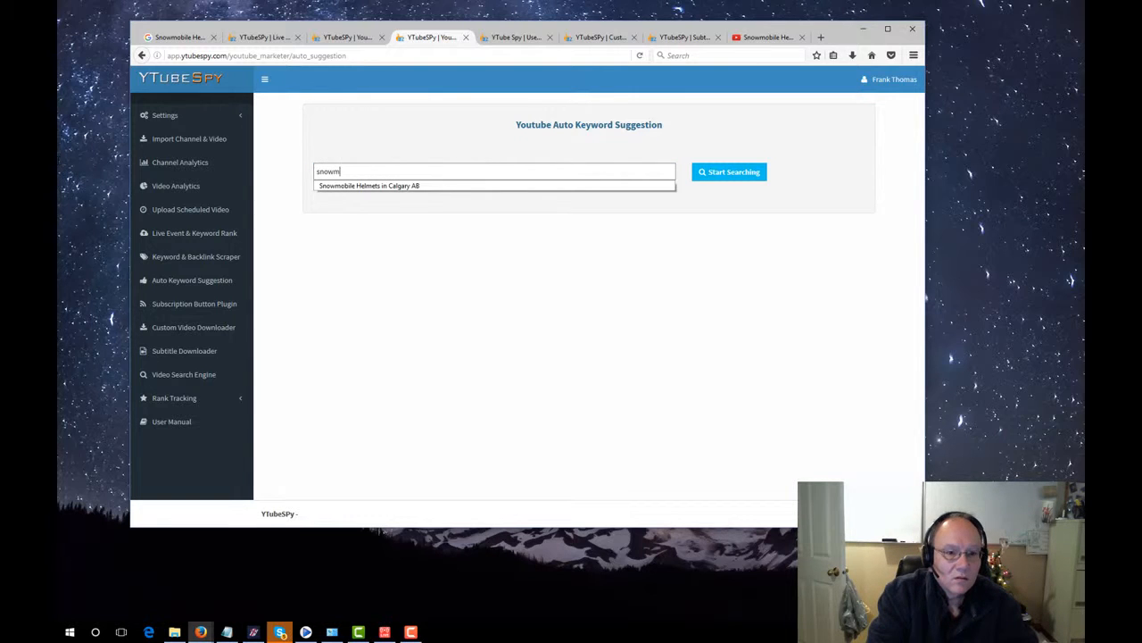
type("obile")
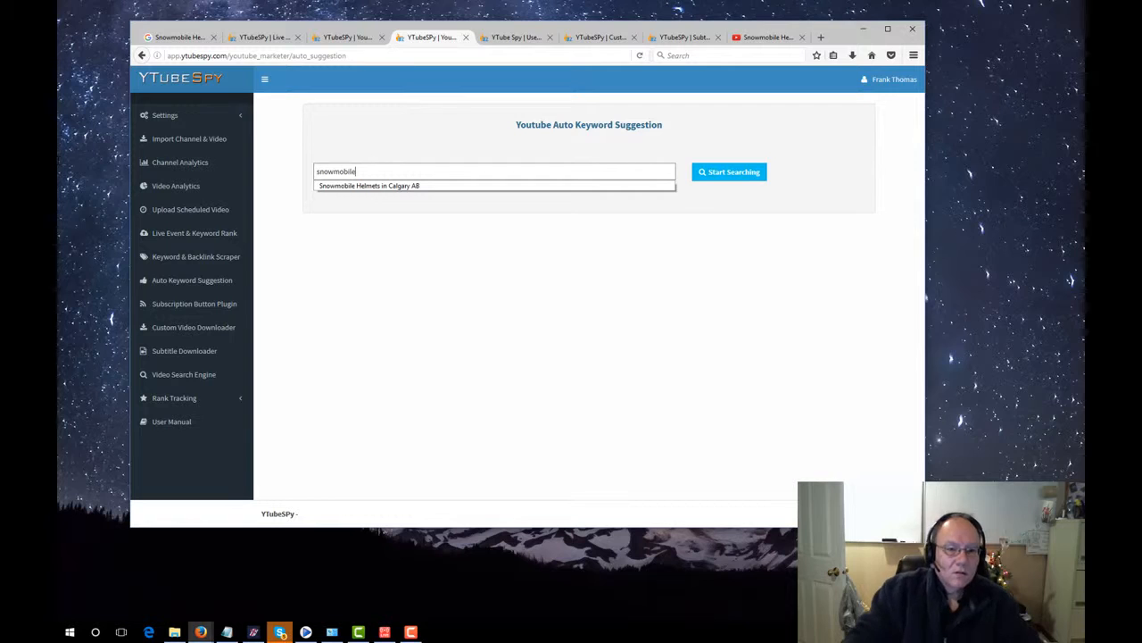
left_click(695, 171)
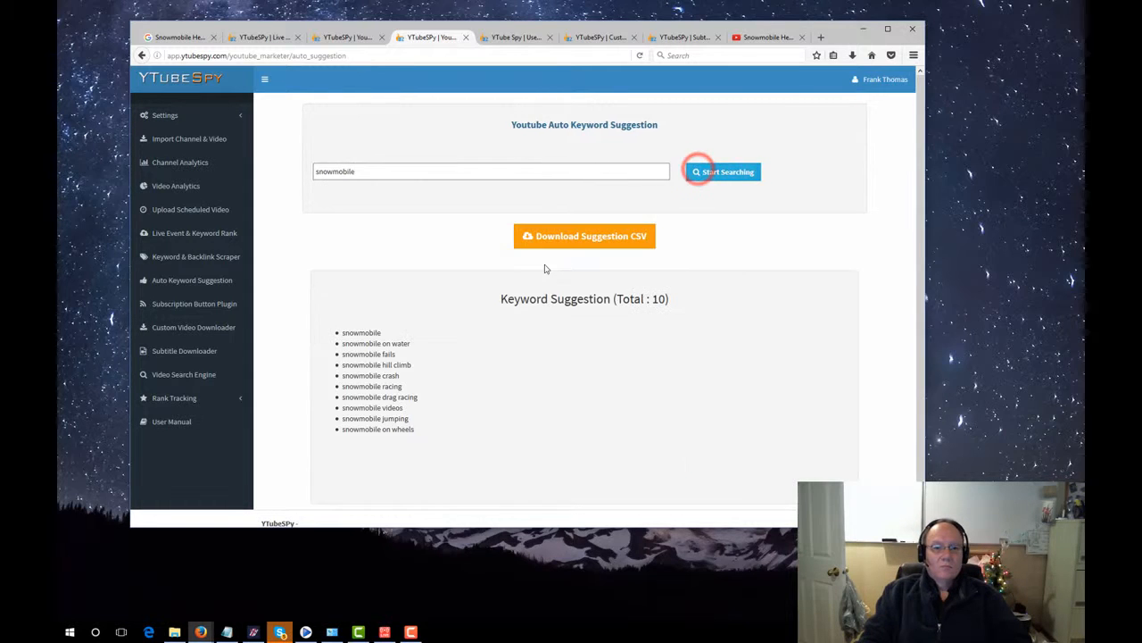